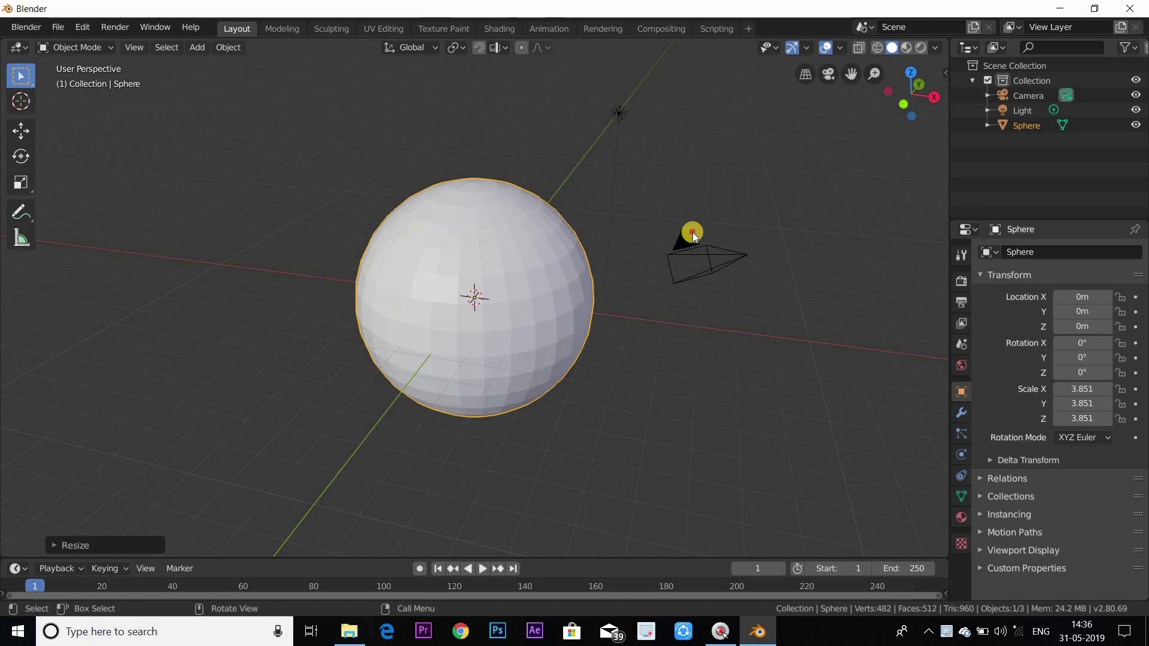
- Delete the camera from the scene
{"action": "left_click", "coordinate": [688, 243]}
{"action": "key", "text": "x"}
{"action": "left_click", "coordinate": [680, 244]}
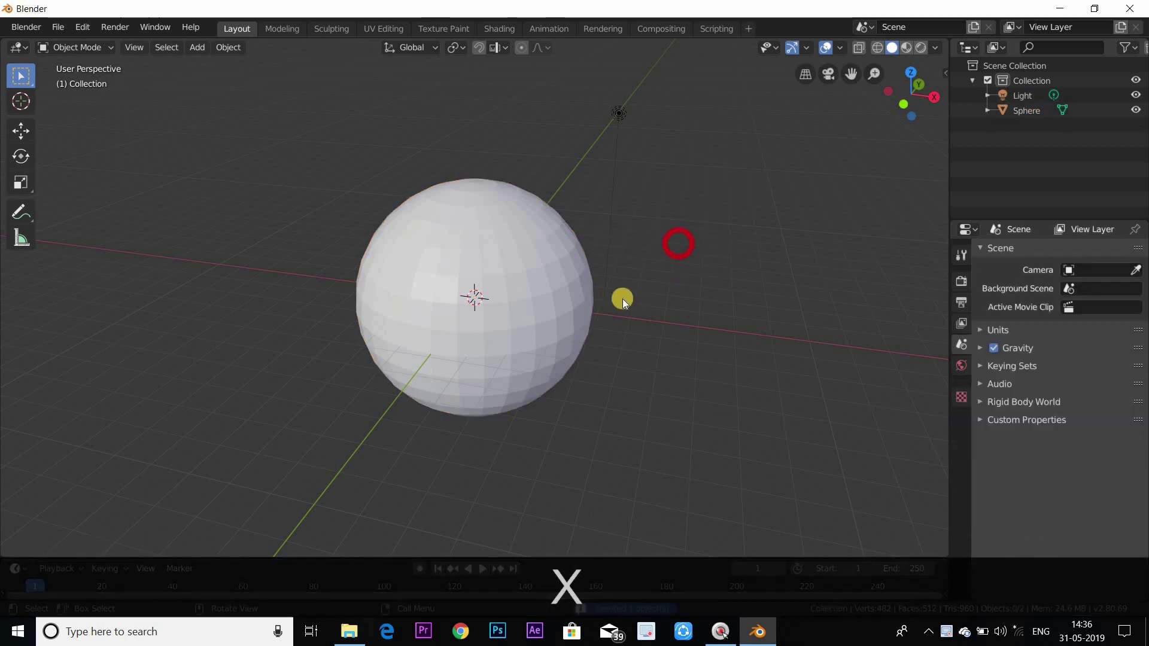
- Select the sphere and give it a new material
{"action": "scroll", "coordinate": [547, 286], "scroll_direction": "down", "scroll_amount": 1}
{"action": "middle_click_drag", "start_coordinate": [547, 285], "coordinate": [516, 299]}
{"action": "left_click", "coordinate": [516, 299]}
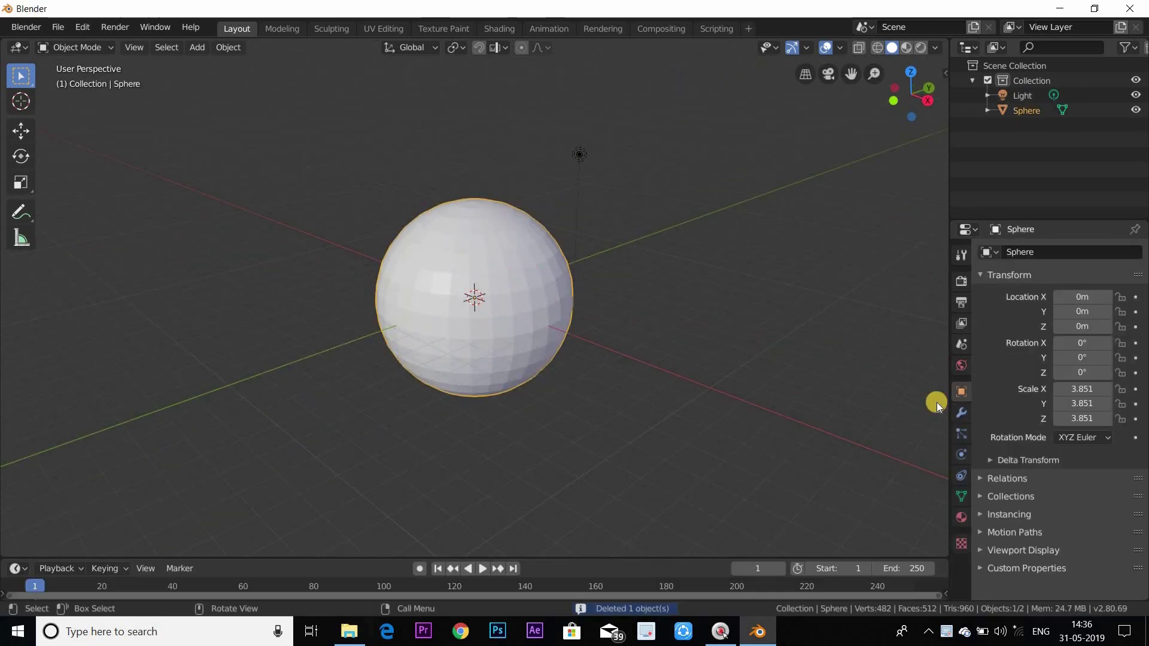
{"action": "left_click", "coordinate": [957, 517]}
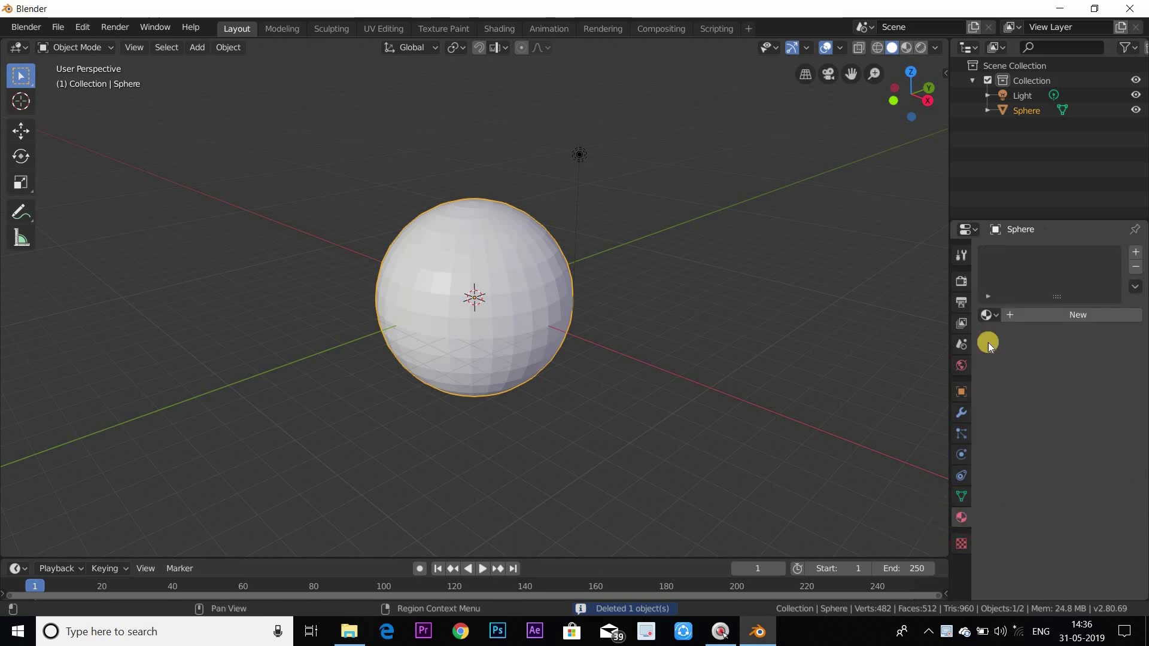
{"action": "left_click", "coordinate": [1028, 313]}
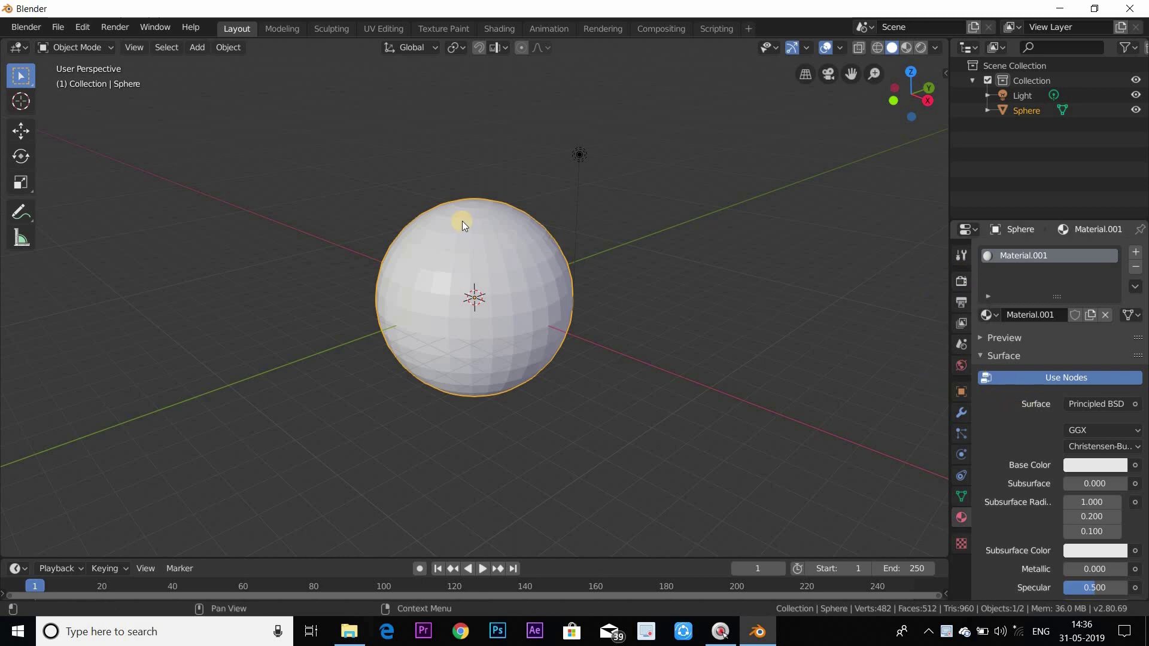
- Switch to the Shading workspace, enlarge the node editor area and set the 3D viewport to rendered shading
{"action": "middle_click_drag", "start_coordinate": [604, 207], "coordinate": [400, 27]}
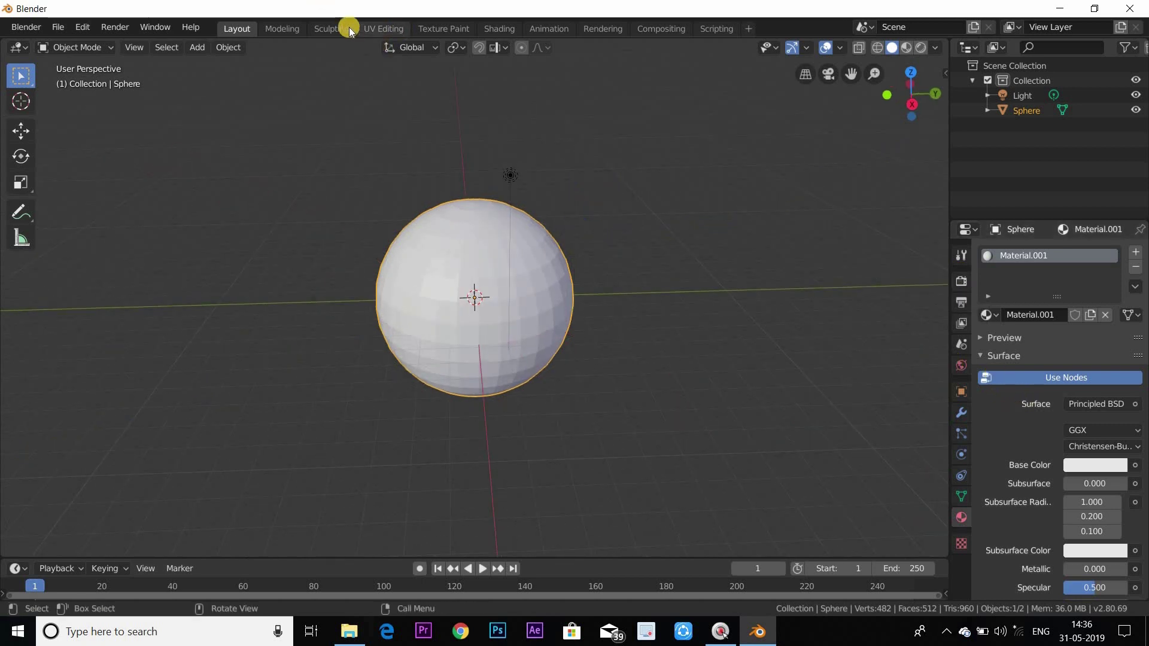
{"action": "left_click", "coordinate": [490, 33]}
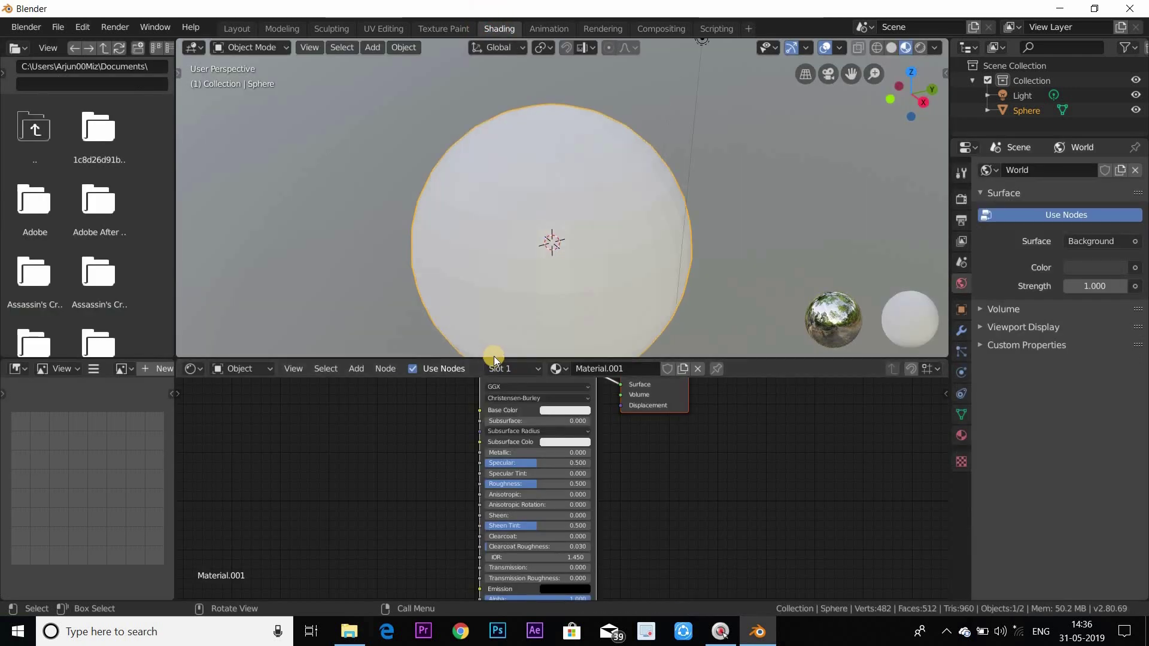
{"action": "left_click_drag", "start_coordinate": [501, 268], "coordinate": [520, 162]}
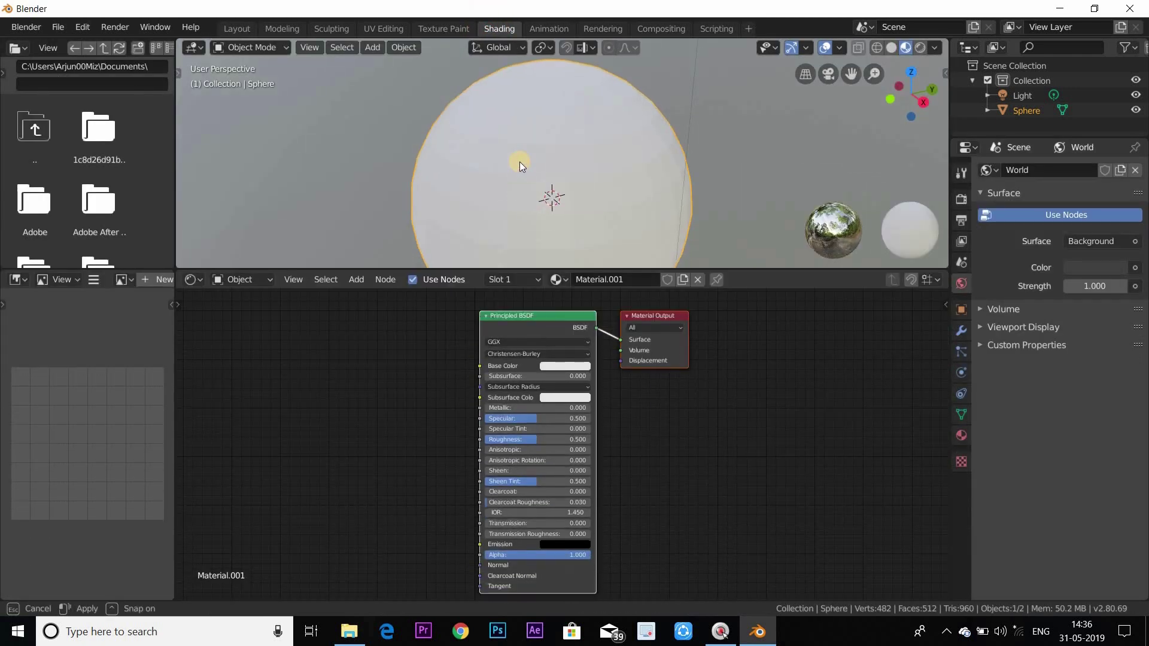
{"action": "scroll", "coordinate": [520, 161], "scroll_direction": "down", "scroll_amount": 3}
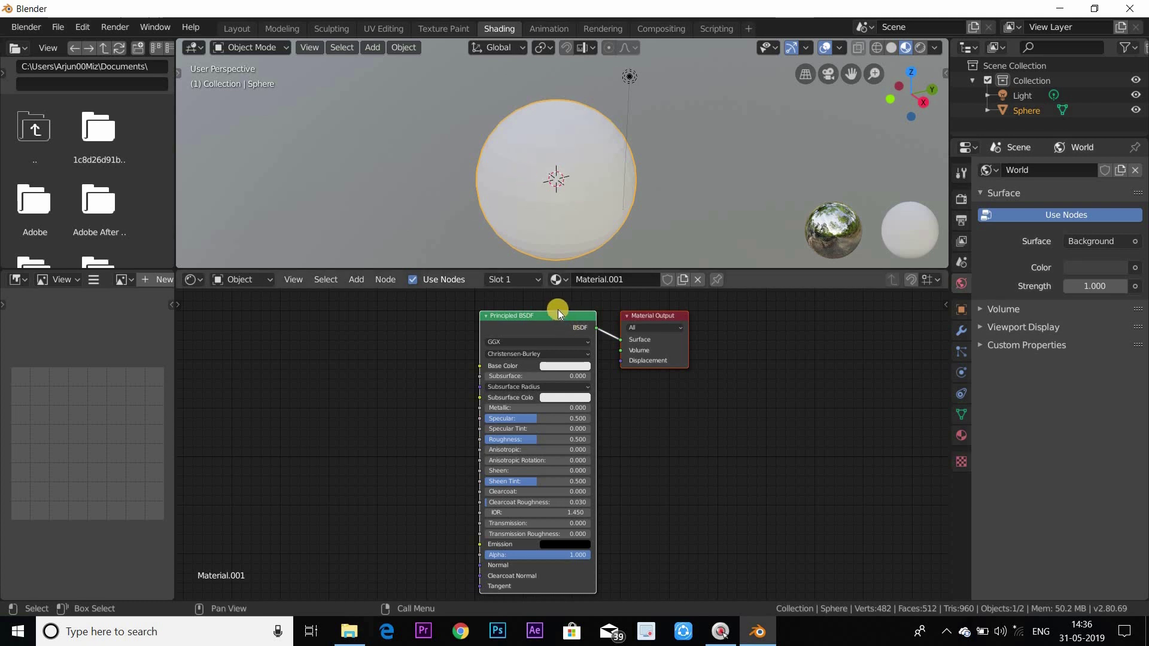
{"action": "middle_click_drag", "start_coordinate": [558, 310], "coordinate": [551, 297], "text": "shift"}
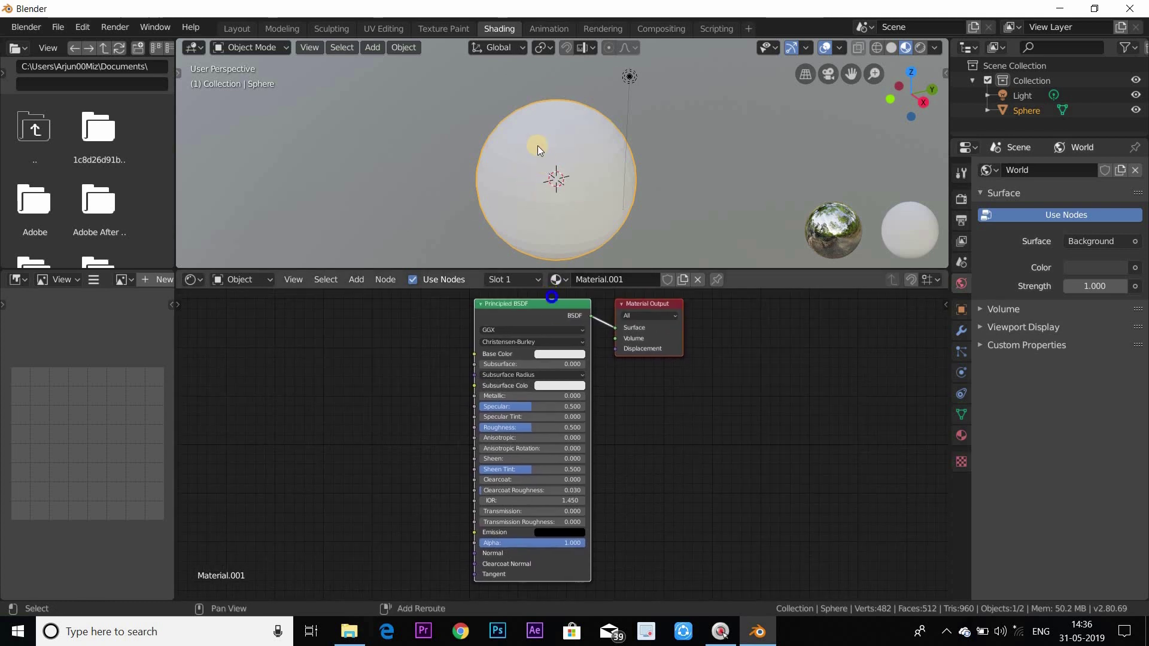
{"action": "middle_click_drag", "start_coordinate": [548, 179], "coordinate": [592, 158], "text": "shift"}
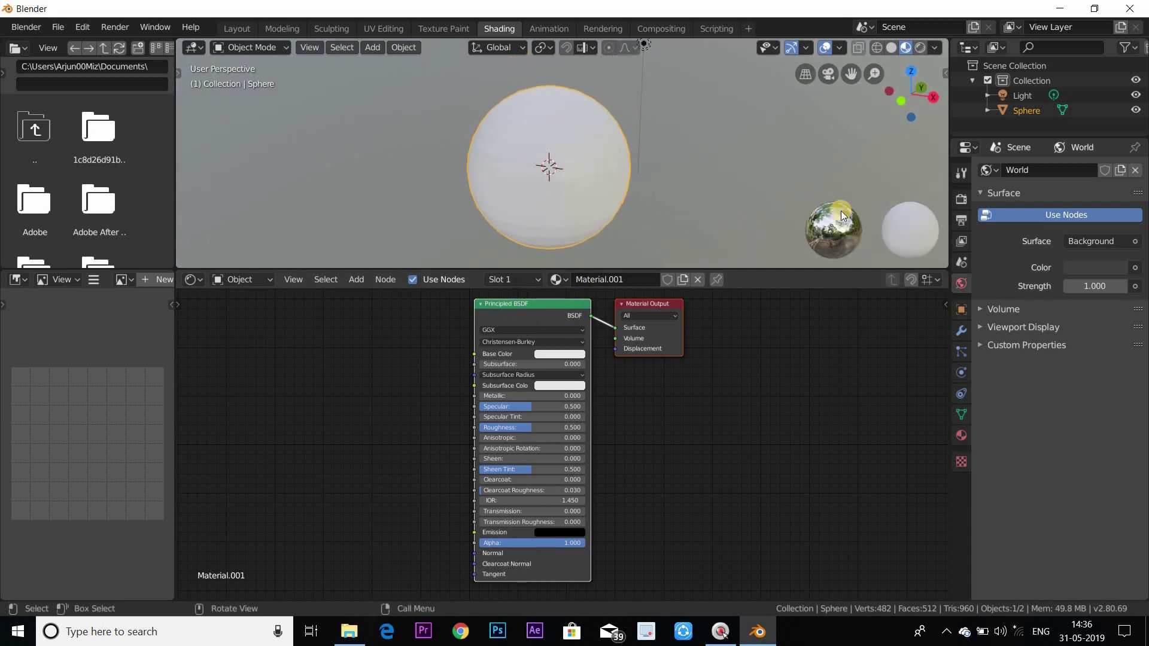
{"action": "left_click", "coordinate": [920, 47]}
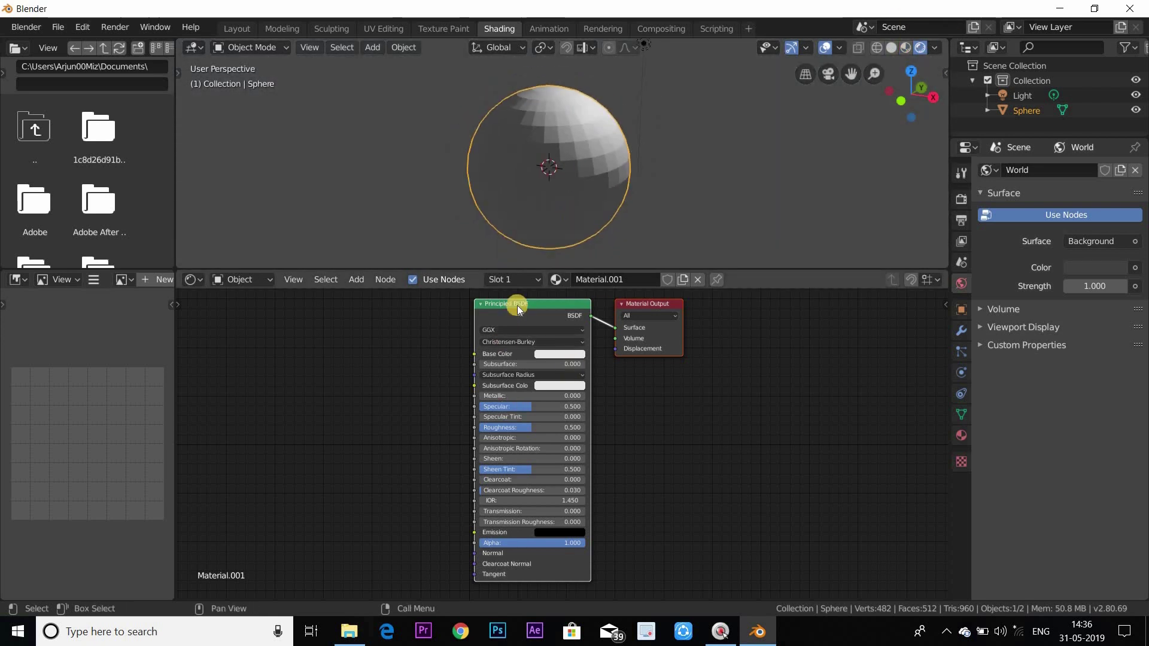
- Delete the Principled BSDF node and add an Emission node beside the Material Output
{"action": "left_click", "coordinate": [517, 305]}
{"action": "key", "text": "Delete"}
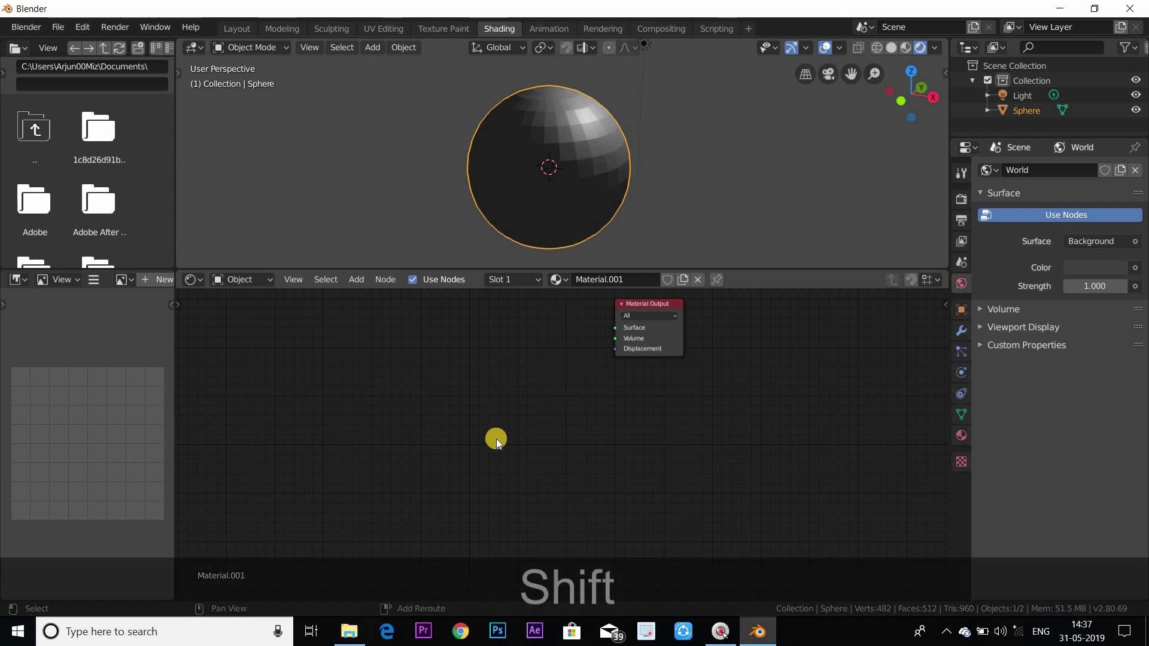
{"action": "key", "text": "shift+a"}
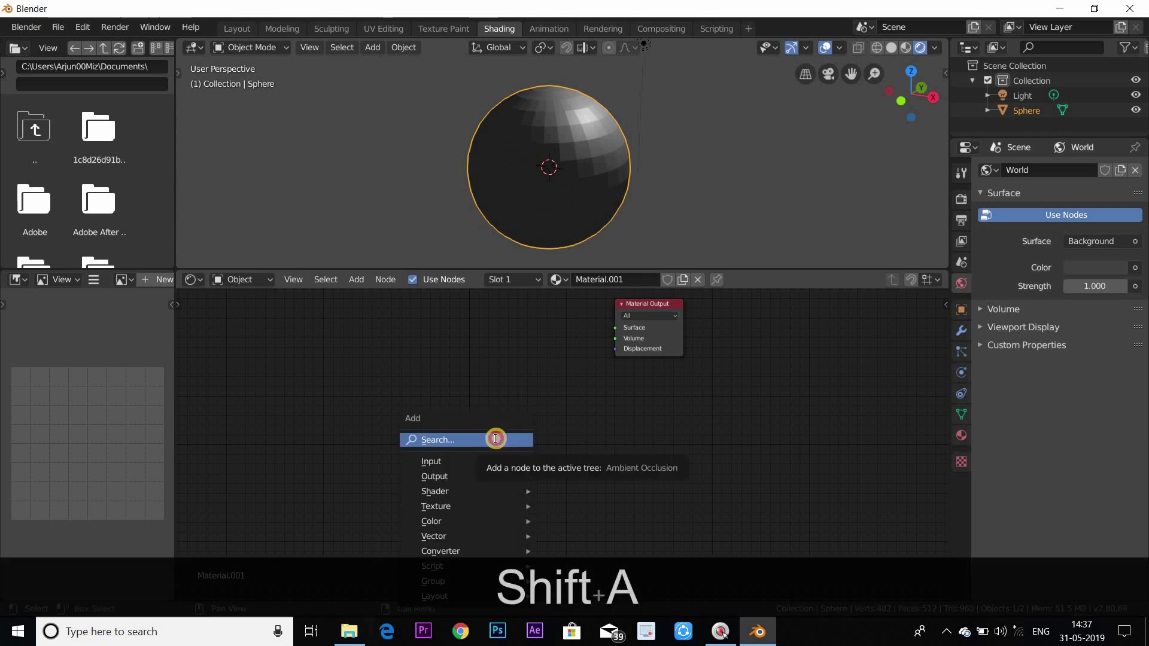
{"action": "left_click", "coordinate": [497, 439]}
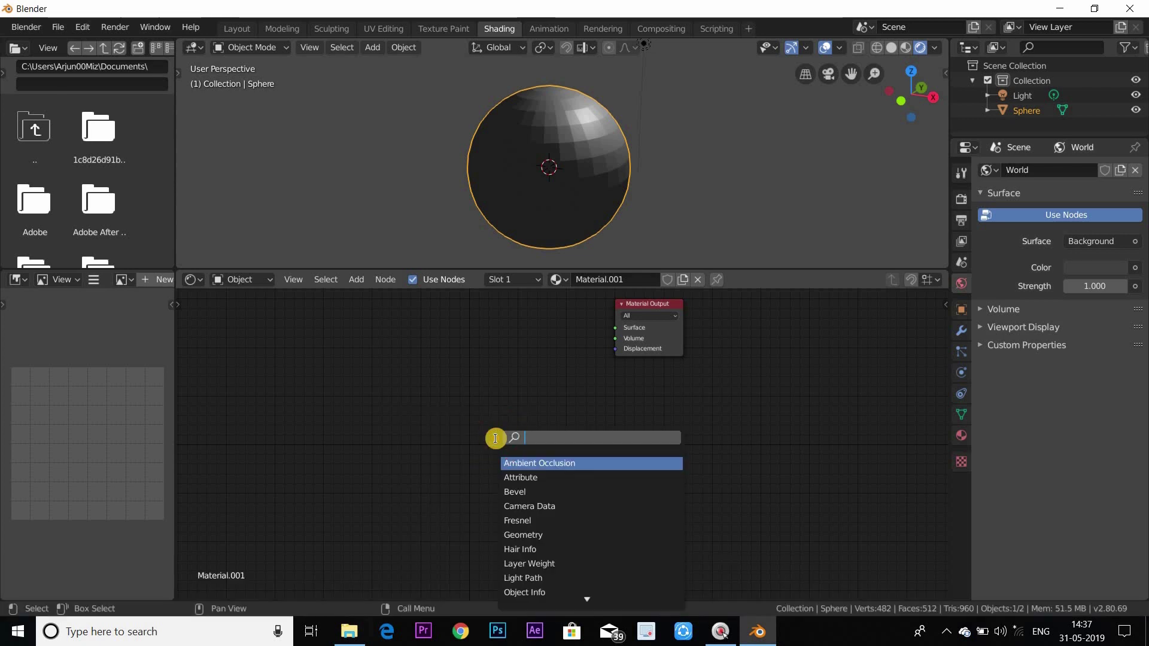
{"action": "type", "text": "em"}
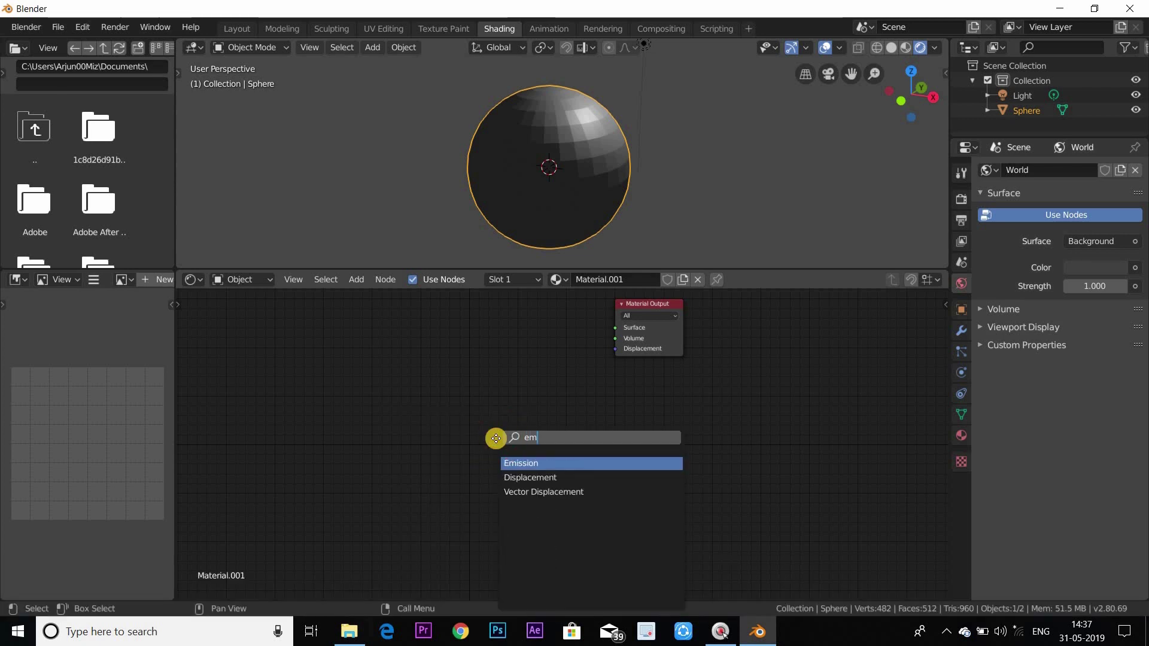
{"action": "key", "text": "Return"}
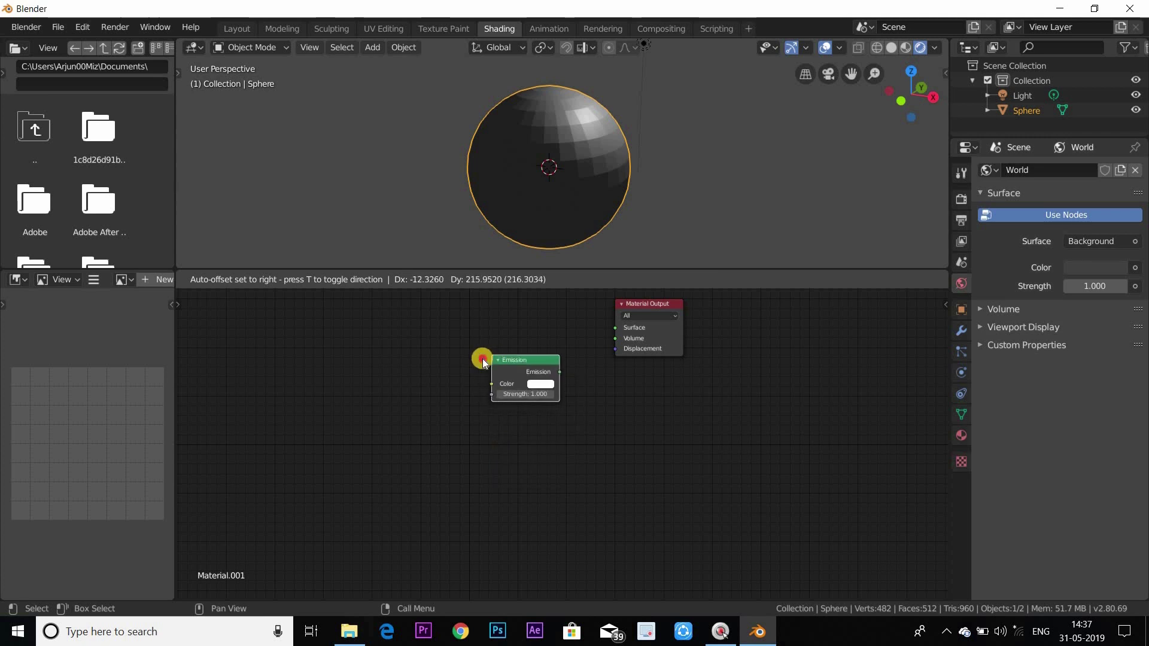
{"action": "left_click", "coordinate": [484, 360]}
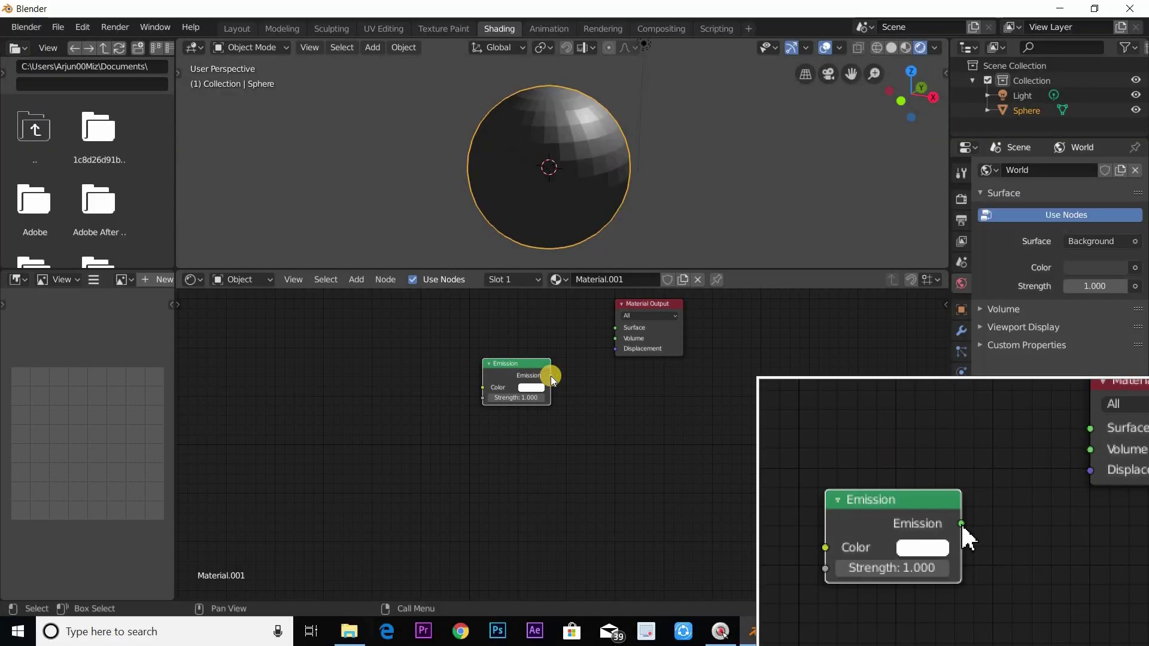
- Connect the Emission node's output to the Surface input of the Material Output
{"action": "scroll", "coordinate": [551, 375], "scroll_direction": "up", "scroll_amount": 6}
{"action": "middle_click_drag", "start_coordinate": [551, 364], "coordinate": [526, 464]}
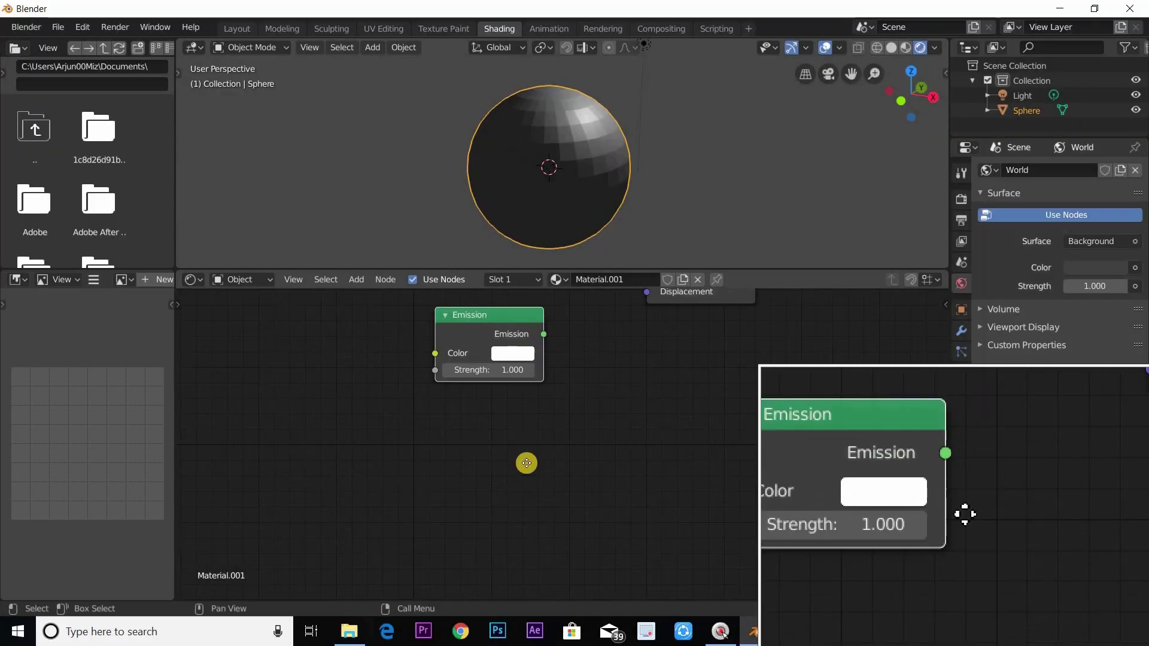
{"action": "left_click_drag", "start_coordinate": [518, 433], "coordinate": [621, 357]}
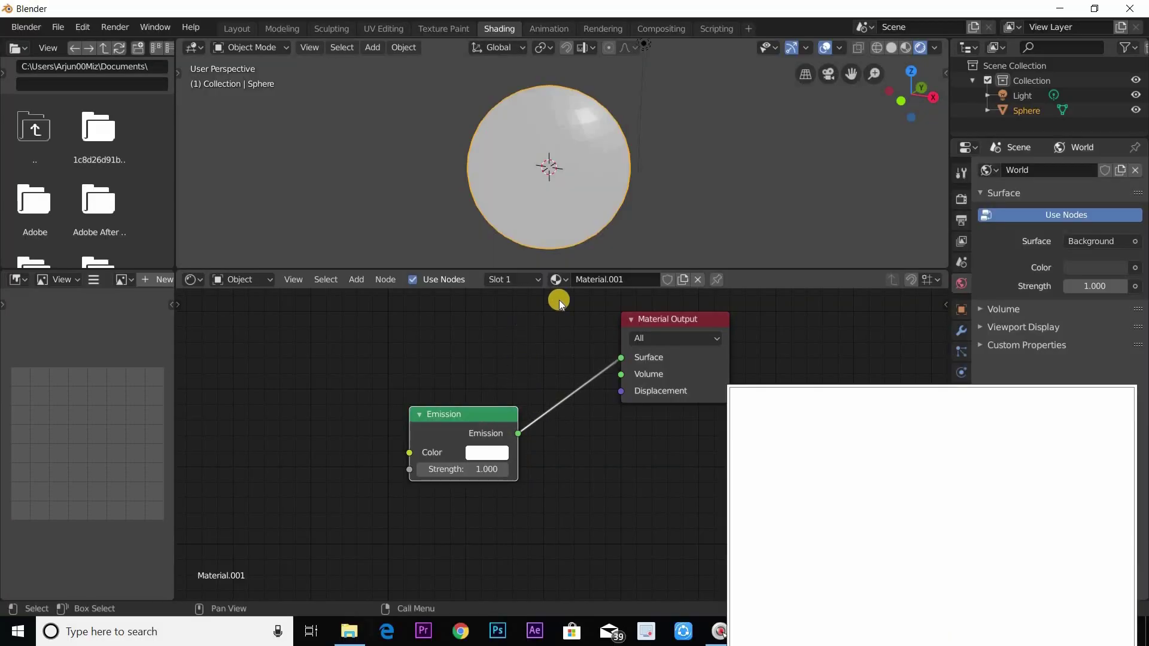
- Set the Emission node's strength to 10 and its color to magenta
{"action": "left_click", "coordinate": [479, 469]}
{"action": "type", "text": "10"}
{"action": "key", "text": "Return"}
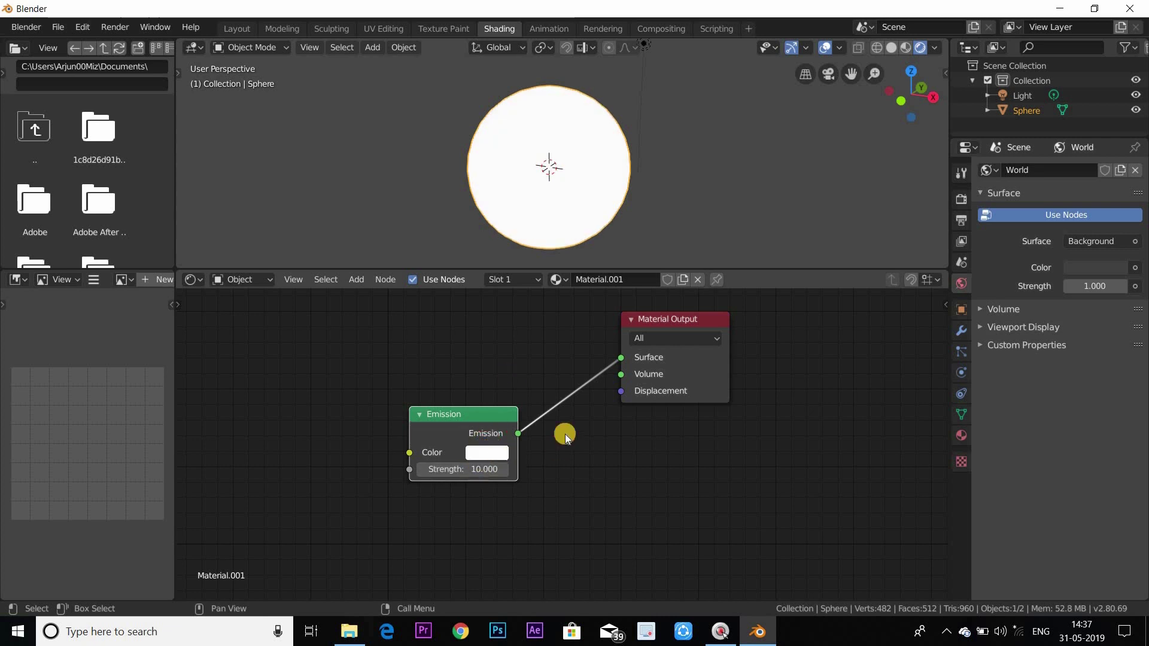
{"action": "left_click", "coordinate": [487, 452]}
{"action": "left_click", "coordinate": [583, 339]}
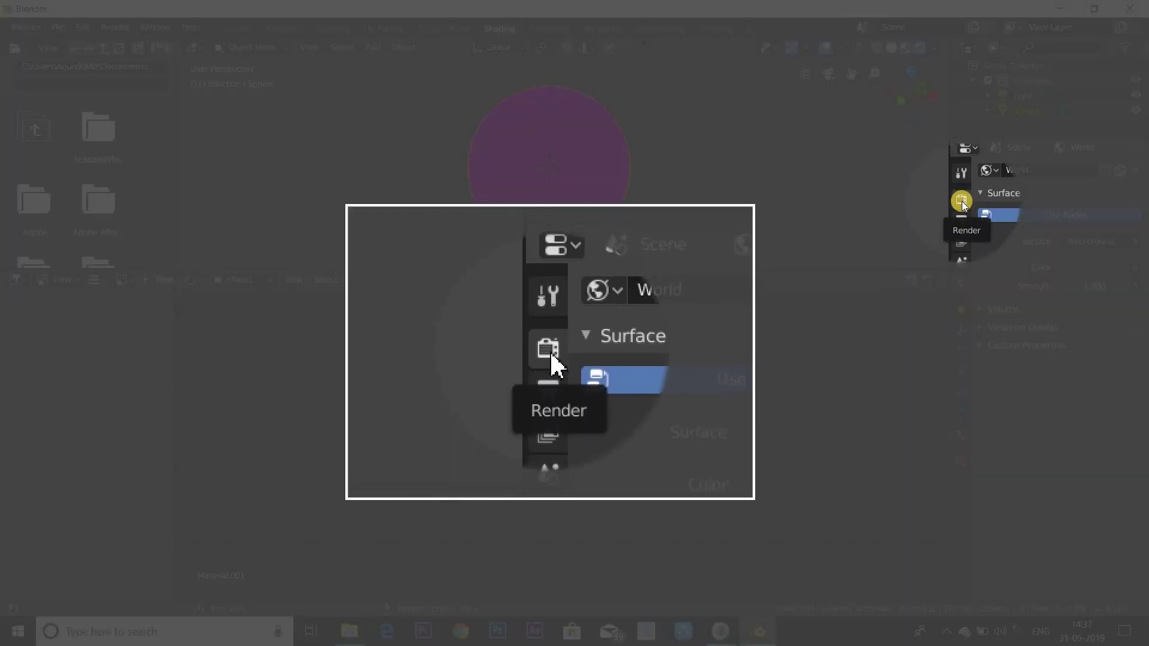
- Enable Bloom, Ambient Occlusion and Volumetric Shadows in the Eevee render settings
{"action": "left_click", "coordinate": [964, 204]}
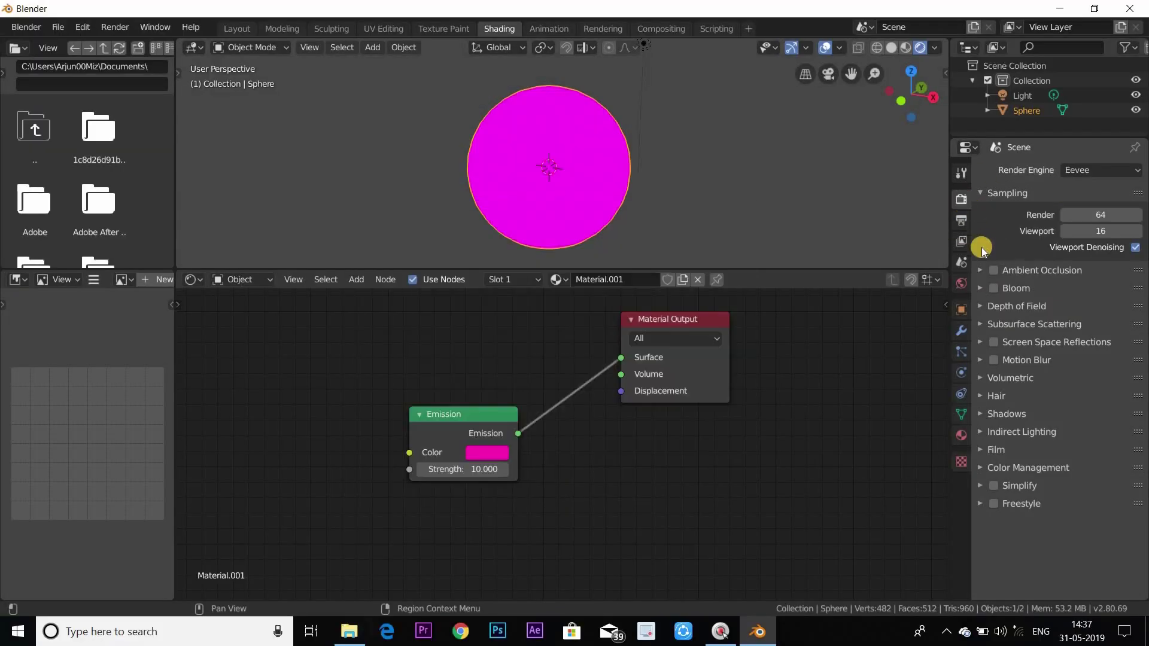
{"action": "left_click", "coordinate": [993, 286]}
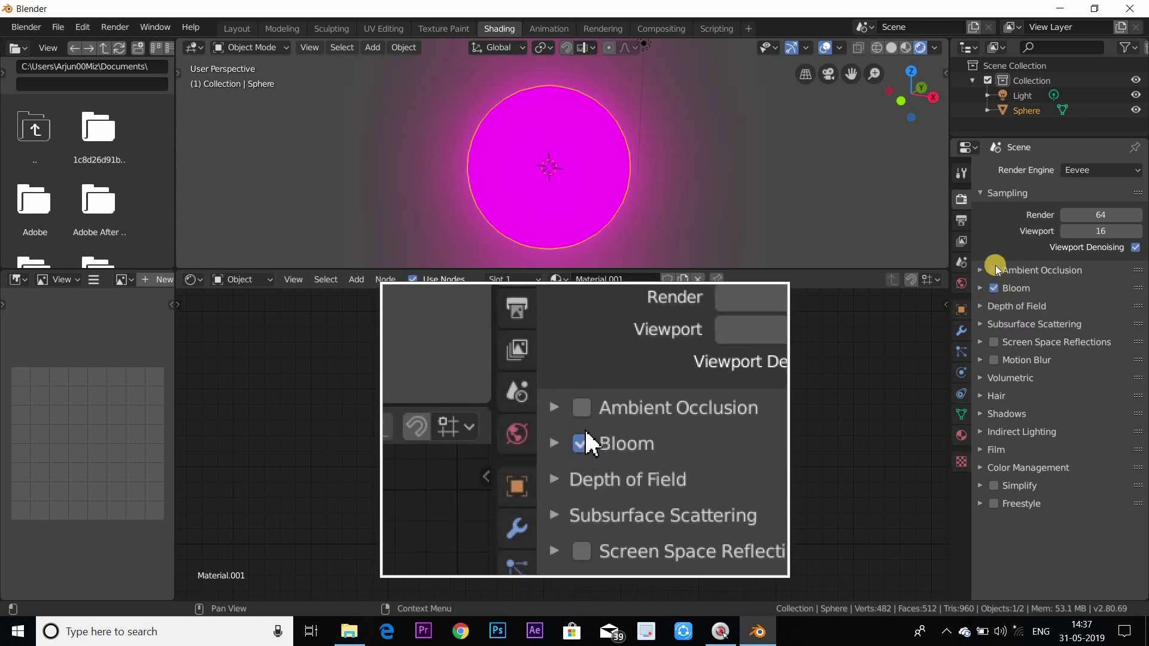
{"action": "left_click", "coordinate": [994, 269]}
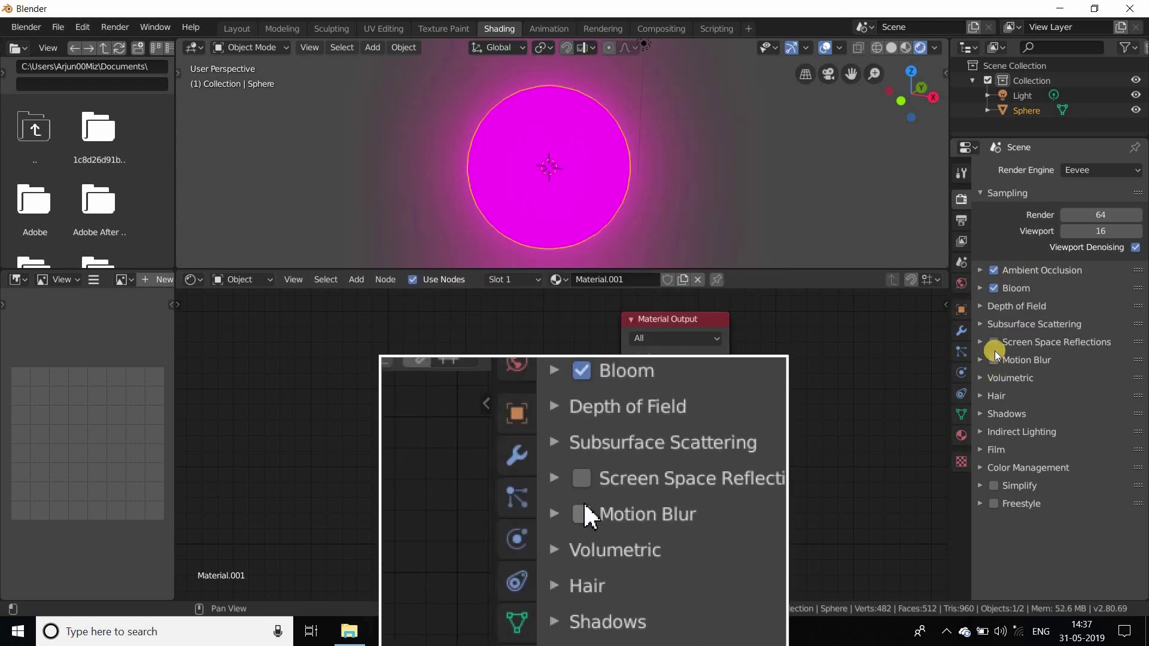
{"action": "left_click", "coordinate": [1001, 377]}
{"action": "left_click", "coordinate": [1004, 533]}
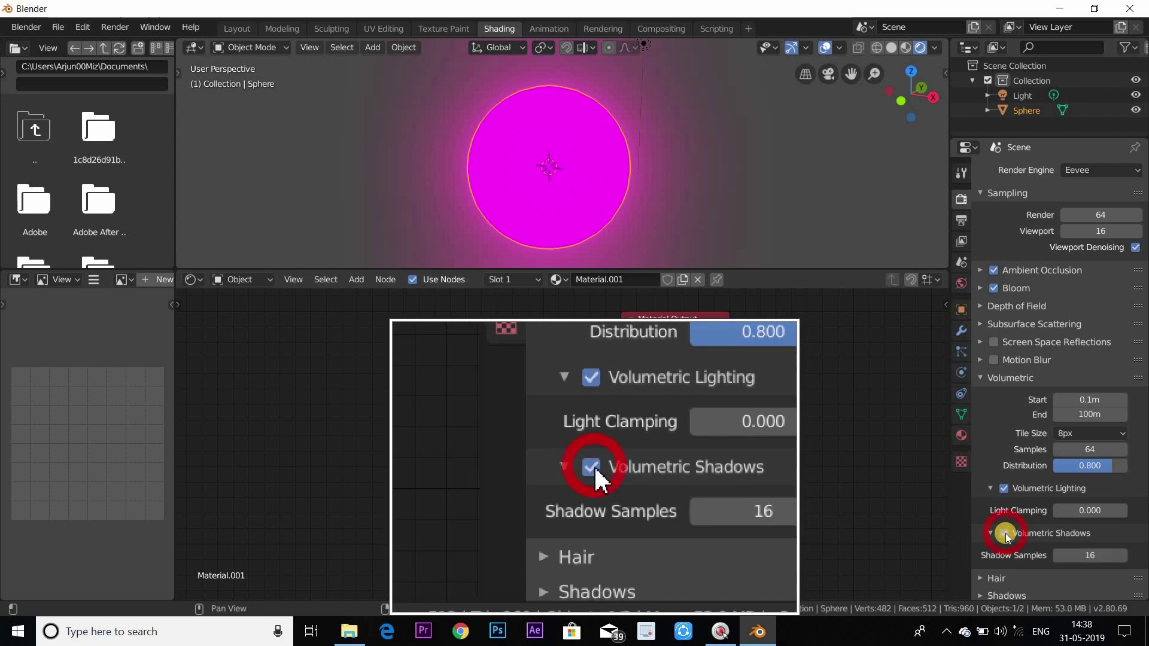
- Show the sphere's material properties and add a Wave Texture node ahead of the Emission node
{"action": "left_click", "coordinate": [961, 435]}
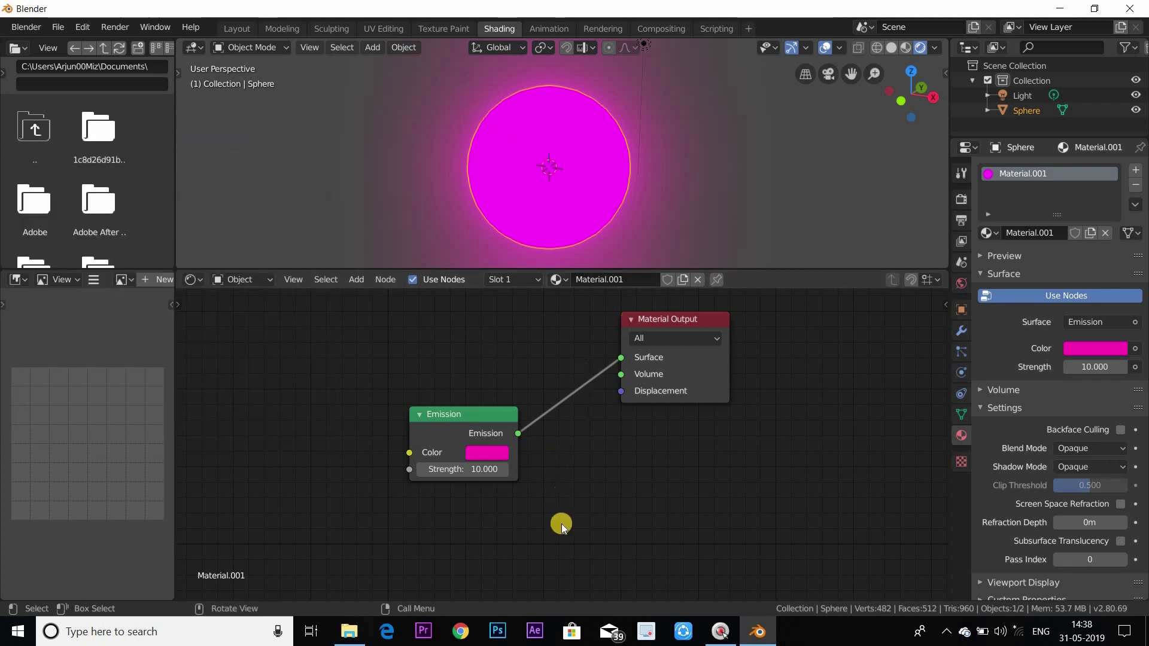
{"action": "key", "text": "shift+a"}
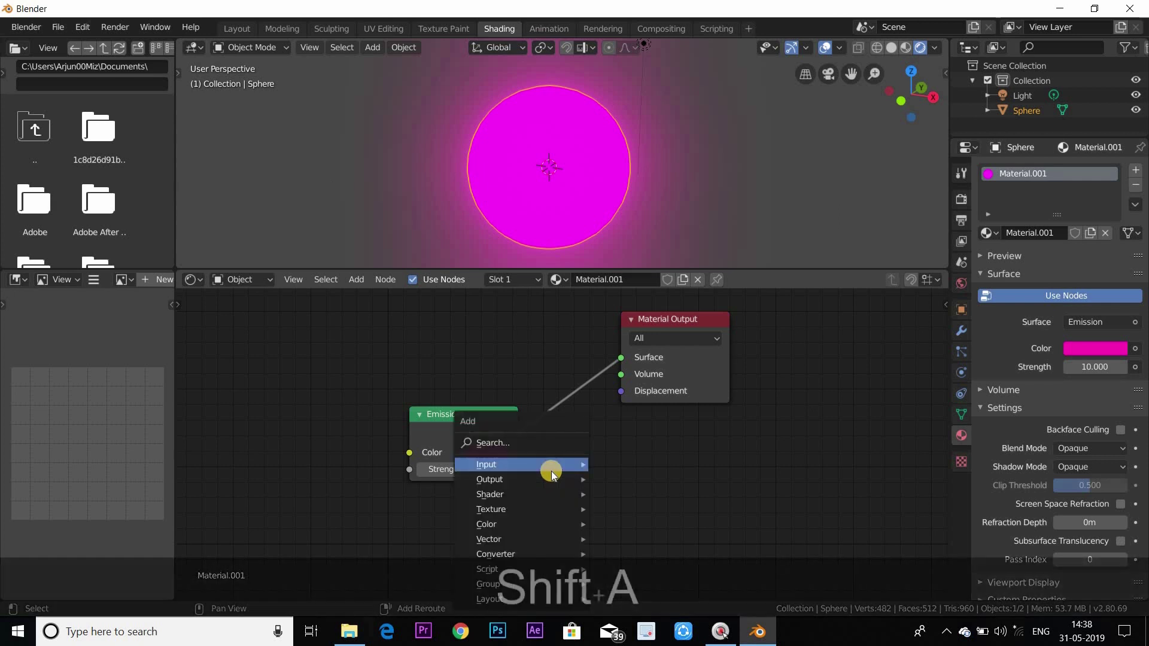
{"action": "mouse_move", "coordinate": [551, 471]}
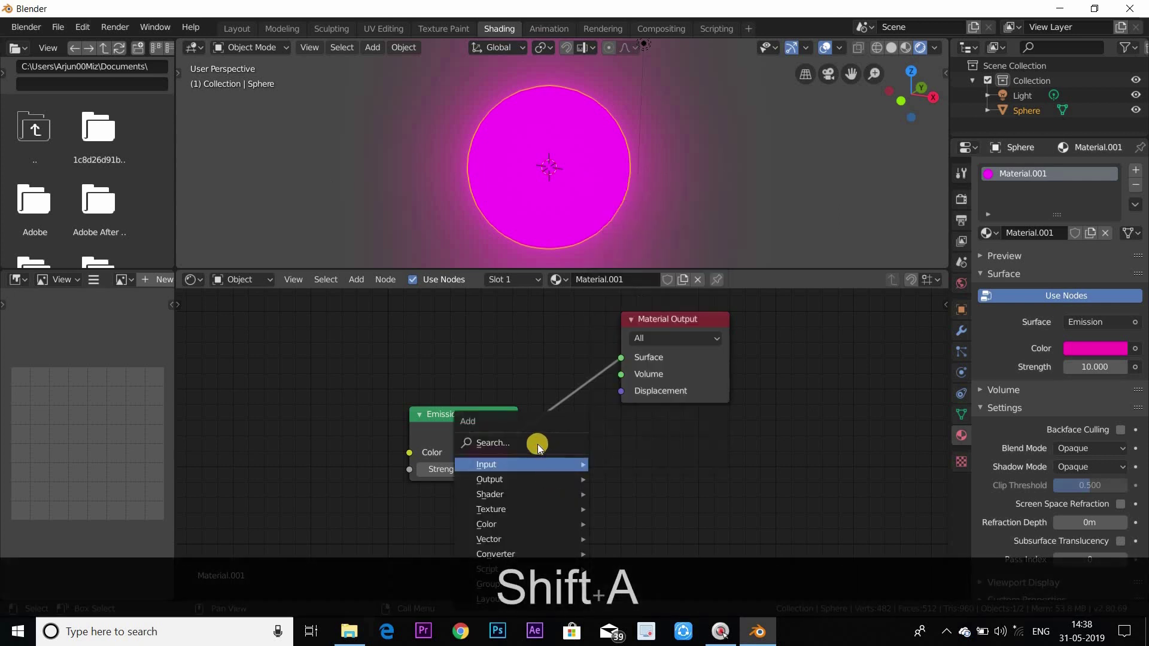
{"action": "left_click", "coordinate": [538, 444]}
{"action": "type", "text": "wa"}
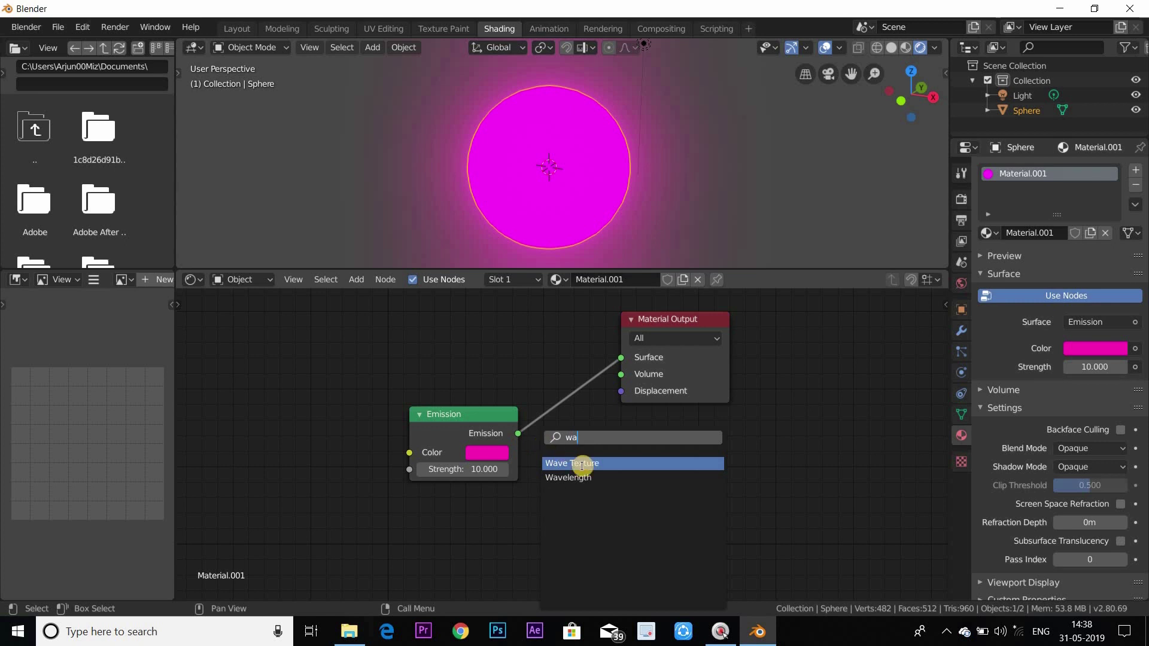
{"action": "key", "text": "Return"}
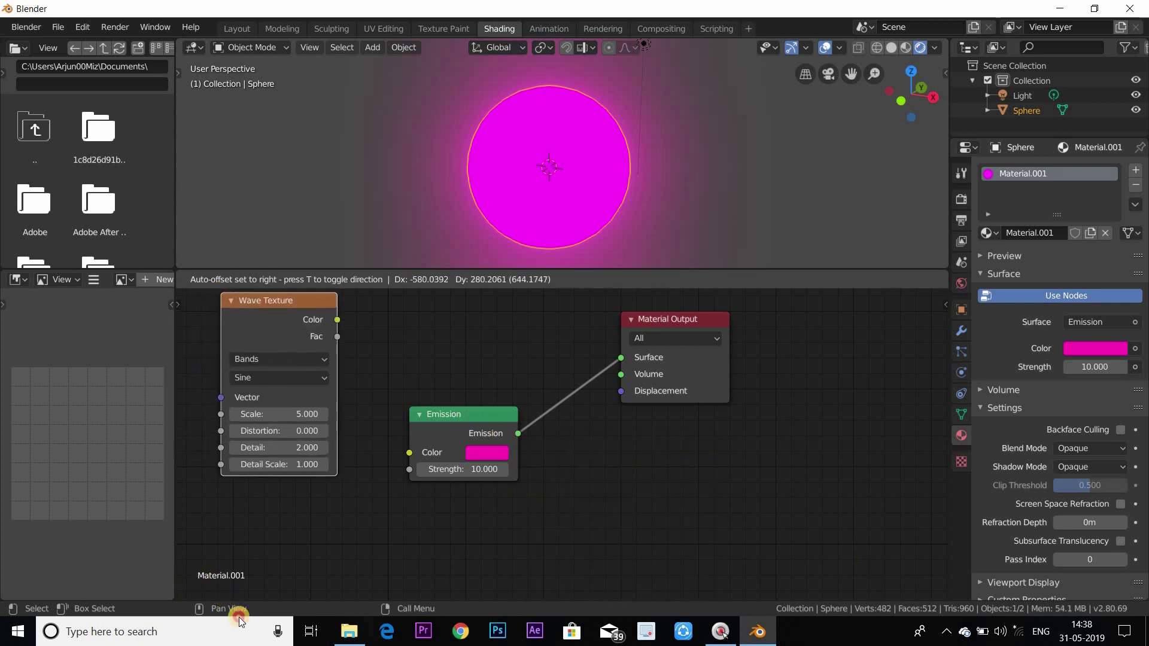
{"action": "left_click", "coordinate": [264, 302]}
{"action": "scroll", "coordinate": [334, 567], "scroll_direction": "down", "scroll_amount": 2}
{"action": "scroll", "coordinate": [288, 434], "scroll_direction": "up", "scroll_amount": 2}
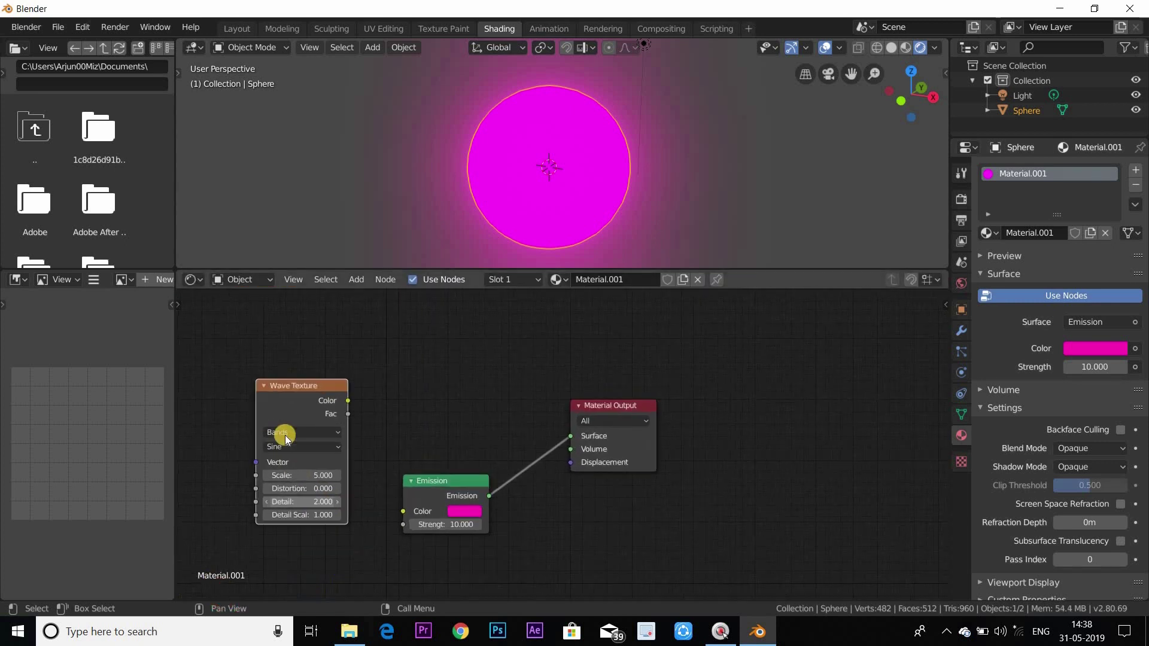
{"action": "middle_click_drag", "start_coordinate": [454, 402], "coordinate": [537, 389]}
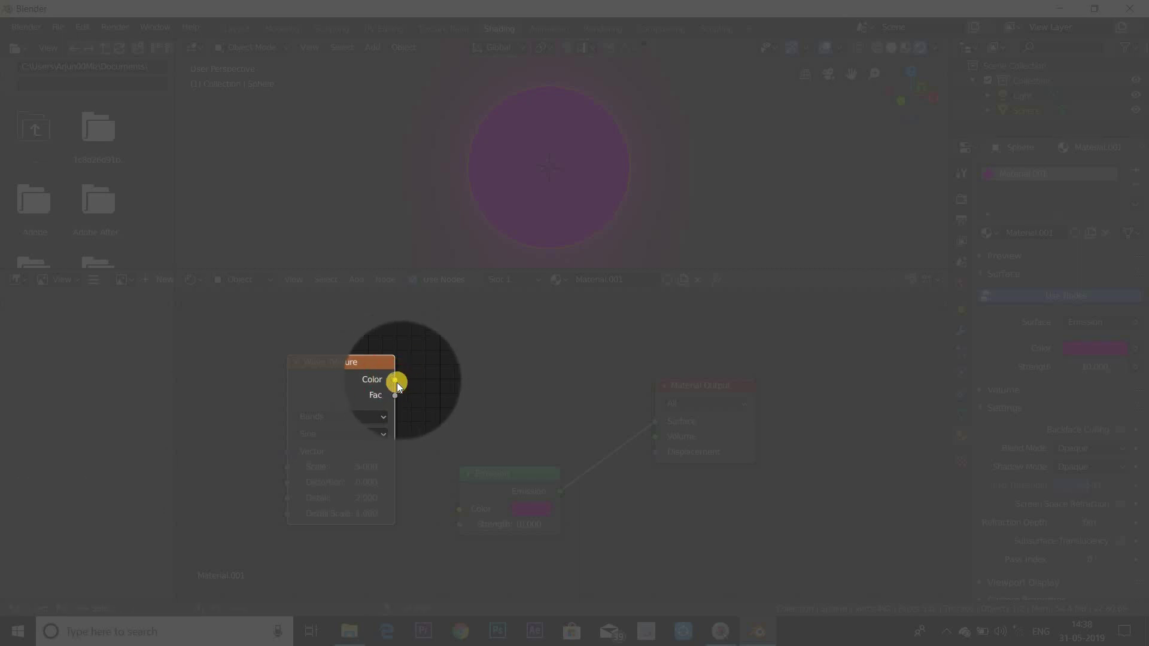
- Add a Mix Shader node on the link between the Emission node and the Material Output
{"action": "key", "text": "shift+a"}
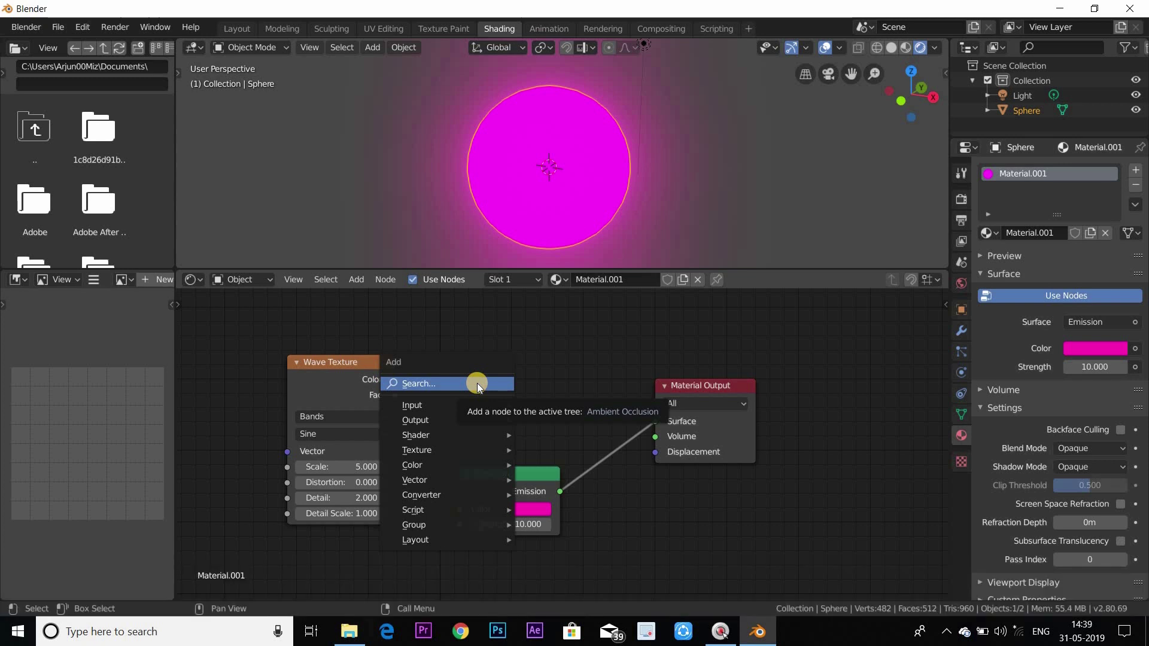
{"action": "left_click", "coordinate": [476, 383]}
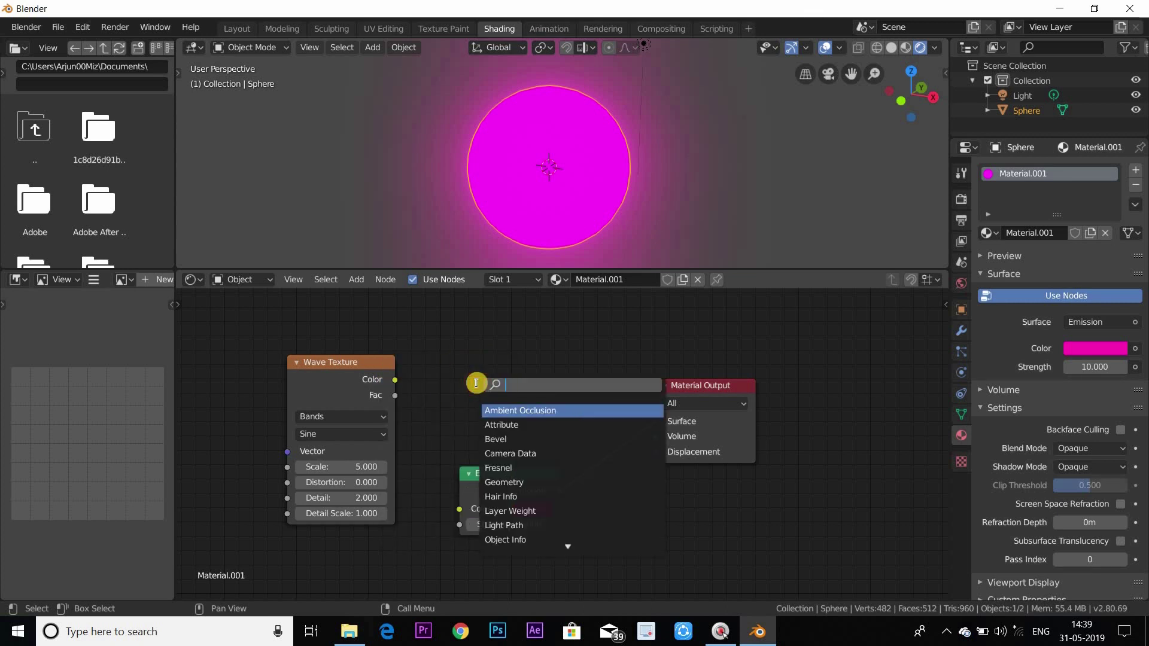
{"action": "type", "text": "mix"}
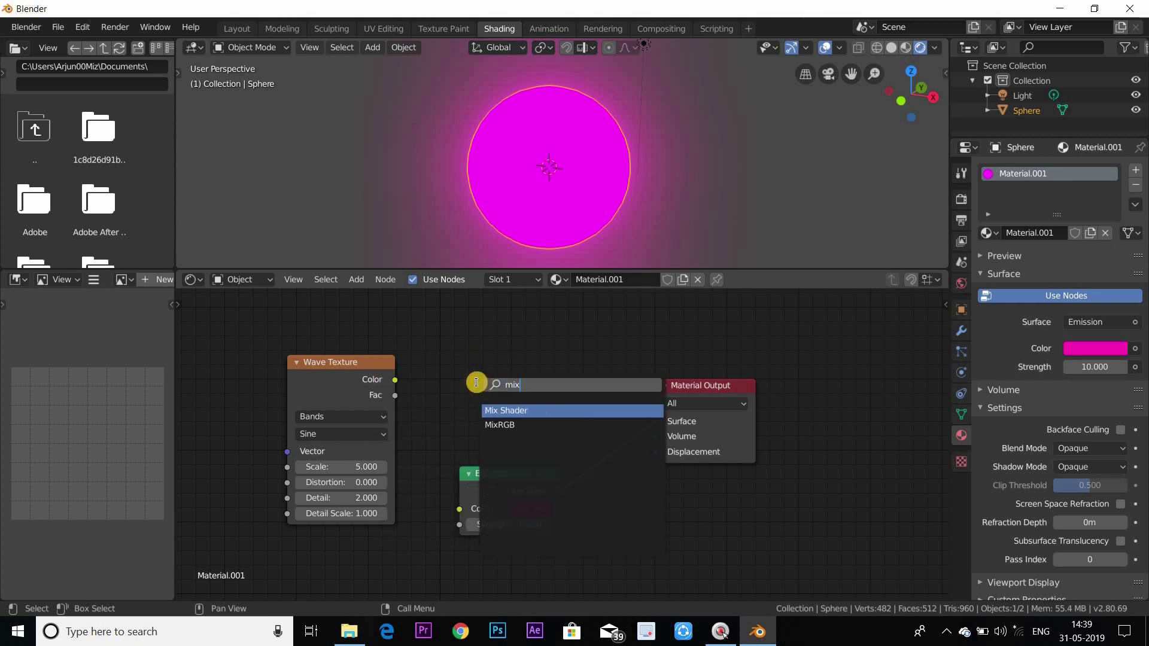
{"action": "left_click", "coordinate": [530, 409]}
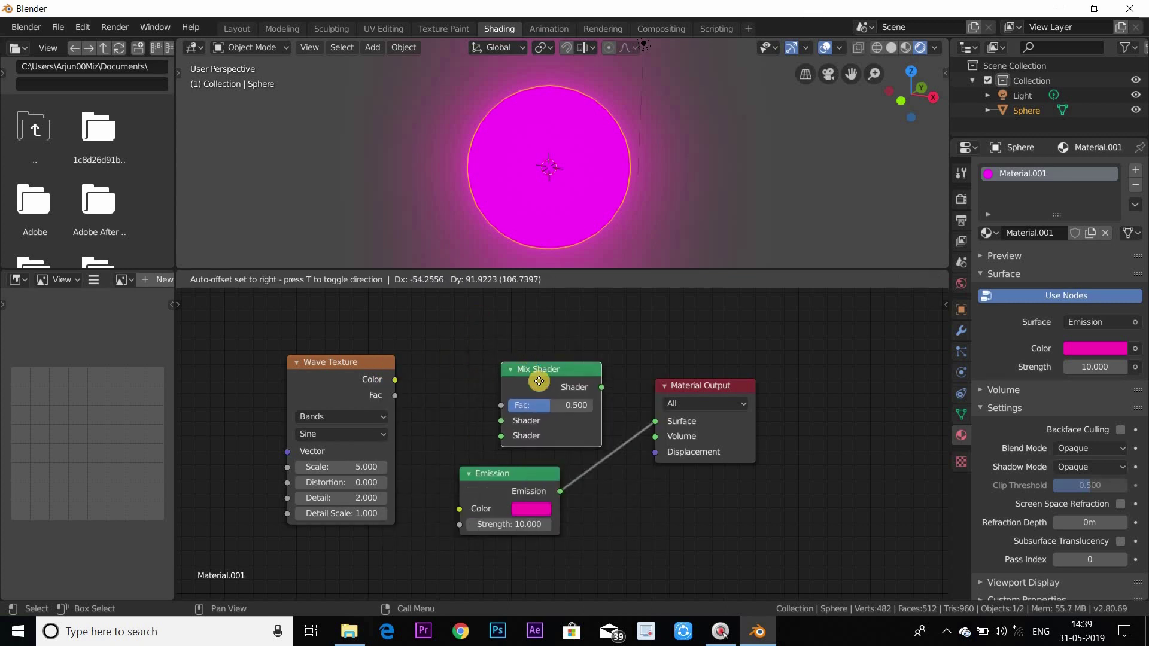
{"action": "left_click", "coordinate": [618, 383]}
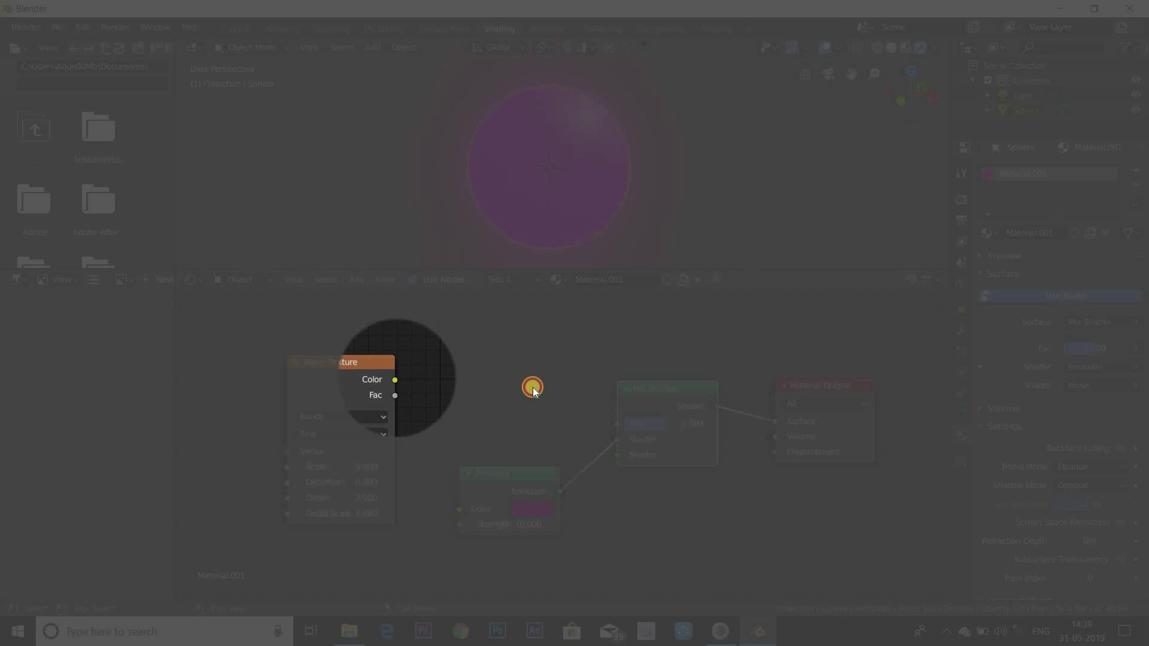
- Connect the Wave Texture's Color output to the Mix Shader's Fac input
{"action": "left_click_drag", "start_coordinate": [395, 380], "coordinate": [617, 422]}
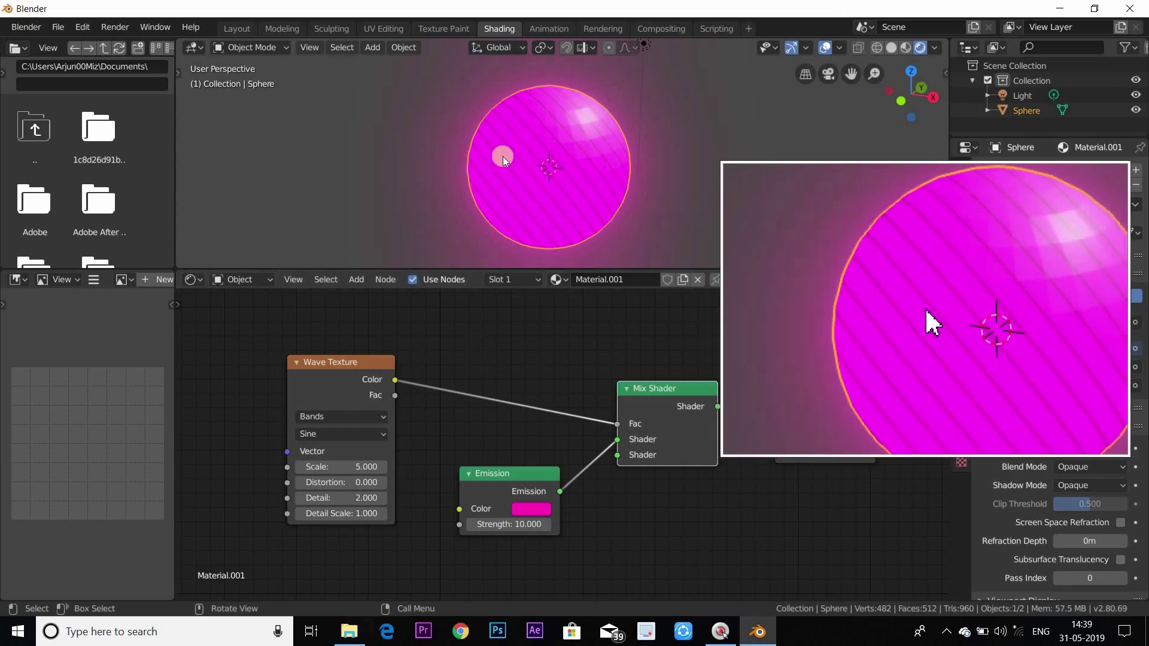
{"action": "scroll", "coordinate": [378, 425], "scroll_direction": "up", "scroll_amount": 1}
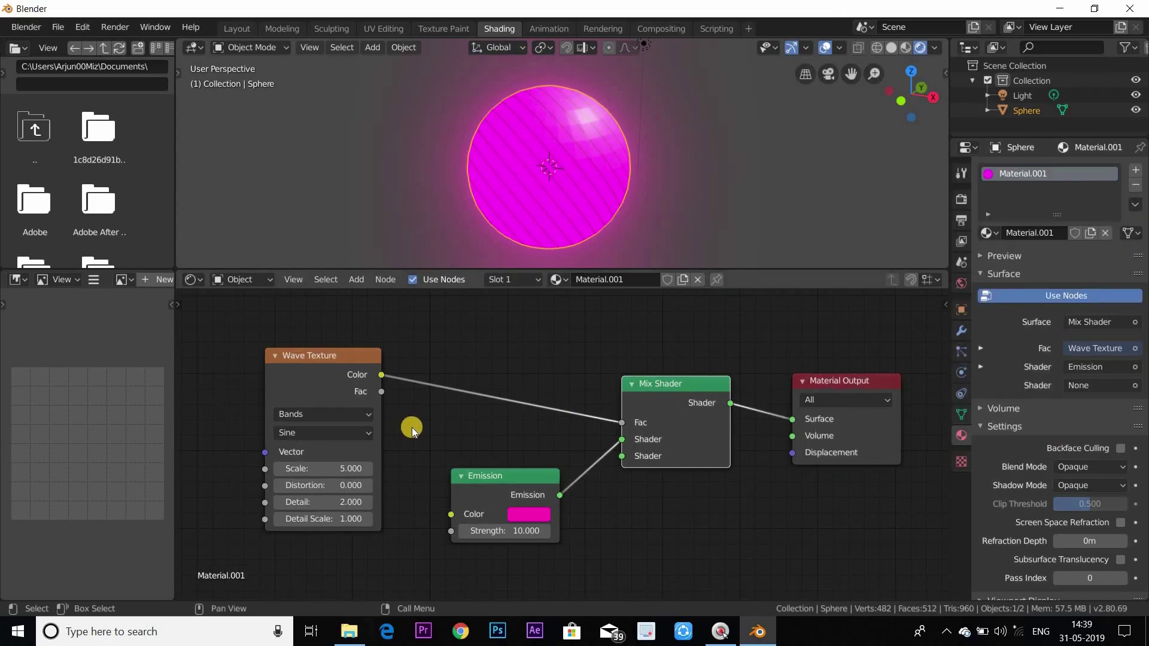
{"action": "scroll", "coordinate": [412, 427], "scroll_direction": "down", "scroll_amount": 1}
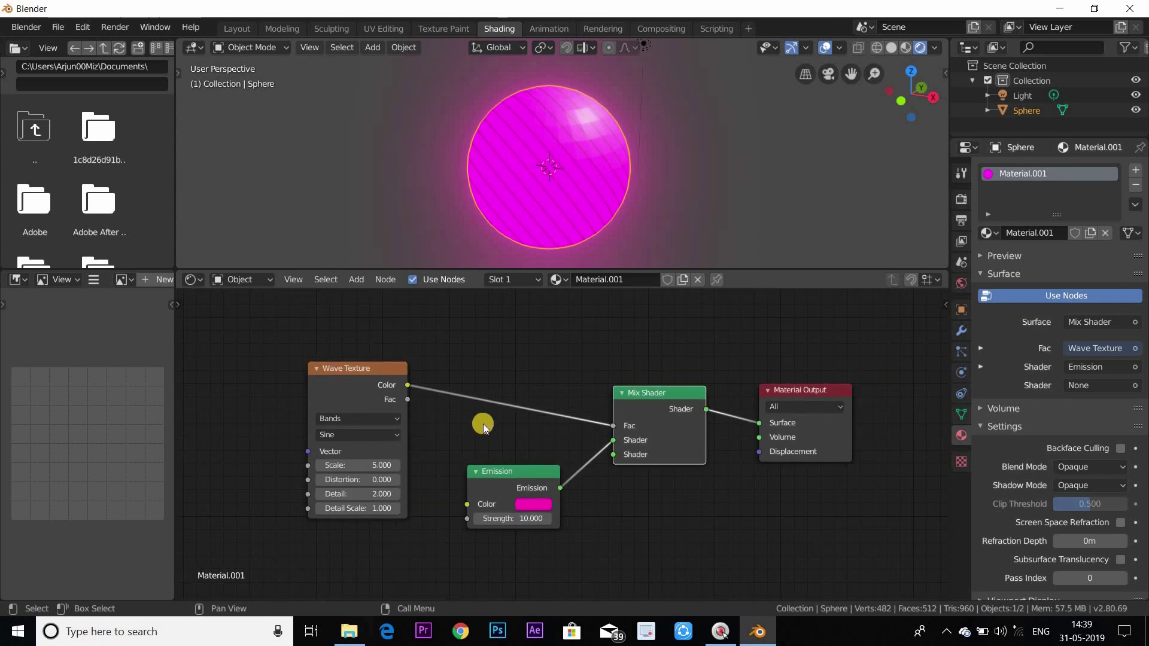
- Move the Wave Texture node upward and add a Mapping node ahead of it
{"action": "left_click_drag", "start_coordinate": [371, 366], "coordinate": [393, 310]}
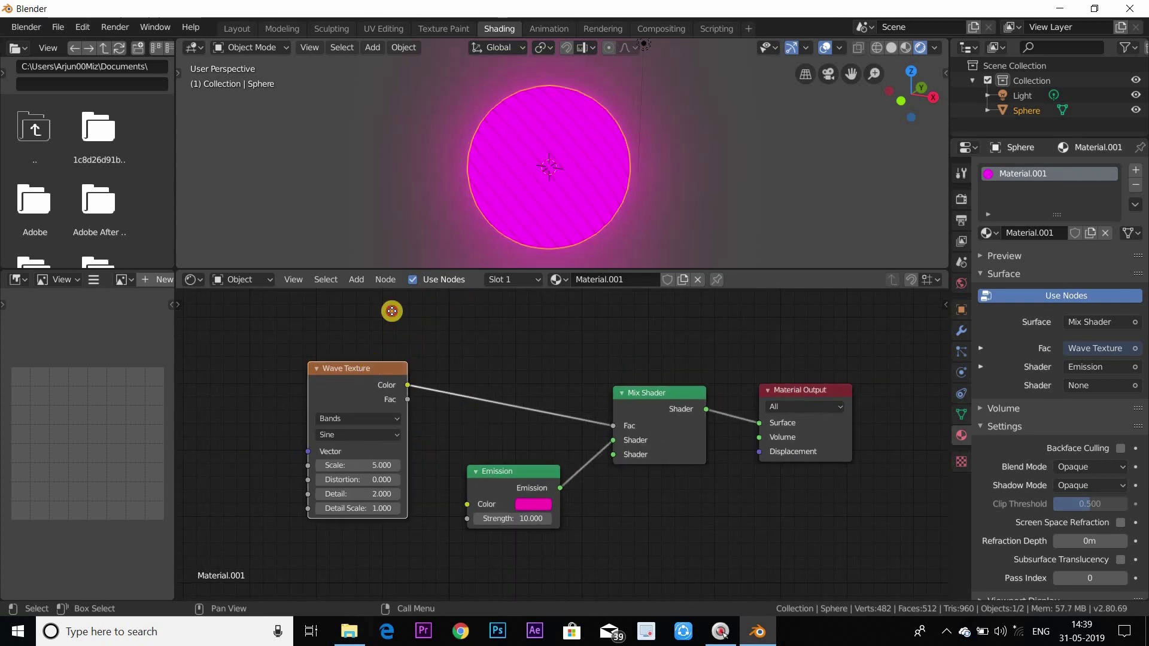
{"action": "key", "text": "shift+a"}
{"action": "left_click", "coordinate": [286, 434]}
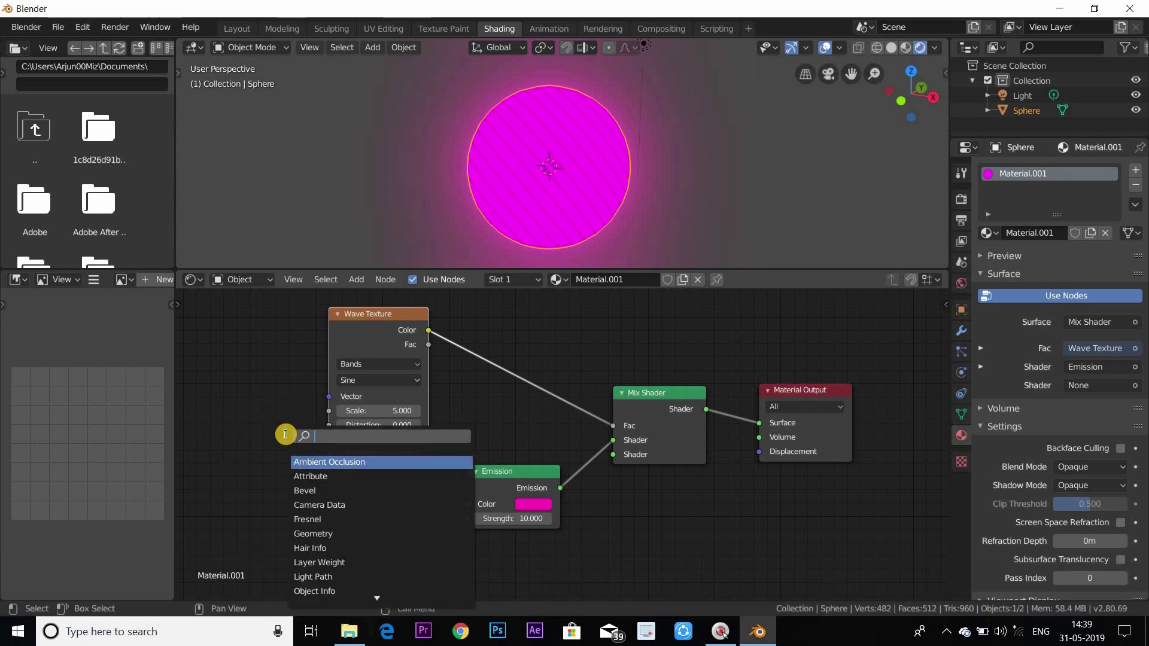
{"action": "type", "text": "map"}
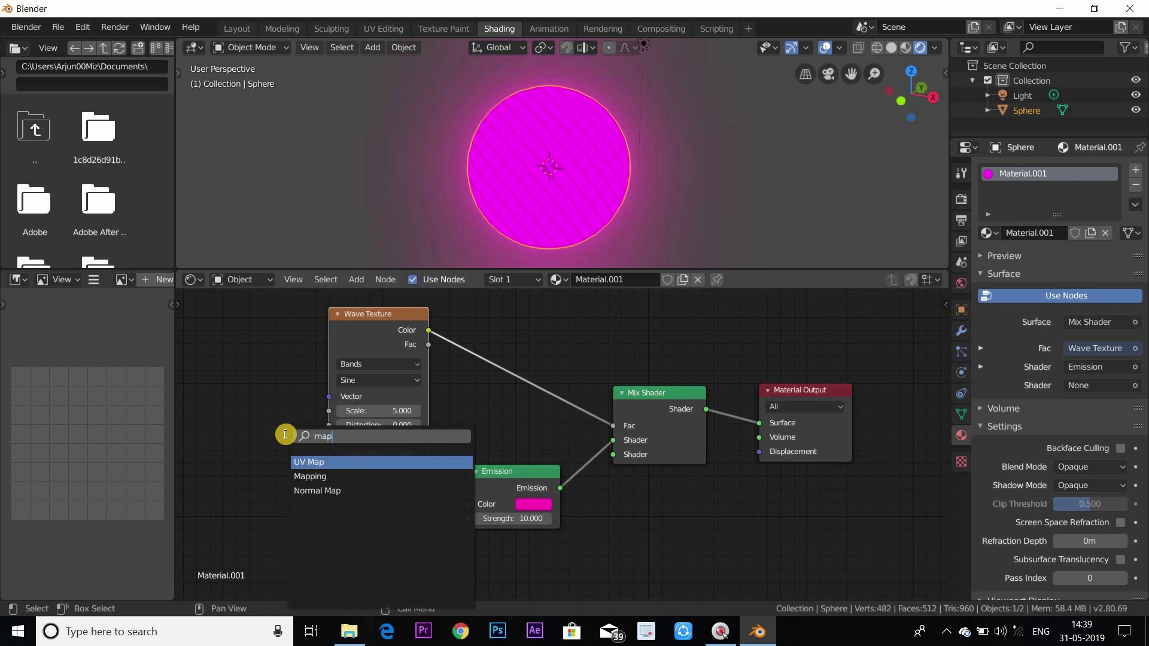
{"action": "left_click", "coordinate": [330, 476]}
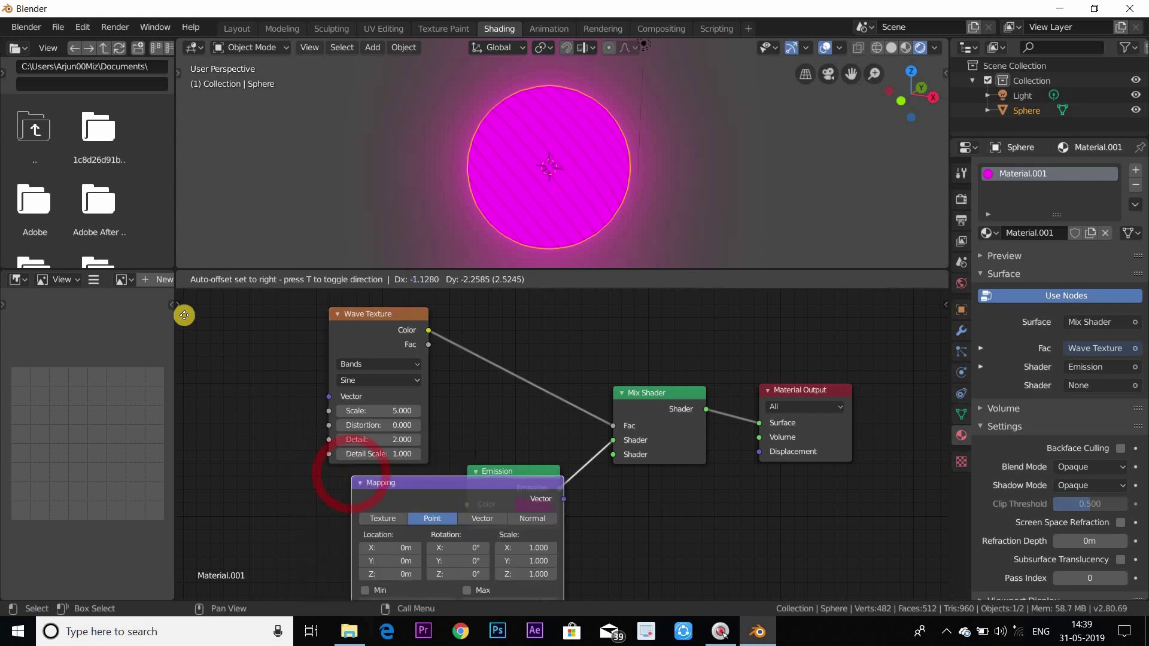
{"action": "left_click", "coordinate": [851, 303]}
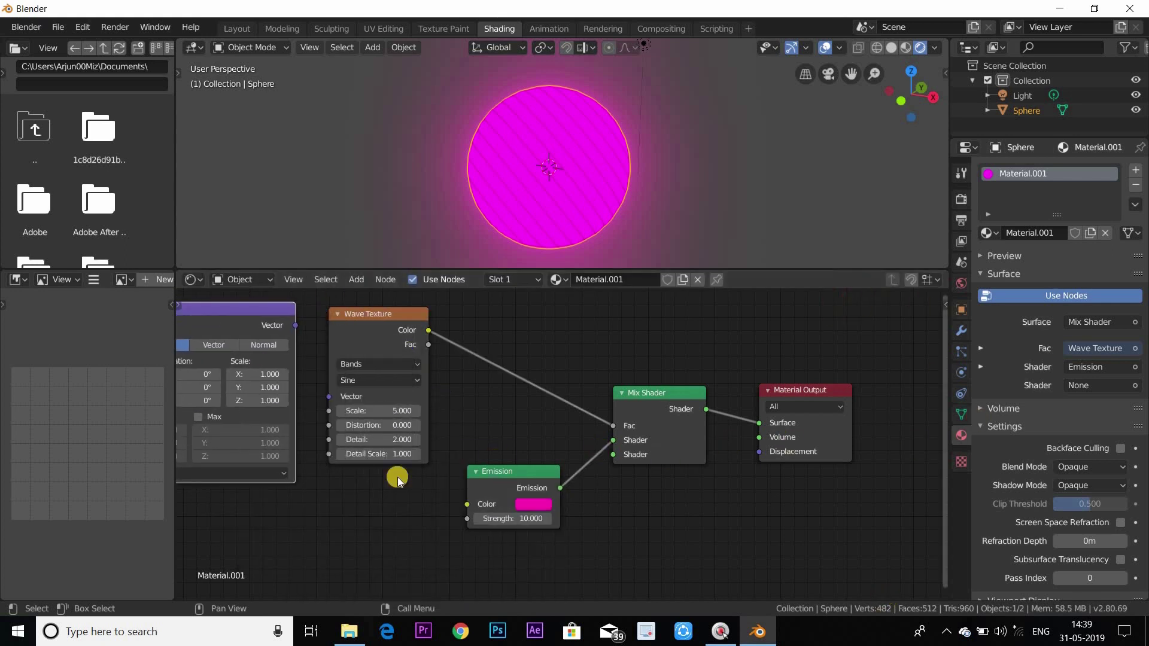
- Connect the Mapping node's Vector output to the Wave Texture's Vector input
{"action": "middle_click_drag", "start_coordinate": [347, 355], "coordinate": [448, 366]}
{"action": "scroll", "coordinate": [449, 366], "scroll_direction": "up", "scroll_amount": 4}
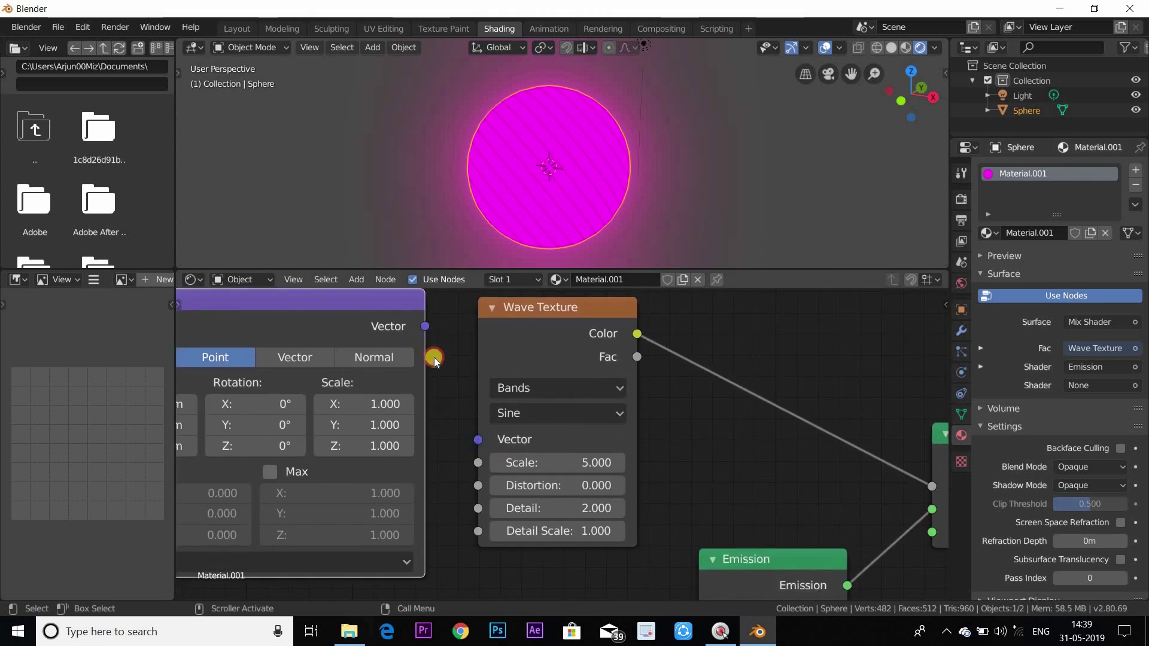
{"action": "mouse_move", "coordinate": [435, 362]}
{"action": "left_mouse_down"}
{"action": "mouse_move", "coordinate": [465, 404]}
{"action": "mouse_move", "coordinate": [469, 471]}
{"action": "left_mouse_up"}
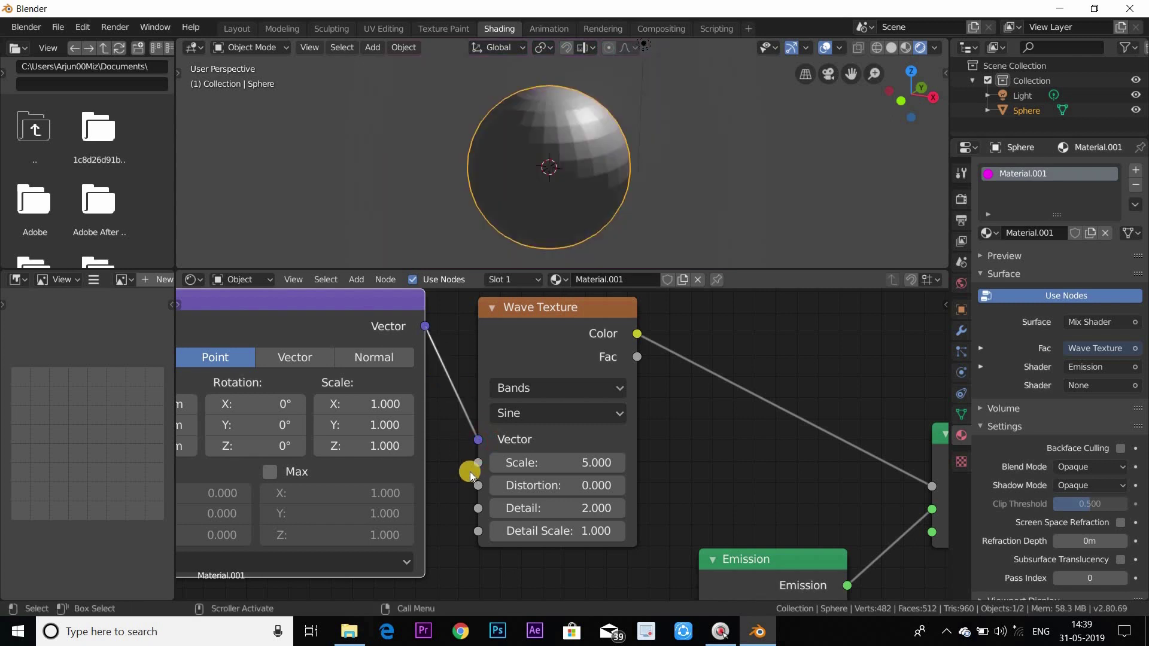
{"action": "scroll", "coordinate": [529, 390], "scroll_direction": "down", "scroll_amount": 1}
{"action": "scroll", "coordinate": [403, 440], "scroll_direction": "down", "scroll_amount": 3}
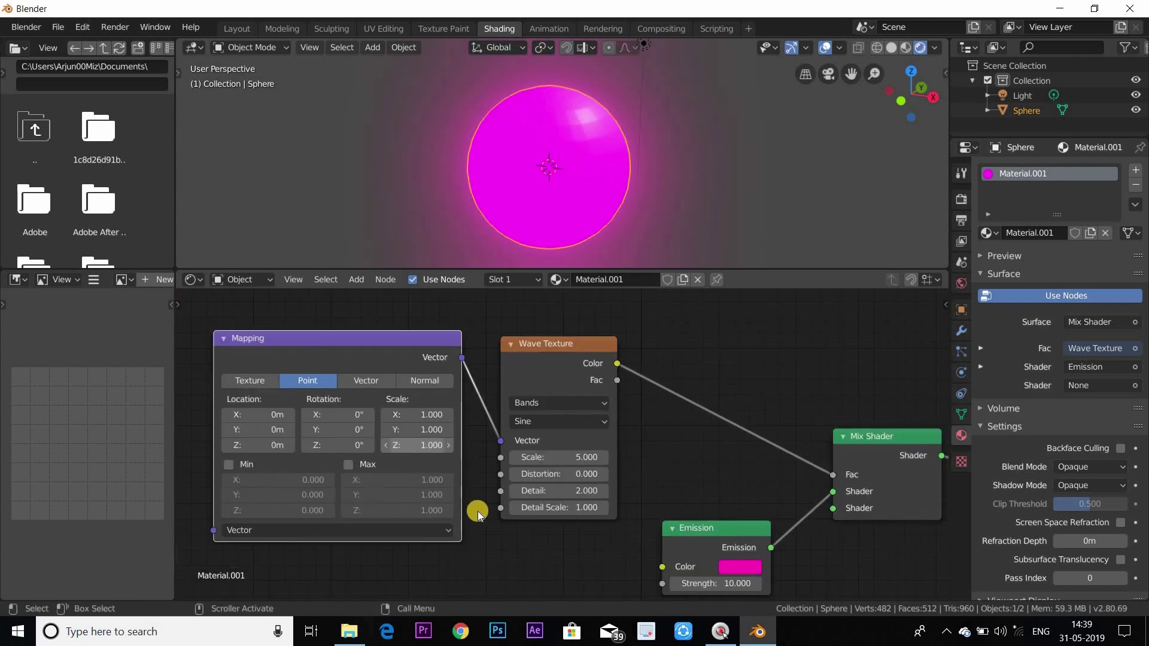
- Add a Texture Coordinate node ahead of the Mapping node
{"action": "middle_click_drag", "start_coordinate": [285, 500], "coordinate": [389, 479]}
{"action": "scroll", "coordinate": [389, 479], "scroll_direction": "down", "scroll_amount": 1}
{"action": "left_click", "coordinate": [275, 401]}
{"action": "key", "text": "shift+a"}
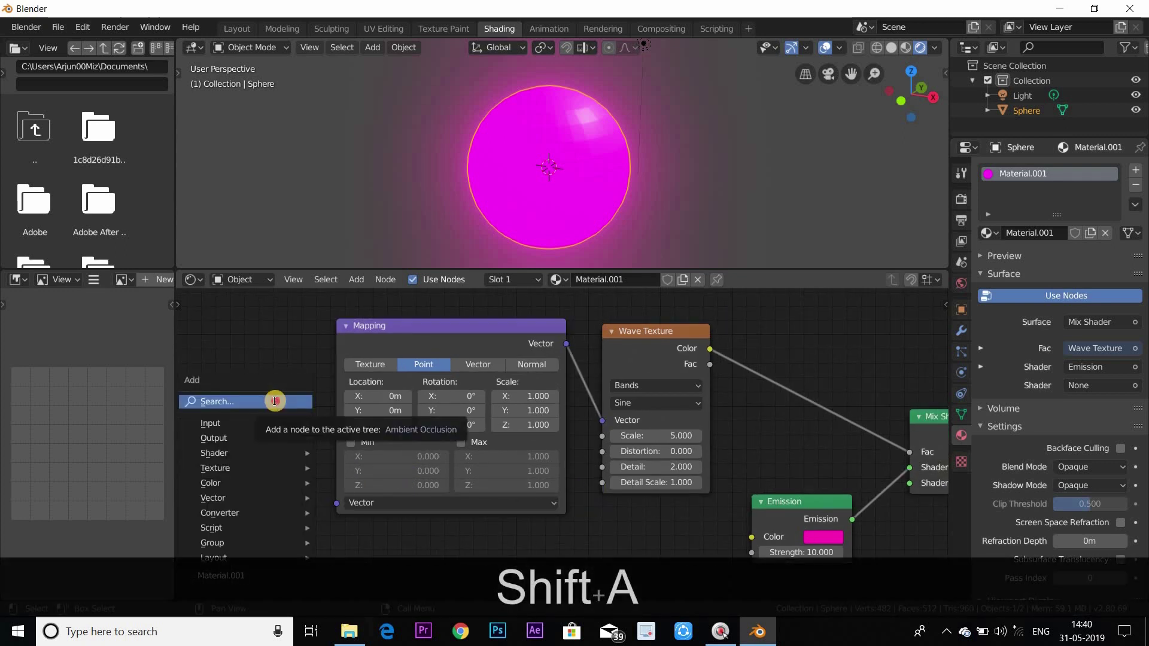
{"action": "left_click", "coordinate": [275, 401]}
{"action": "type", "text": "text"}
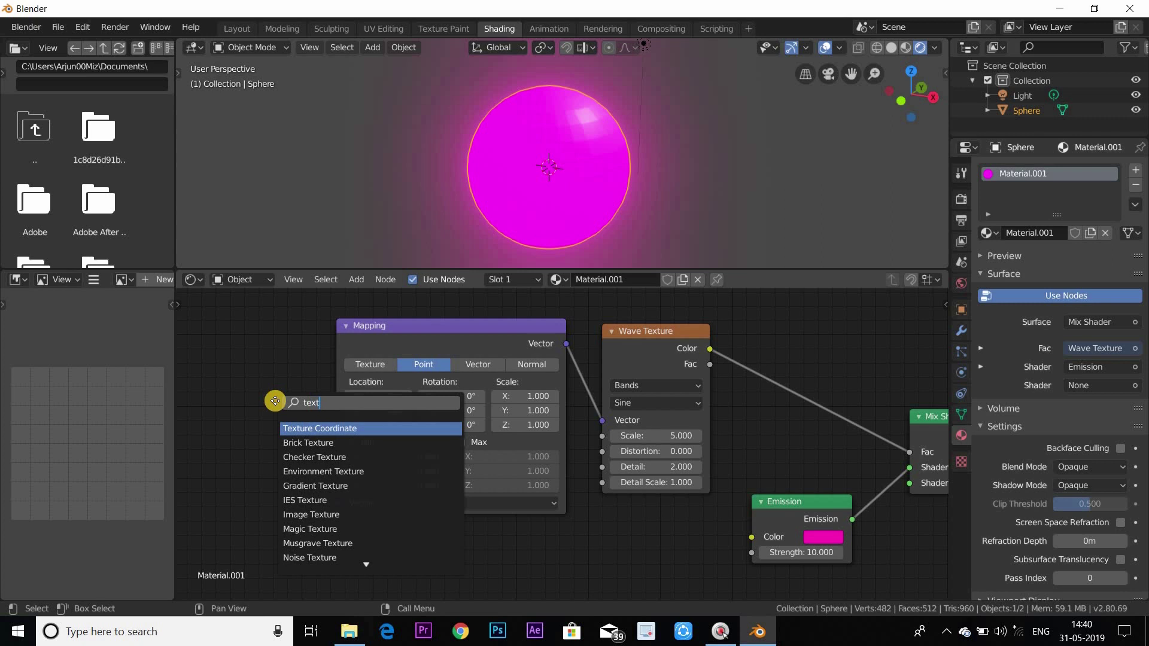
{"action": "key", "text": "Return"}
{"action": "left_click", "coordinate": [192, 330]}
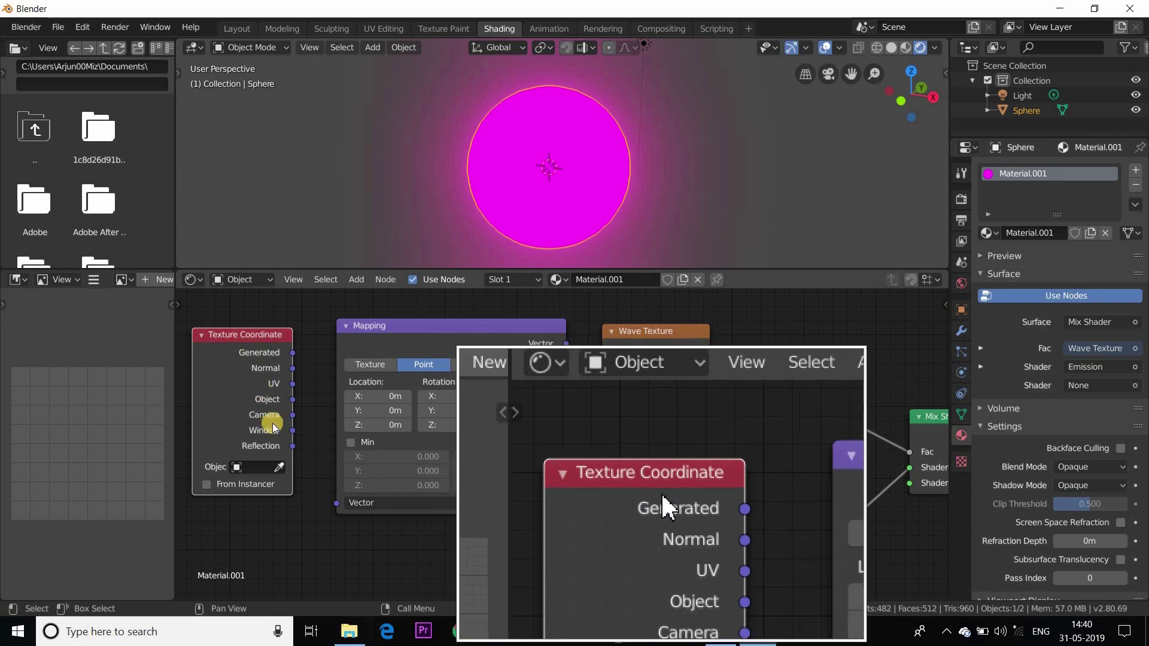
- Connect the Texture Coordinate's Object output to the Mapping node's Vector input
{"action": "left_click_drag", "start_coordinate": [293, 400], "coordinate": [335, 504]}
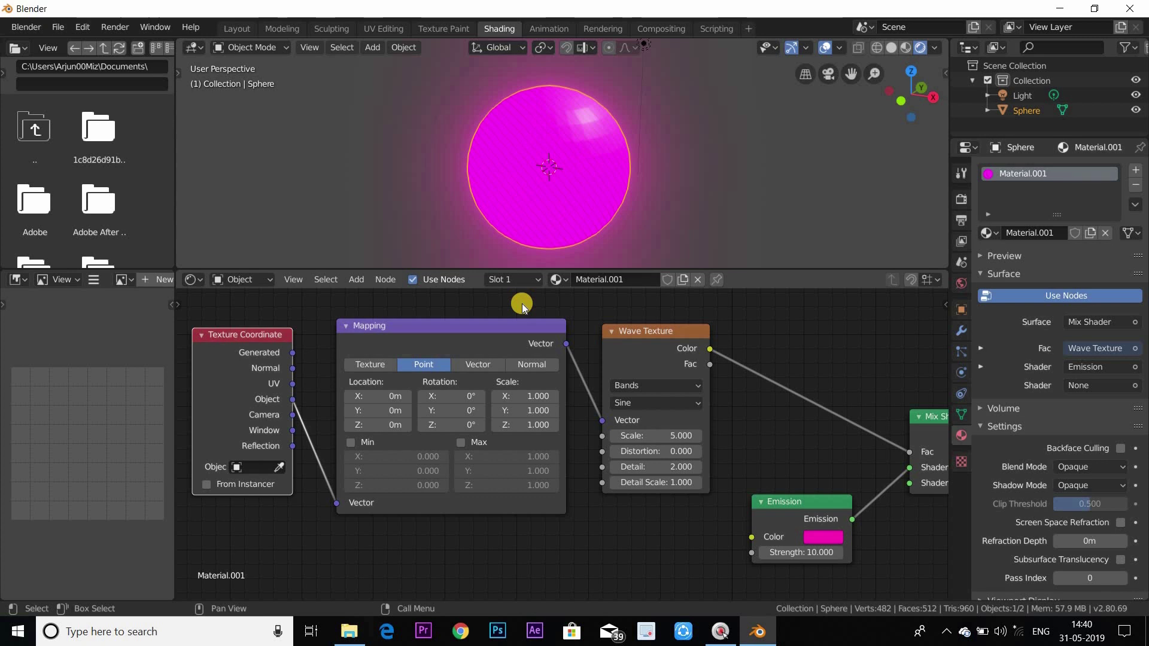
{"action": "scroll", "coordinate": [569, 435], "scroll_direction": "down", "scroll_amount": 4}
{"action": "middle_click_drag", "start_coordinate": [569, 437], "coordinate": [545, 342]}
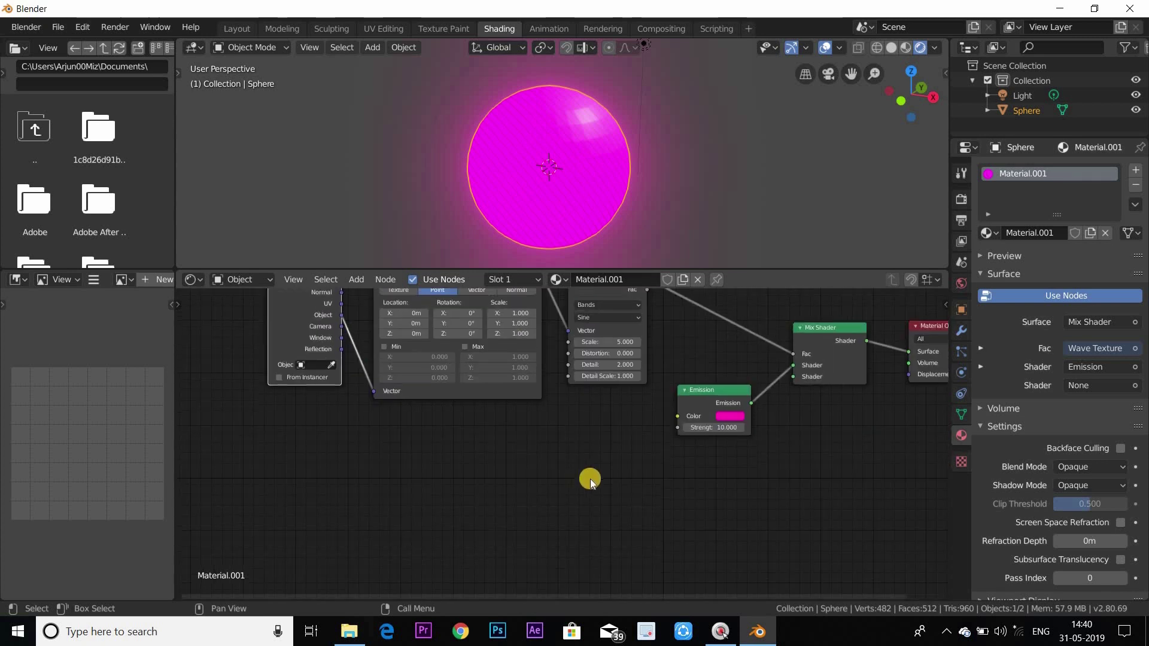
{"action": "scroll", "coordinate": [590, 481], "scroll_direction": "down", "scroll_amount": 1}
{"action": "middle_click_drag", "start_coordinate": [590, 487], "coordinate": [597, 505]}
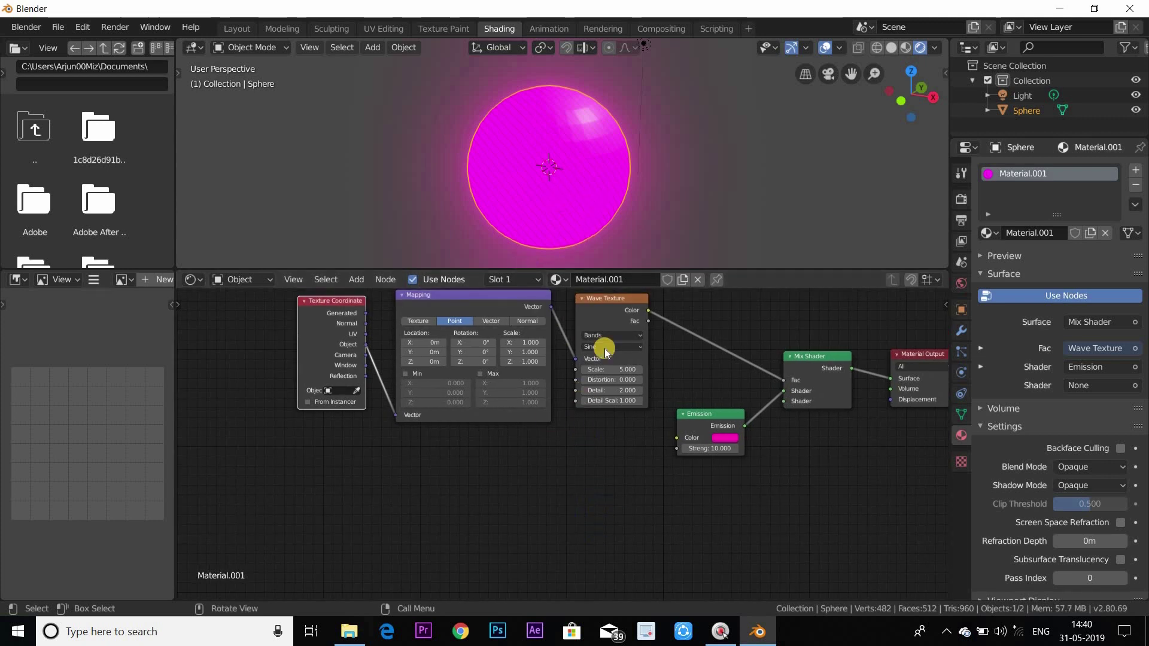
{"action": "scroll", "coordinate": [604, 338], "scroll_direction": "up", "scroll_amount": 1}
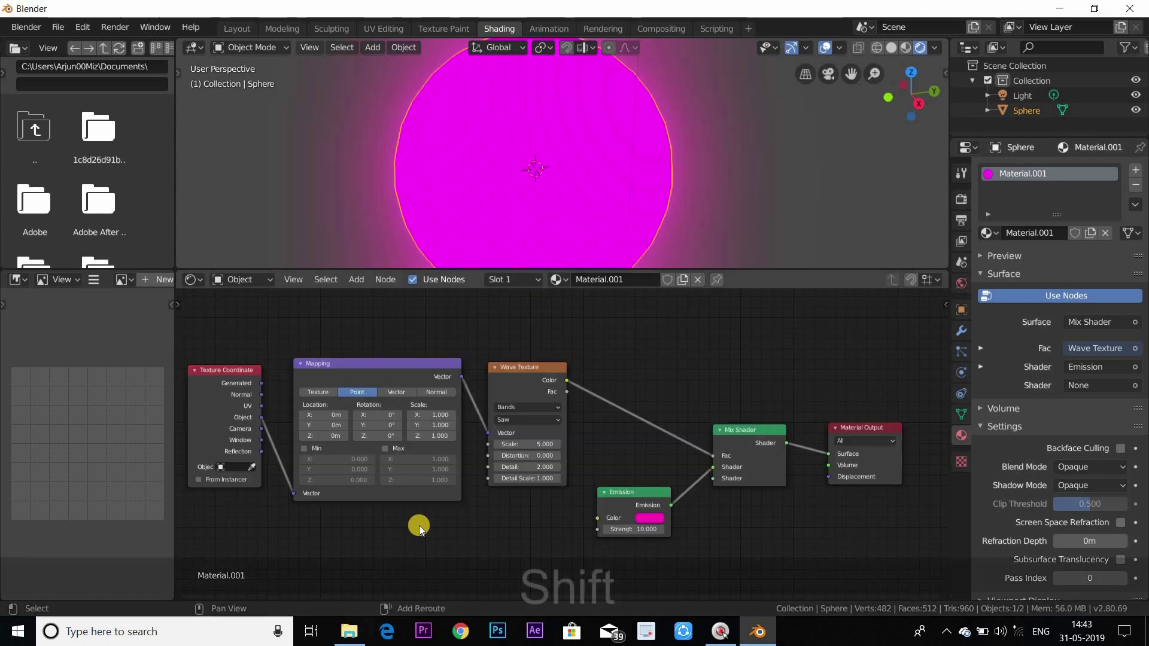
- Add a ColorRamp node on the link between the Wave Texture and the Mix Shader's Fac input
{"action": "key", "text": "shift+a"}
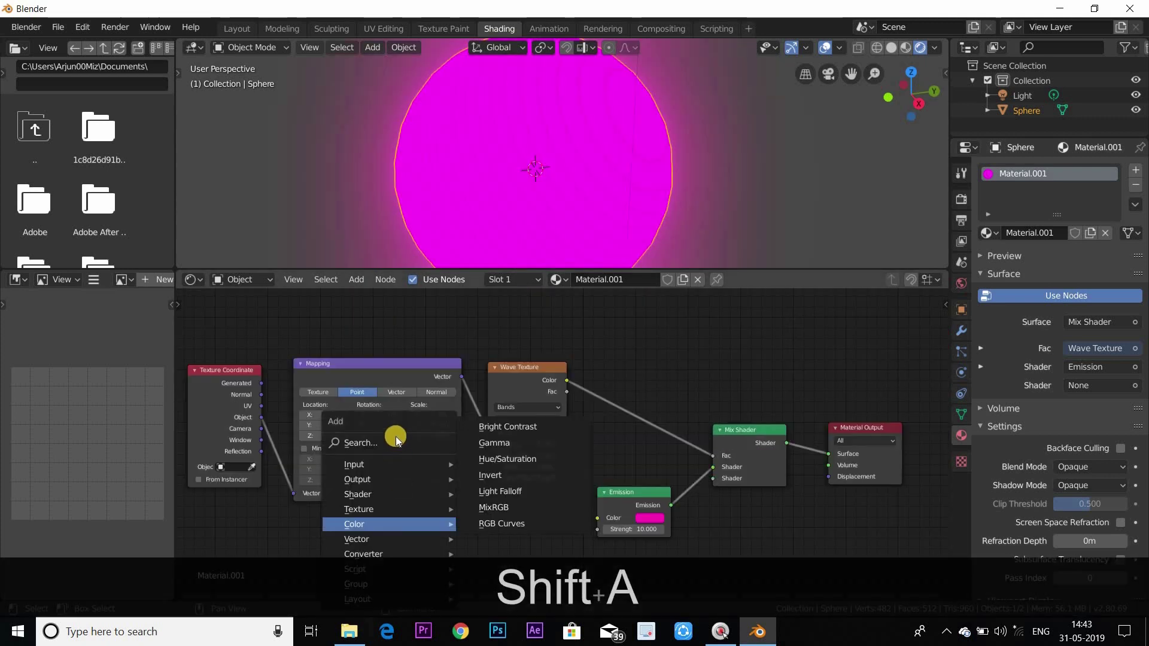
{"action": "left_click", "coordinate": [395, 436]}
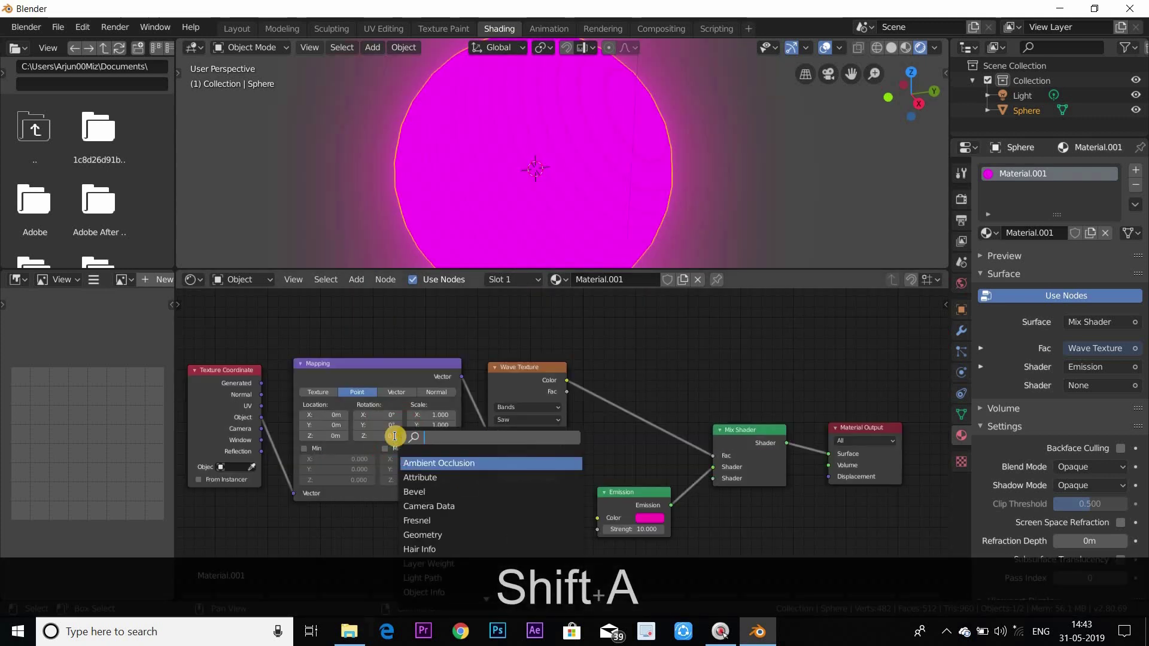
{"action": "type", "text": "c"}
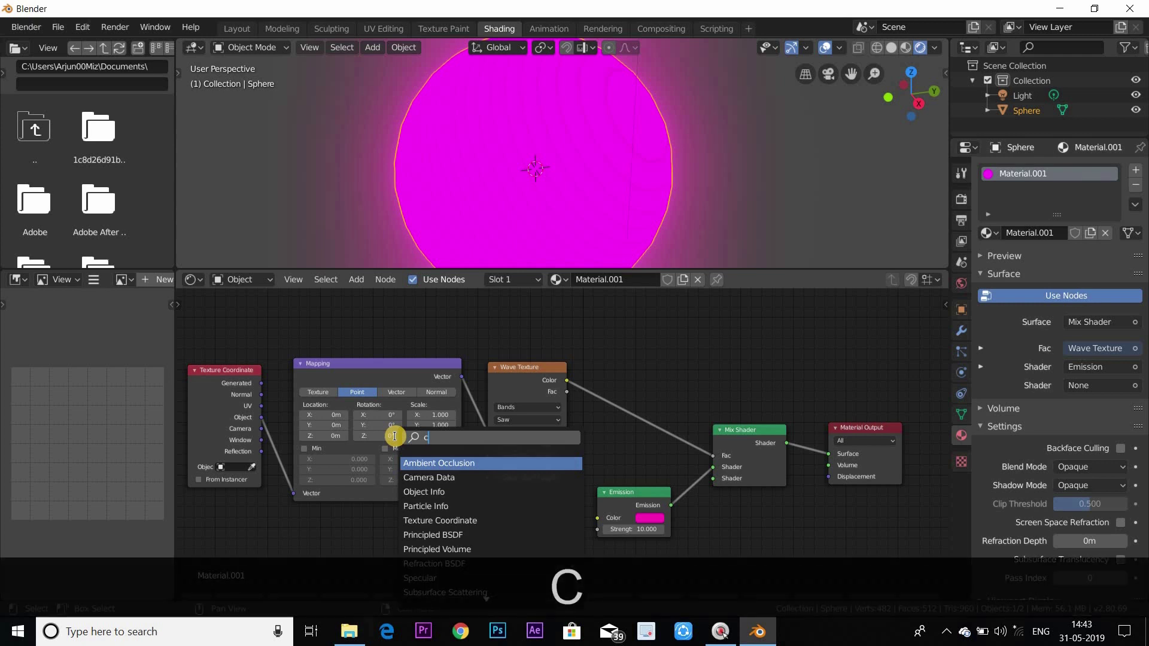
{"action": "key", "text": "BackSpace"}
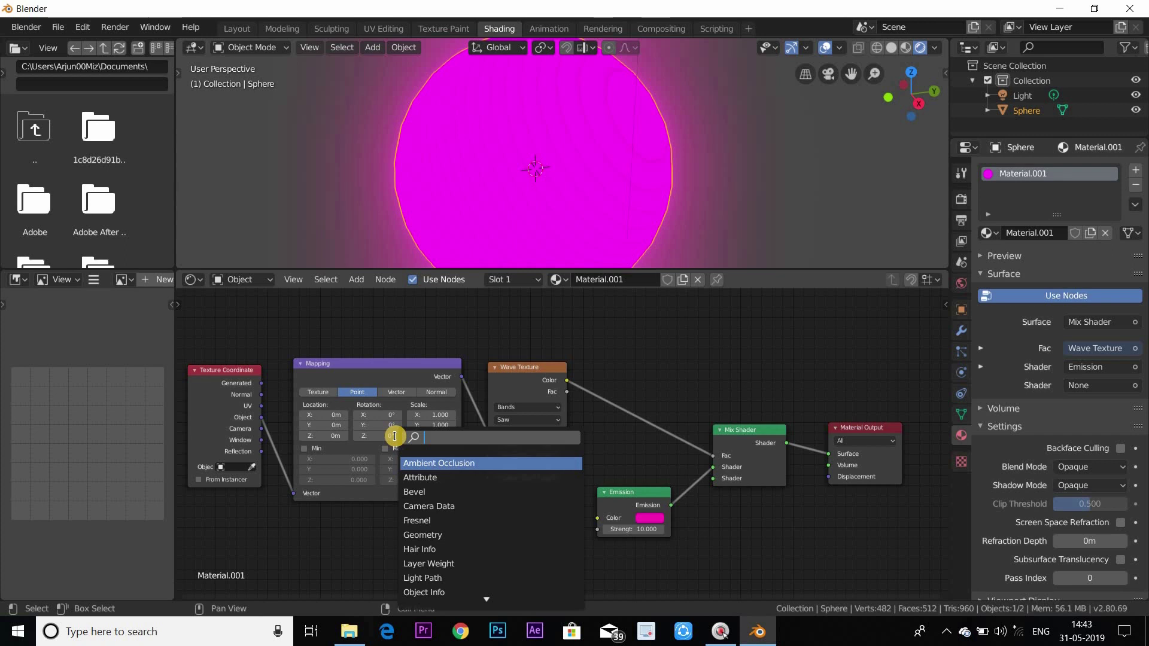
{"action": "type", "text": "color"}
{"action": "key", "text": "Return"}
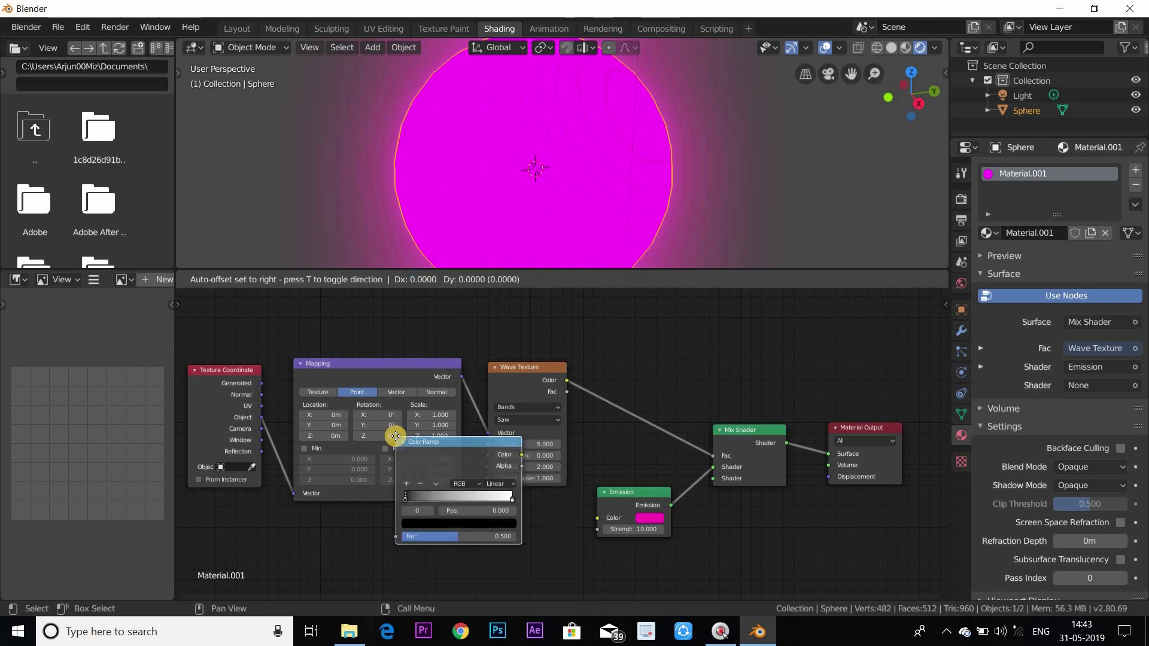
{"action": "left_click", "coordinate": [610, 365]}
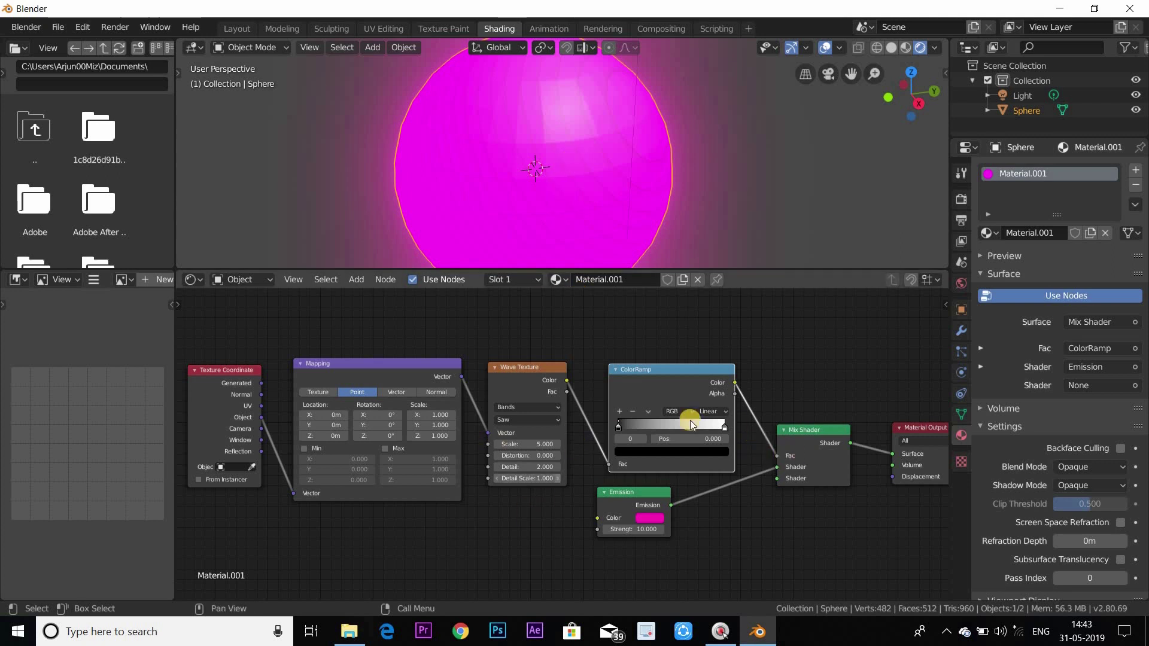
- Move the ColorRamp's white stop toward the black one, to position 0.130
{"action": "scroll", "coordinate": [729, 450], "scroll_direction": "up", "scroll_amount": 5}
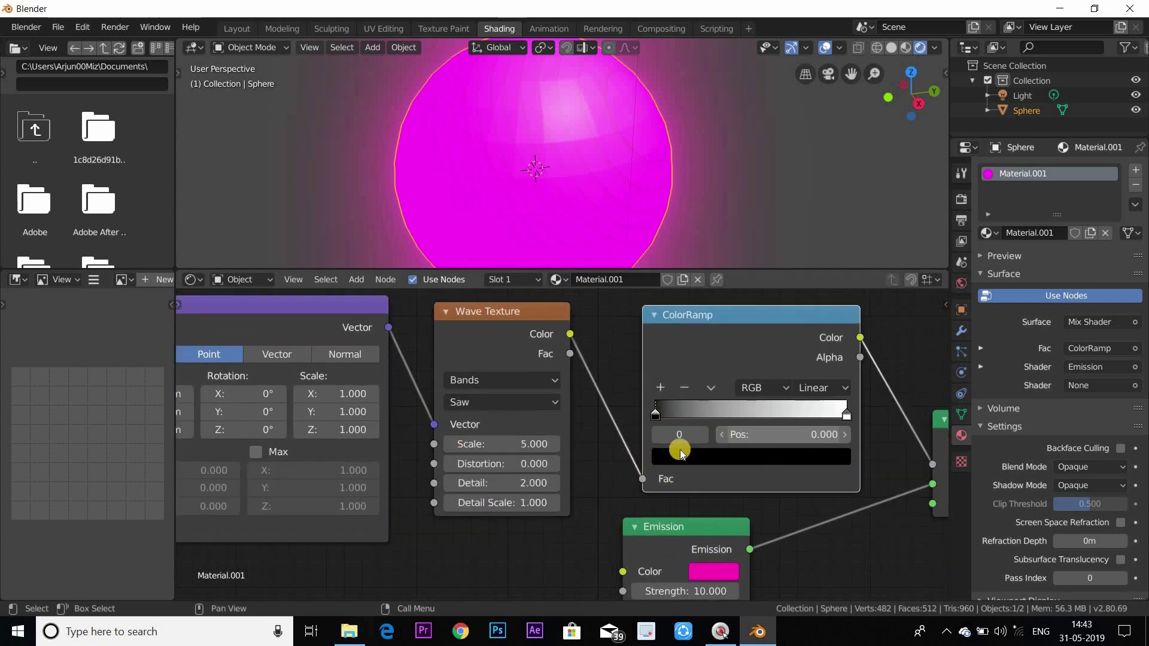
{"action": "middle_click_drag", "start_coordinate": [580, 351], "coordinate": [455, 350]}
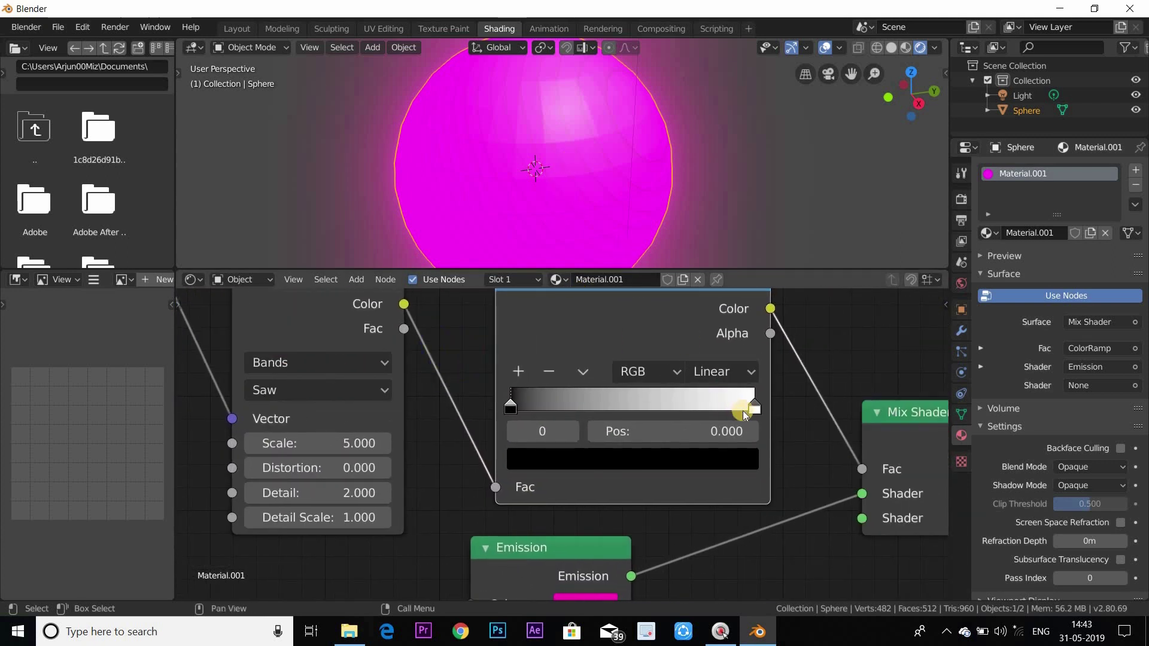
{"action": "left_click_drag", "start_coordinate": [734, 404], "coordinate": [658, 399]}
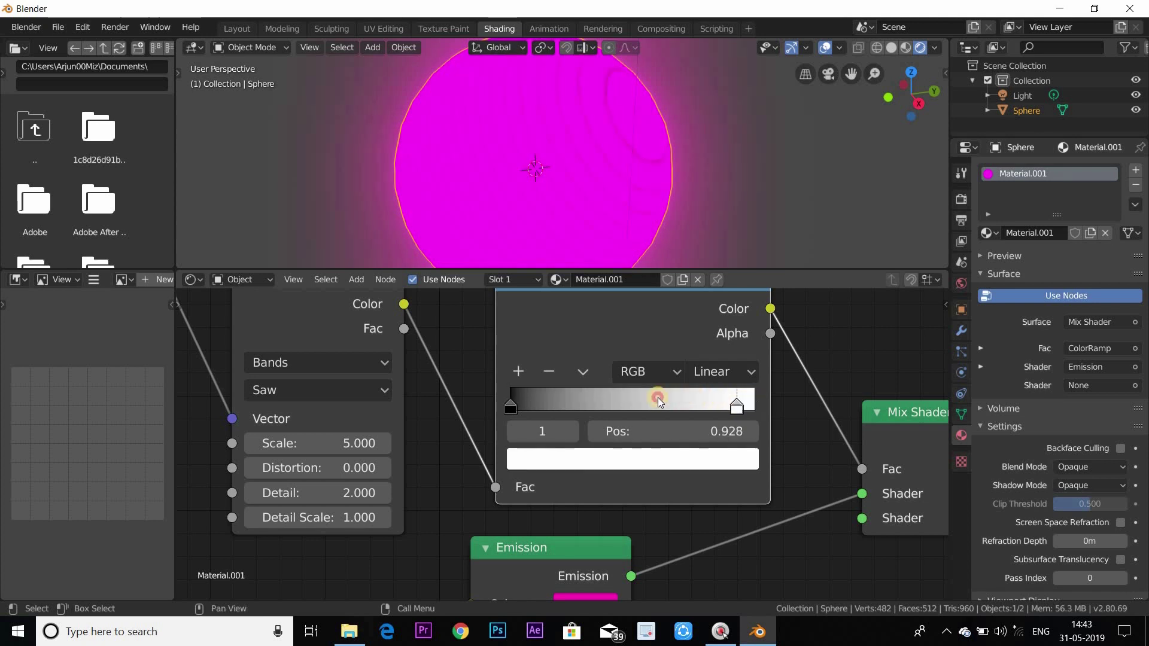
{"action": "left_click_drag", "start_coordinate": [576, 398], "coordinate": [533, 398]}
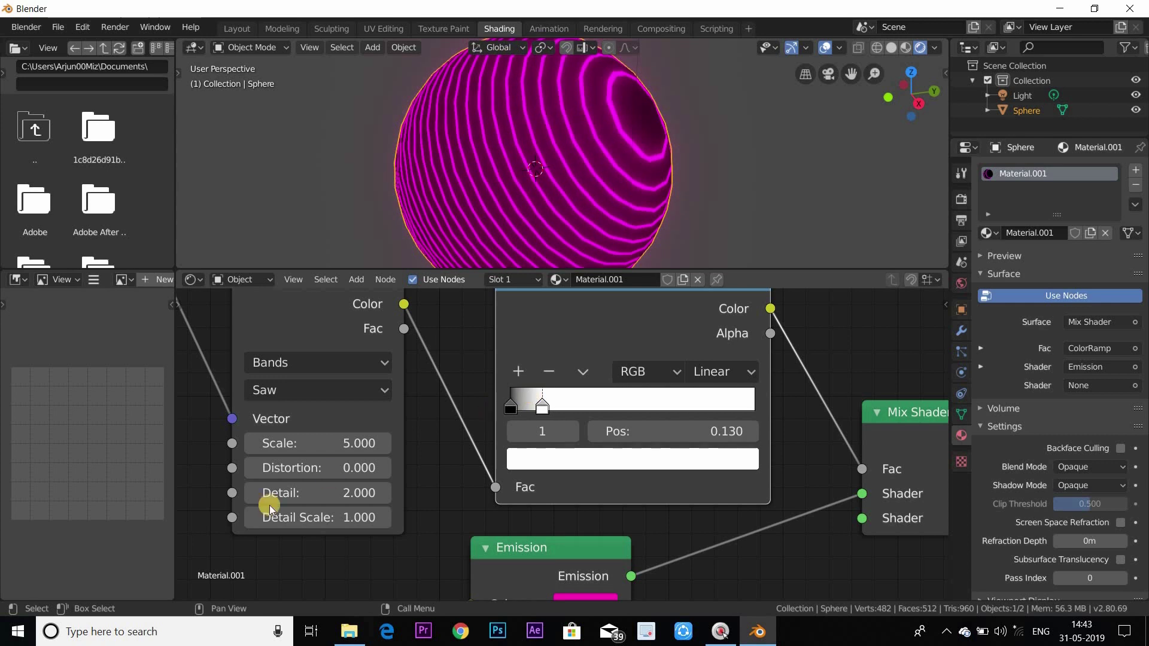
- Choose Saw as the Wave Texture's wave profile
{"action": "scroll", "coordinate": [364, 383], "scroll_direction": "down", "scroll_amount": 1}
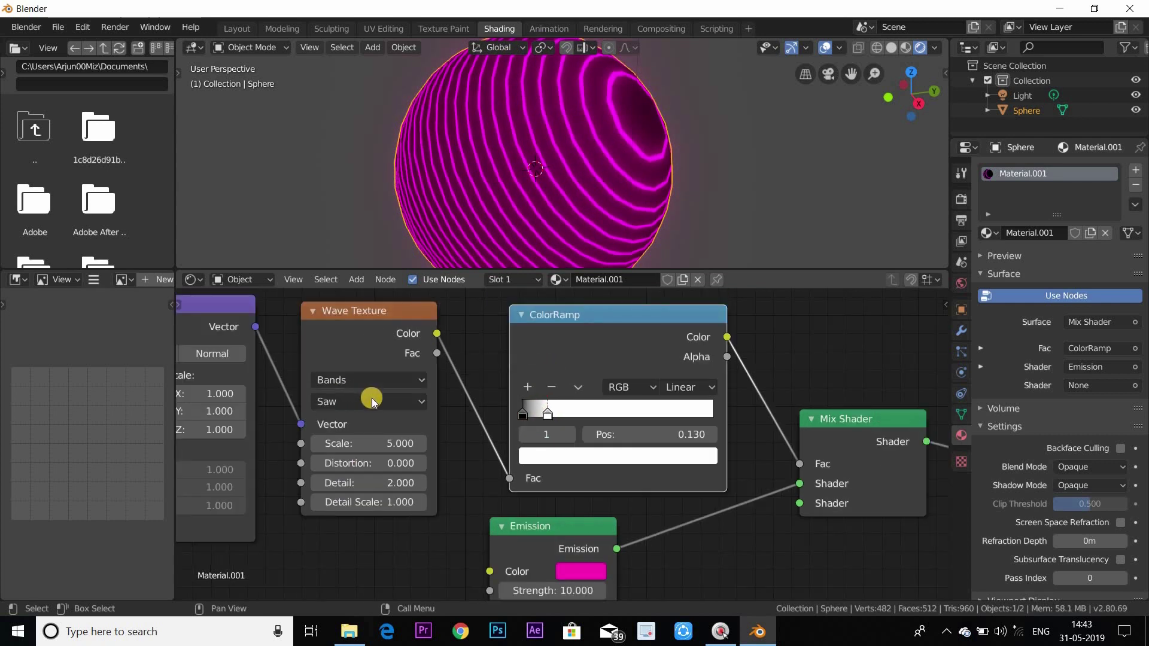
{"action": "left_click", "coordinate": [369, 403]}
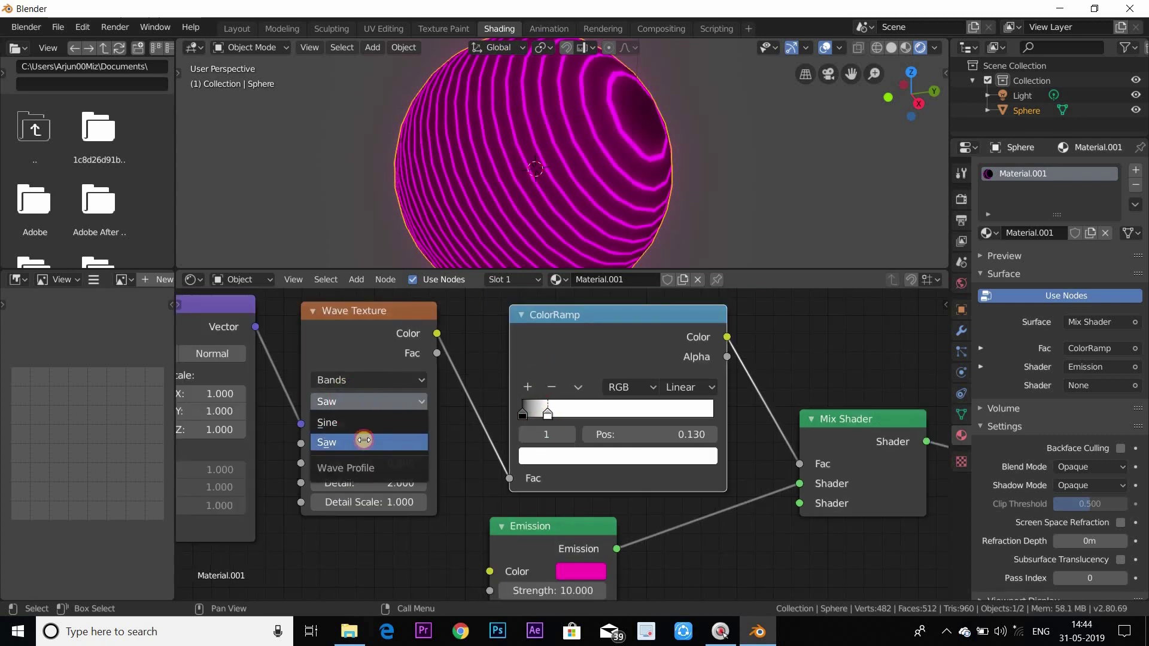
{"action": "left_click", "coordinate": [368, 440]}
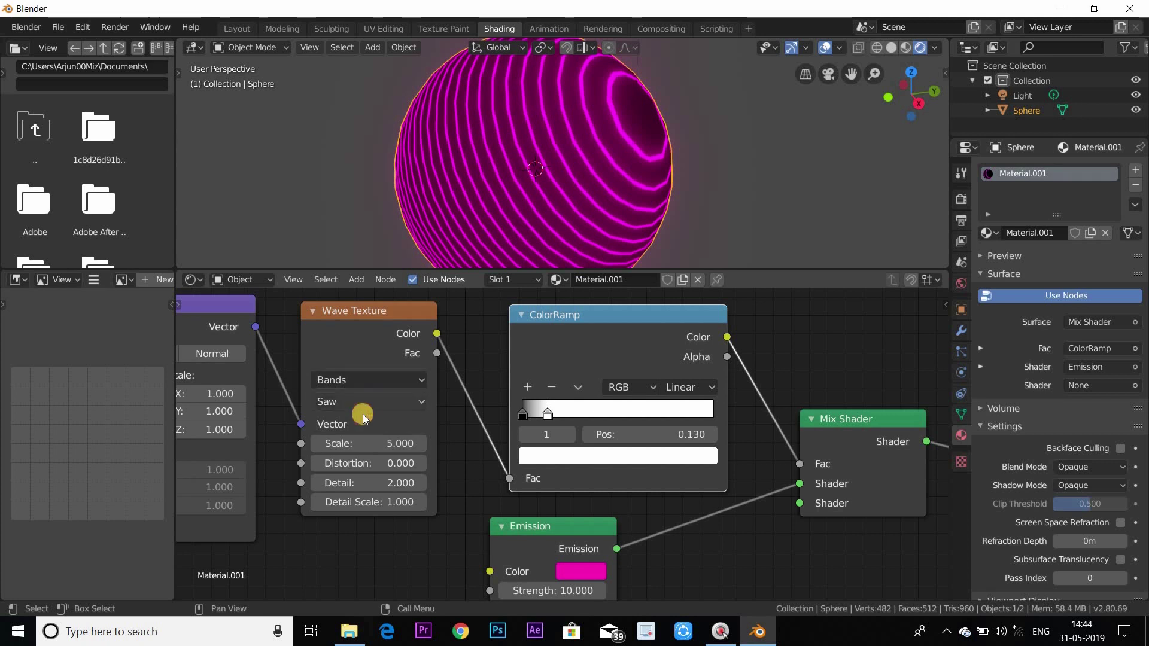
- Switch the Wave Texture's wave profile to Sine and set its Scale to -7.400
{"action": "left_click", "coordinate": [363, 413]}
{"action": "left_click", "coordinate": [370, 434]}
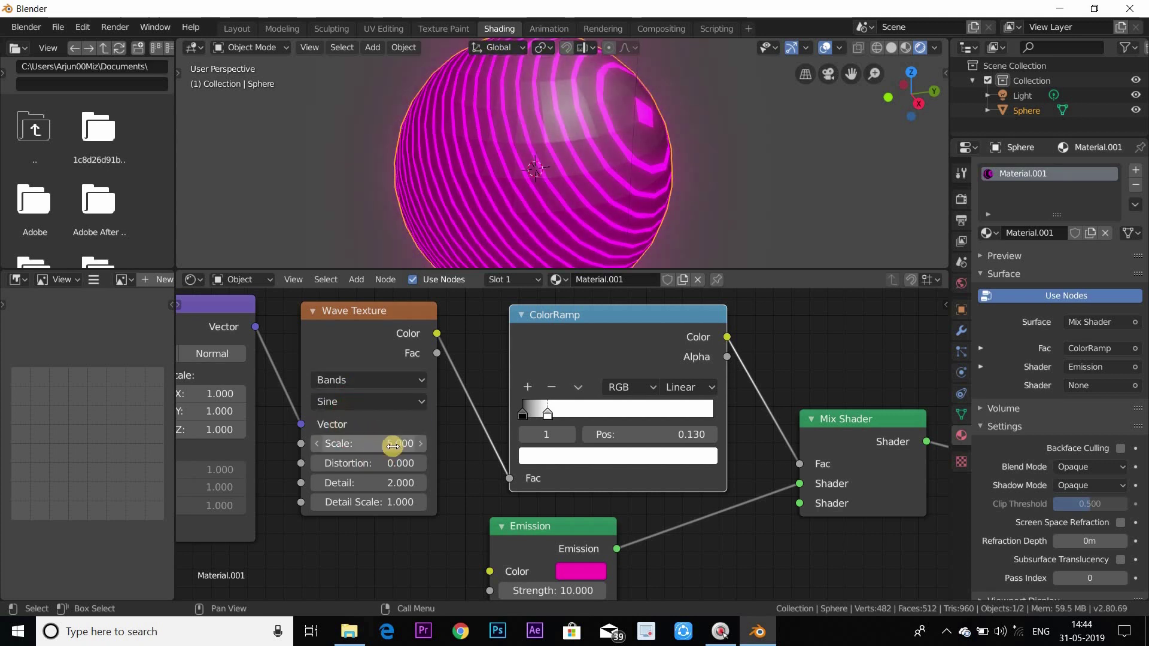
{"action": "left_click", "coordinate": [392, 446]}
{"action": "left_click_drag", "start_coordinate": [365, 444], "coordinate": [482, 221]}
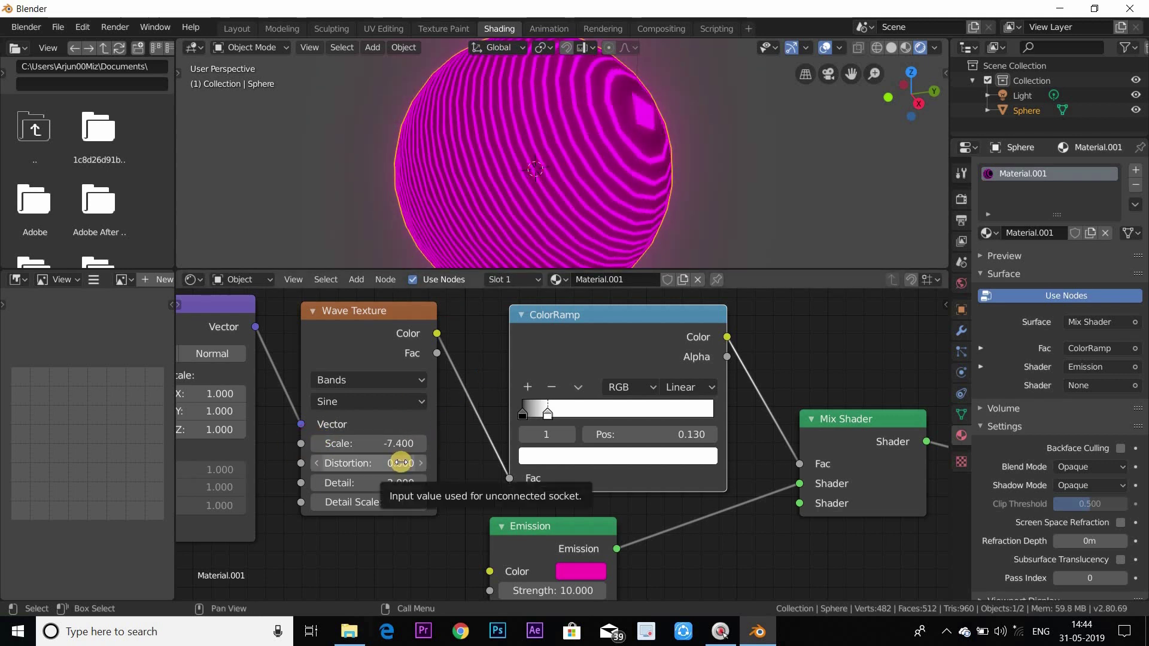
- Set the Wave Texture's Distortion to -25.400, Detail to 0.000 and Detail Scale to -0.800
{"action": "left_click_drag", "start_coordinate": [400, 463], "coordinate": [244, 452]}
{"action": "left_click_drag", "start_coordinate": [329, 473], "coordinate": [288, 471]}
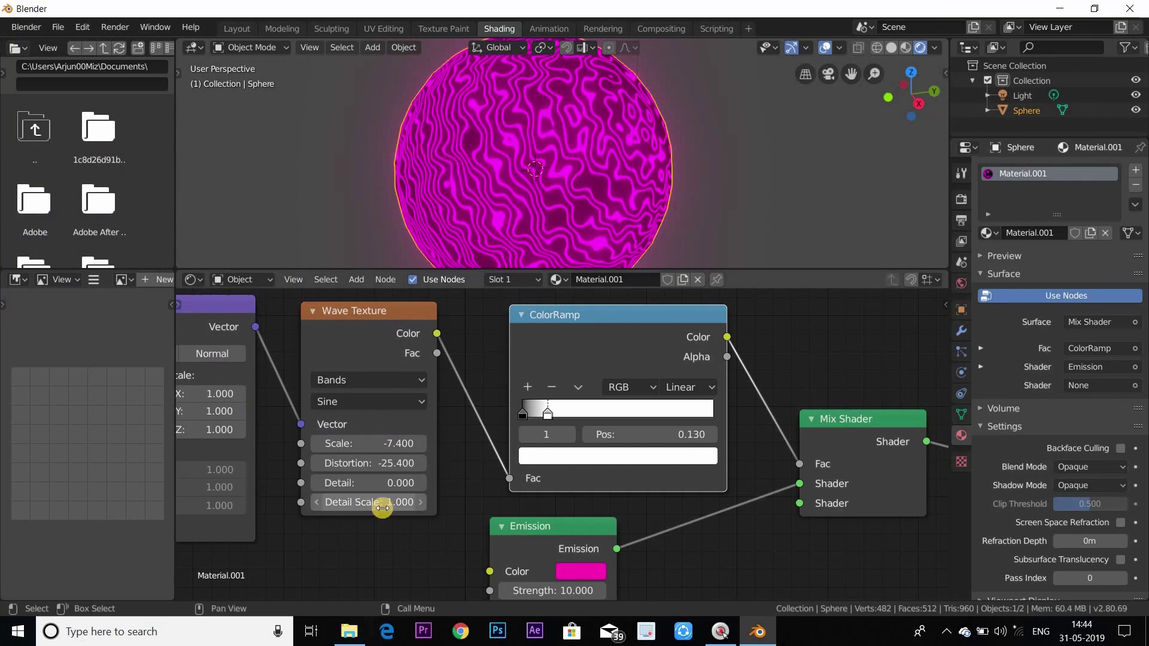
{"action": "mouse_move", "coordinate": [370, 506]}
{"action": "left_mouse_down"}
{"action": "mouse_move", "coordinate": [351, 506]}
{"action": "mouse_move", "coordinate": [366, 506]}
{"action": "left_mouse_up"}
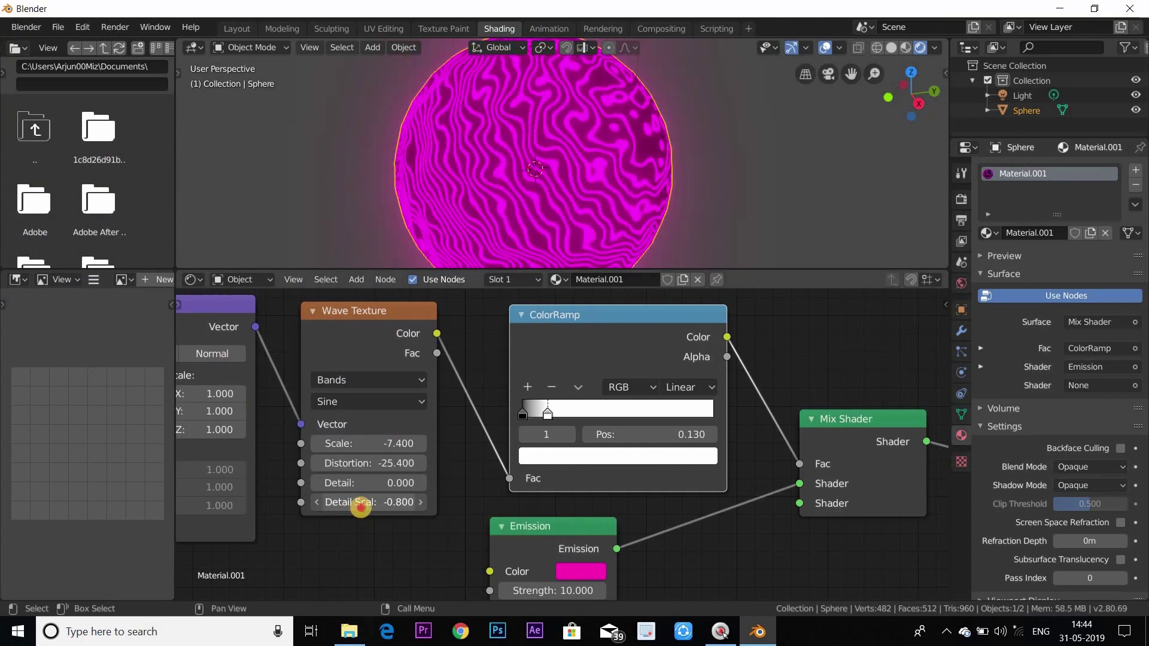
{"action": "left_click", "coordinate": [574, 146]}
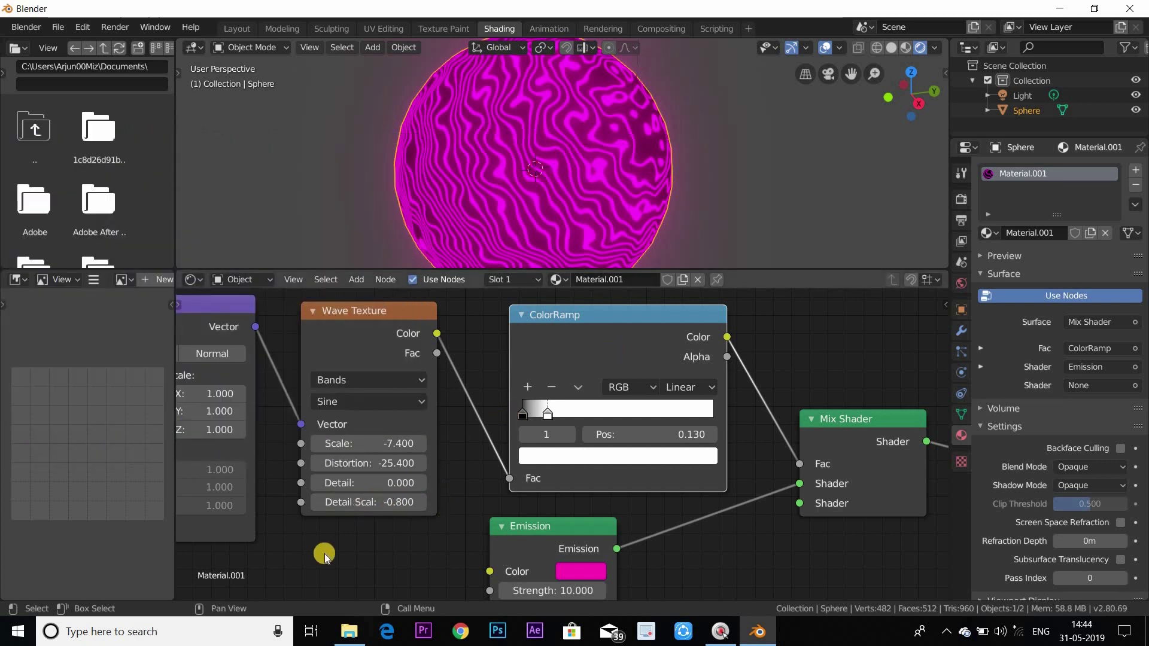
- Set the Mapping node's Scale to 2.200 on X and 1.900 on Y
{"action": "middle_click_drag", "start_coordinate": [324, 554], "coordinate": [511, 547]}
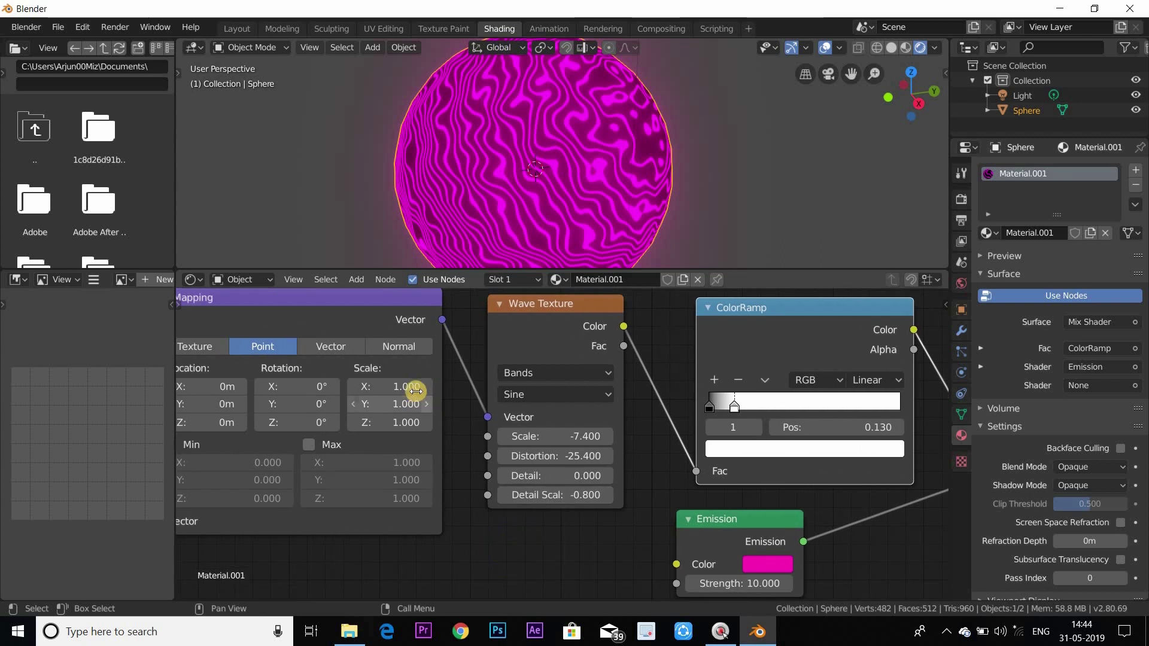
{"action": "left_click_drag", "start_coordinate": [425, 390], "coordinate": [428, 389]}
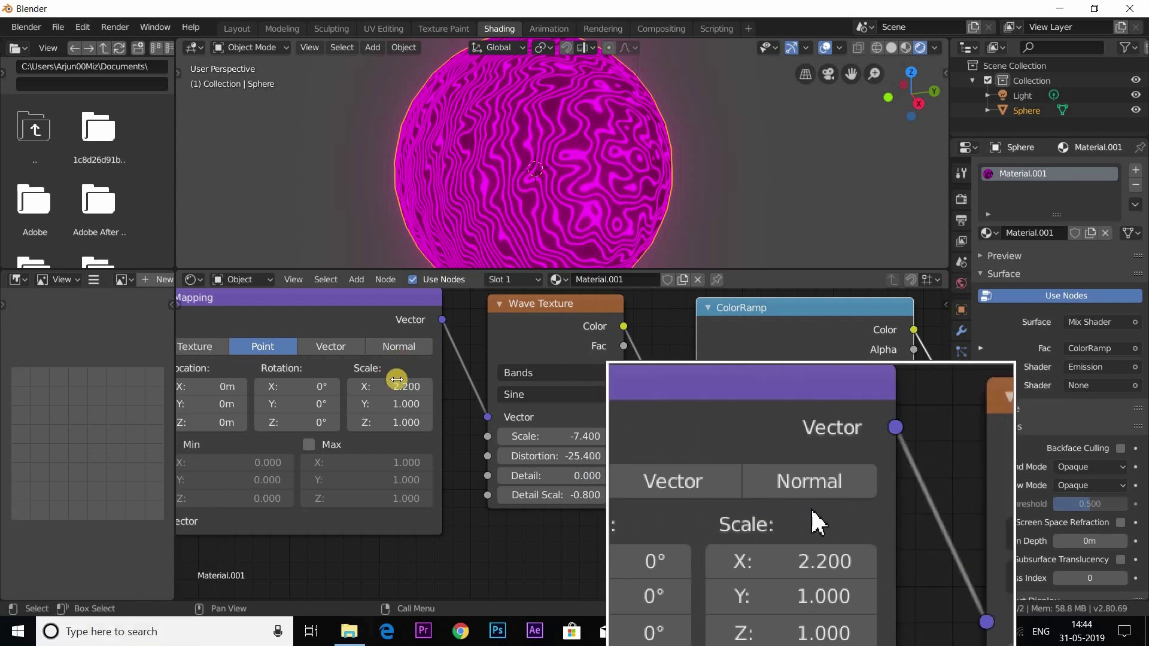
{"action": "mouse_move", "coordinate": [398, 404]}
{"action": "left_mouse_down"}
{"action": "mouse_move", "coordinate": [410, 402]}
{"action": "mouse_move", "coordinate": [397, 403]}
{"action": "left_mouse_up"}
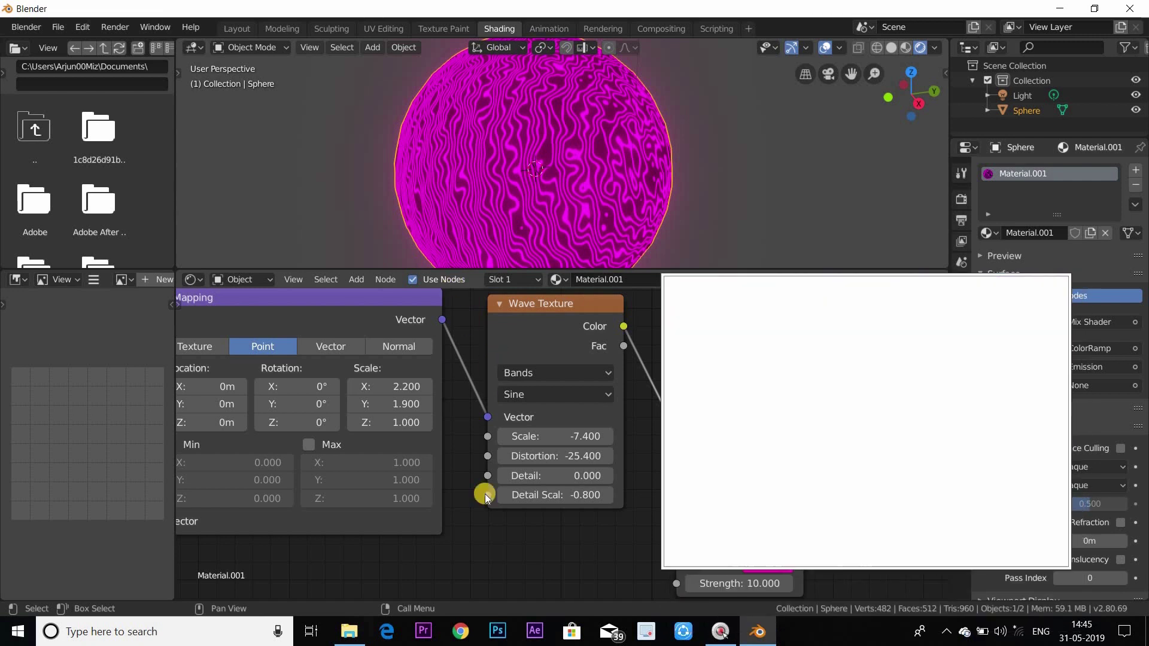
- Move the white stop of the ColorRamp feeding the Mix Shader's Fac to position 0.080
{"action": "scroll", "coordinate": [507, 532], "scroll_direction": "down", "scroll_amount": 3}
{"action": "scroll", "coordinate": [731, 411], "scroll_direction": "up", "scroll_amount": 2}
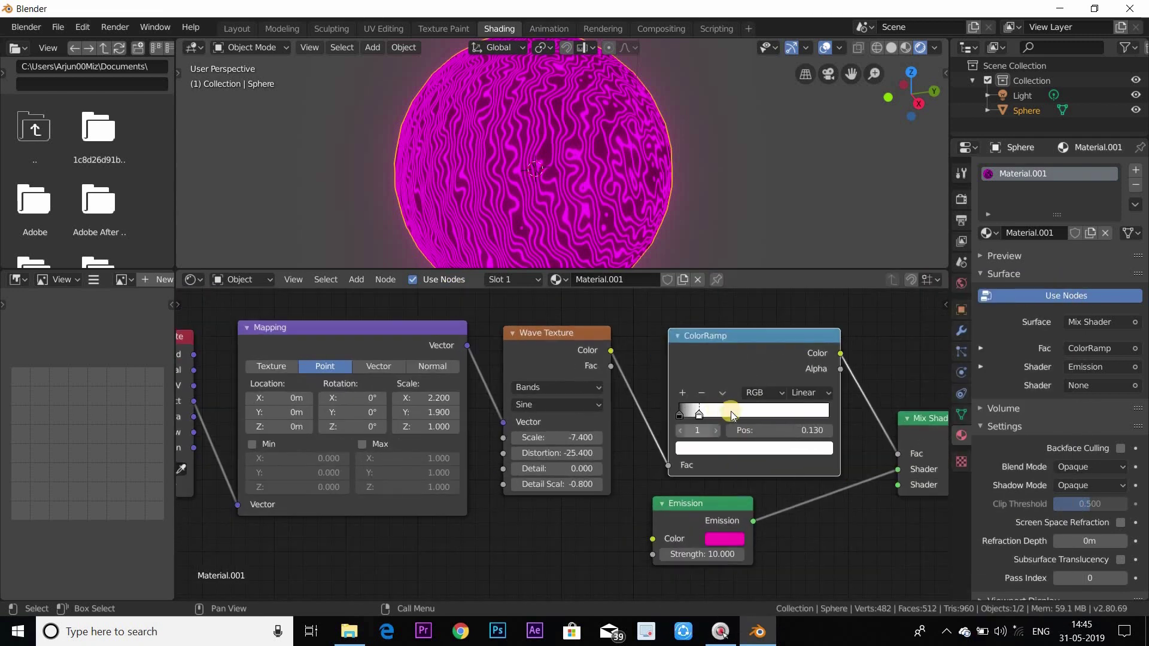
{"action": "mouse_move", "coordinate": [724, 408]}
{"action": "left_mouse_down"}
{"action": "mouse_move", "coordinate": [867, 397]}
{"action": "mouse_move", "coordinate": [724, 404]}
{"action": "left_mouse_up"}
- Add a second ColorRamp node below the node chain and connect its Color output to the Emission node's Color input
{"action": "scroll", "coordinate": [583, 545], "scroll_direction": "down", "scroll_amount": 6}
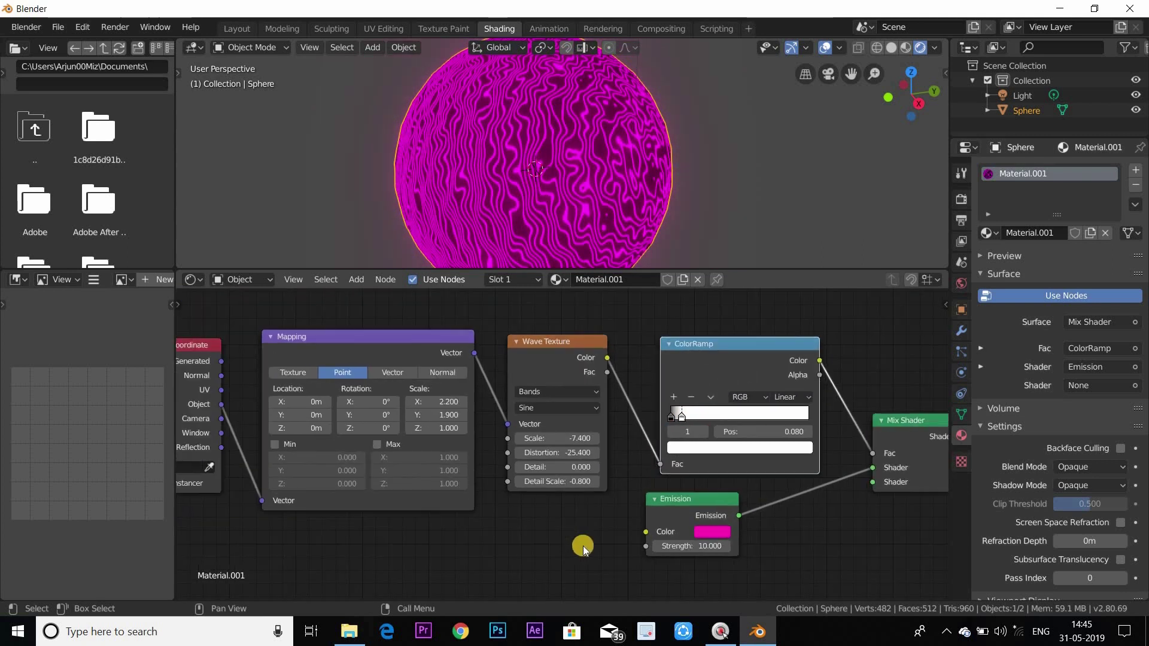
{"action": "middle_click_drag", "start_coordinate": [583, 545], "coordinate": [600, 465]}
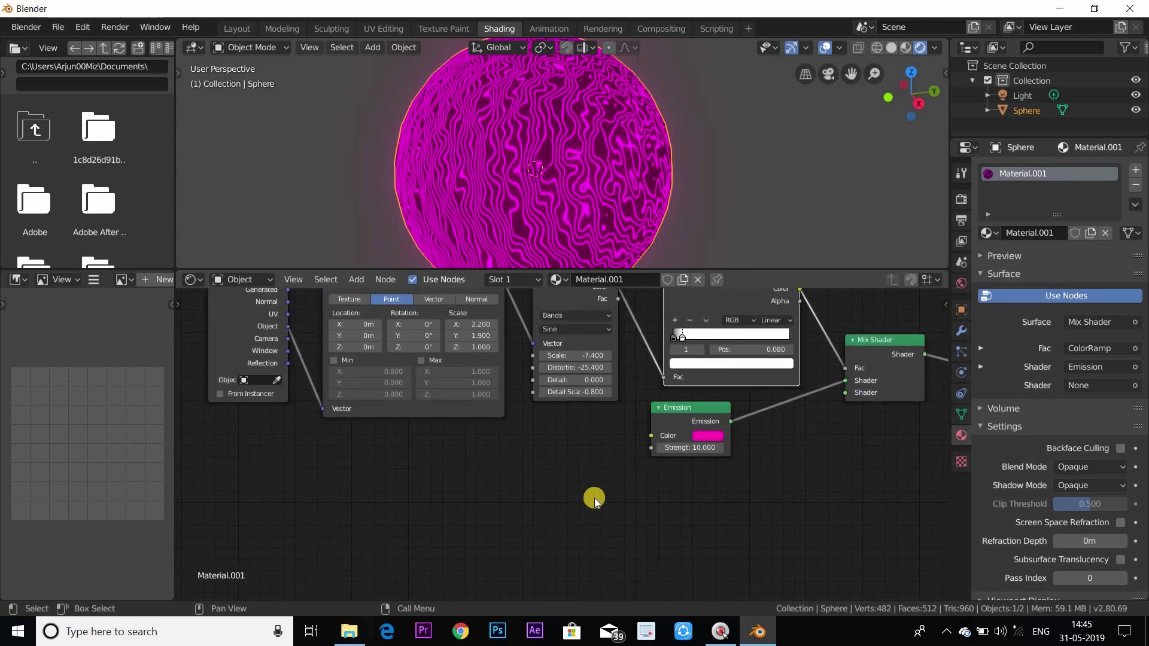
{"action": "key", "text": "shift+a"}
{"action": "mouse_move", "coordinate": [568, 481]}
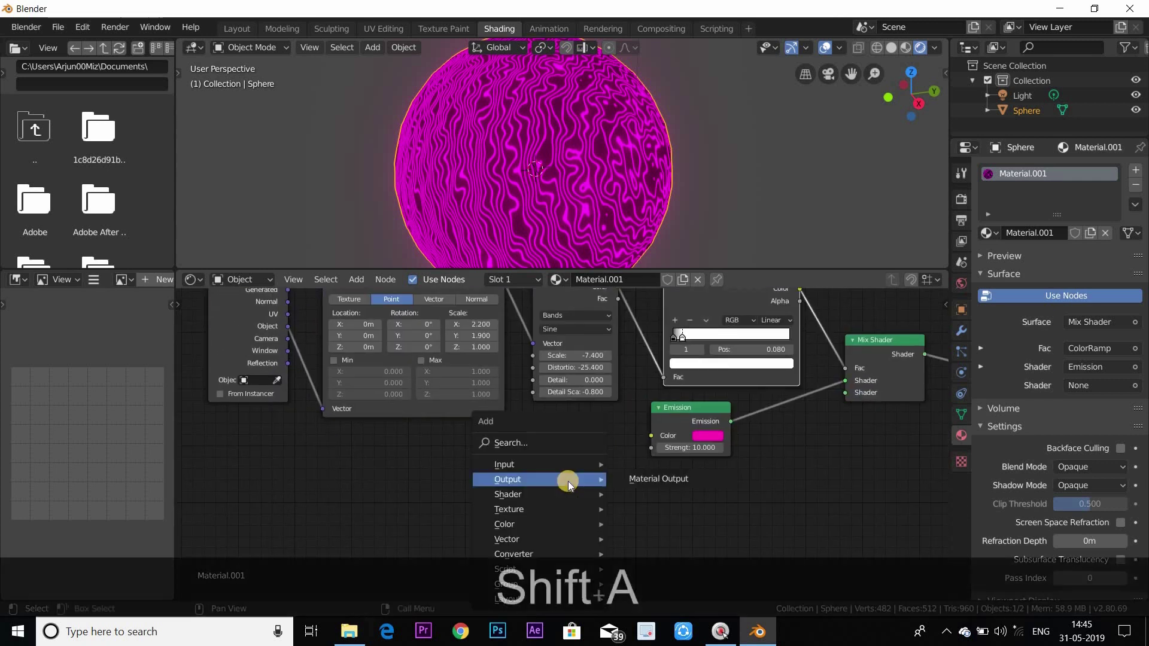
{"action": "left_click", "coordinate": [546, 443]}
{"action": "type", "text": "color"}
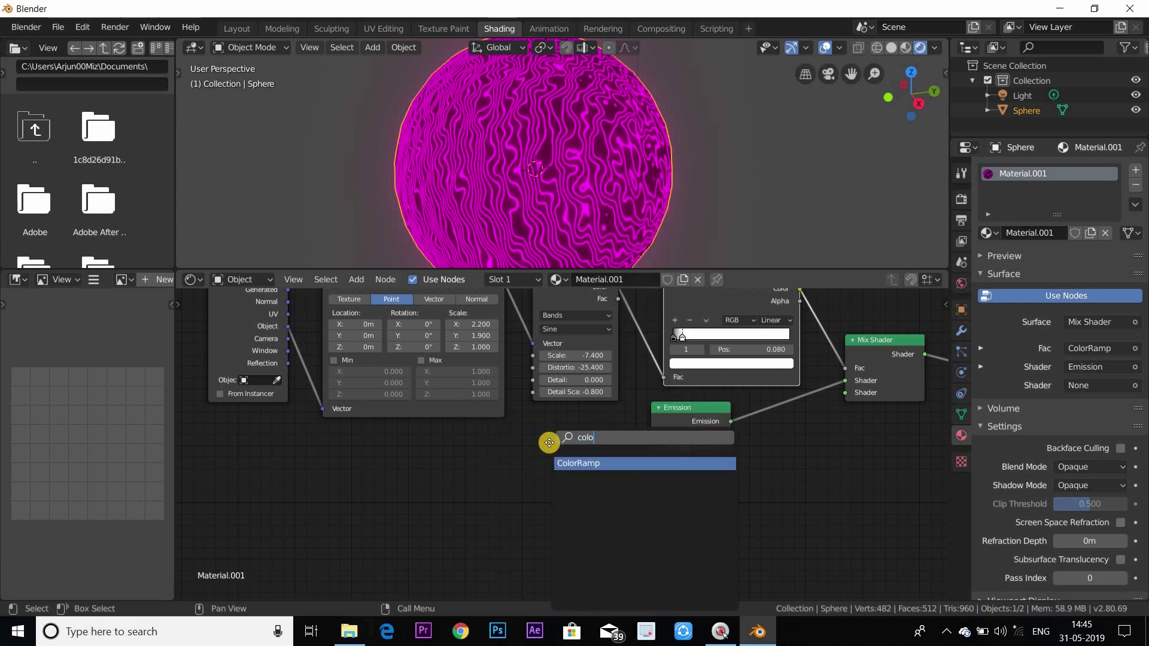
{"action": "key", "text": "Return"}
{"action": "left_click", "coordinate": [450, 454]}
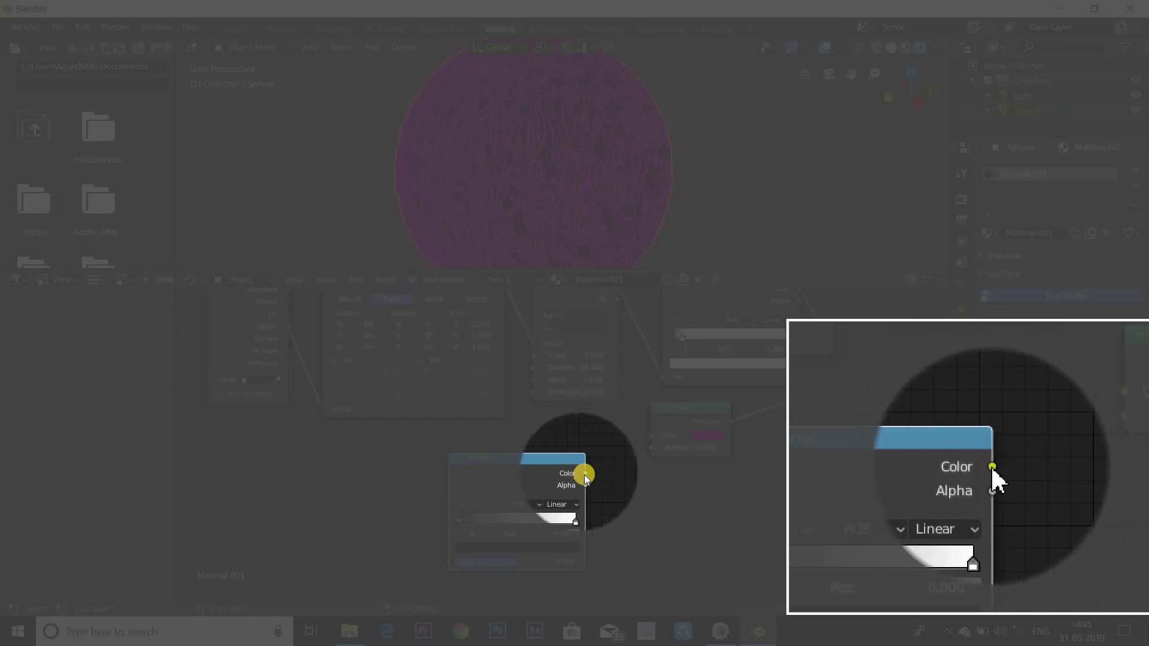
{"action": "left_click_drag", "start_coordinate": [585, 473], "coordinate": [645, 436]}
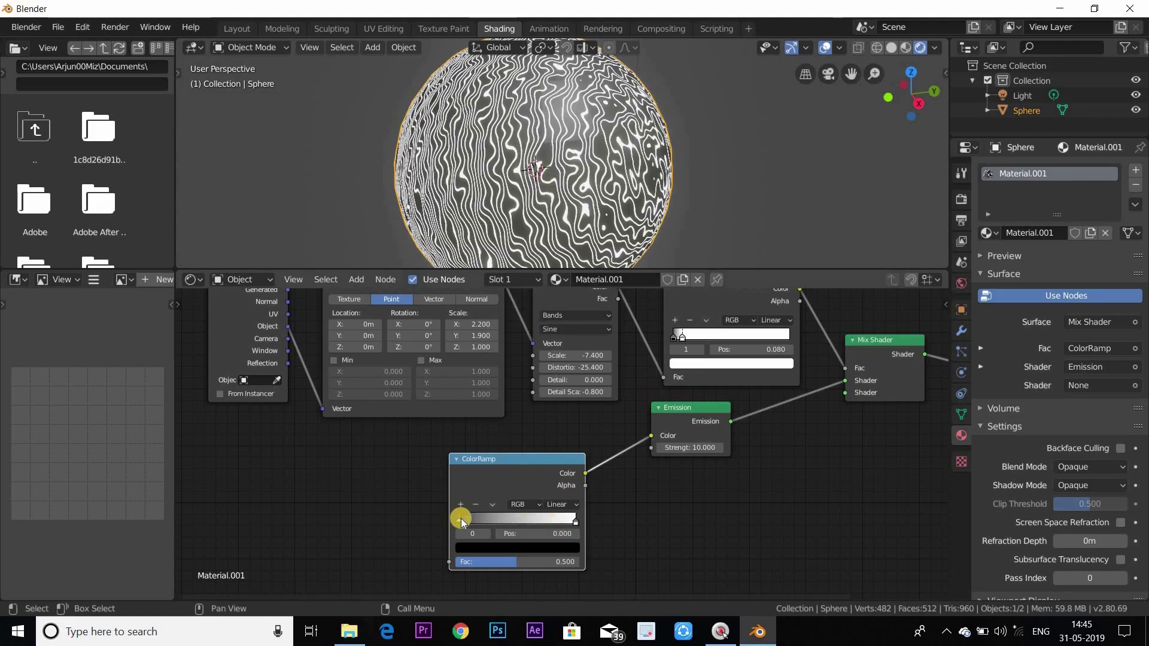
- Recolor the new ColorRamp's black stop to bright magenta, with hue 0.871, saturation 1.000 and value 1.000
{"action": "scroll", "coordinate": [418, 544], "scroll_direction": "up", "scroll_amount": 3}
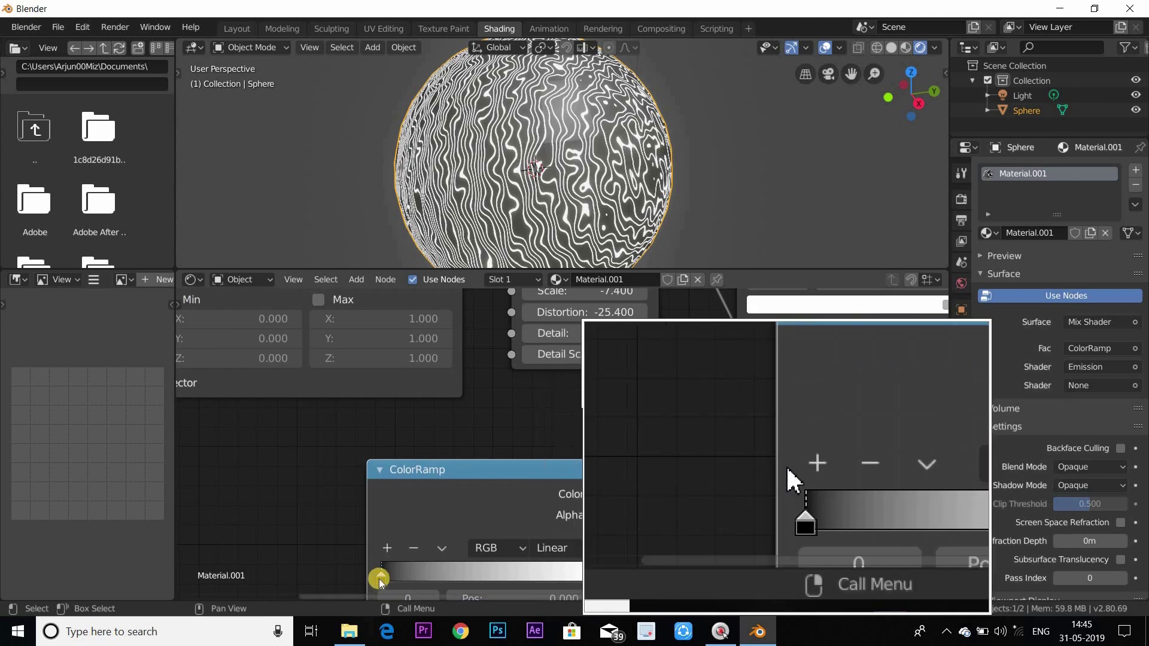
{"action": "middle_click_drag", "start_coordinate": [320, 566], "coordinate": [320, 463]}
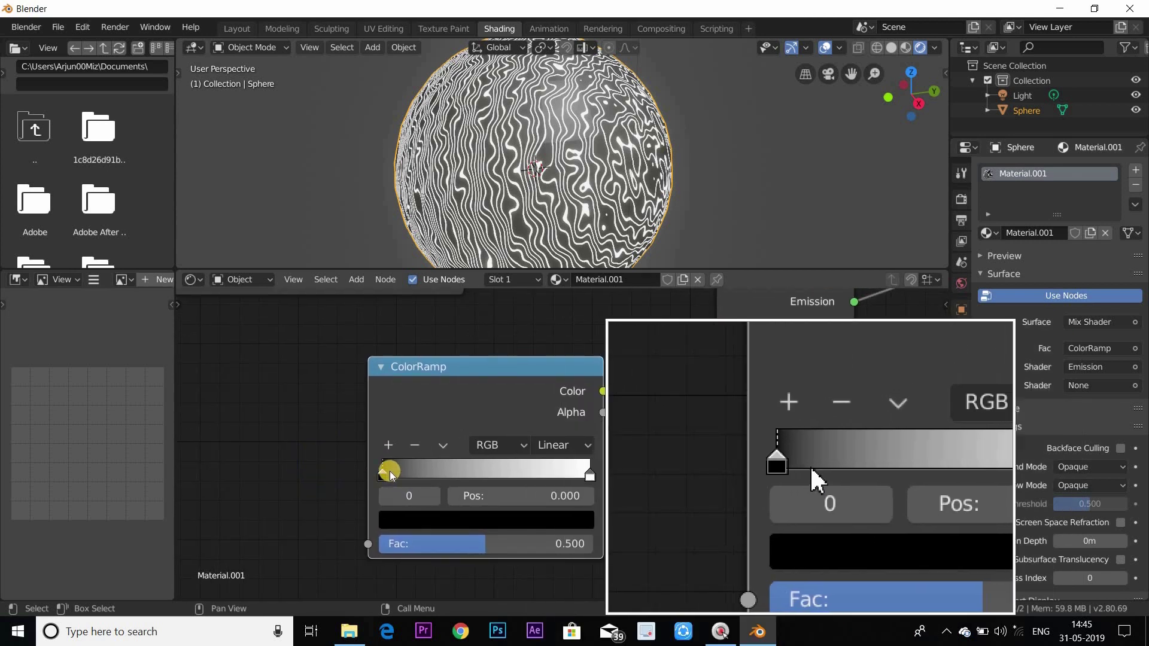
{"action": "left_click", "coordinate": [383, 473]}
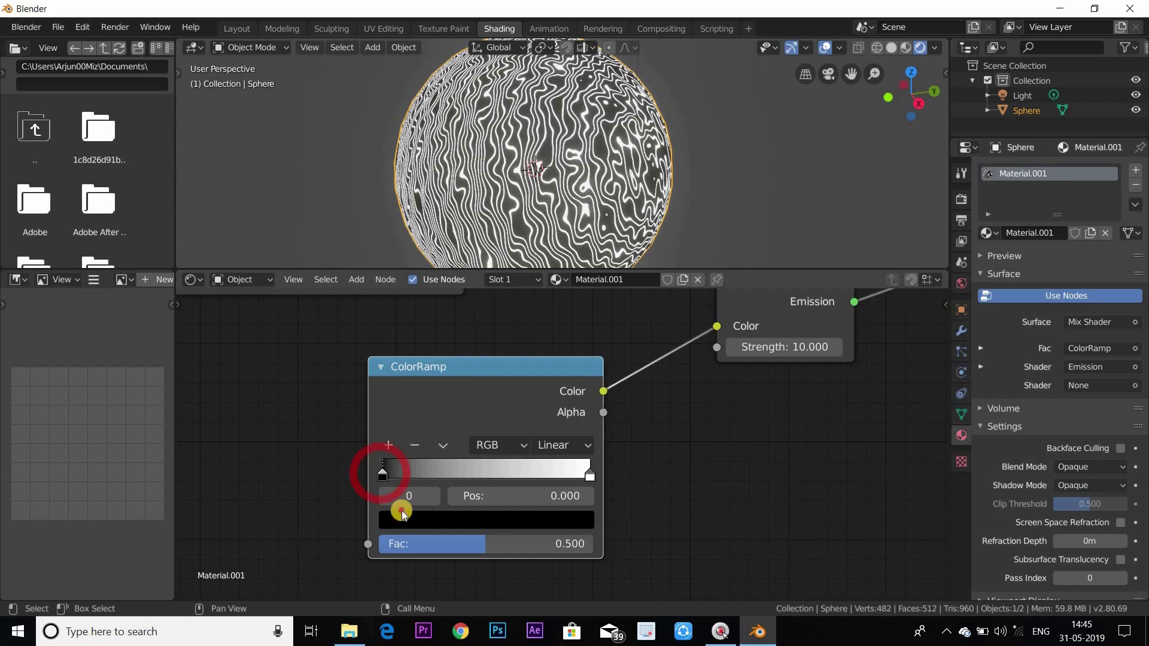
{"action": "left_click", "coordinate": [426, 520]}
{"action": "left_click_drag", "start_coordinate": [546, 327], "coordinate": [546, 180]}
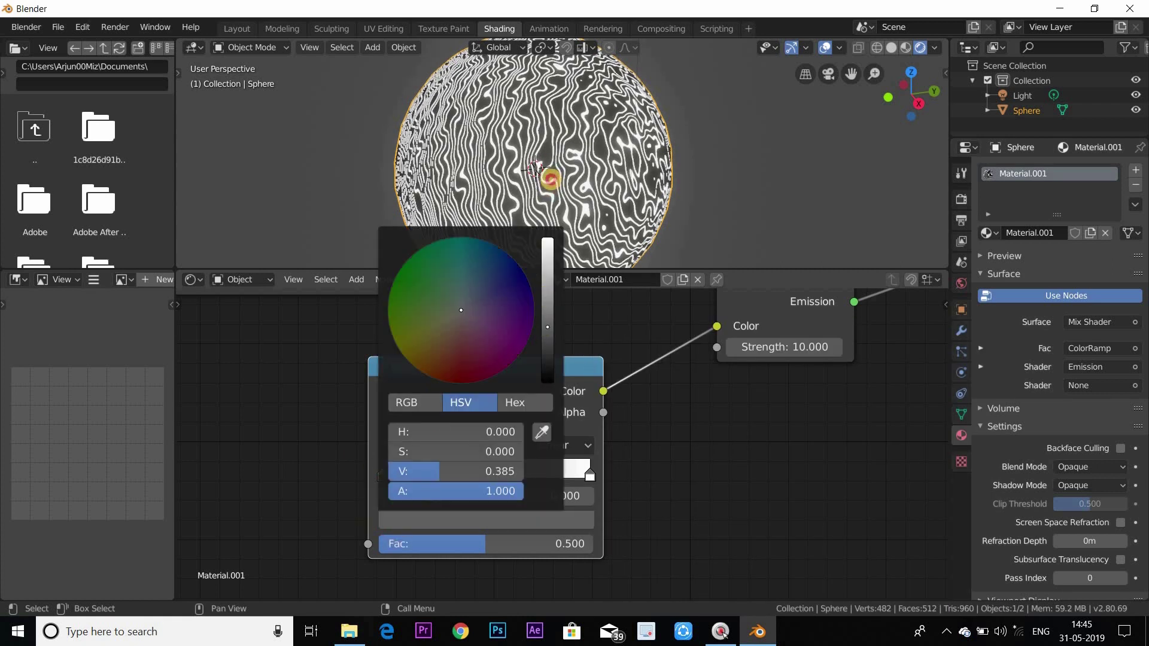
{"action": "left_click_drag", "start_coordinate": [531, 377], "coordinate": [515, 362]}
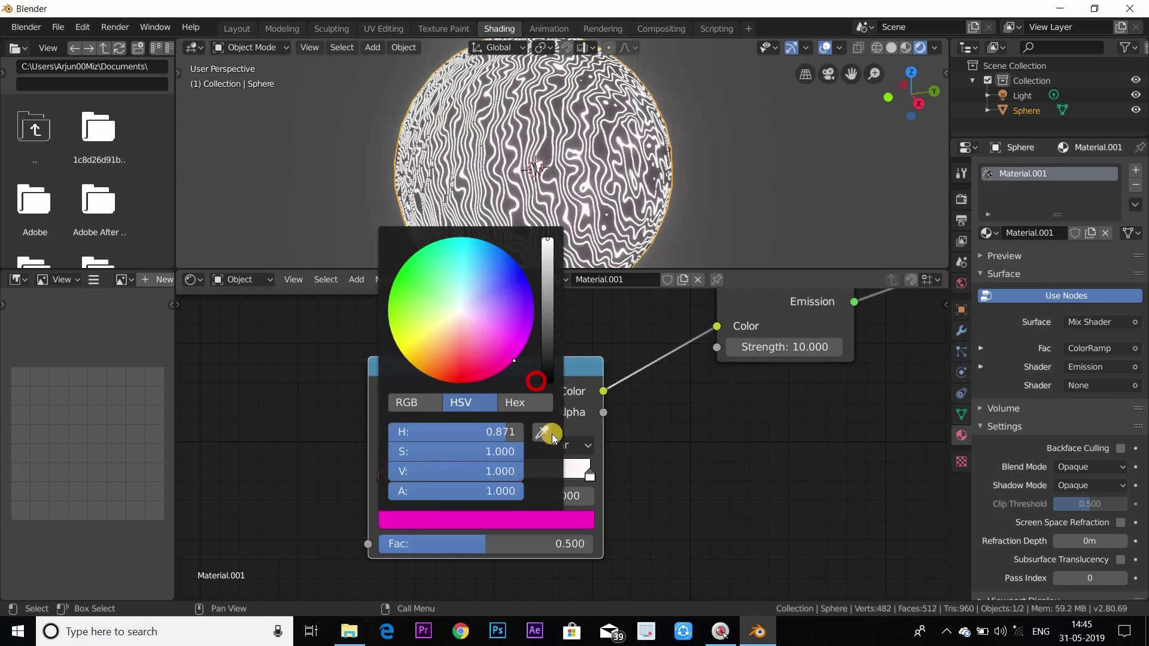
- Recolor the new ColorRamp's white stop to yellow, with hue 0.149, saturation 1.000 and value 1.000
{"action": "left_click", "coordinate": [590, 476]}
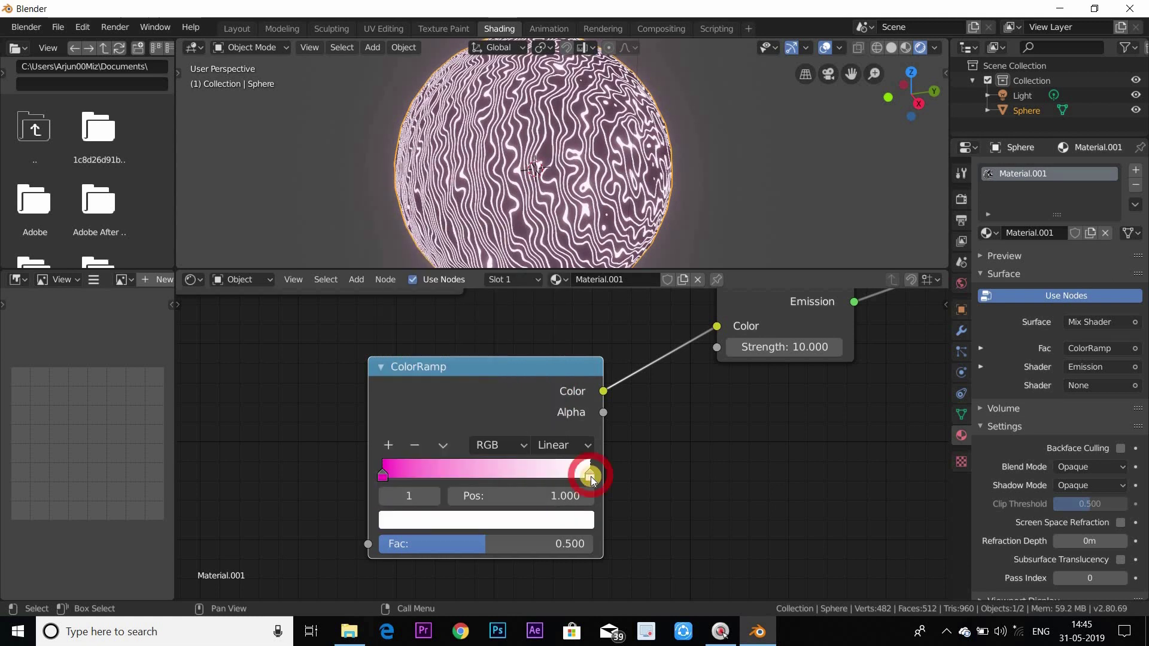
{"action": "left_click", "coordinate": [478, 524]}
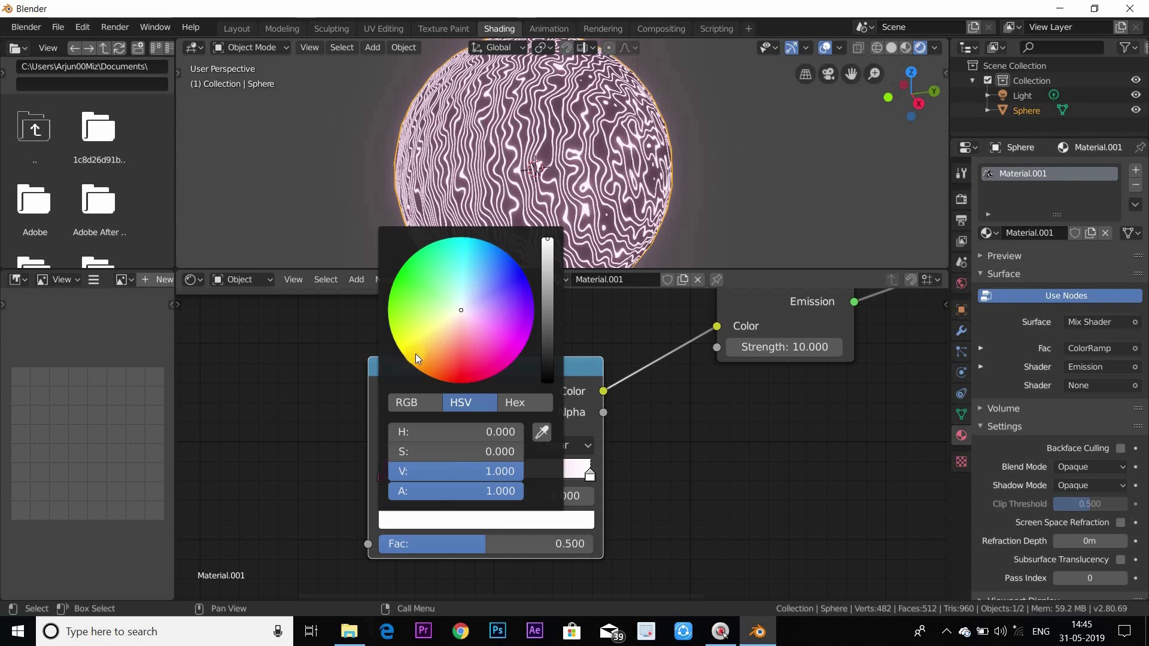
{"action": "left_click", "coordinate": [415, 353]}
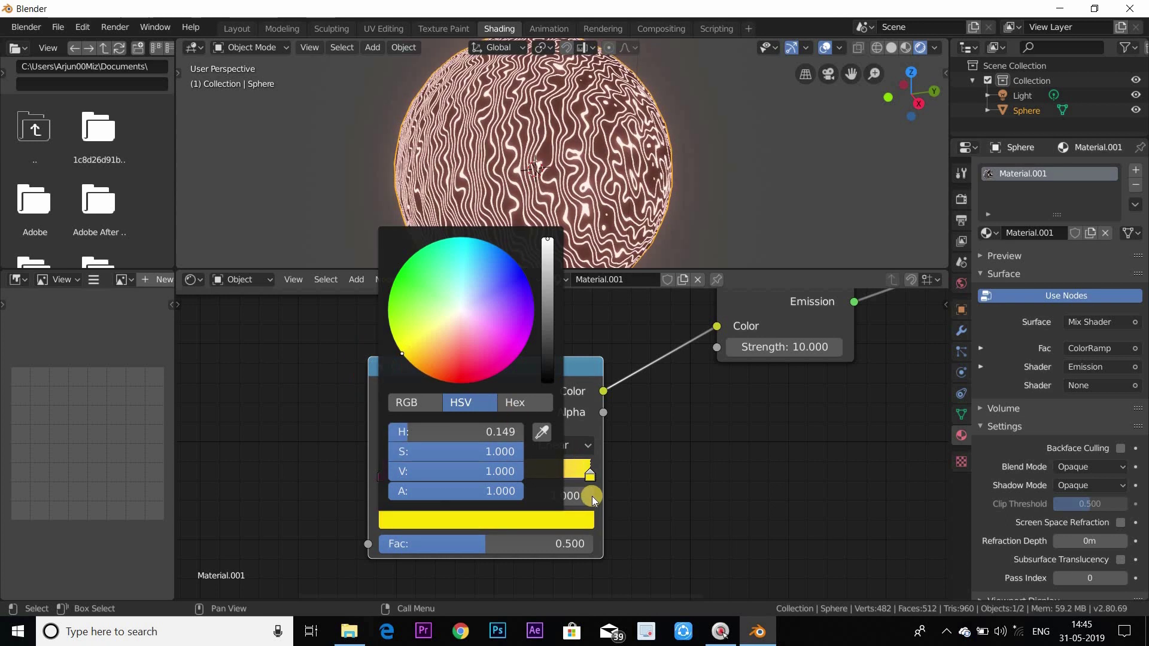
{"action": "left_click", "coordinate": [599, 495]}
{"action": "scroll", "coordinate": [323, 405], "scroll_direction": "down", "scroll_amount": 2}
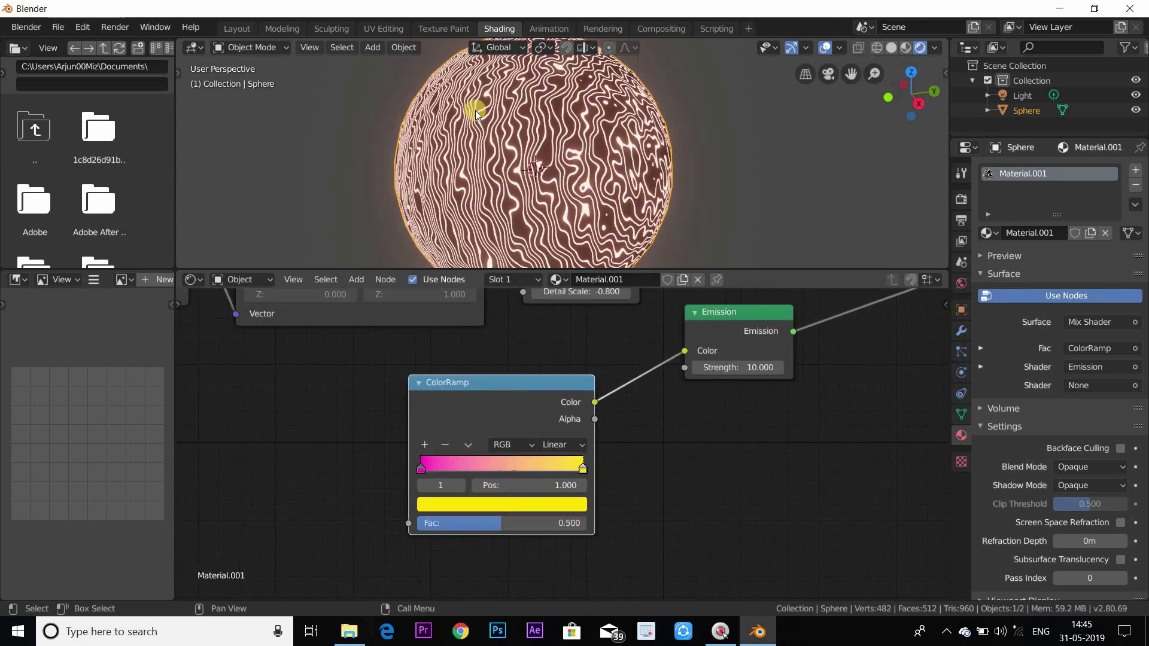
- Add a second Mapping node before the magenta-yellow ColorRamp and connect its Vector output to the ramp's Fac input
{"action": "scroll", "coordinate": [474, 108], "scroll_direction": "down", "scroll_amount": 2}
{"action": "middle_click_drag", "start_coordinate": [472, 441], "coordinate": [577, 424]}
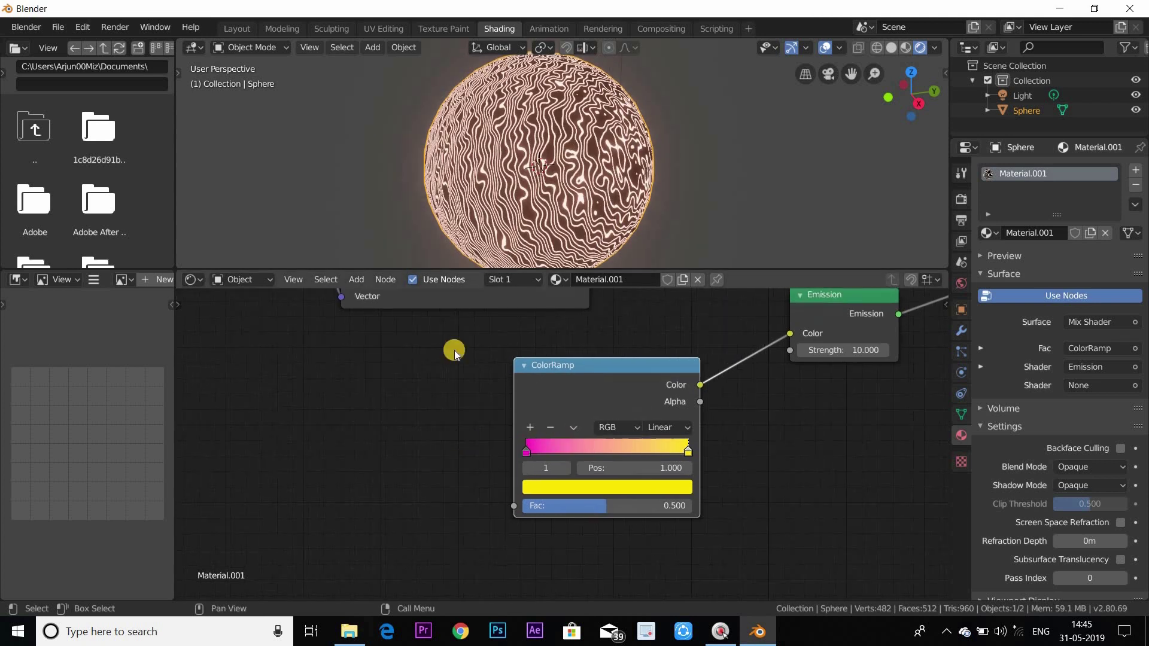
{"action": "scroll", "coordinate": [453, 352], "scroll_direction": "down", "scroll_amount": 1}
{"action": "middle_click_drag", "start_coordinate": [525, 193], "coordinate": [486, 174]}
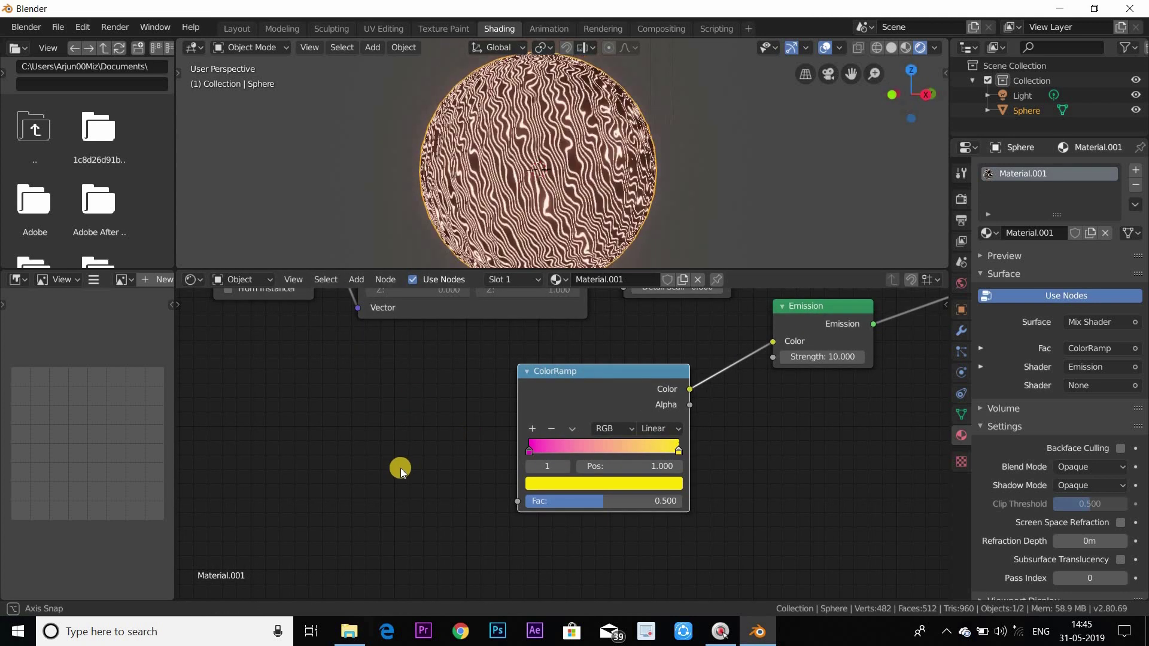
{"action": "key", "text": "shift+a"}
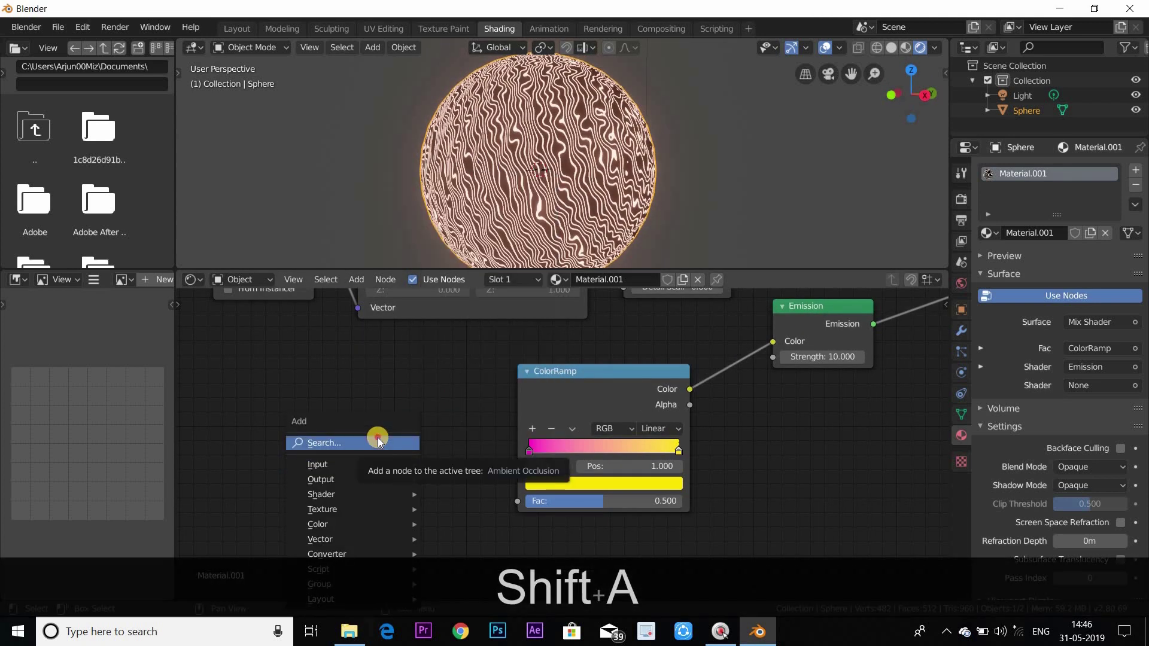
{"action": "left_click", "coordinate": [378, 437]}
{"action": "type", "text": "colo"}
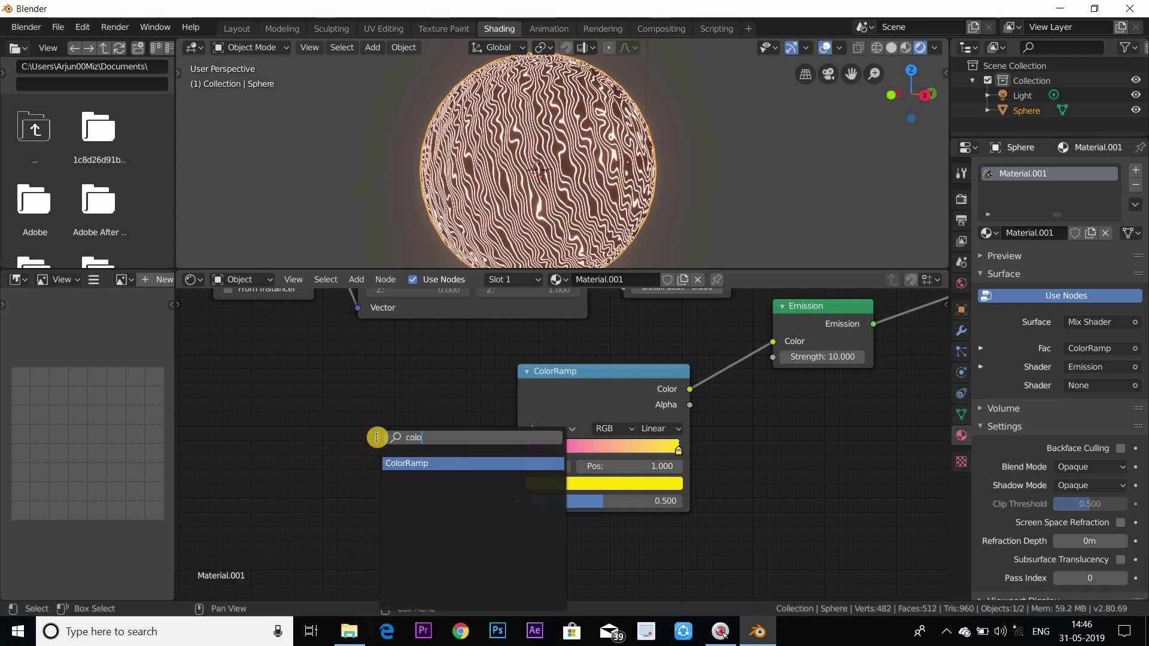
{"action": "key", "text": "BackSpace"}
{"action": "key", "text": "BackSpace"}
{"action": "key", "text": "BackSpace"}
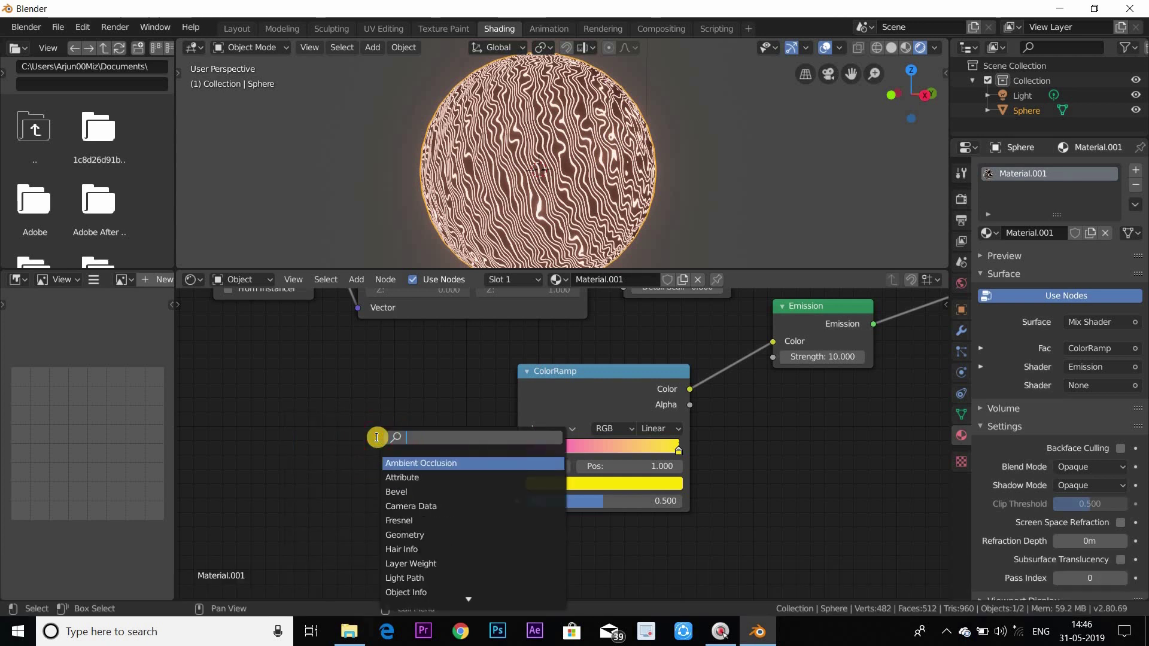
{"action": "type", "text": "map"}
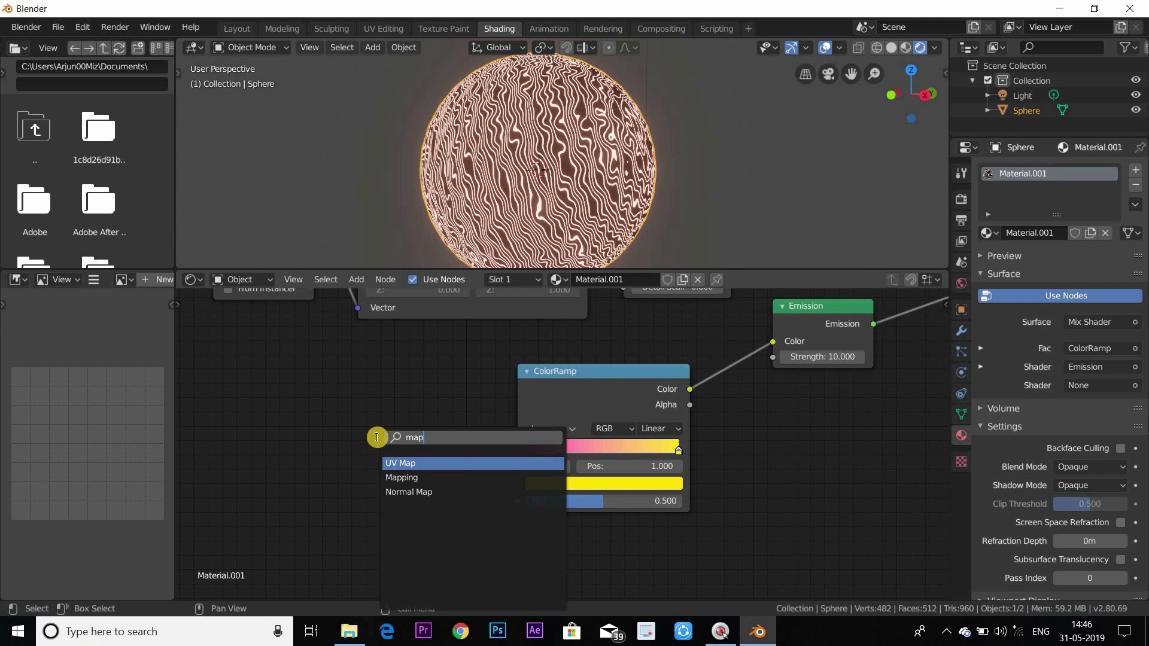
{"action": "left_click", "coordinate": [406, 477]}
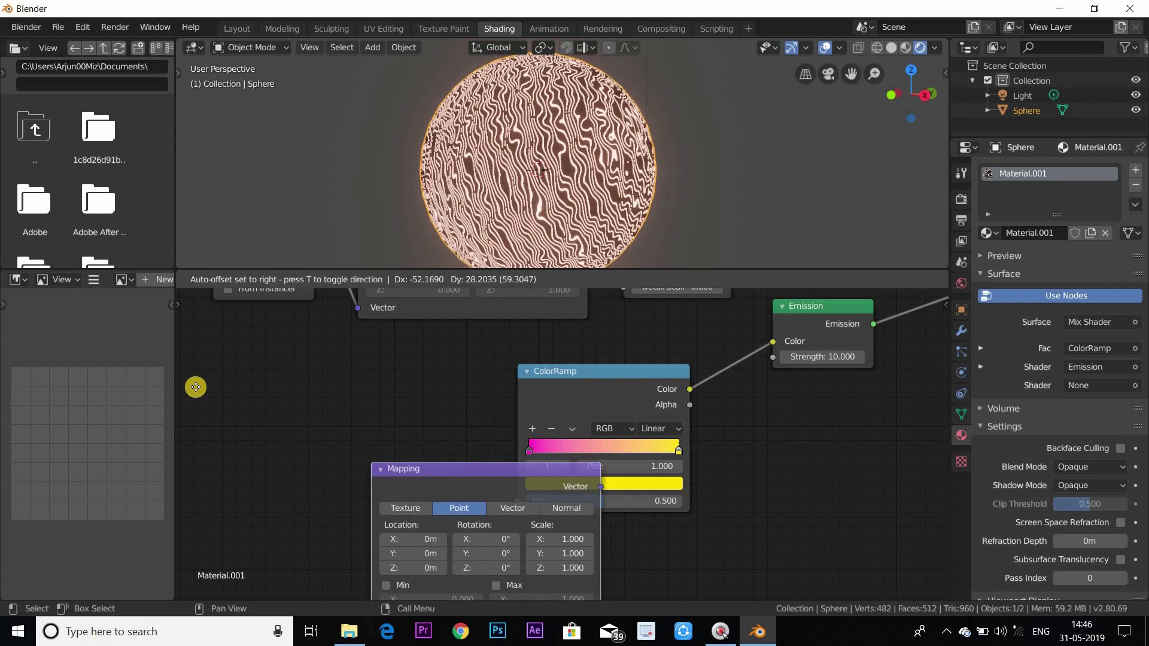
{"action": "left_click", "coordinate": [204, 384]}
{"action": "left_click_drag", "start_coordinate": [434, 409], "coordinate": [511, 501]}
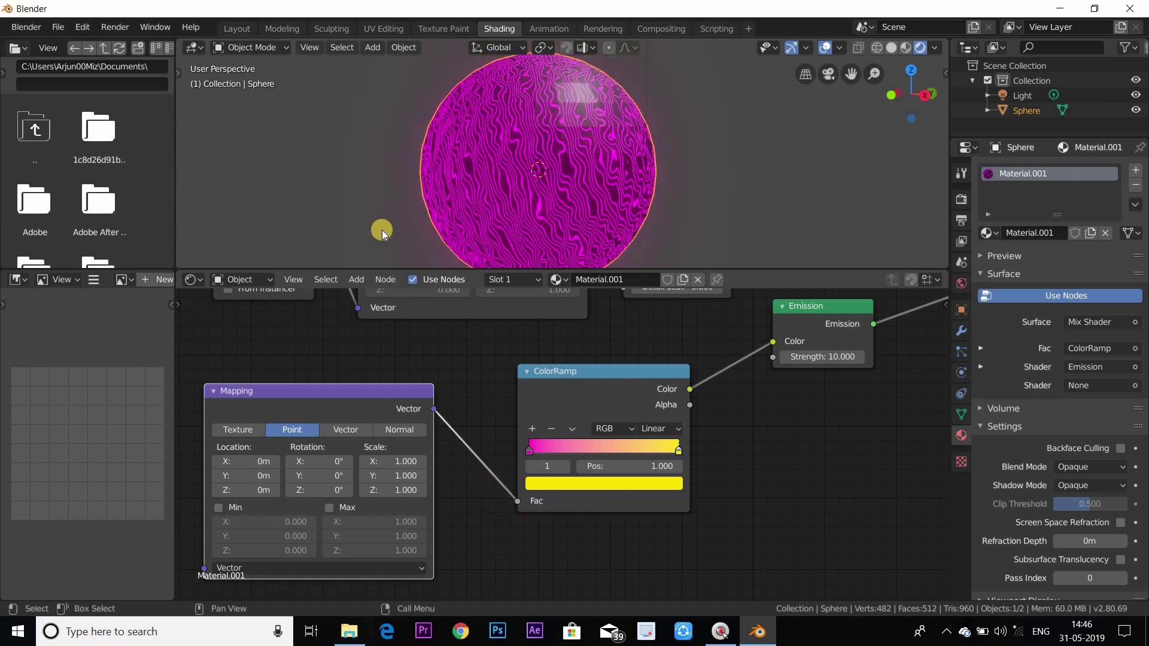
- Add a Texture Coordinate node before the second Mapping node and connect its Object output to the Mapping's Vector input
{"action": "middle_click_drag", "start_coordinate": [616, 159], "coordinate": [572, 106]}
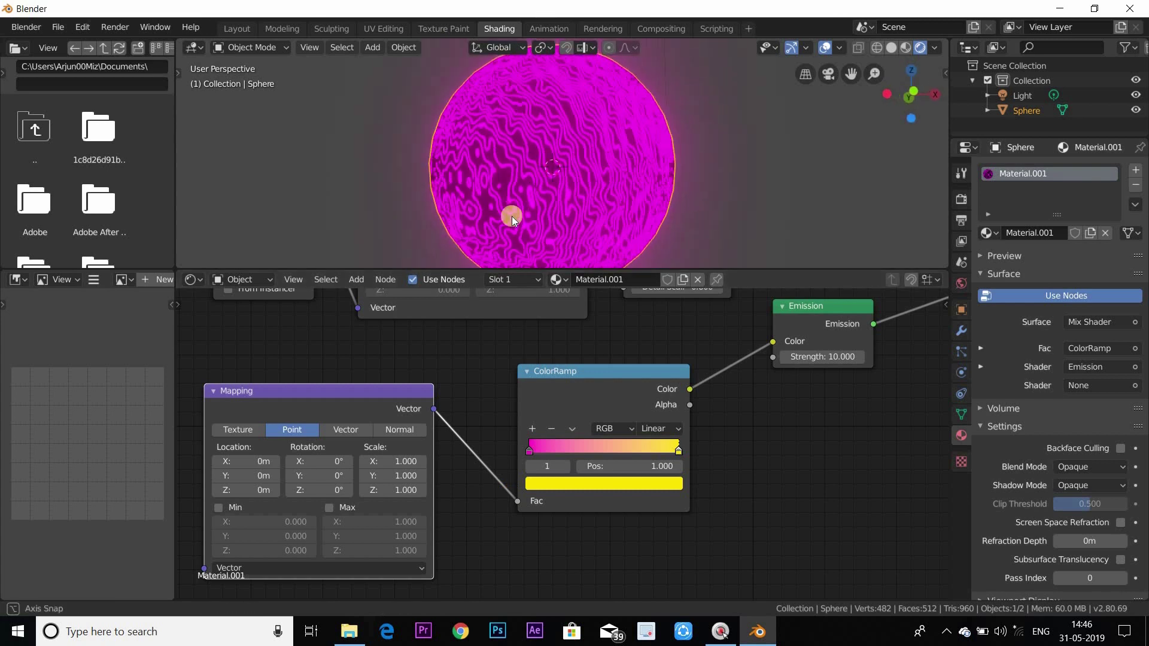
{"action": "scroll", "coordinate": [510, 216], "scroll_direction": "down", "scroll_amount": 2}
{"action": "scroll", "coordinate": [522, 512], "scroll_direction": "down", "scroll_amount": 2}
{"action": "middle_click_drag", "start_coordinate": [524, 512], "coordinate": [636, 484]}
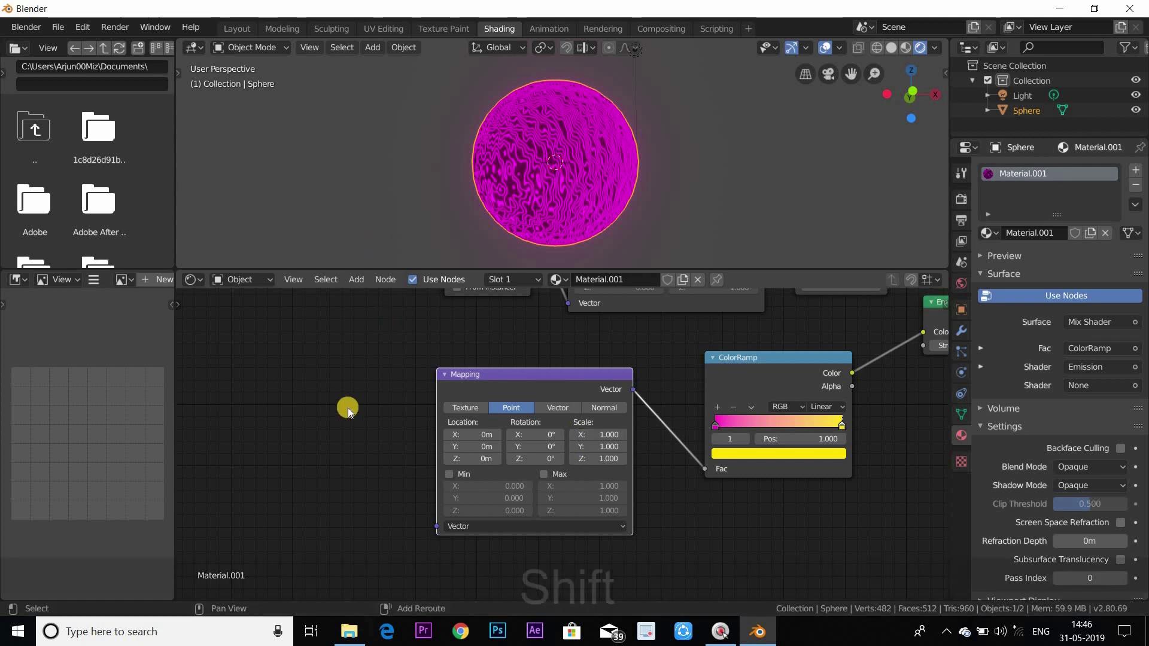
{"action": "key", "text": "shift+a"}
{"action": "left_click", "coordinate": [347, 407]}
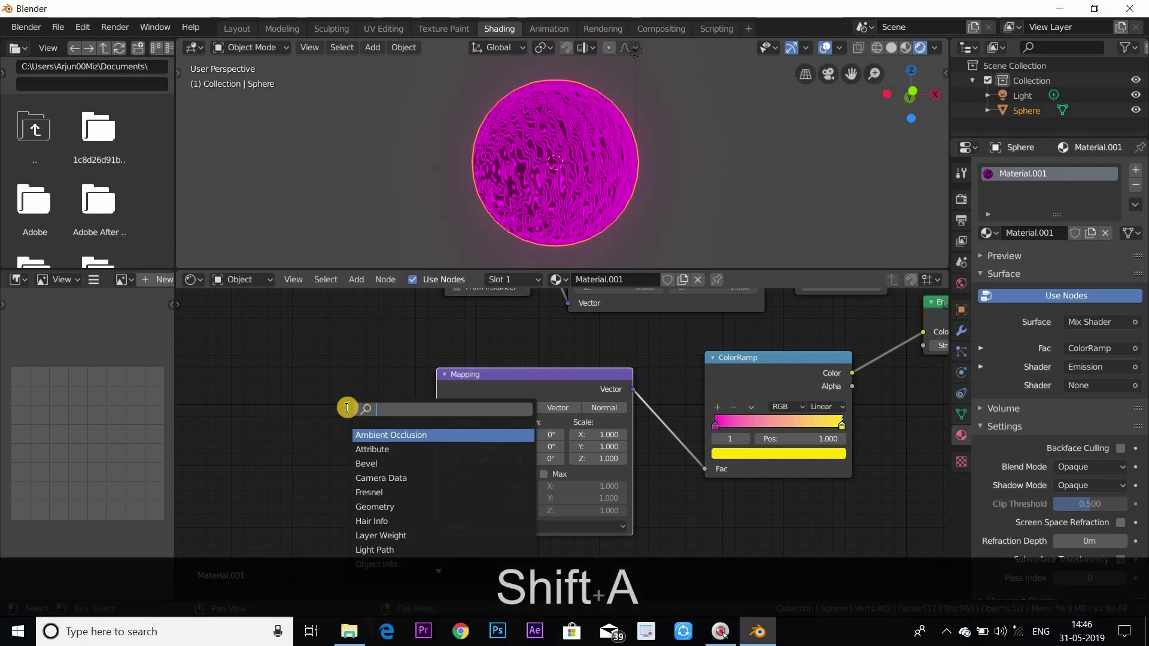
{"action": "type", "text": "text"}
{"action": "key", "text": "Return"}
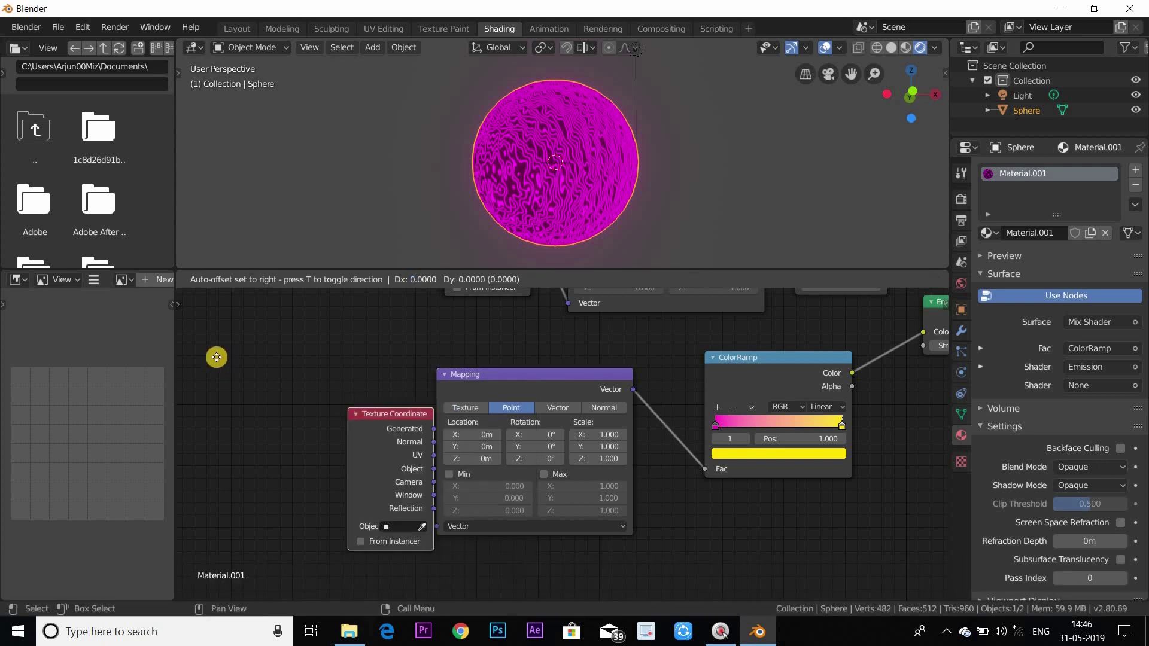
{"action": "left_click", "coordinate": [311, 399]}
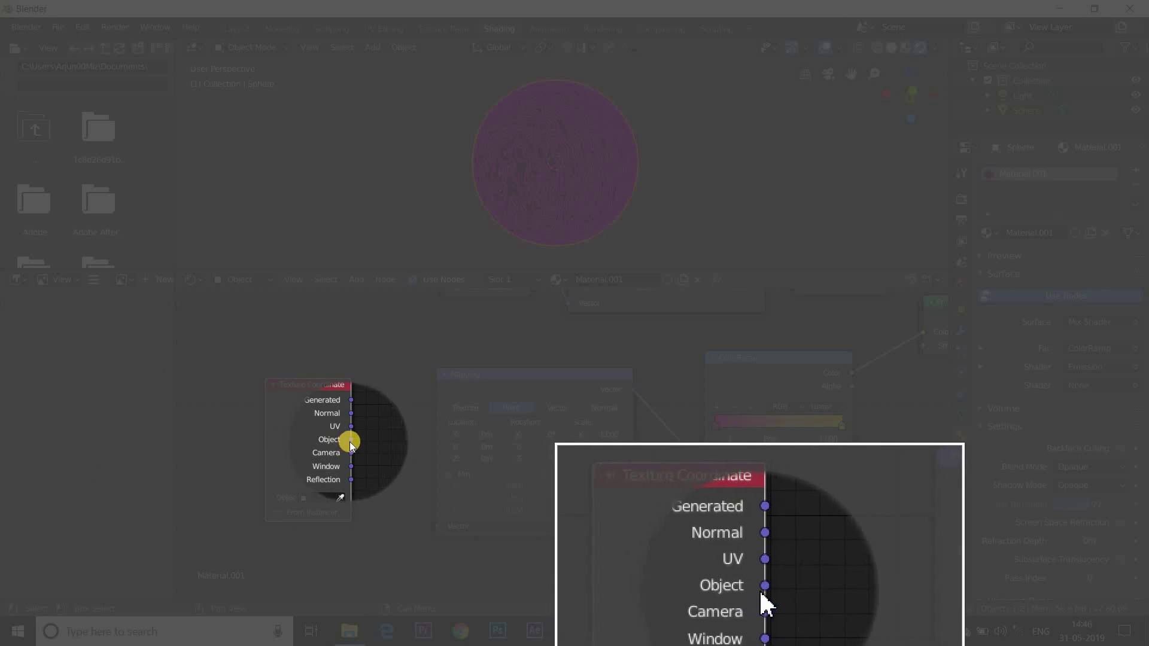
{"action": "left_click_drag", "start_coordinate": [351, 440], "coordinate": [435, 525]}
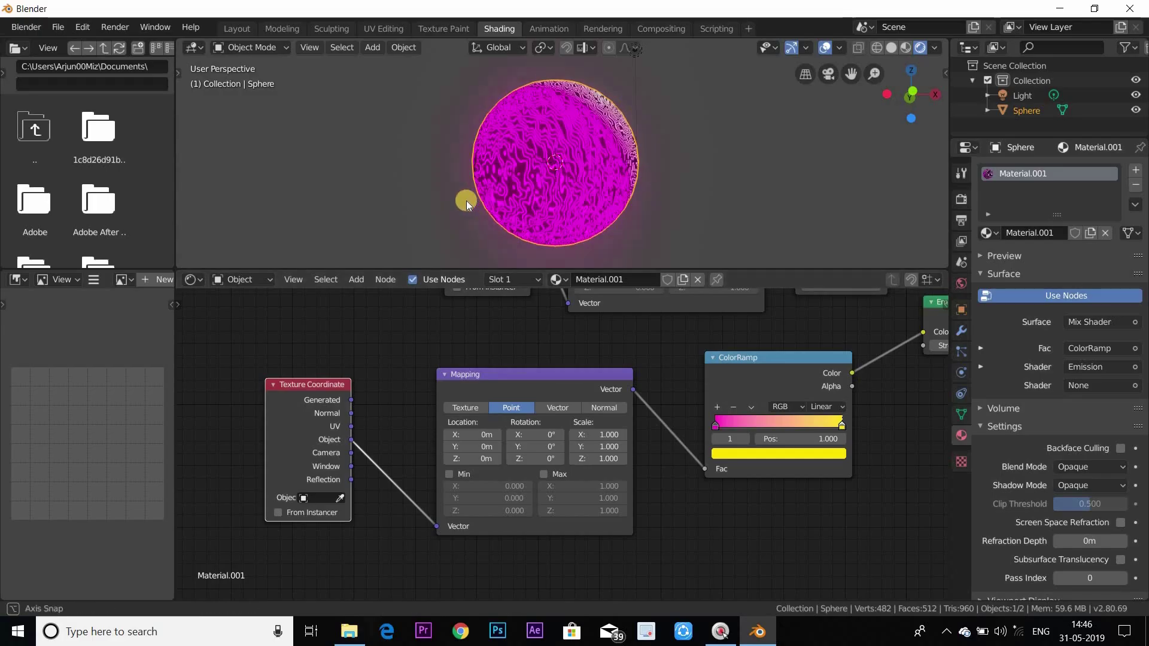
- Add a middle stop at position 0.500 to the magenta-yellow ColorRamp and color it red, with hue 0.010, saturation 1.000 and value 1.000
{"action": "middle_click_drag", "start_coordinate": [476, 203], "coordinate": [451, 216]}
{"action": "middle_click_drag", "start_coordinate": [562, 114], "coordinate": [574, 120]}
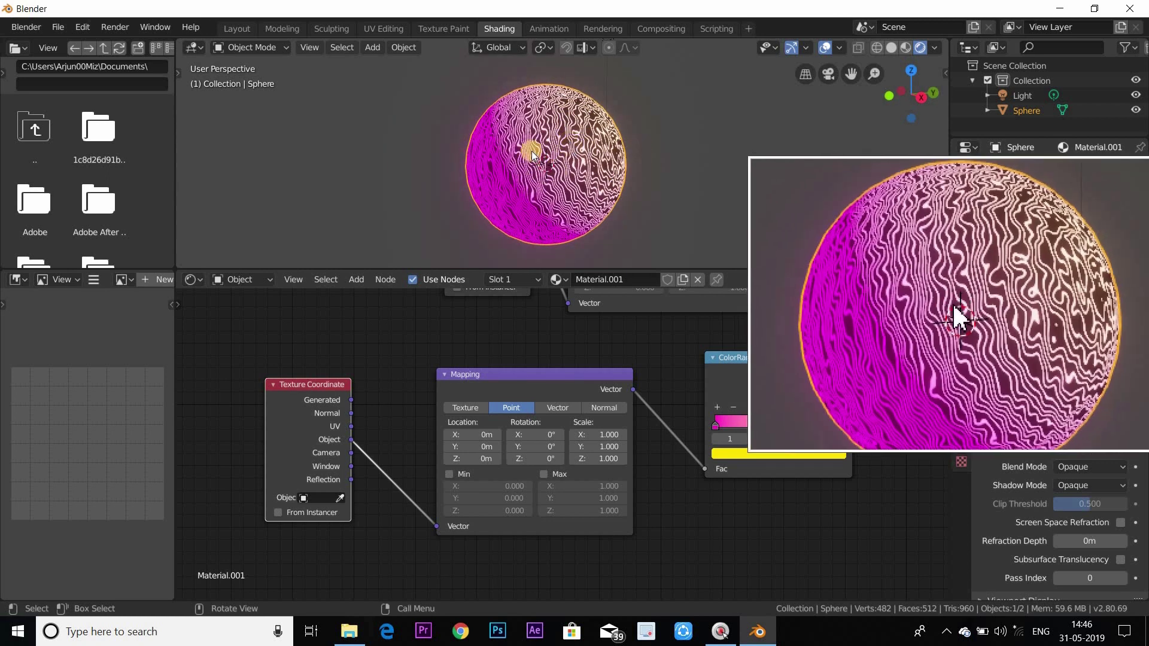
{"action": "middle_click_drag", "start_coordinate": [540, 160], "coordinate": [572, 163]}
{"action": "scroll", "coordinate": [573, 163], "scroll_direction": "up", "scroll_amount": 3}
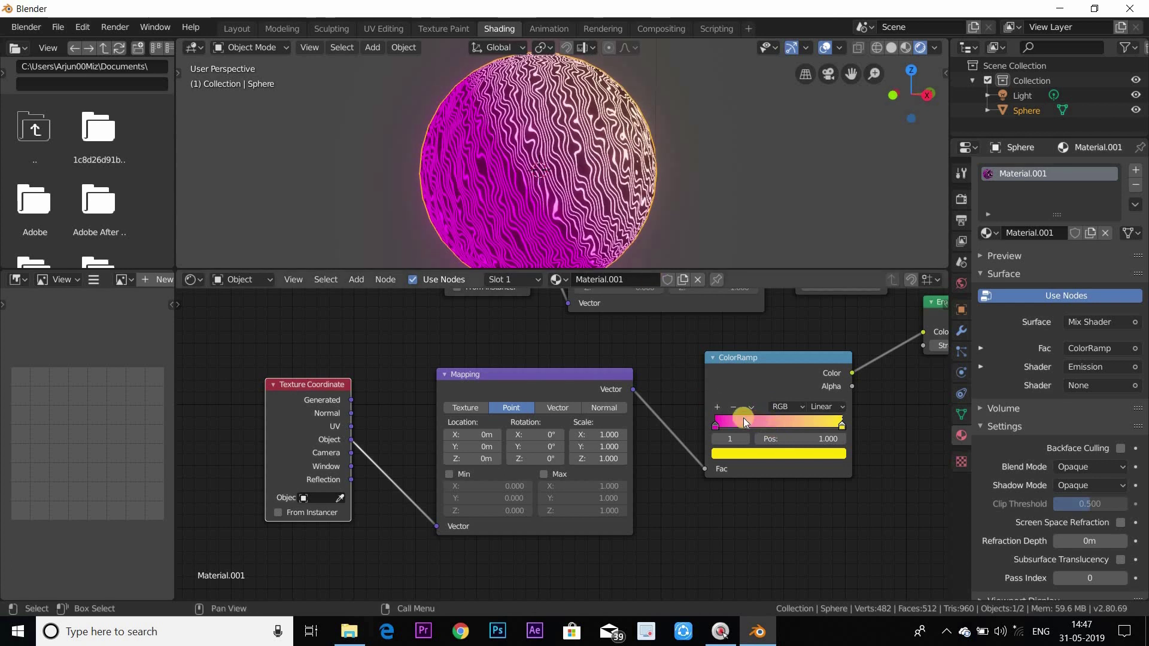
{"action": "left_click", "coordinate": [720, 408]}
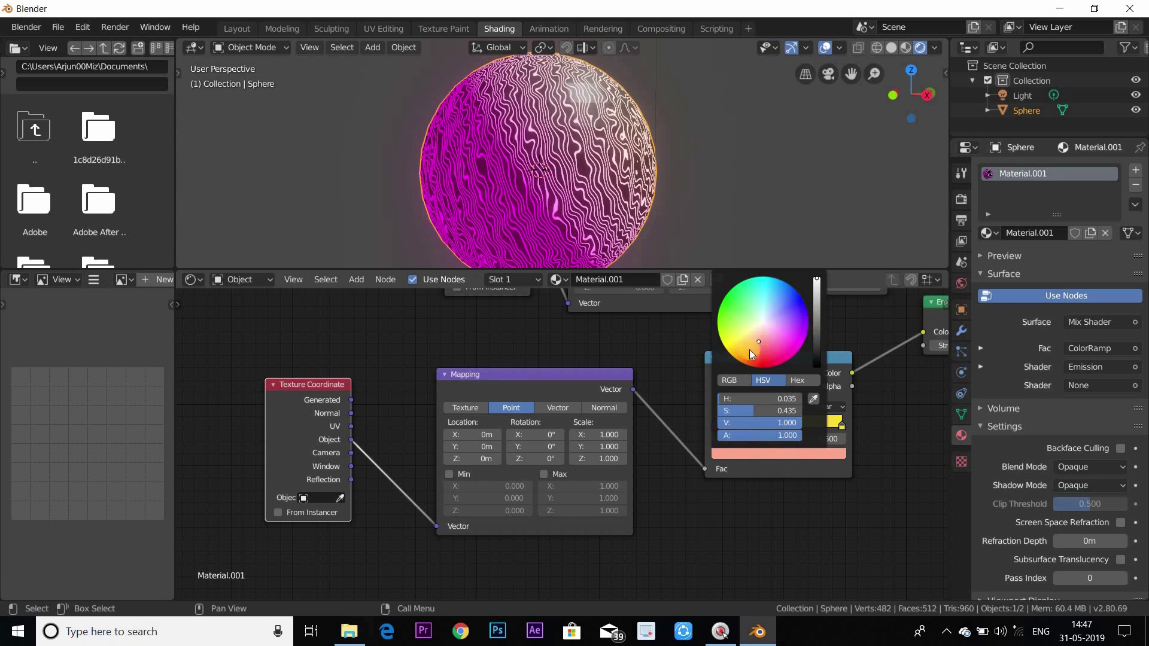
{"action": "left_click_drag", "start_coordinate": [758, 359], "coordinate": [757, 388]}
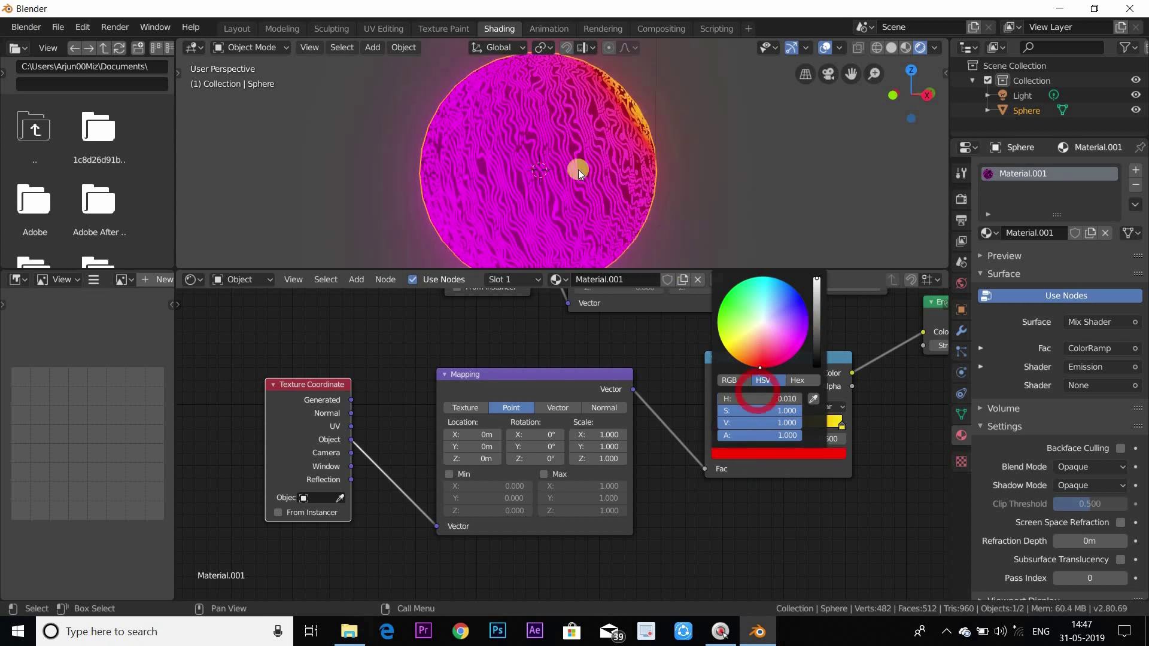
- Move the lower Mapping node closer to its Texture Coordinate node and disconnect it from the magenta-red-yellow ColorRamp
{"action": "middle_click_drag", "start_coordinate": [512, 185], "coordinate": [614, 135]}
{"action": "scroll", "coordinate": [593, 128], "scroll_direction": "up", "scroll_amount": 2}
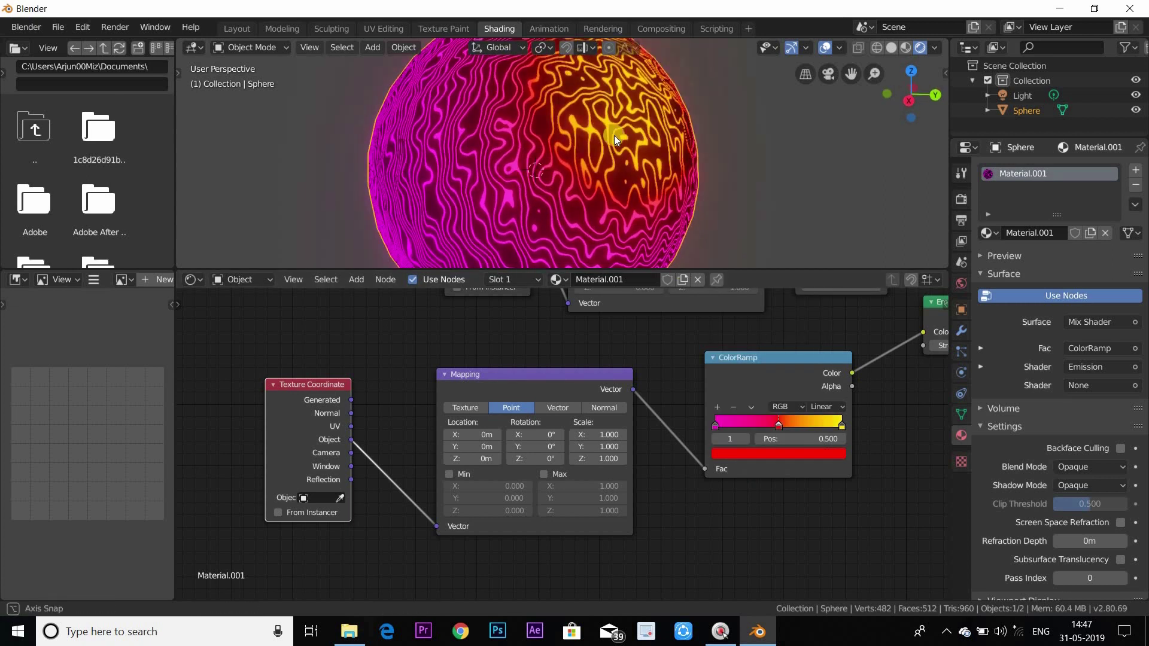
{"action": "scroll", "coordinate": [590, 135], "scroll_direction": "down", "scroll_amount": 4}
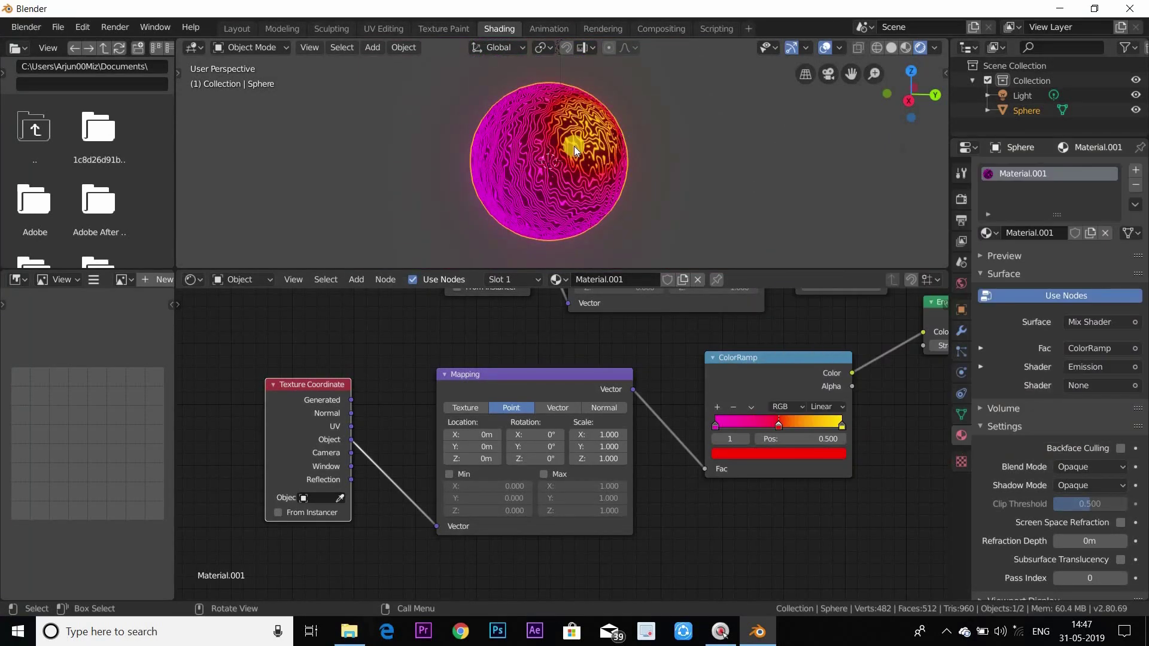
{"action": "scroll", "coordinate": [573, 146], "scroll_direction": "up", "scroll_amount": 2}
{"action": "left_click_drag", "start_coordinate": [508, 376], "coordinate": [446, 371]}
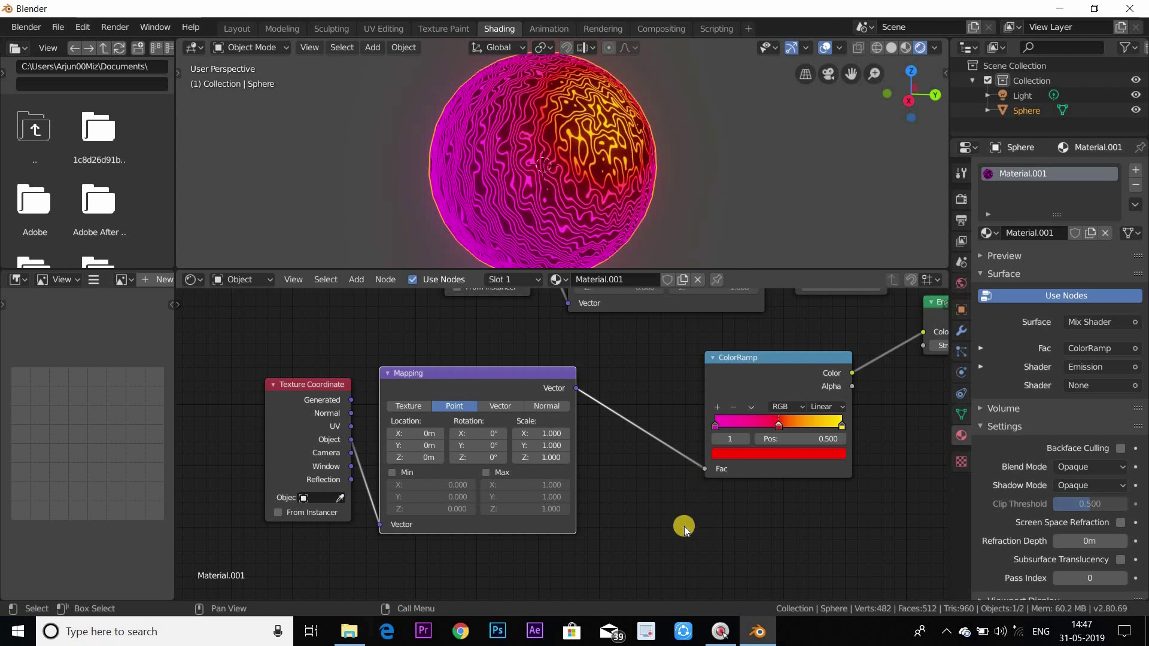
{"action": "left_click_drag", "start_coordinate": [704, 471], "coordinate": [664, 525]}
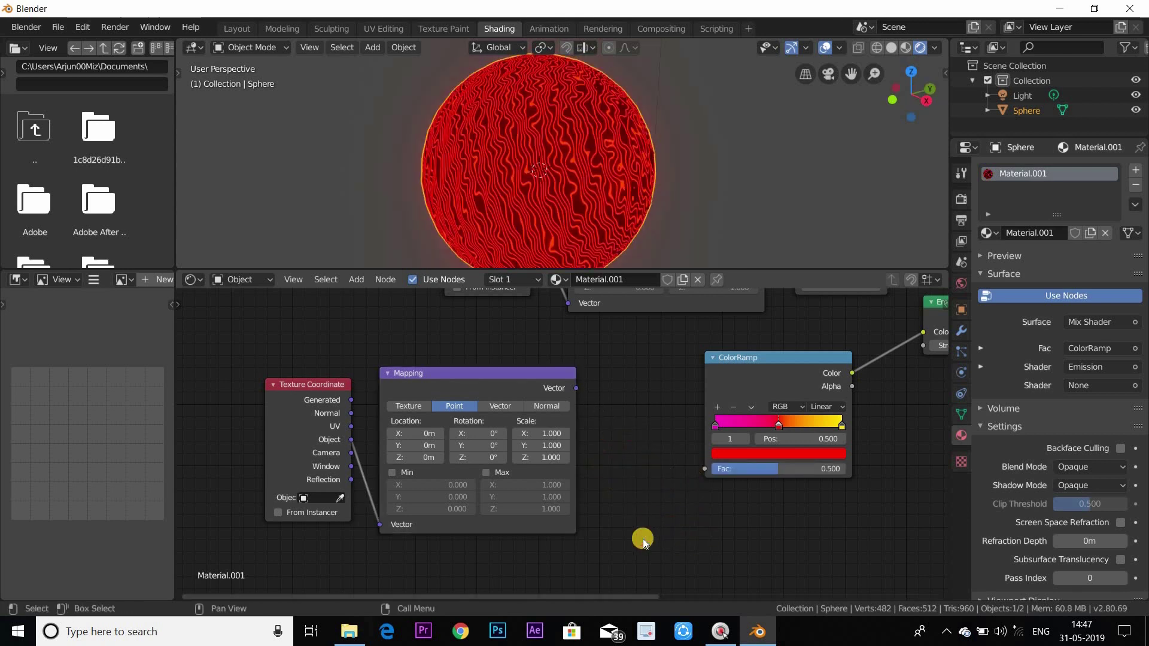
- Add a Noise Texture node between the lower Mapping node and the magenta-red-yellow ColorRamp
{"action": "key", "text": "shift+a"}
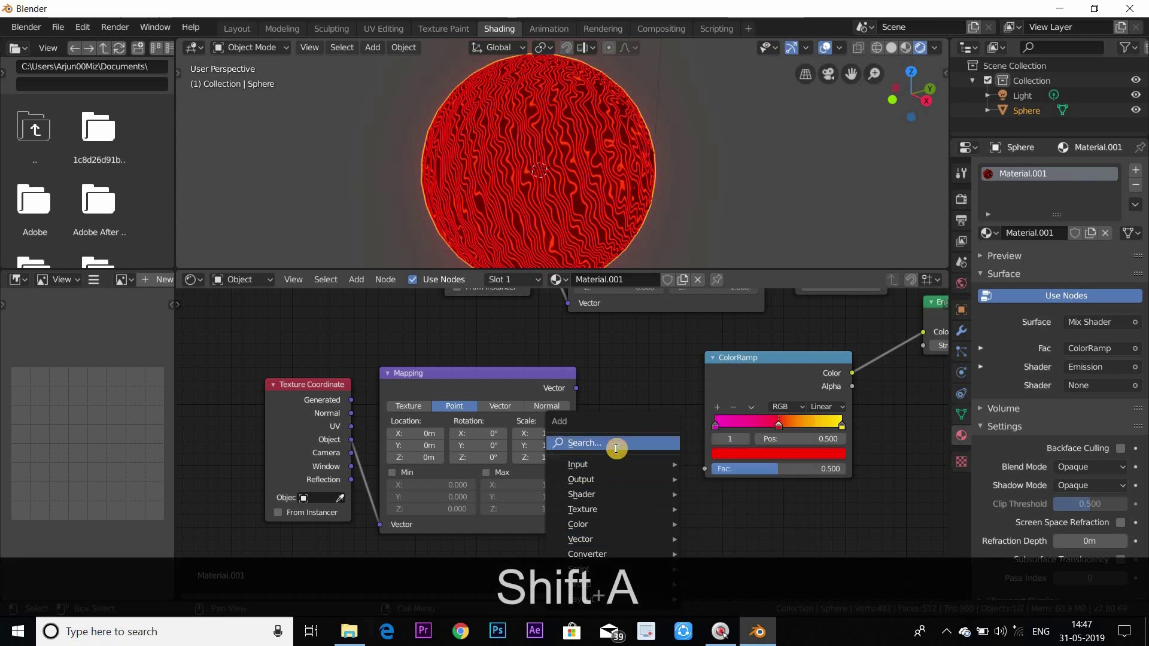
{"action": "left_click", "coordinate": [616, 444]}
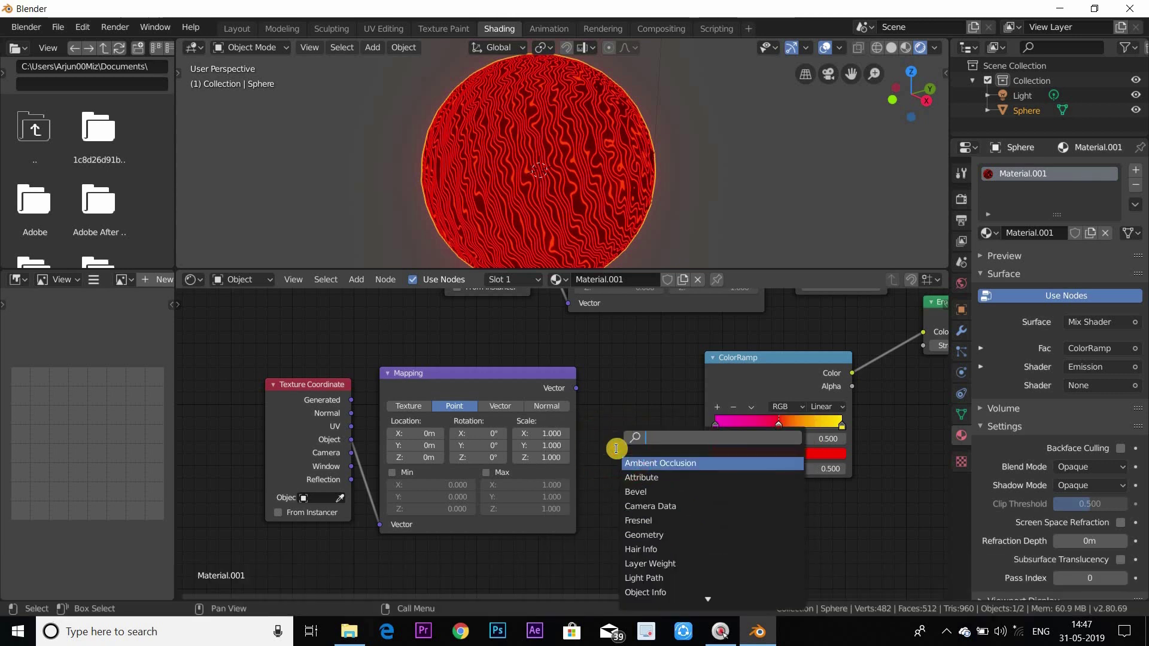
{"action": "type", "text": "noi"}
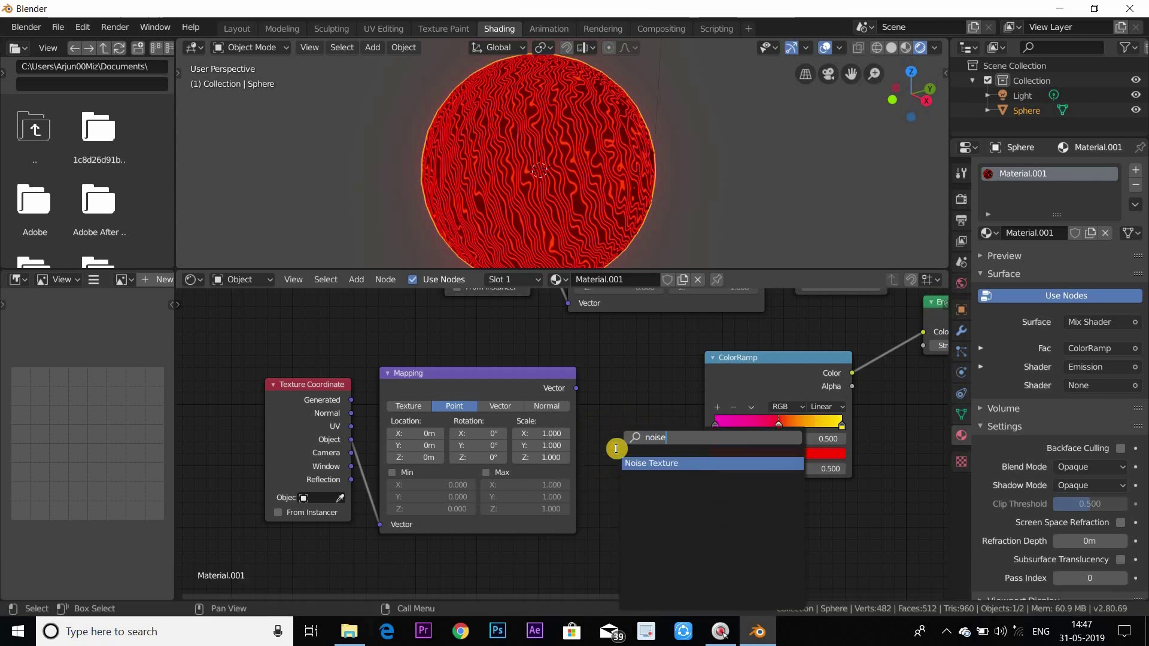
{"action": "type", "text": "se"}
{"action": "left_click", "coordinate": [644, 456]}
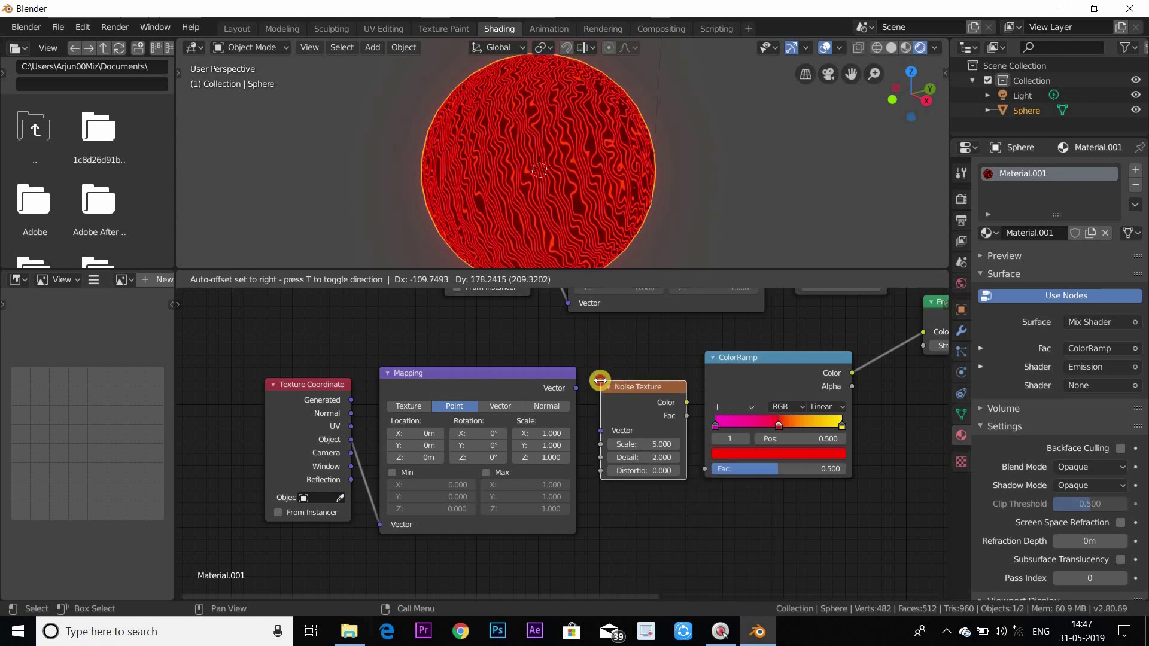
{"action": "left_click", "coordinate": [600, 380]}
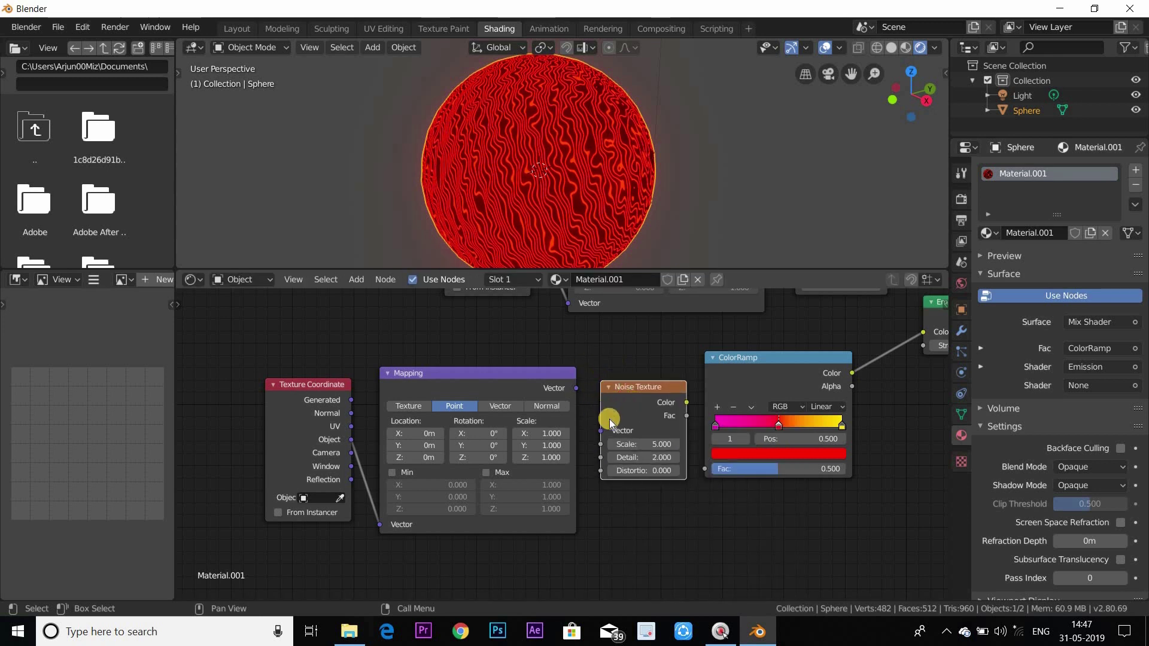
- Connect the Mapping's Vector output to the Noise Texture's Scale input and the noise's Fac output to the ColorRamp's Fac input
{"action": "scroll", "coordinate": [609, 419], "scroll_direction": "up", "scroll_amount": 2}
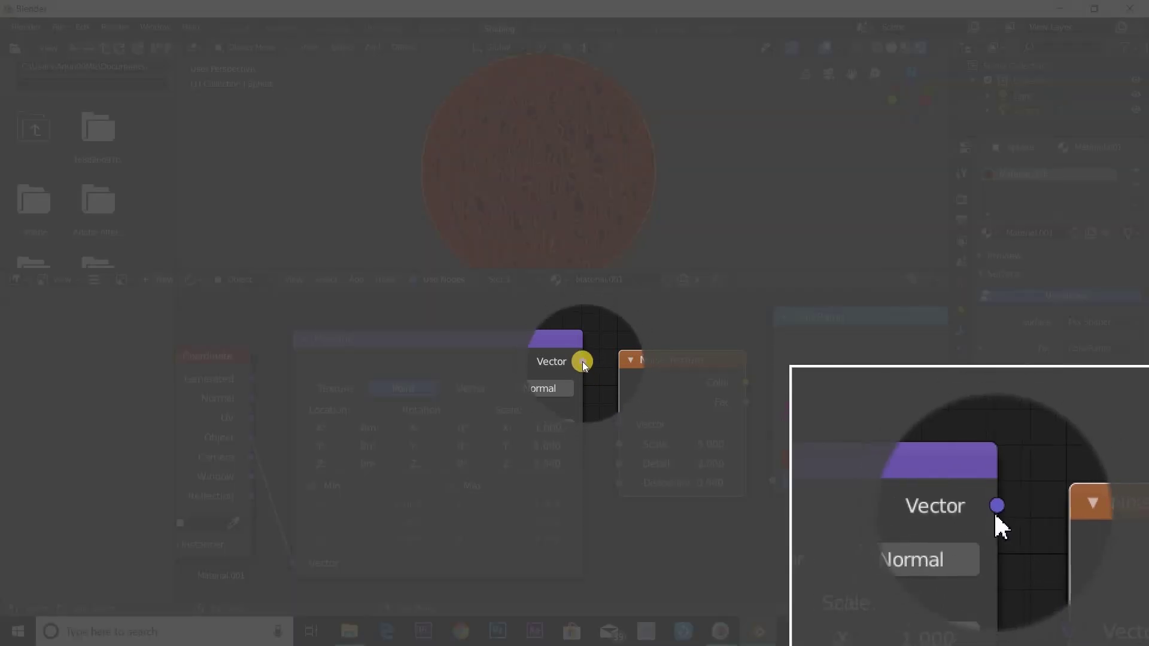
{"action": "left_click_drag", "start_coordinate": [582, 361], "coordinate": [616, 443]}
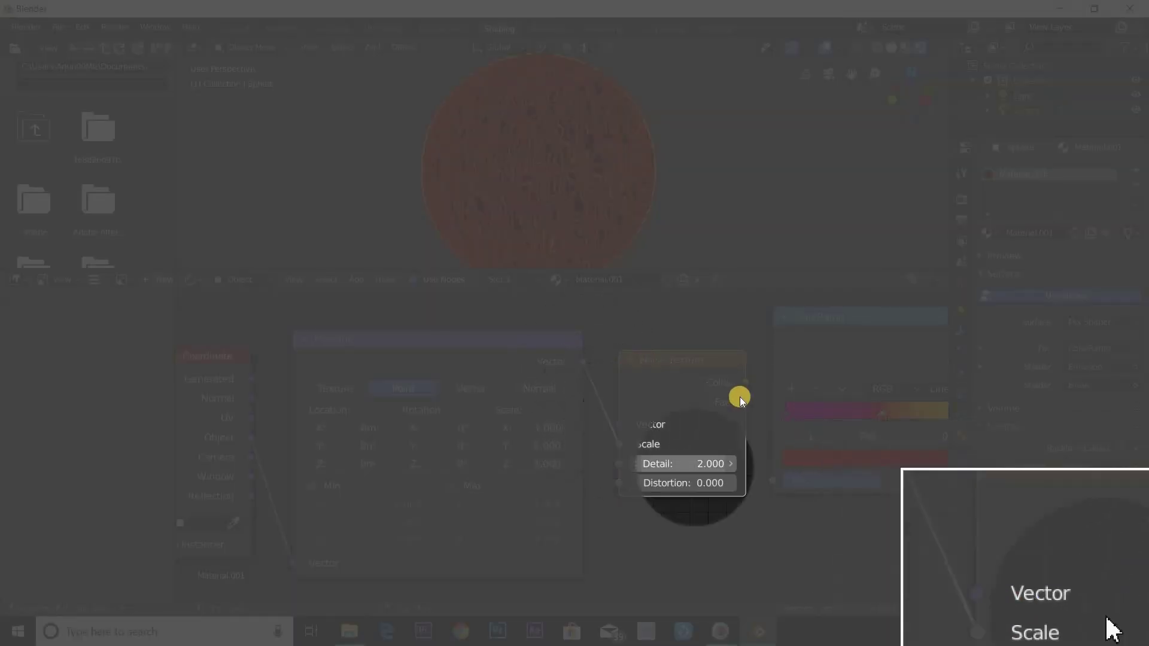
{"action": "mouse_move", "coordinate": [764, 472]}
{"action": "left_mouse_down"}
{"action": "mouse_move", "coordinate": [742, 397]}
{"action": "mouse_move", "coordinate": [772, 478]}
{"action": "left_mouse_up"}
{"action": "left_click_drag", "start_coordinate": [751, 415], "coordinate": [753, 416]}
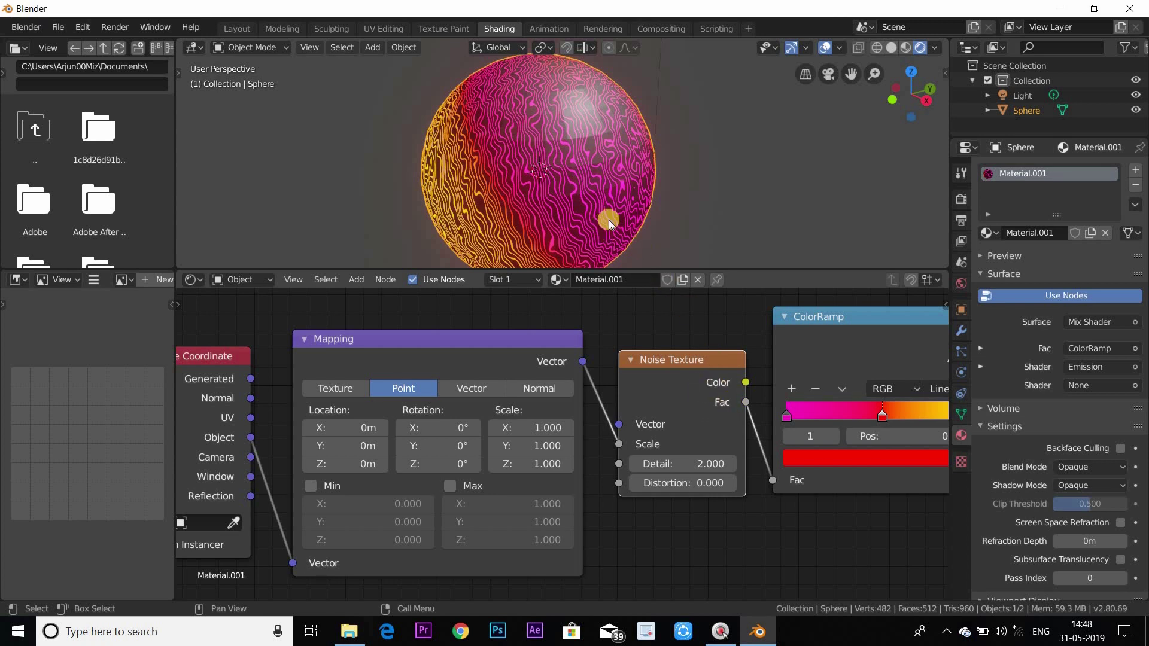
- Set the Noise Texture's Detail to 0.000 and check the sphere's color blend
{"action": "middle_click_drag", "start_coordinate": [644, 188], "coordinate": [555, 145]}
{"action": "scroll", "coordinate": [602, 207], "scroll_direction": "down", "scroll_amount": 2}
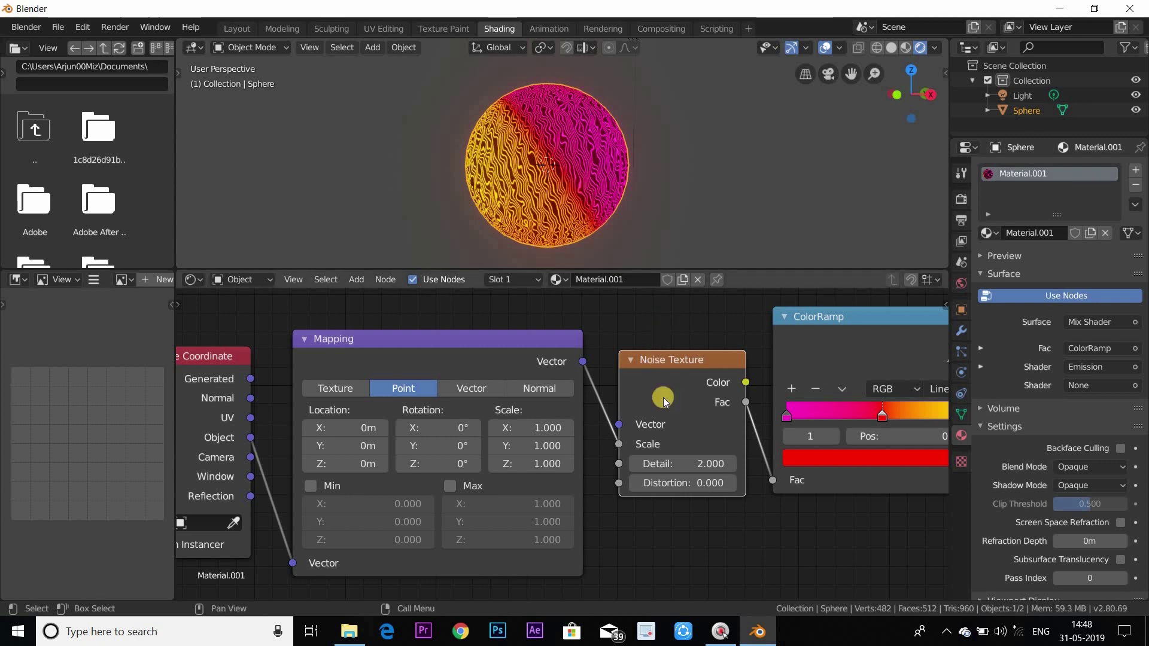
{"action": "left_click_drag", "start_coordinate": [614, 466], "coordinate": [574, 466]}
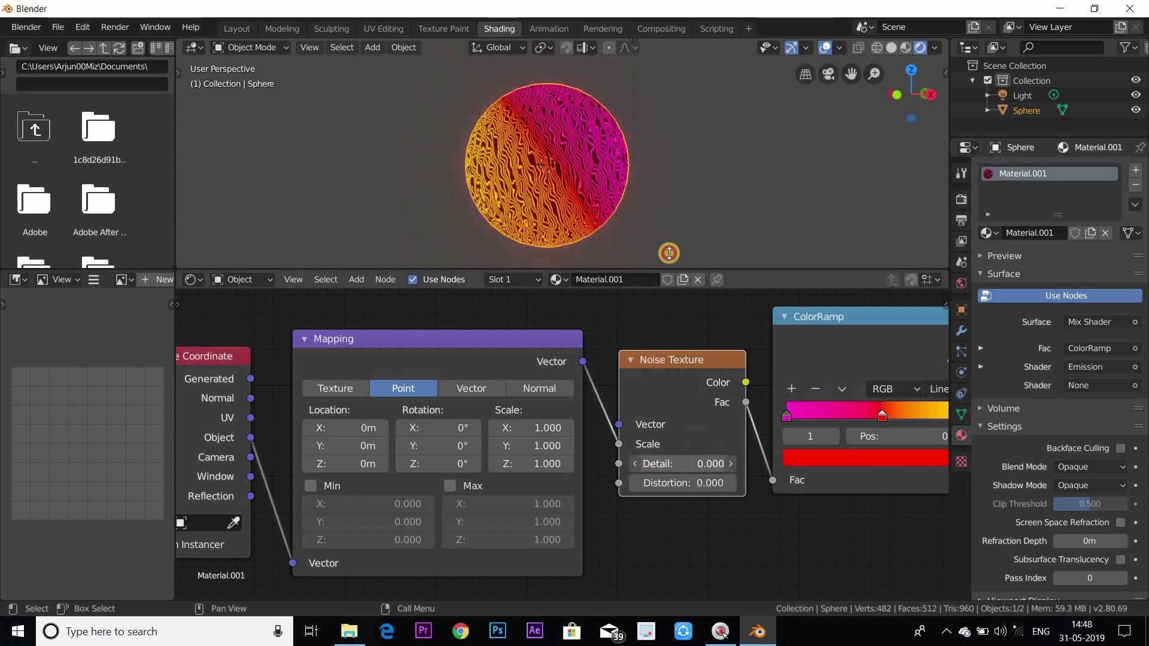
{"action": "scroll", "coordinate": [604, 245], "scroll_direction": "up", "scroll_amount": 5}
{"action": "middle_click_drag", "start_coordinate": [572, 205], "coordinate": [548, 210]}
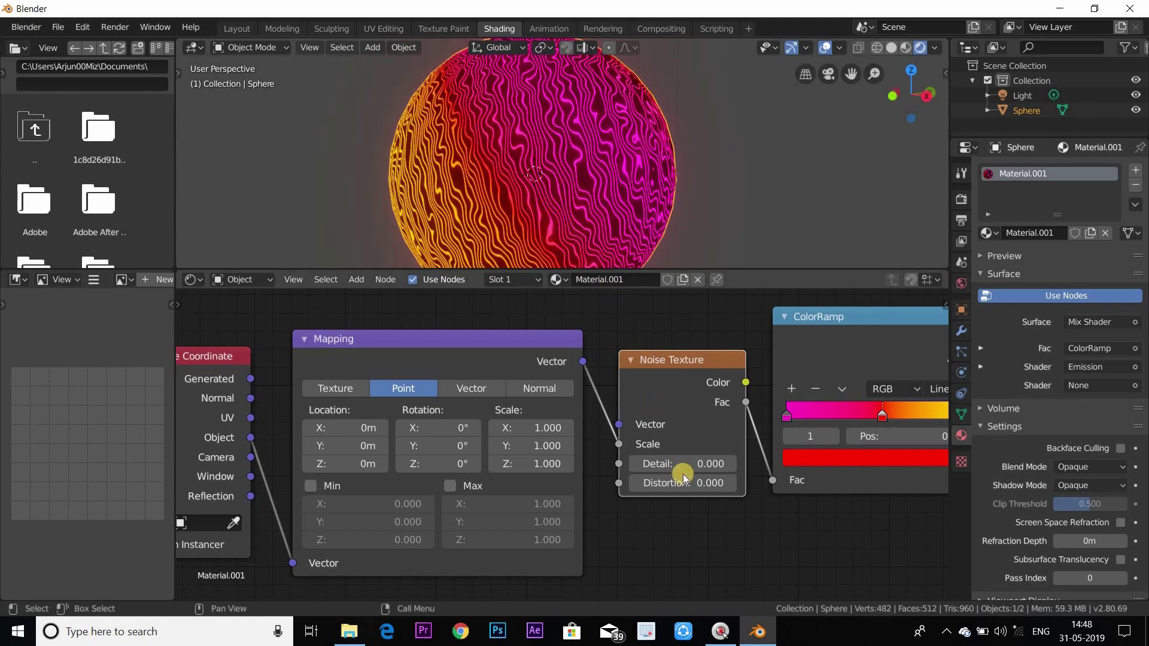
- Set the Noise Texture's Distortion to 43.700 and inspect the sphere from several angles
{"action": "left_click_drag", "start_coordinate": [691, 480], "coordinate": [950, 472]}
{"action": "middle_click_drag", "start_coordinate": [538, 169], "coordinate": [674, 155]}
{"action": "middle_click_drag", "start_coordinate": [584, 208], "coordinate": [490, 142]}
{"action": "scroll", "coordinate": [532, 142], "scroll_direction": "up", "scroll_amount": 3}
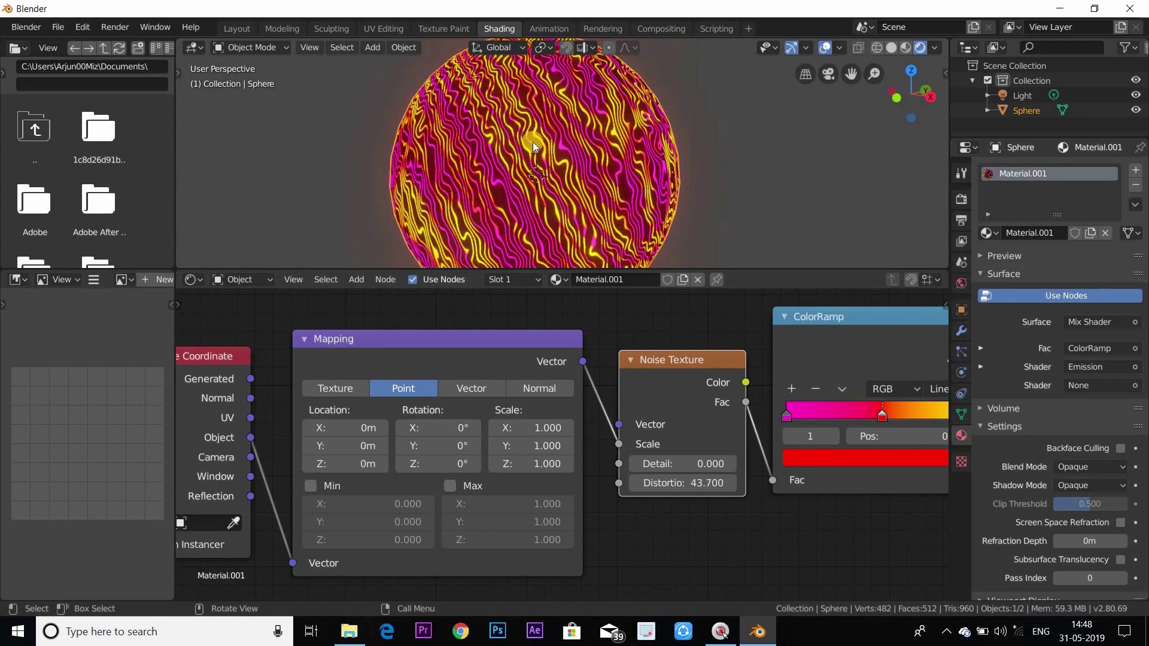
{"action": "scroll", "coordinate": [545, 149], "scroll_direction": "down", "scroll_amount": 3}
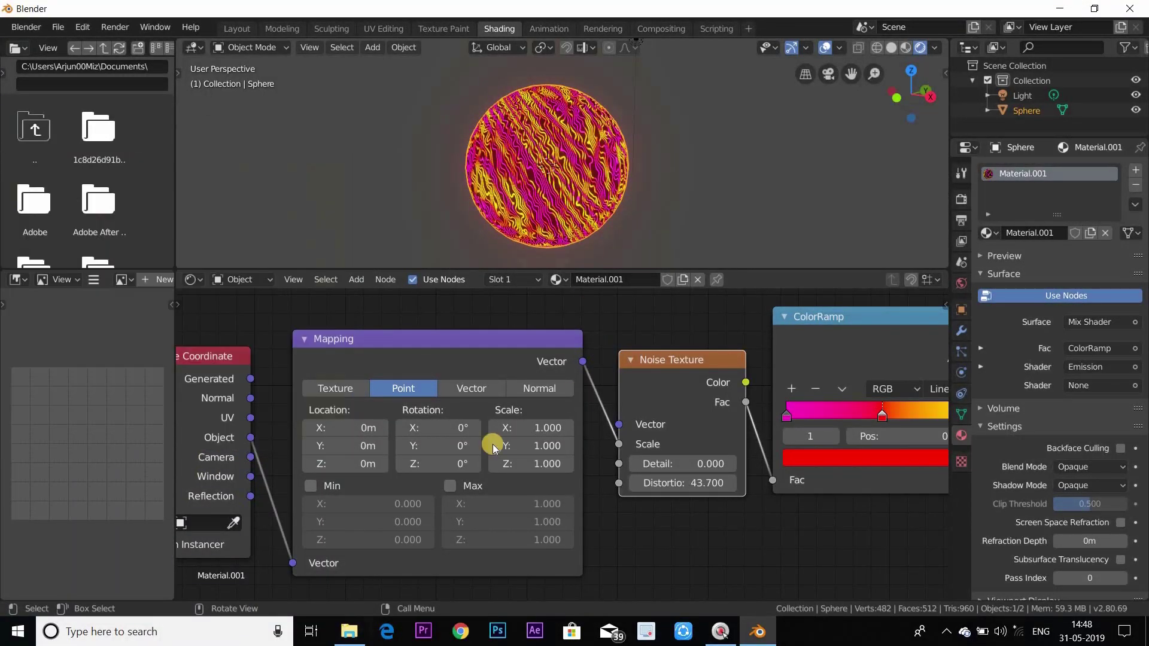
- Set the lower Mapping node's Scale to X 0.800 and Y -2.200, and its Location Y to 3.7 m
{"action": "left_click_drag", "start_coordinate": [545, 427], "coordinate": [505, 446]}
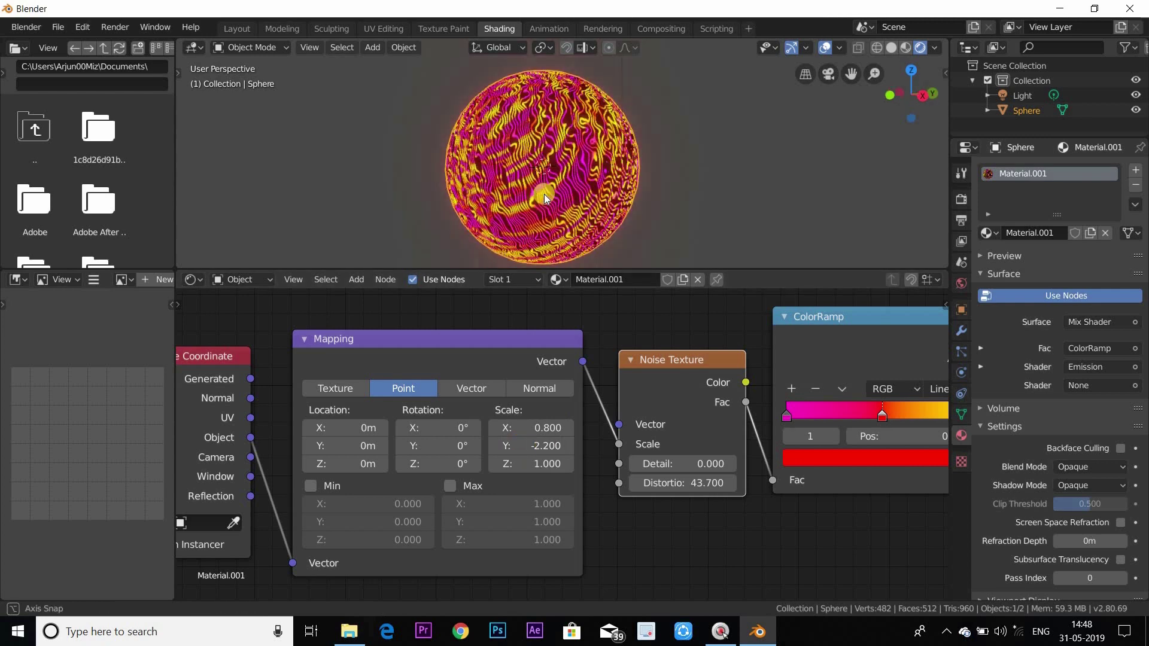
{"action": "mouse_move", "coordinate": [392, 452]}
{"action": "left_mouse_down"}
{"action": "mouse_move", "coordinate": [413, 446]}
{"action": "mouse_move", "coordinate": [389, 446]}
{"action": "left_mouse_up"}
- Examine the glowing magenta-yellow stripes around the sphere and review the complete node tree
{"action": "scroll", "coordinate": [531, 198], "scroll_direction": "up", "scroll_amount": 4}
{"action": "middle_click_drag", "start_coordinate": [488, 141], "coordinate": [606, 170]}
{"action": "scroll", "coordinate": [532, 201], "scroll_direction": "down", "scroll_amount": 3}
{"action": "scroll", "coordinate": [547, 226], "scroll_direction": "up", "scroll_amount": 3}
{"action": "scroll", "coordinate": [605, 174], "scroll_direction": "down", "scroll_amount": 3}
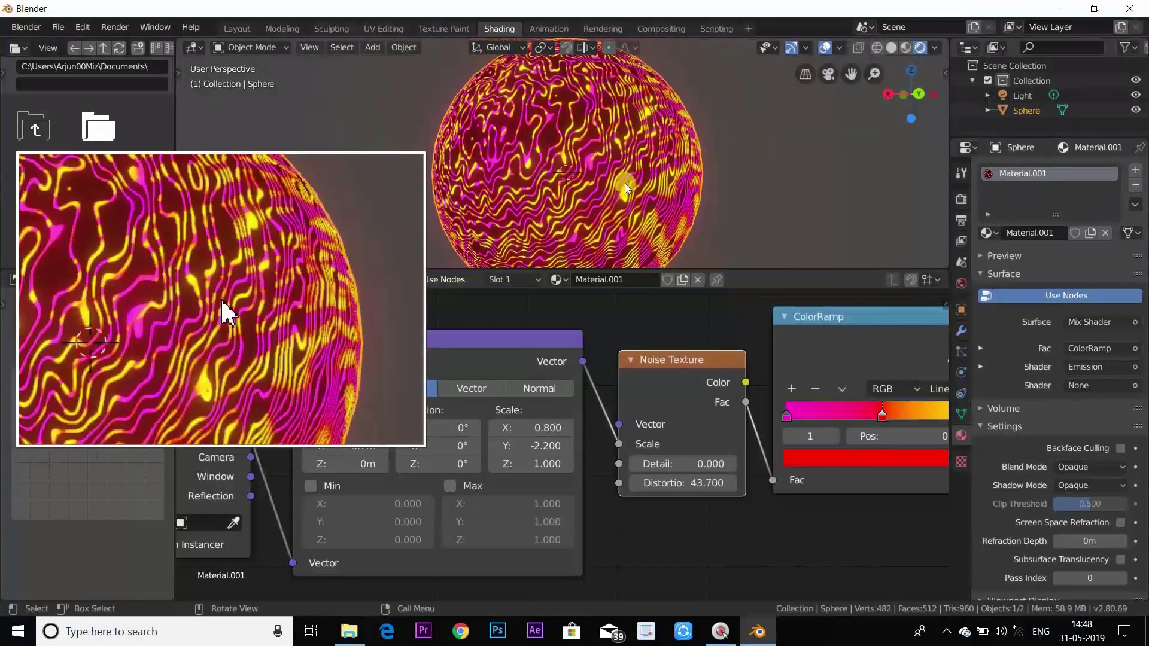
{"action": "scroll", "coordinate": [683, 177], "scroll_direction": "down", "scroll_amount": 1}
{"action": "middle_click_drag", "start_coordinate": [683, 177], "coordinate": [590, 208]}
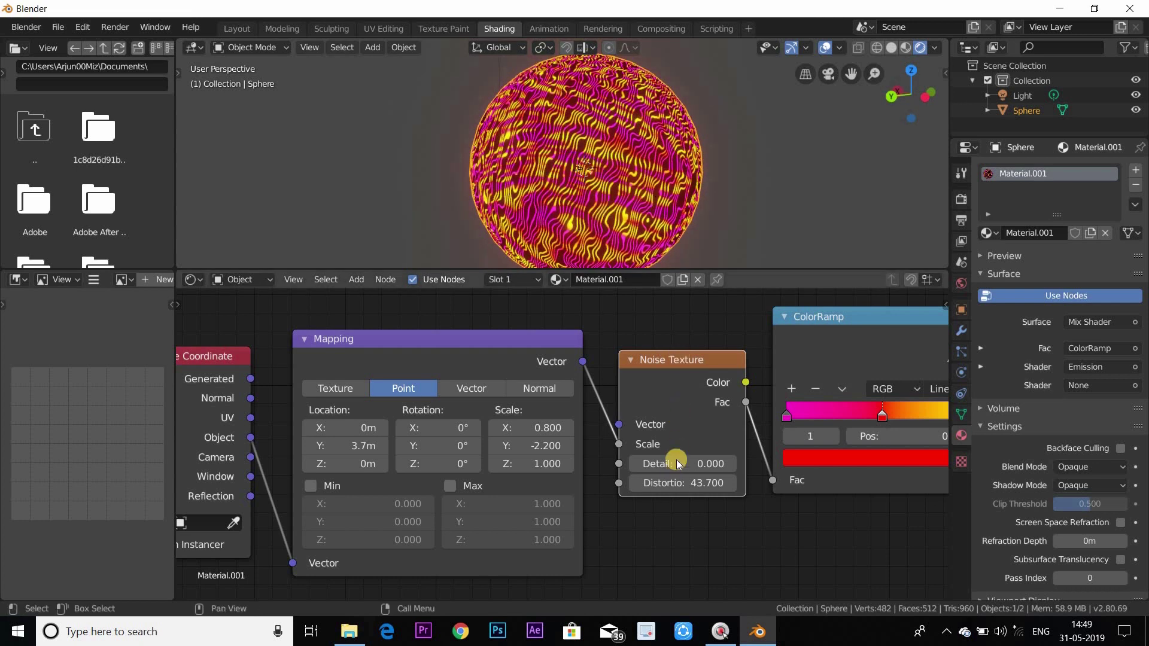
{"action": "scroll", "coordinate": [658, 407], "scroll_direction": "down", "scroll_amount": 4}
{"action": "mouse_move", "coordinate": [563, 212]}
{"action": "middle_mouse_down"}
{"action": "mouse_move", "coordinate": [612, 174]}
{"action": "mouse_move", "coordinate": [555, 204]}
{"action": "middle_mouse_up"}
{"action": "scroll", "coordinate": [631, 368], "scroll_direction": "down", "scroll_amount": 3}
{"action": "middle_click_drag", "start_coordinate": [498, 401], "coordinate": [370, 439]}
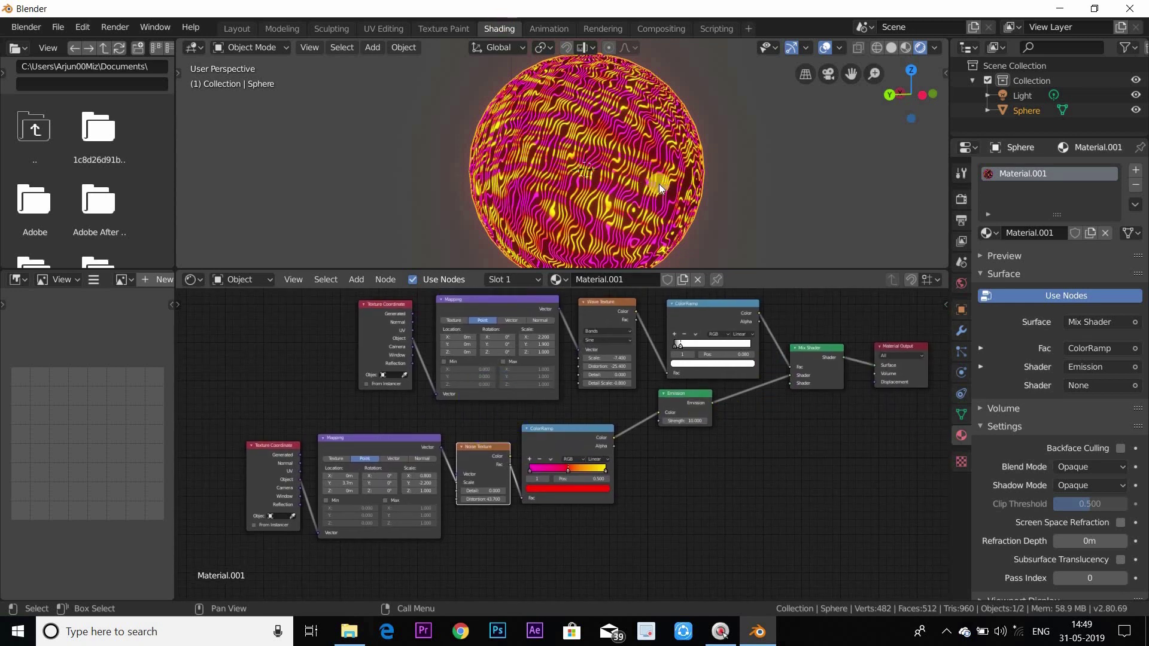
{"action": "scroll", "coordinate": [659, 184], "scroll_direction": "down", "scroll_amount": 2}
{"action": "middle_click_drag", "start_coordinate": [715, 161], "coordinate": [749, 40]}
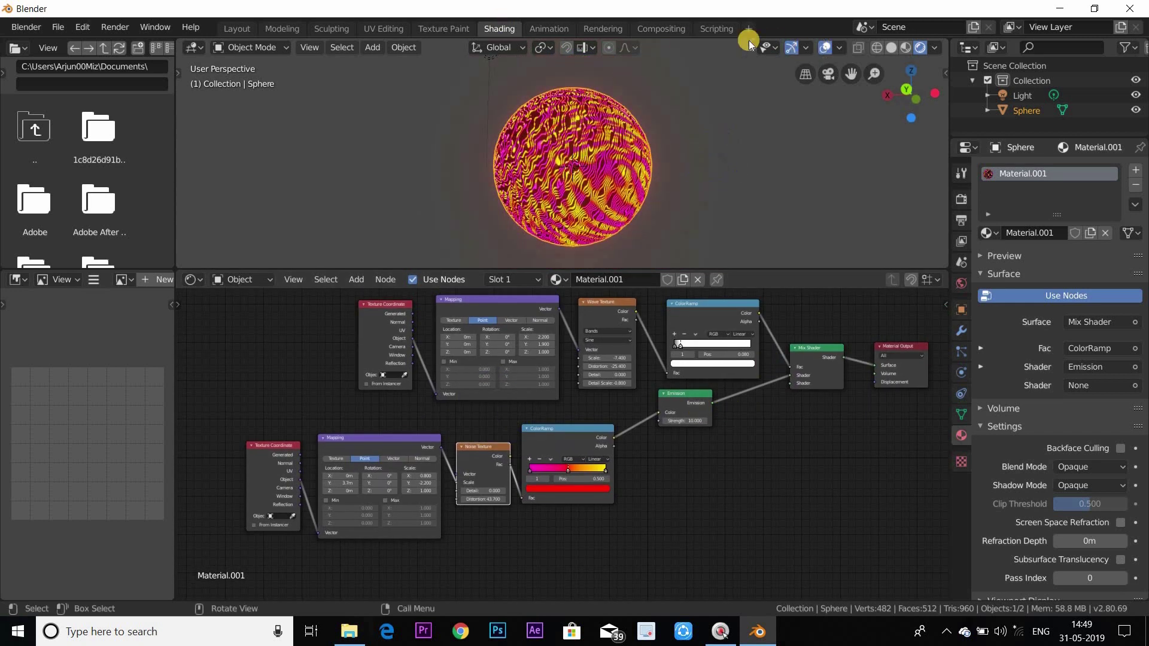
{"action": "scroll", "coordinate": [605, 176], "scroll_direction": "up", "scroll_amount": 2}
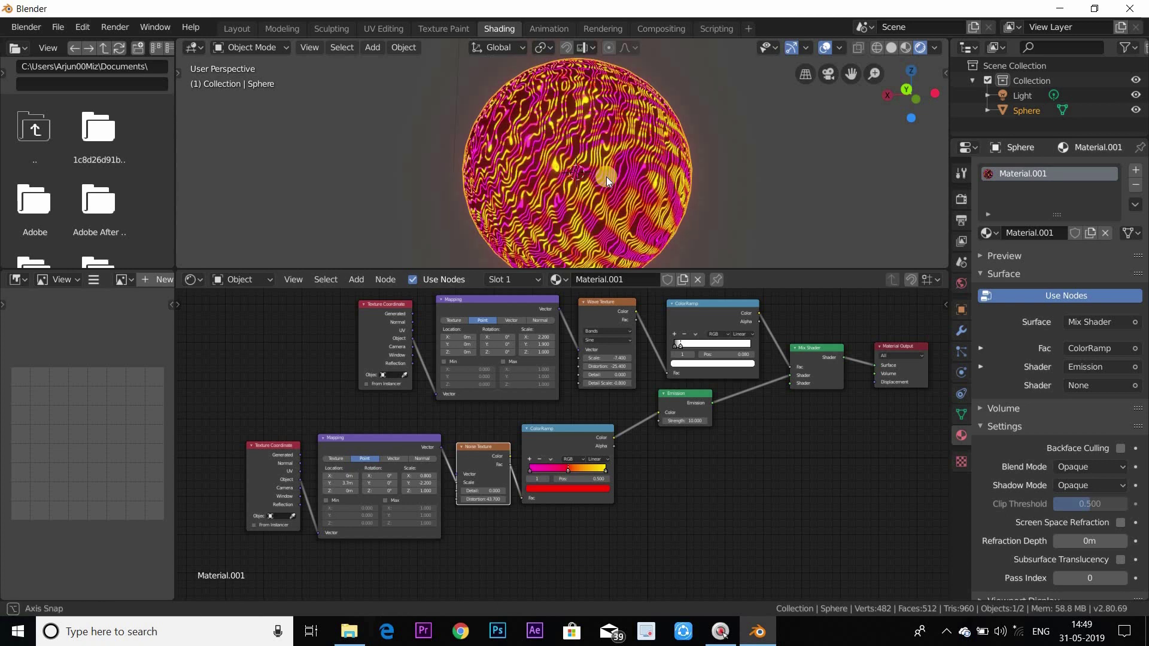
{"action": "middle_click_drag", "start_coordinate": [606, 177], "coordinate": [469, 34]}
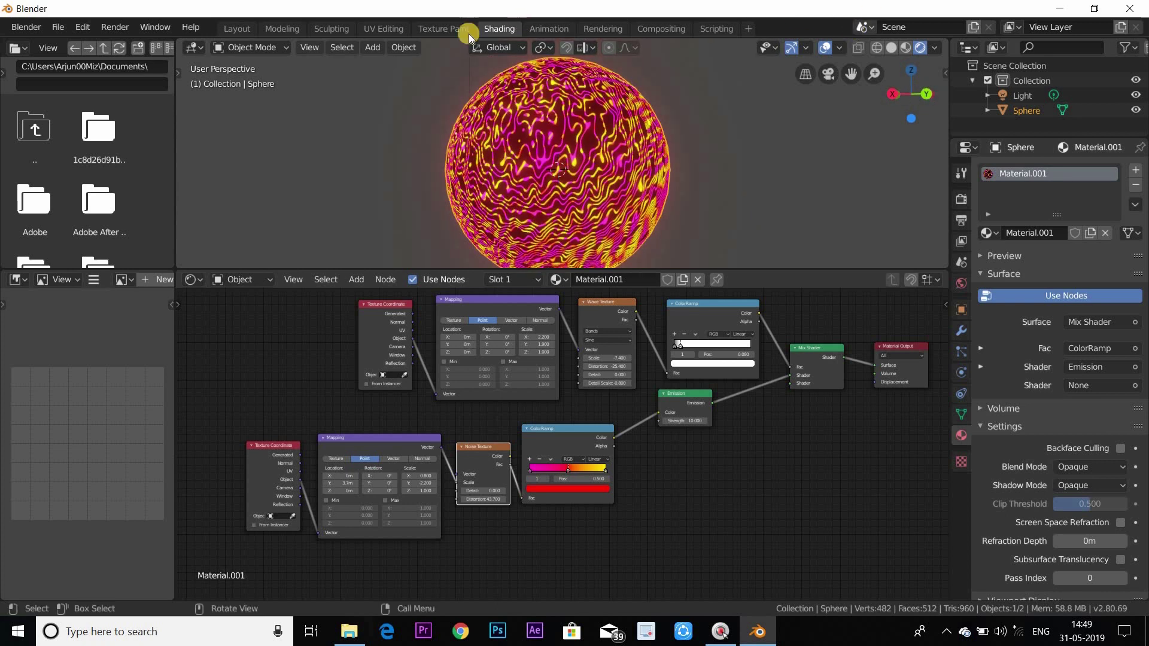
- Switch to the Layout workspace
{"action": "left_click", "coordinate": [243, 29]}
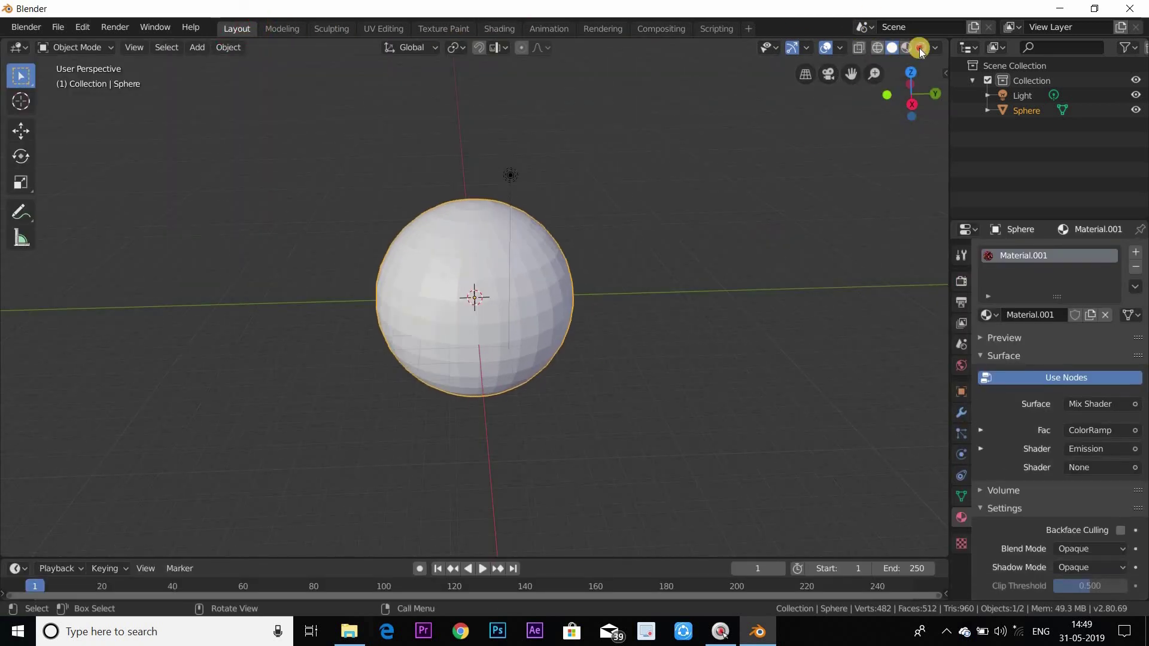
- Inspect the rendered sphere with its glowing striped material, and hide it in the viewport
{"action": "scroll", "coordinate": [692, 374], "scroll_direction": "up", "scroll_amount": 1}
{"action": "mouse_move", "coordinate": [693, 374]}
{"action": "middle_mouse_down"}
{"action": "mouse_move", "coordinate": [808, 359]}
{"action": "mouse_move", "coordinate": [629, 382]}
{"action": "middle_mouse_up"}
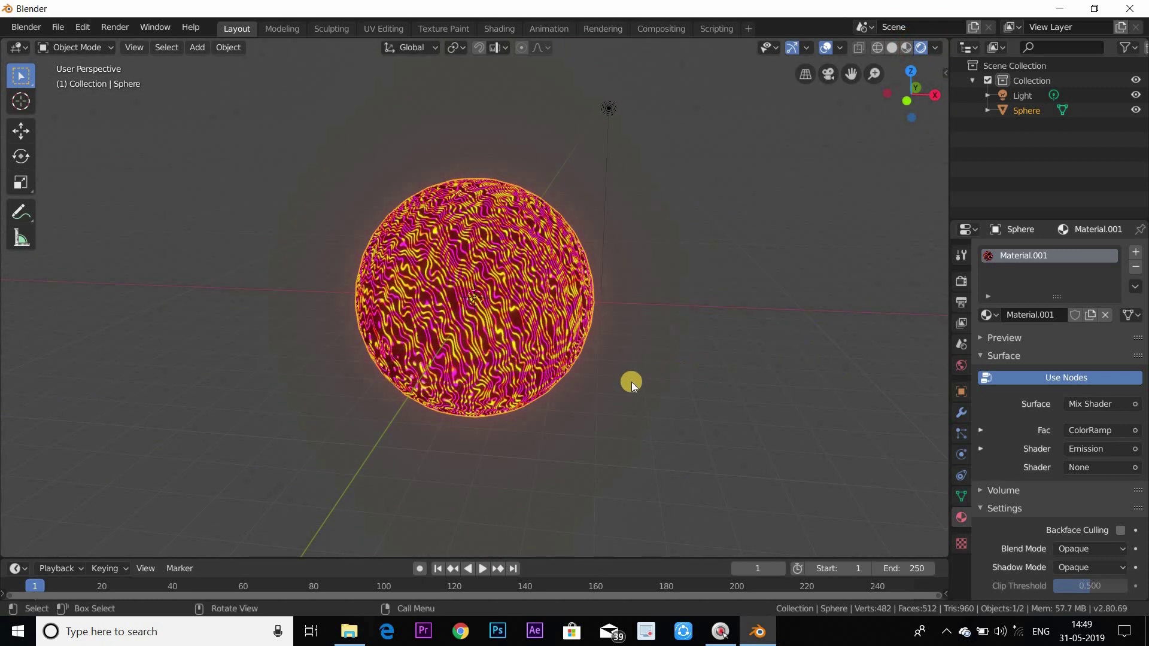
{"action": "left_click", "coordinate": [1133, 110]}
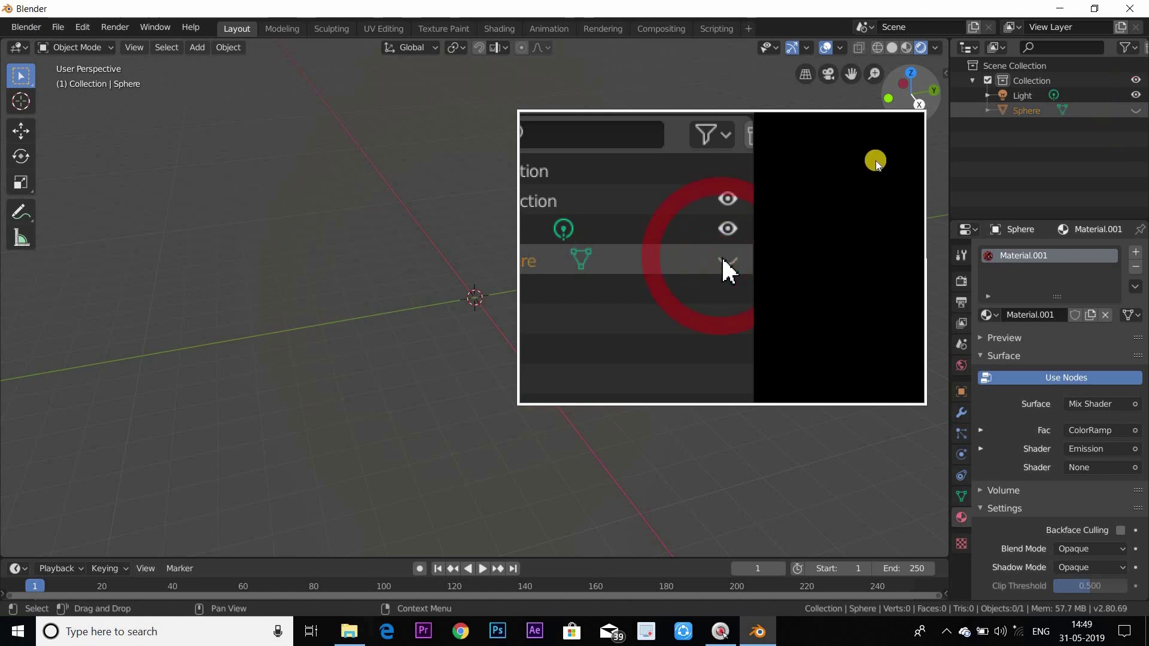
- Add a mesh cube at the scene's origin
{"action": "middle_click_drag", "start_coordinate": [580, 285], "coordinate": [579, 284]}
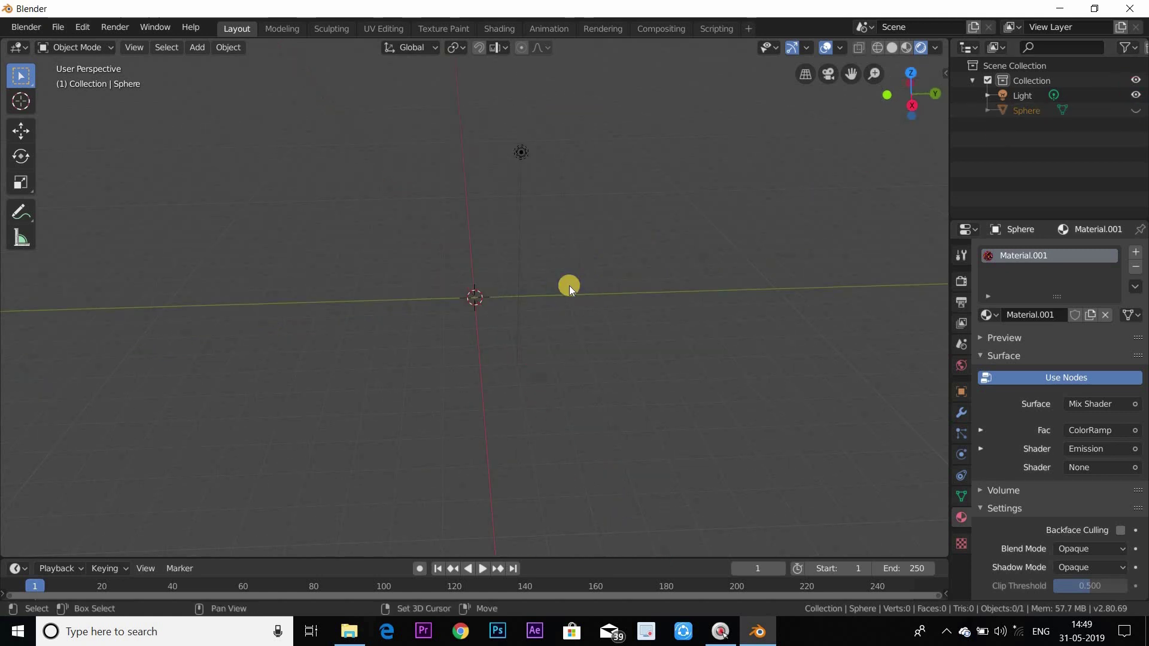
{"action": "key", "text": "shift+a"}
{"action": "mouse_move", "coordinate": [569, 285]}
{"action": "left_click", "coordinate": [656, 296]}
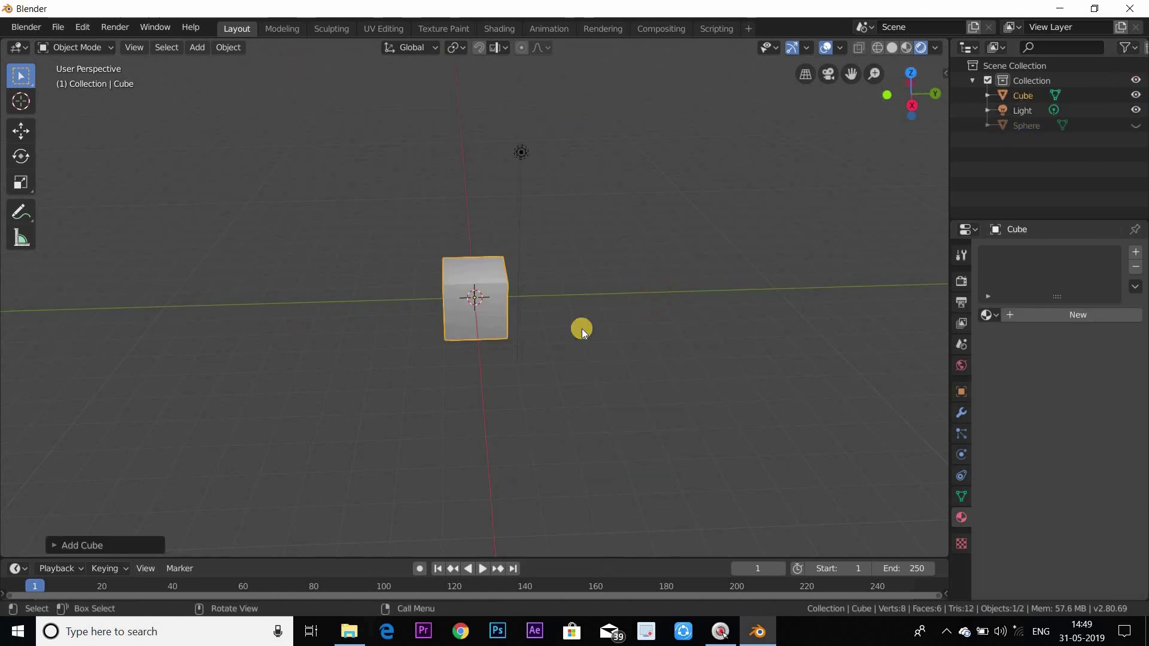
{"action": "middle_click_drag", "start_coordinate": [582, 328], "coordinate": [534, 325]}
{"action": "scroll", "coordinate": [537, 323], "scroll_direction": "up", "scroll_amount": 3}
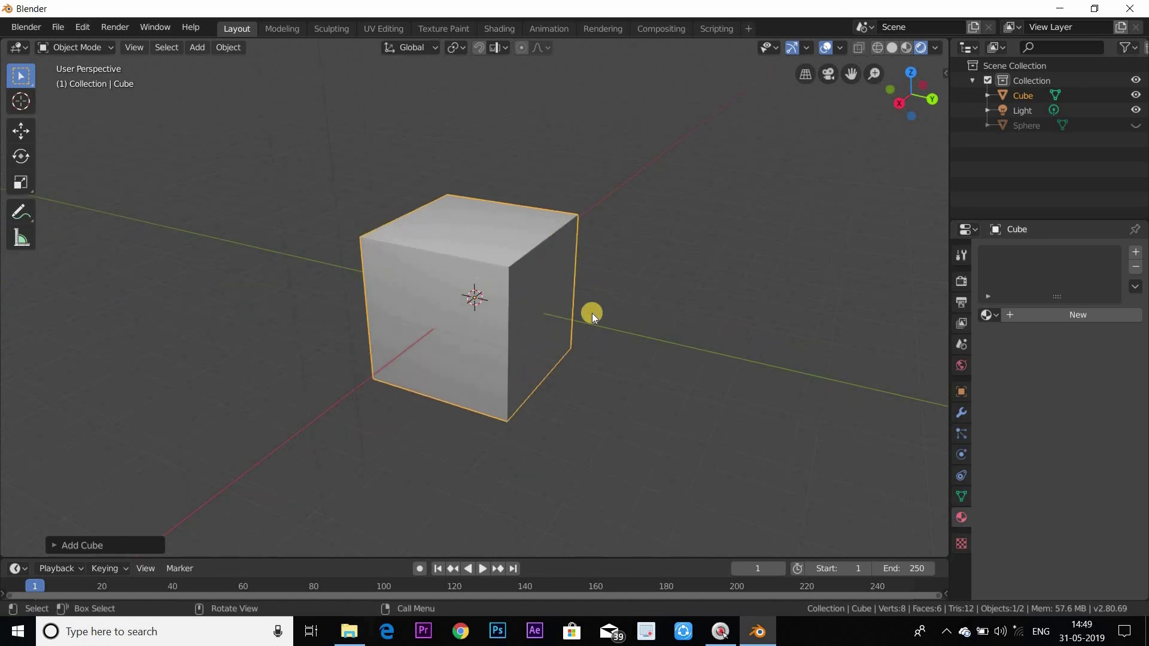
{"action": "scroll", "coordinate": [590, 313], "scroll_direction": "down", "scroll_amount": 2}
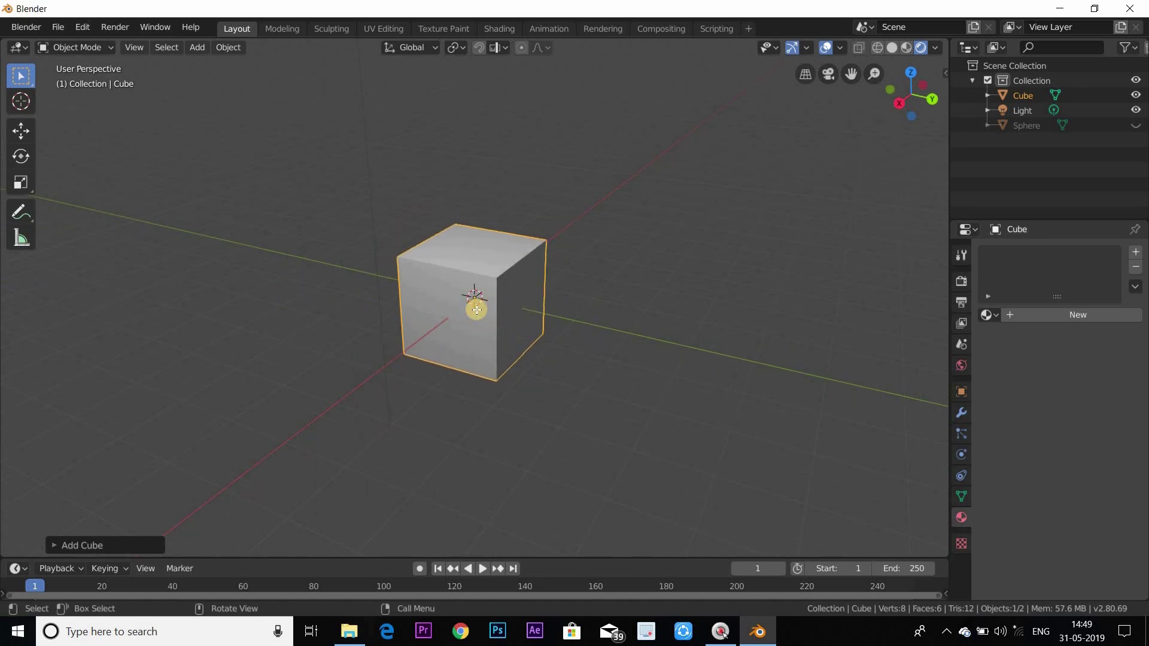
- In Edit Mode with face selection, delete the cube's two opposite faces that the X axis passes through
{"action": "key", "text": "Tab"}
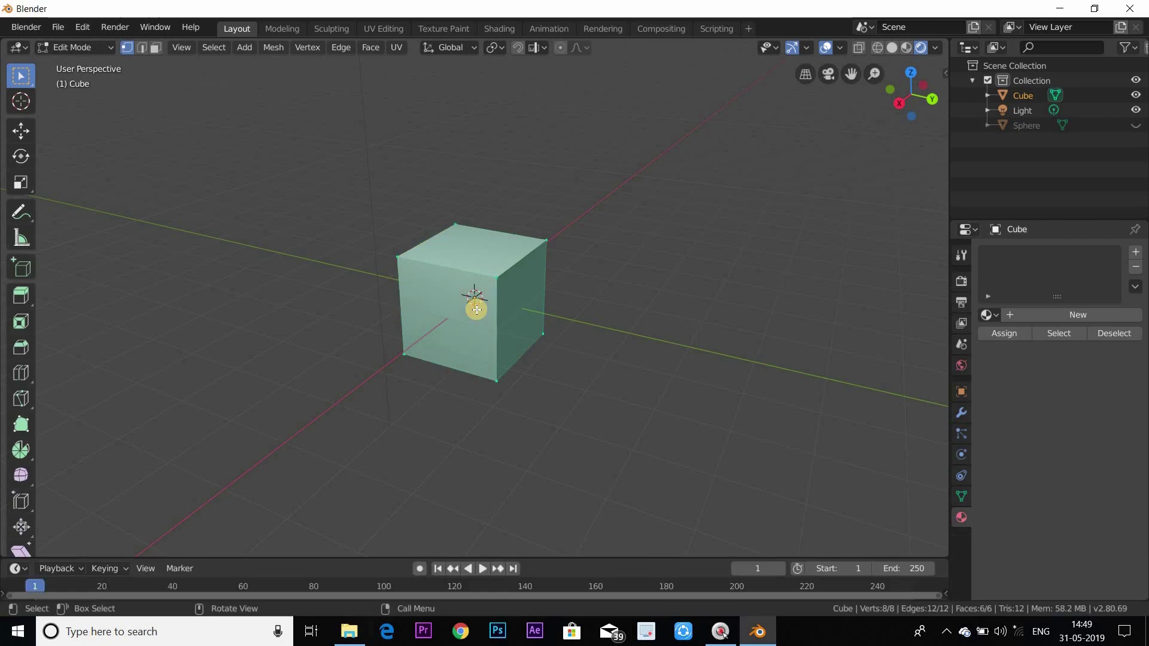
{"action": "left_click", "coordinate": [633, 348]}
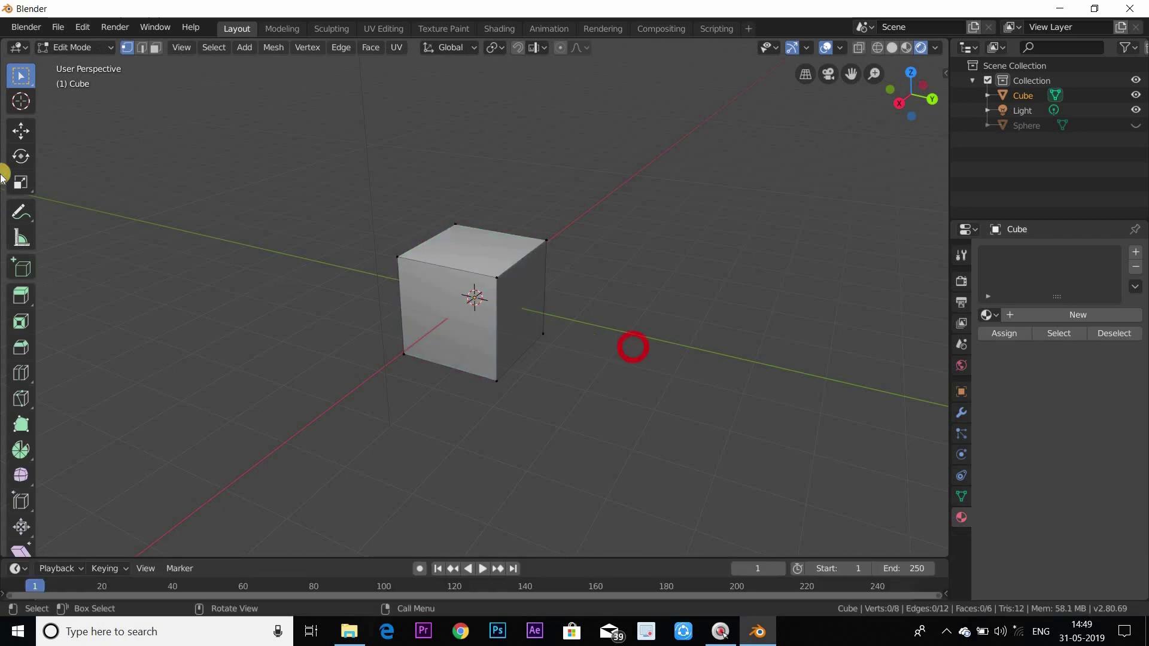
{"action": "left_click", "coordinate": [151, 51]}
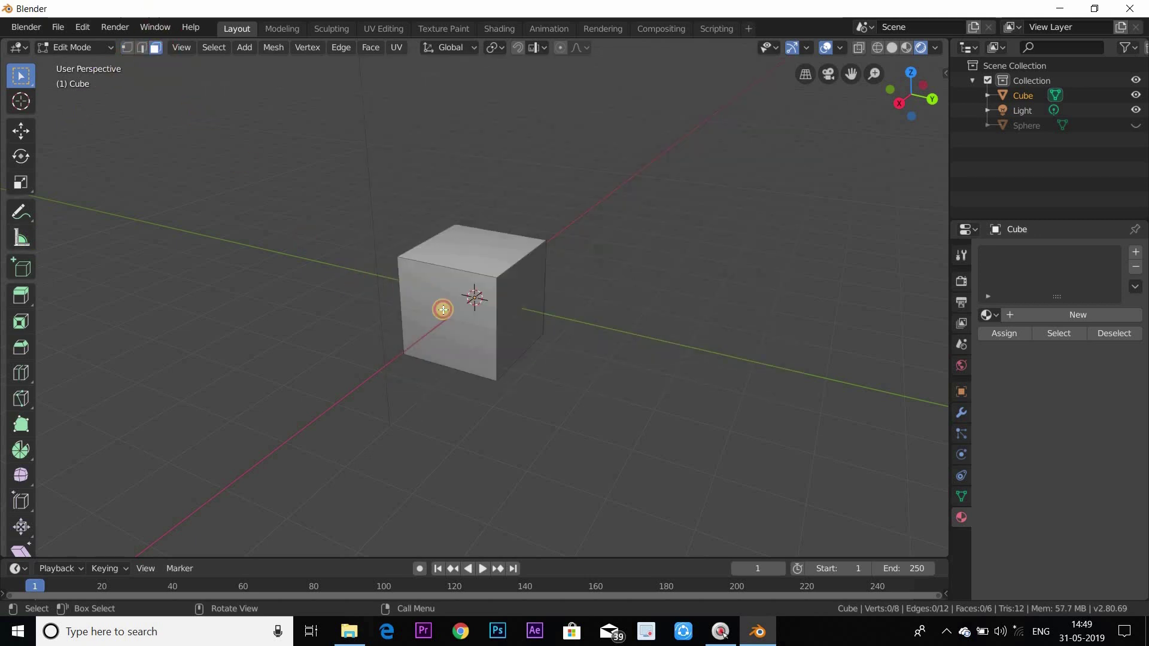
{"action": "left_click", "coordinate": [442, 310]}
{"action": "middle_click_drag", "start_coordinate": [448, 303], "coordinate": [498, 301]}
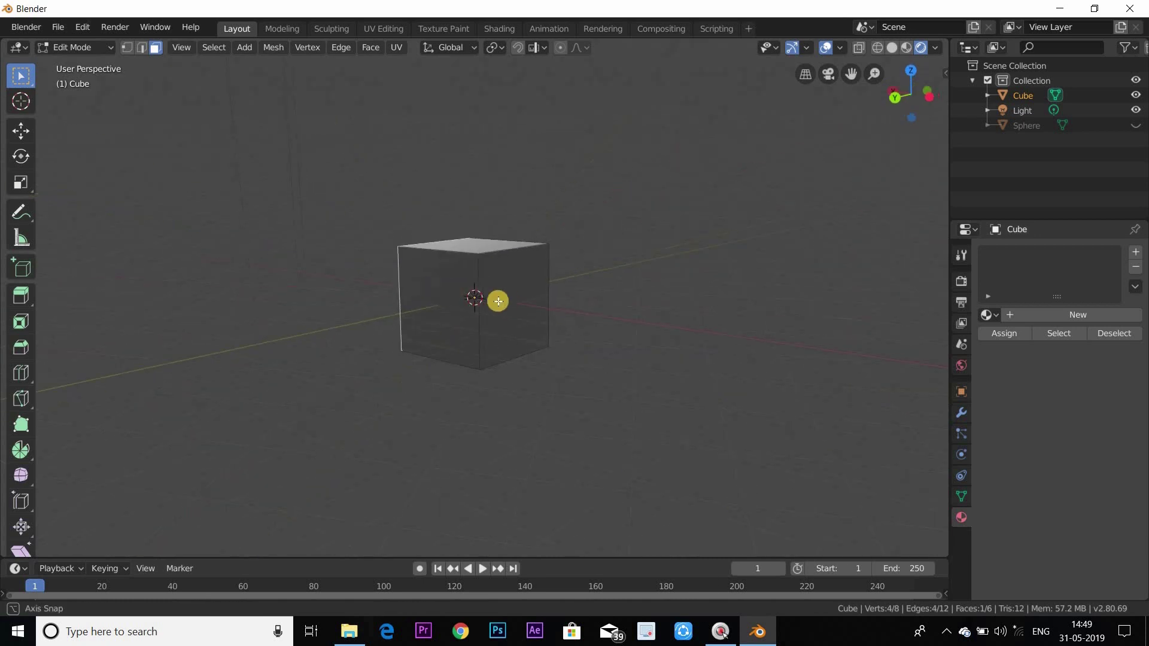
{"action": "left_click", "coordinate": [507, 301], "text": "shift"}
{"action": "middle_click_drag", "start_coordinate": [436, 402], "coordinate": [490, 397]}
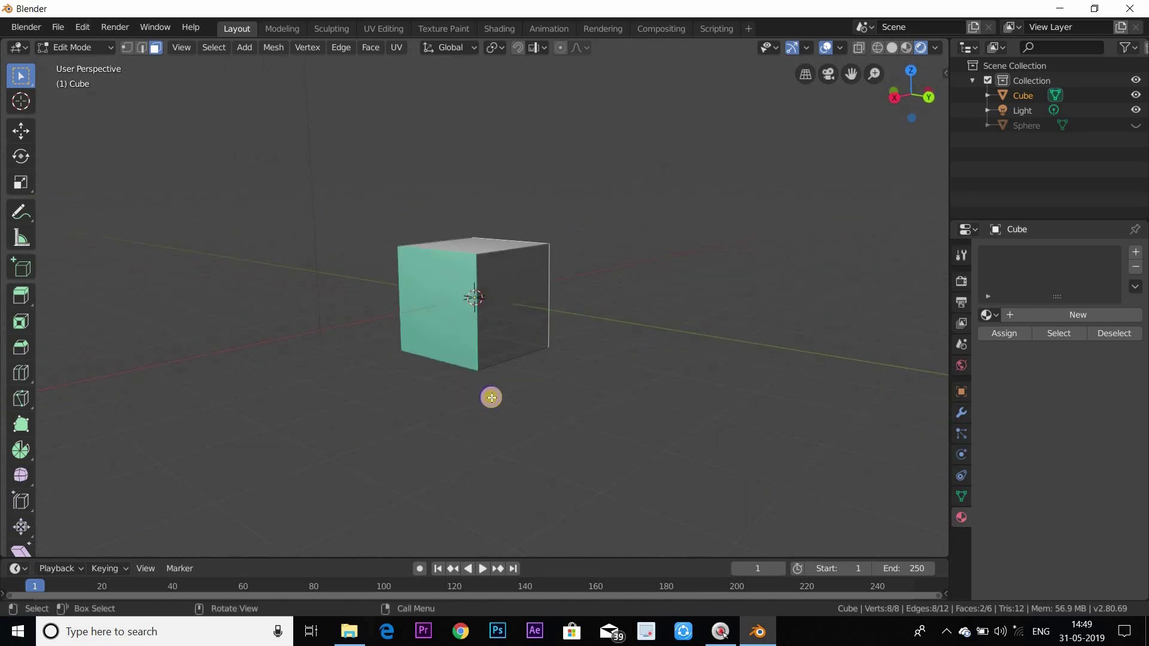
{"action": "key", "text": "x"}
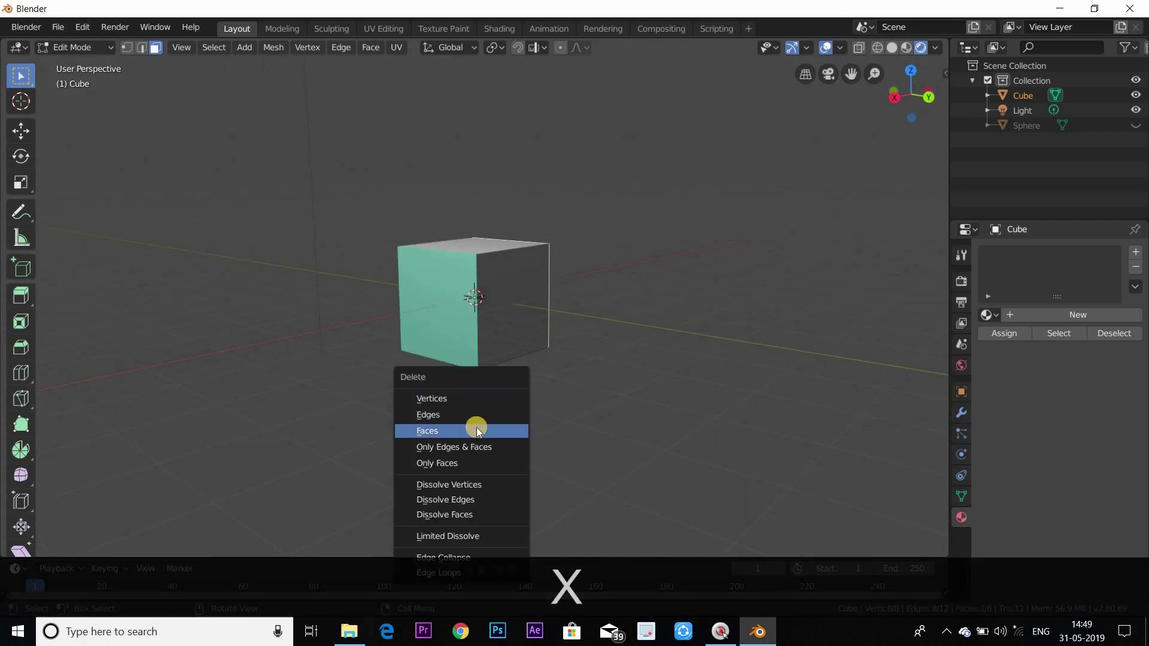
{"action": "left_click", "coordinate": [476, 428]}
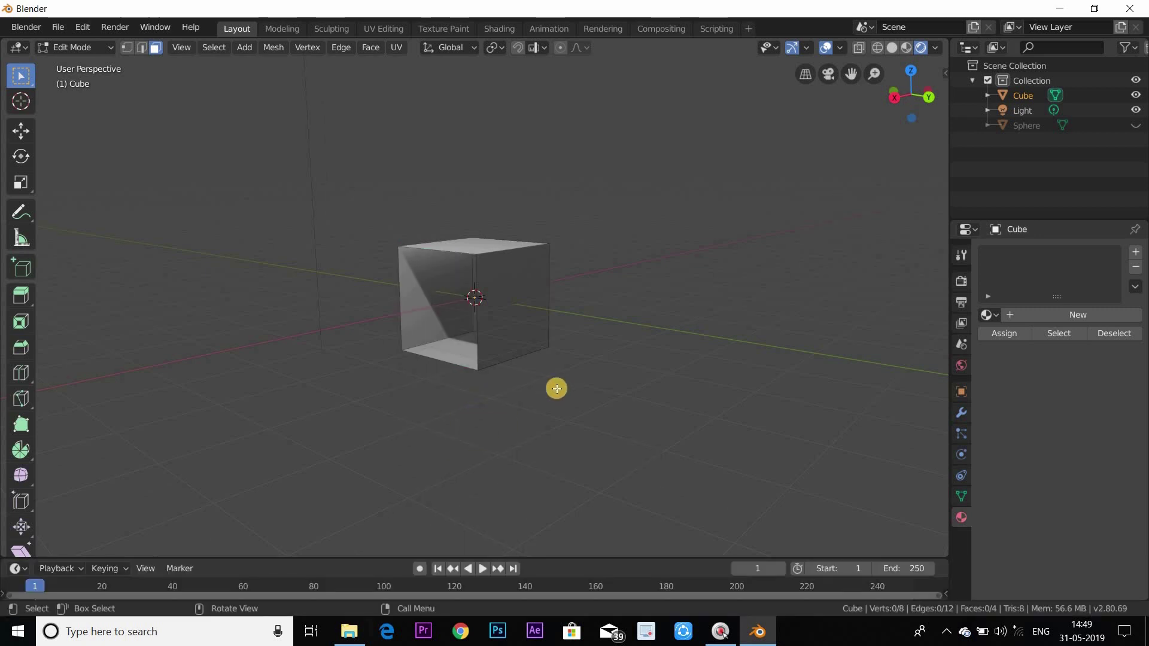
- Select all four remaining faces of the open cube
{"action": "middle_click_drag", "start_coordinate": [557, 389], "coordinate": [477, 342]}
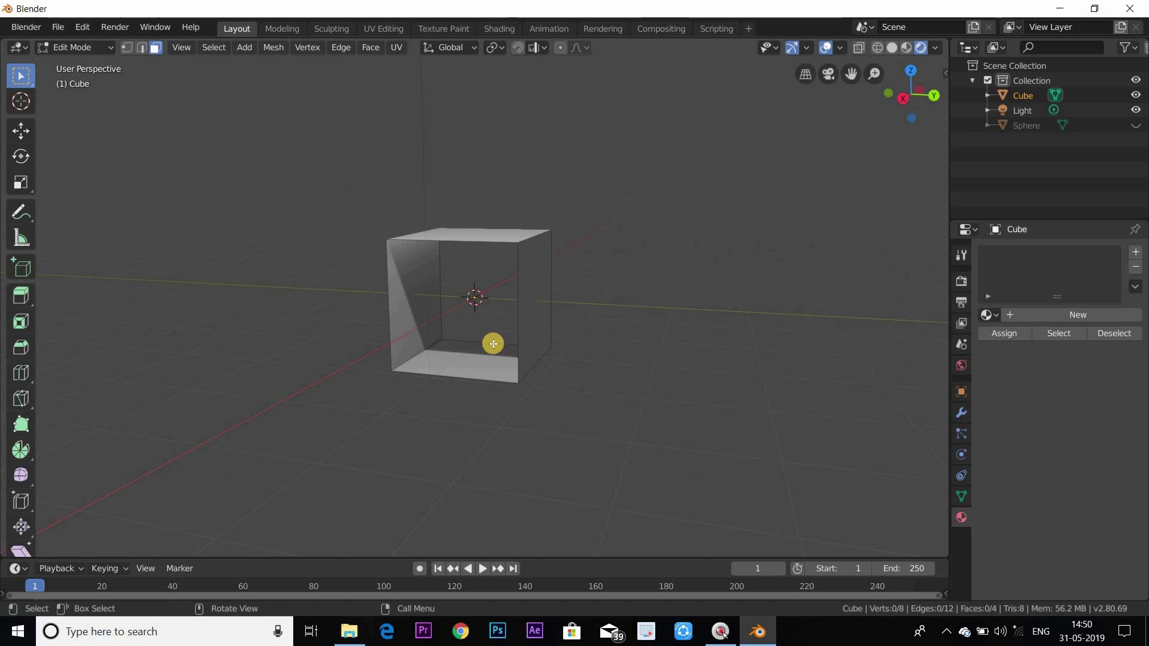
{"action": "scroll", "coordinate": [482, 307], "scroll_direction": "up", "scroll_amount": 2}
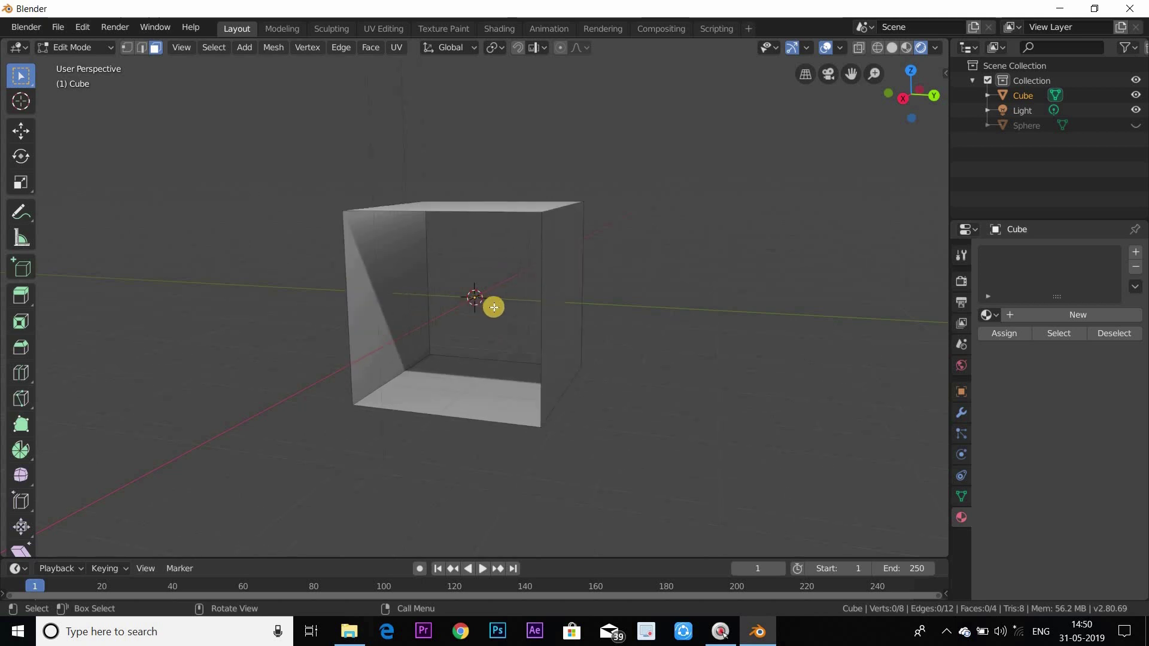
{"action": "mouse_move", "coordinate": [482, 310]}
{"action": "middle_mouse_down"}
{"action": "mouse_move", "coordinate": [444, 291]}
{"action": "mouse_move", "coordinate": [480, 310]}
{"action": "middle_mouse_up"}
{"action": "left_click", "coordinate": [385, 264]}
{"action": "left_click", "coordinate": [385, 264]}
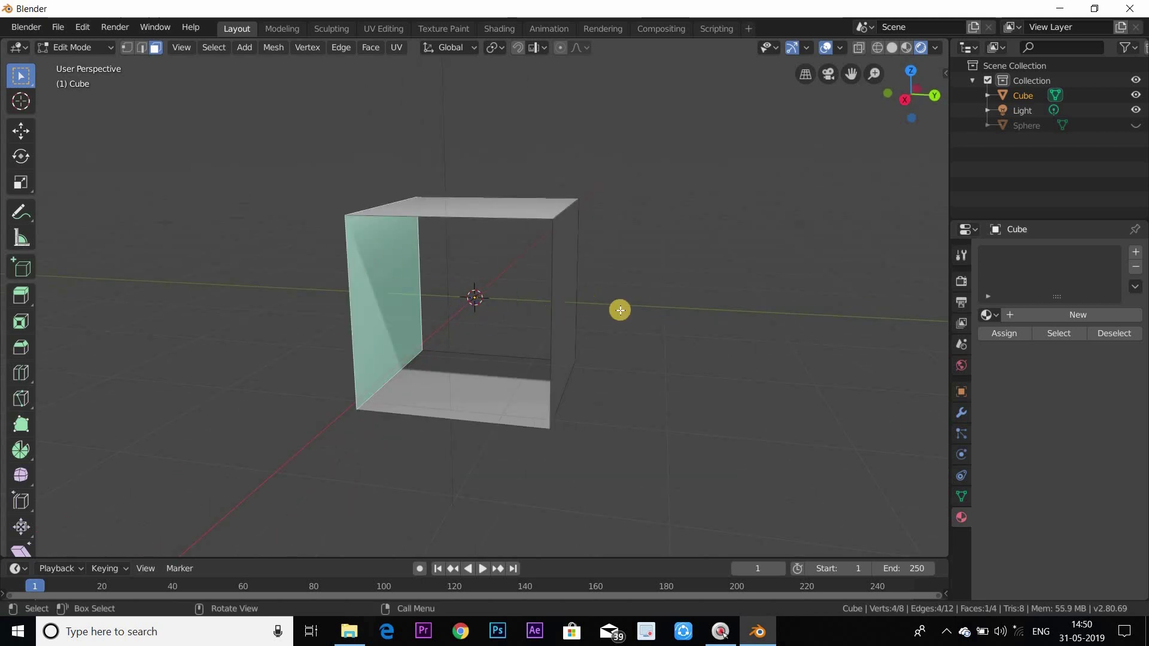
{"action": "left_click", "coordinate": [586, 323]}
{"action": "key", "text": "a"}
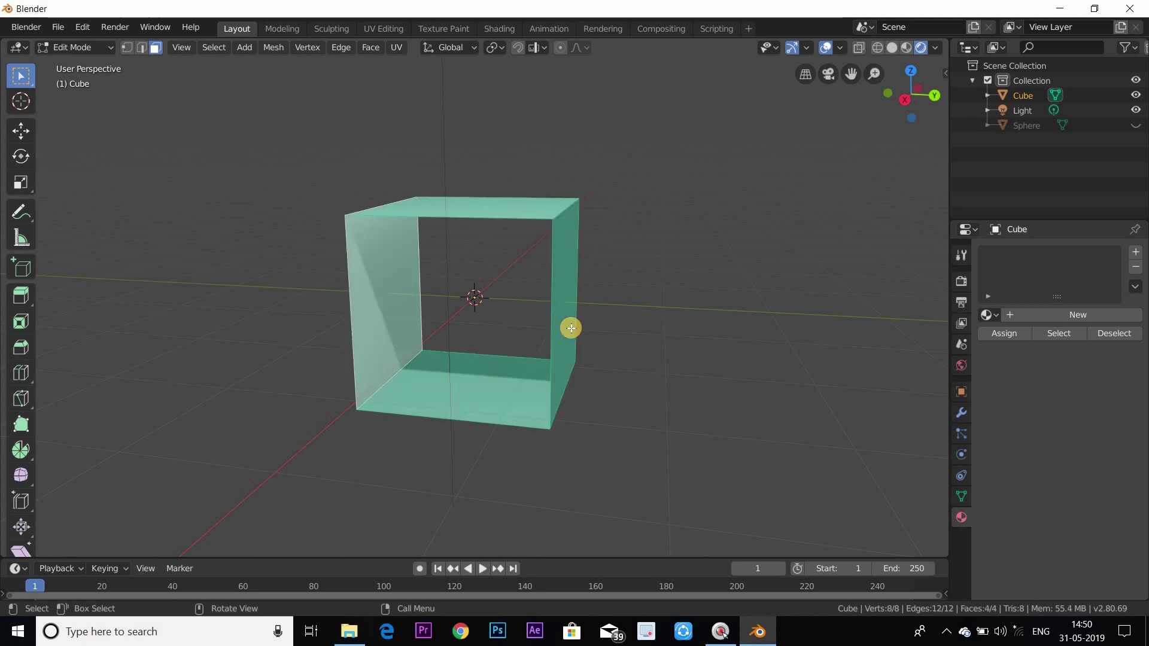
{"action": "key", "text": "e"}
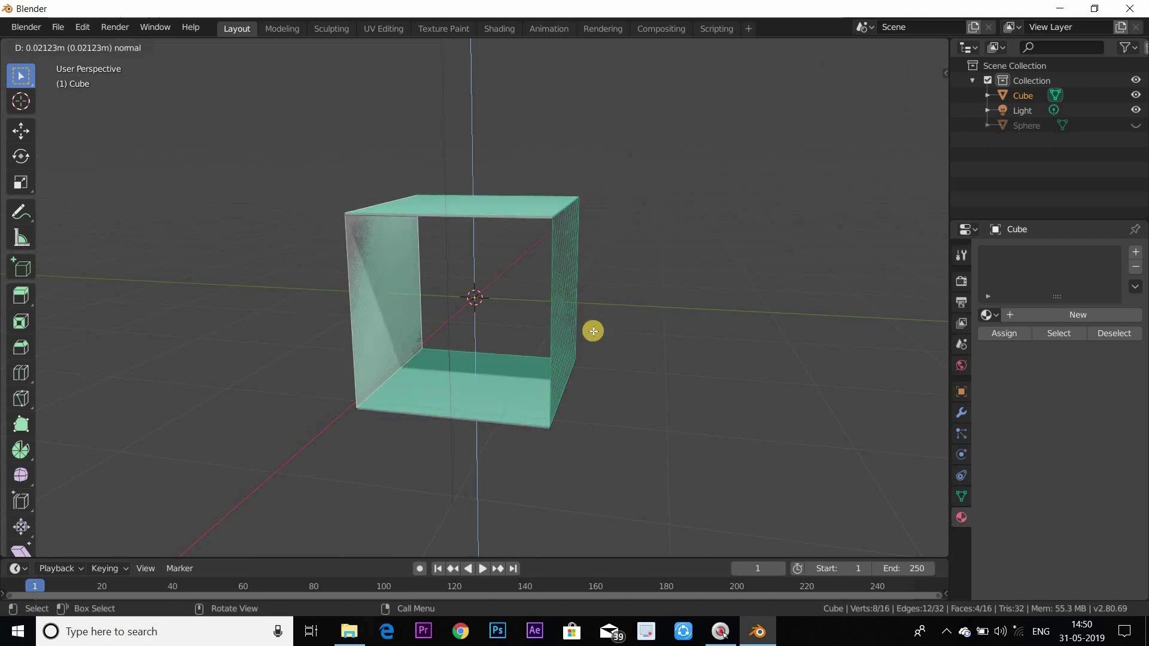
{"action": "key", "text": "Escape"}
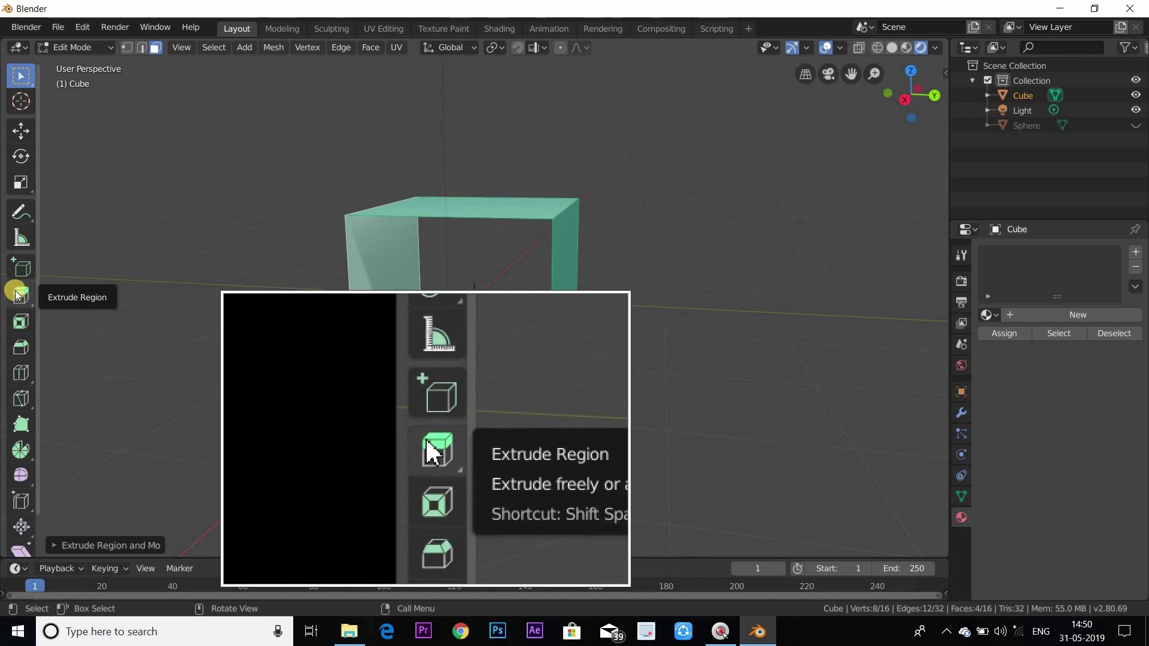
{"action": "left_click_drag", "start_coordinate": [17, 294], "coordinate": [62, 336]}
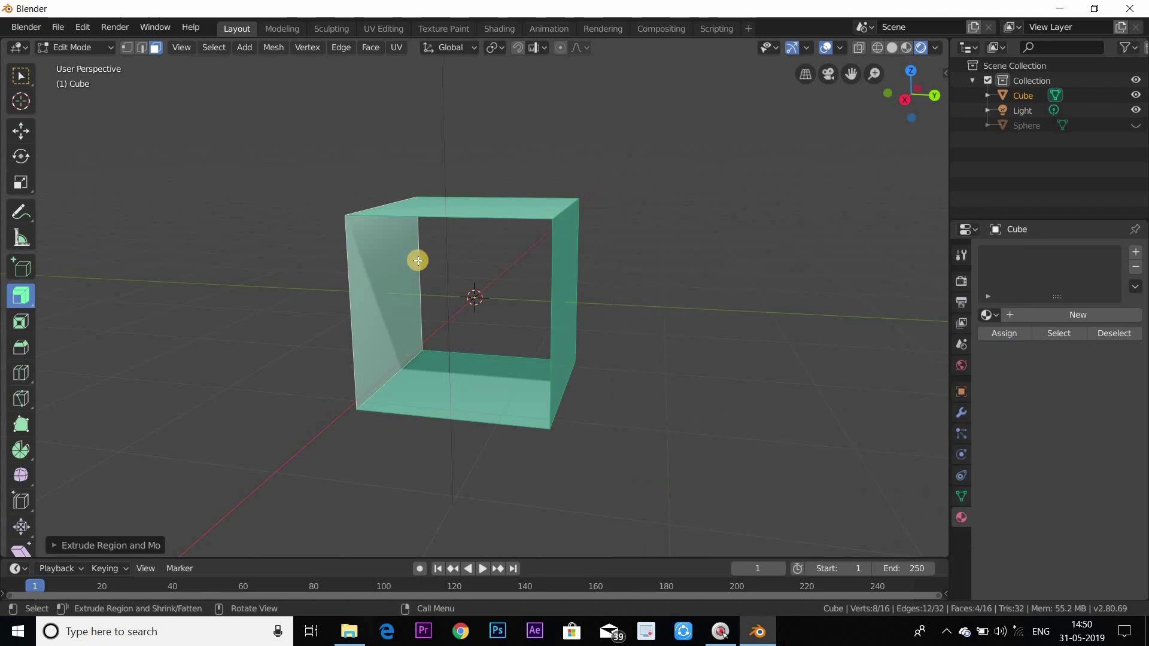
{"action": "left_click_drag", "start_coordinate": [436, 260], "coordinate": [177, 294]}
{"action": "right_click", "coordinate": [173, 295]}
- Extrude all four faces outward with Extrude Region to give the open cube's walls a visible thickness
{"action": "left_click", "coordinate": [16, 294]}
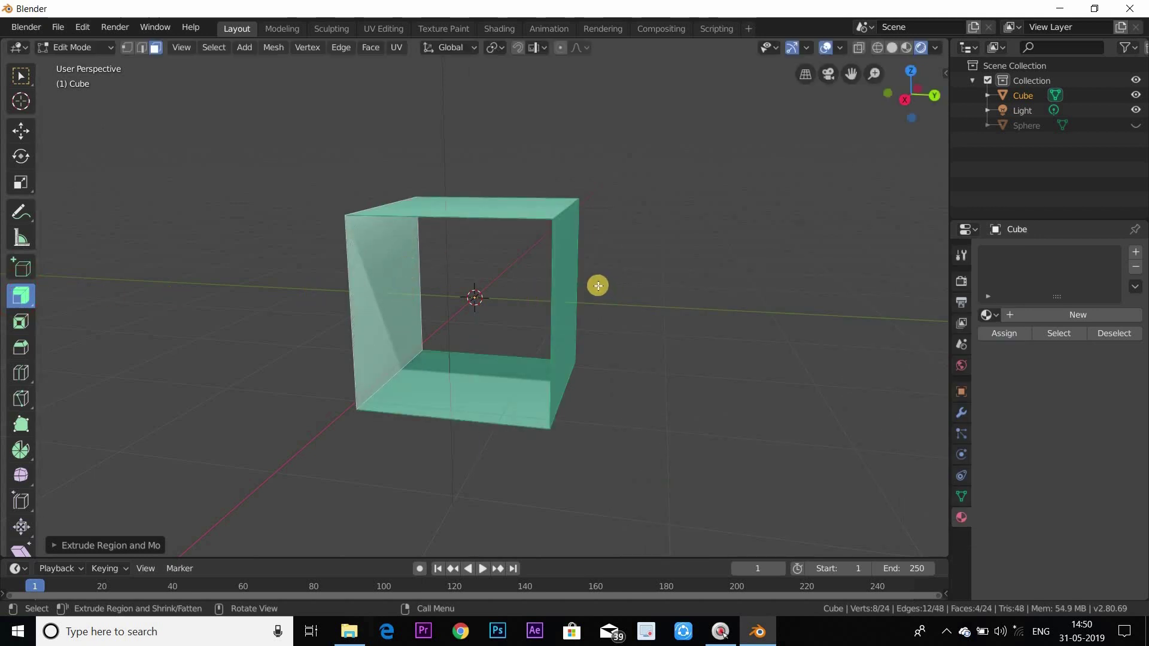
{"action": "mouse_move", "coordinate": [600, 282]}
{"action": "left_mouse_down"}
{"action": "mouse_move", "coordinate": [572, 285]}
{"action": "mouse_move", "coordinate": [606, 282]}
{"action": "left_mouse_up"}
{"action": "middle_click_drag", "start_coordinate": [776, 257], "coordinate": [681, 299]}
{"action": "left_click", "coordinate": [626, 321]}
{"action": "middle_click_drag", "start_coordinate": [425, 329], "coordinate": [450, 293]}
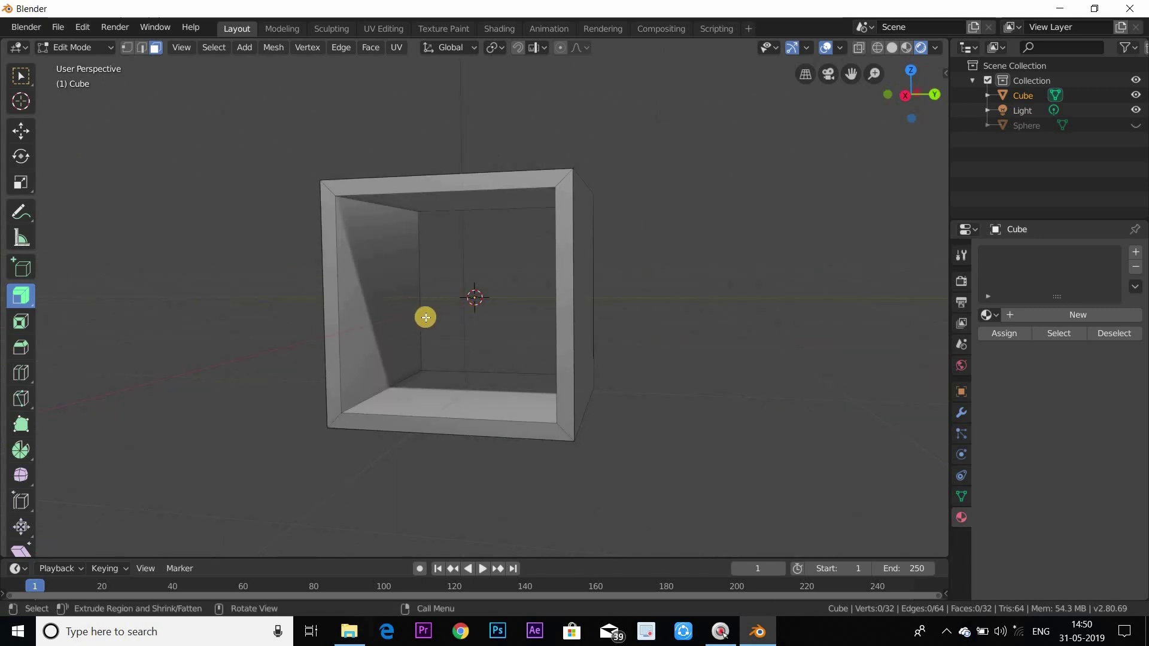
{"action": "middle_click_drag", "start_coordinate": [425, 317], "coordinate": [409, 362]}
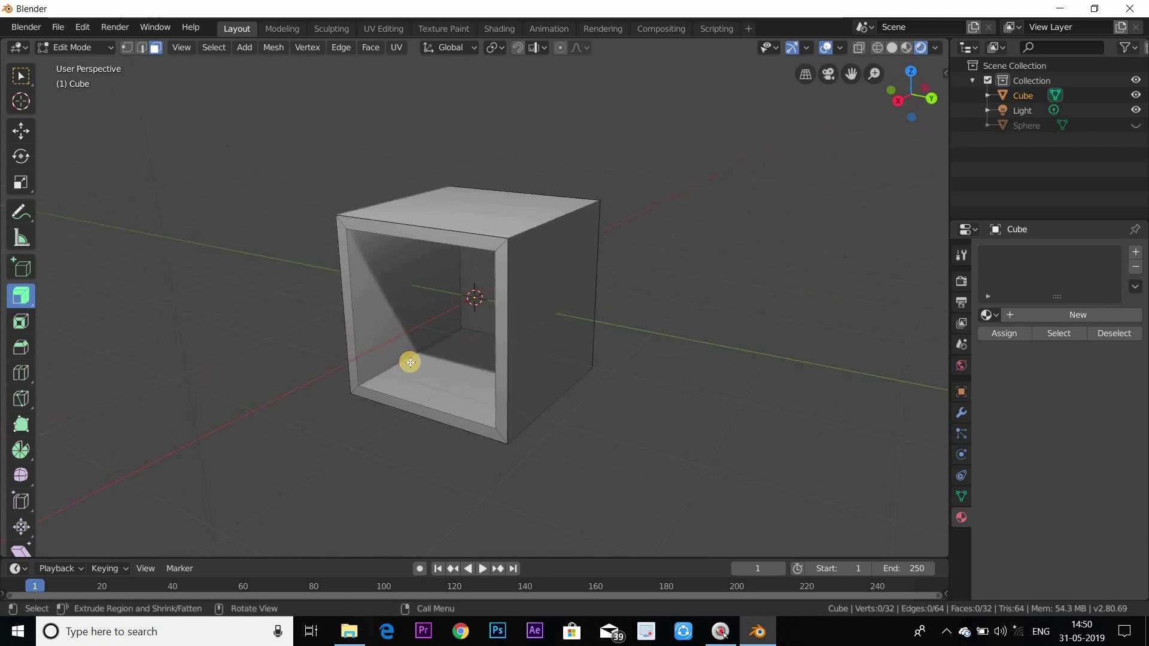
- Return to Object Mode and scale the hollow cube by about 10.5 along global X into a long tunnel
{"action": "key", "text": "Tab"}
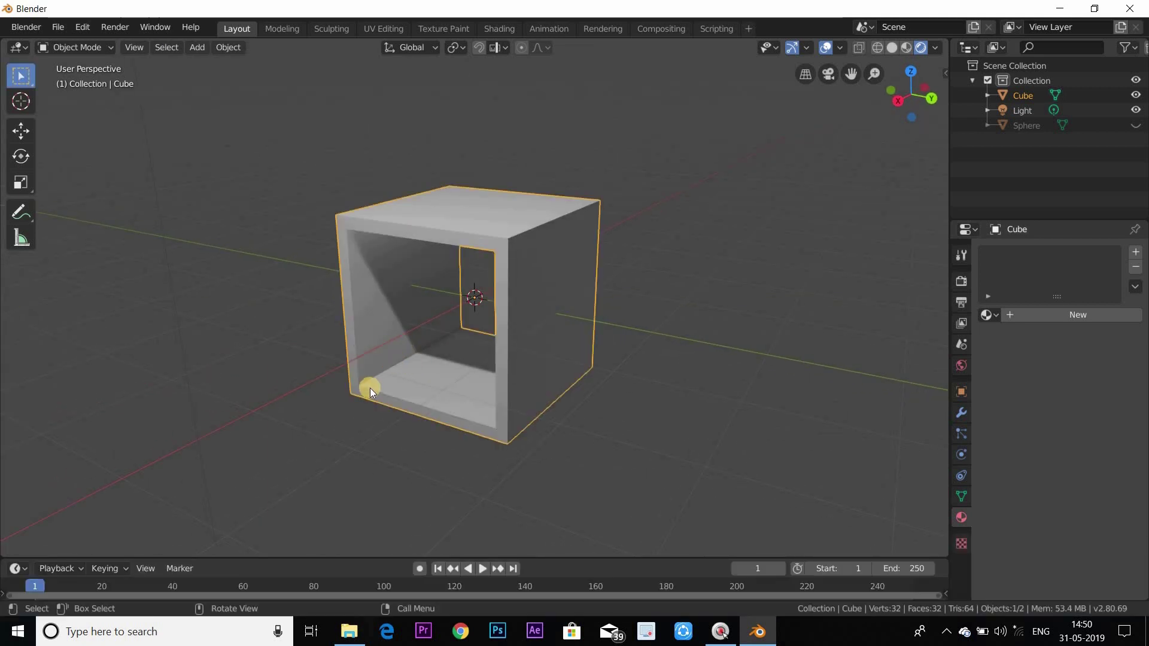
{"action": "key", "text": "s"}
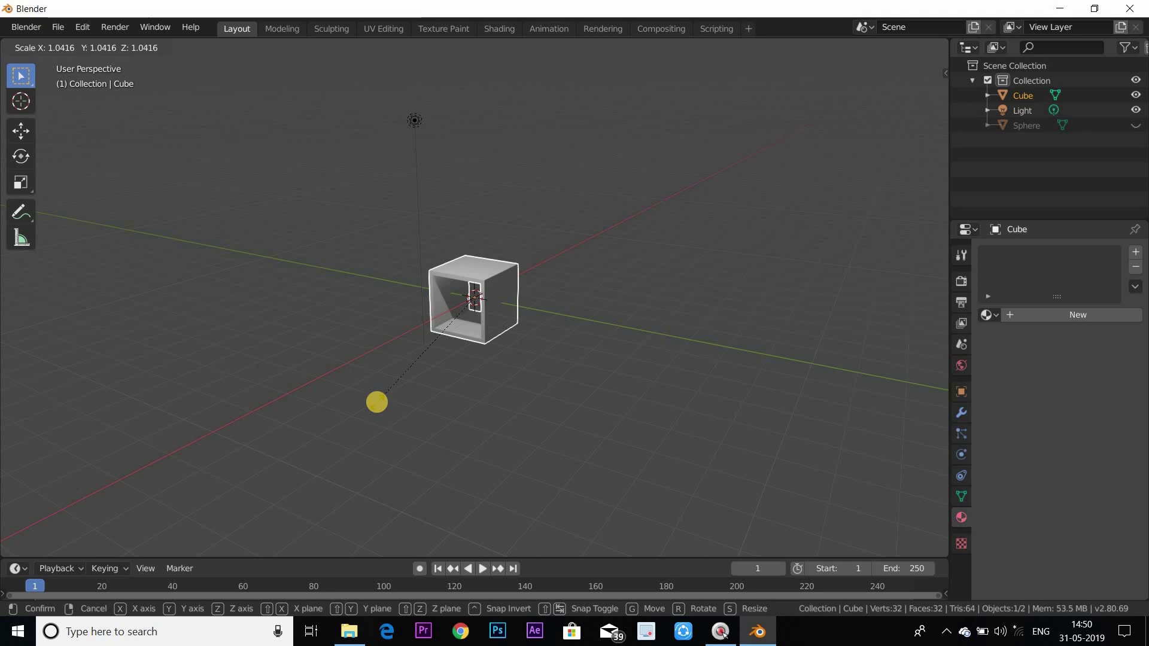
{"action": "key", "text": "x"}
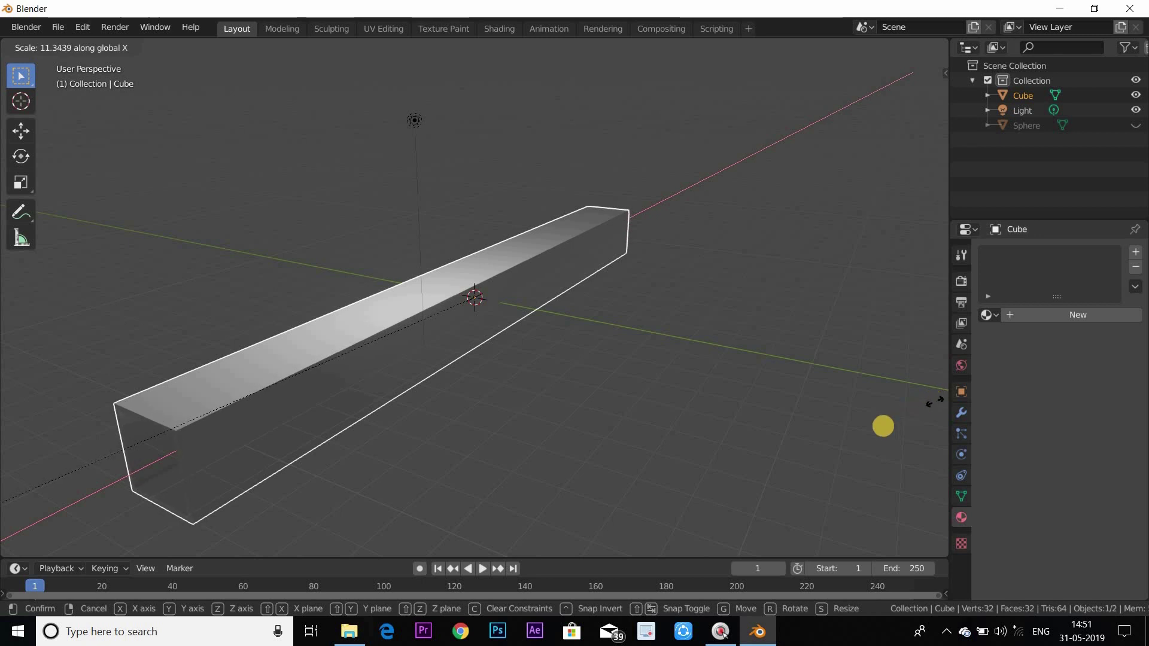
{"action": "left_click", "coordinate": [116, 376]}
{"action": "middle_click_drag", "start_coordinate": [425, 441], "coordinate": [573, 390]}
{"action": "scroll", "coordinate": [547, 335], "scroll_direction": "up", "scroll_amount": 1}
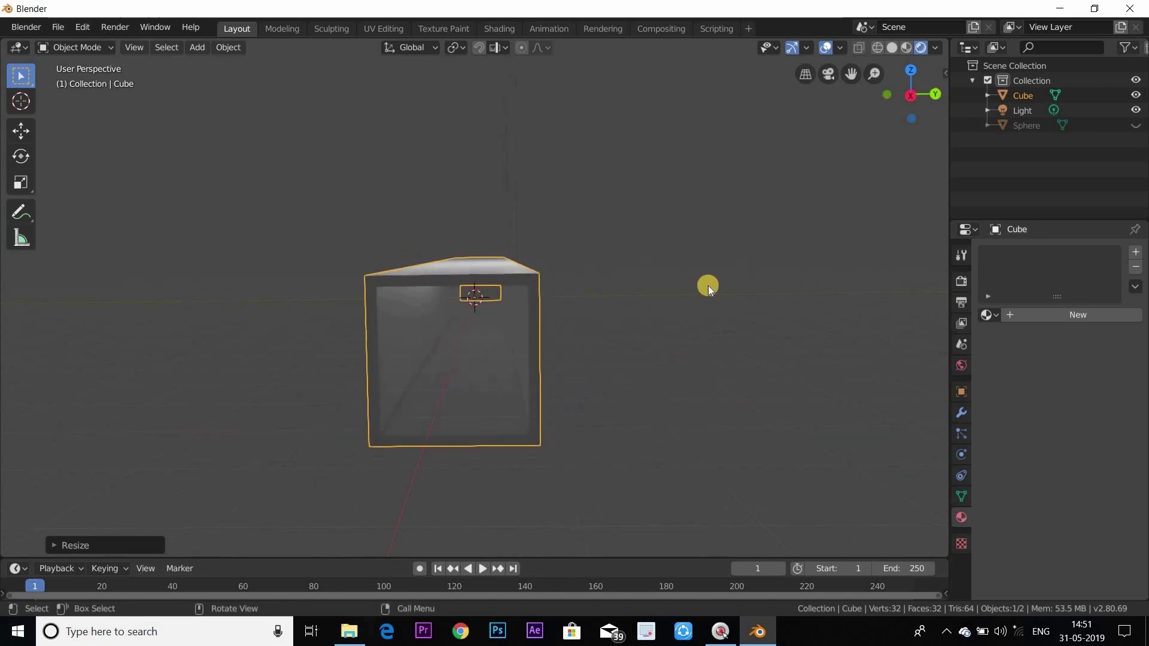
- Give the tunnel a new Principled BSDF material with a near-black Base Color and Metallic 1.000
{"action": "left_click", "coordinate": [1012, 311]}
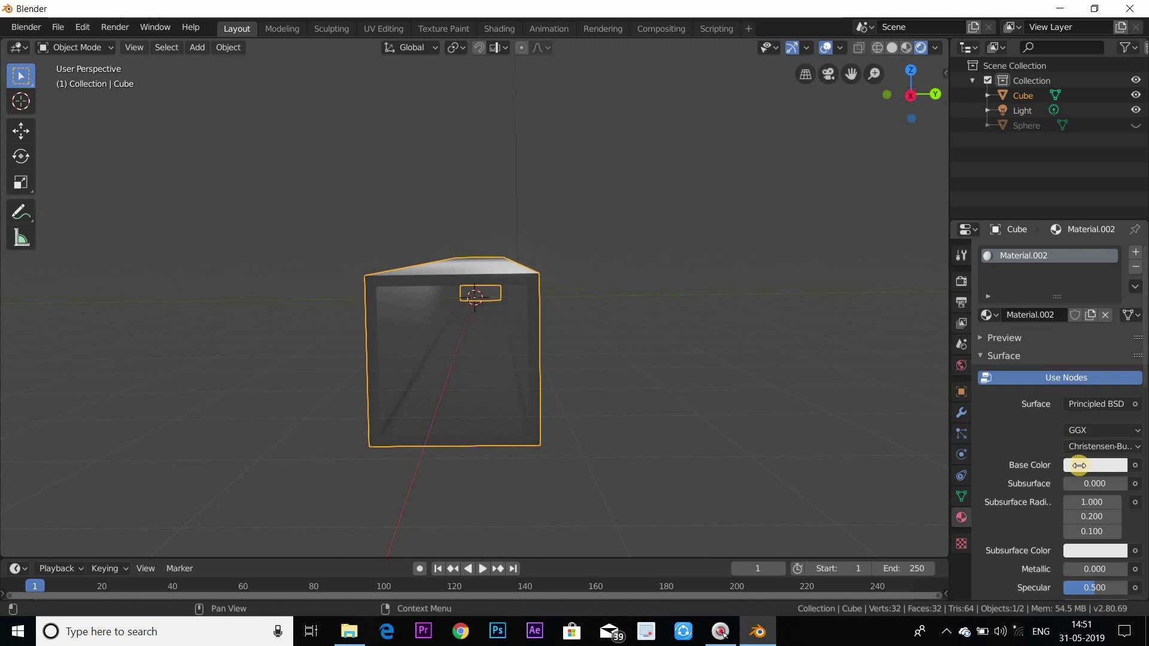
{"action": "scroll", "coordinate": [1079, 453], "scroll_direction": "down", "scroll_amount": 2}
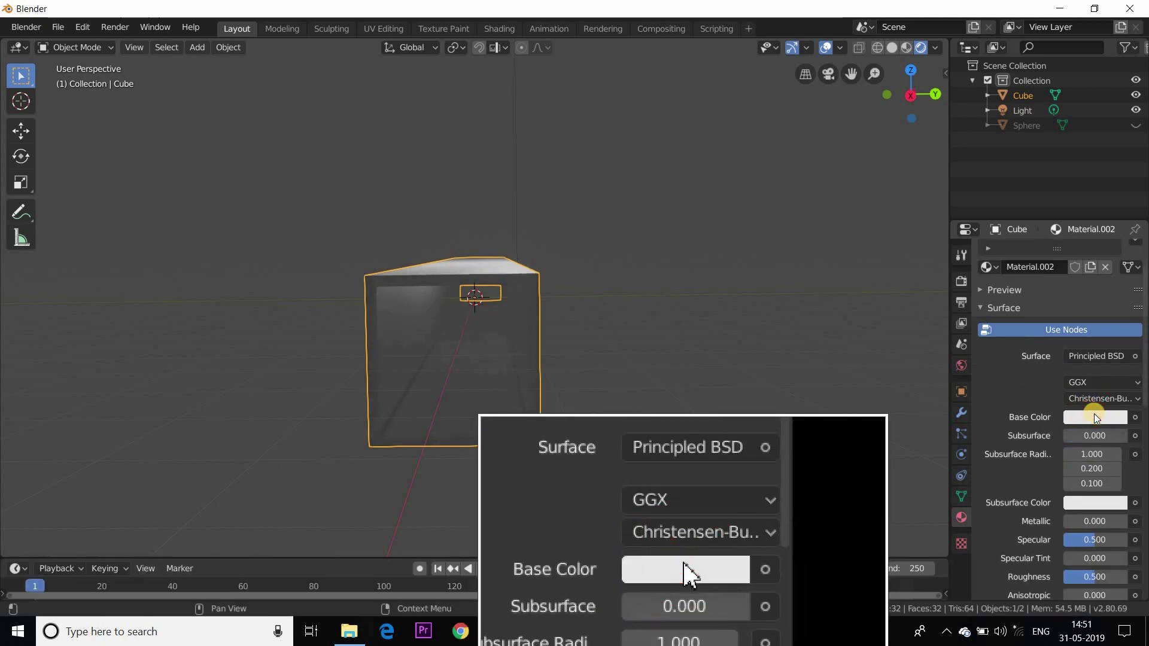
{"action": "left_click", "coordinate": [1098, 417]}
{"action": "left_click_drag", "start_coordinate": [1113, 267], "coordinate": [1111, 298]}
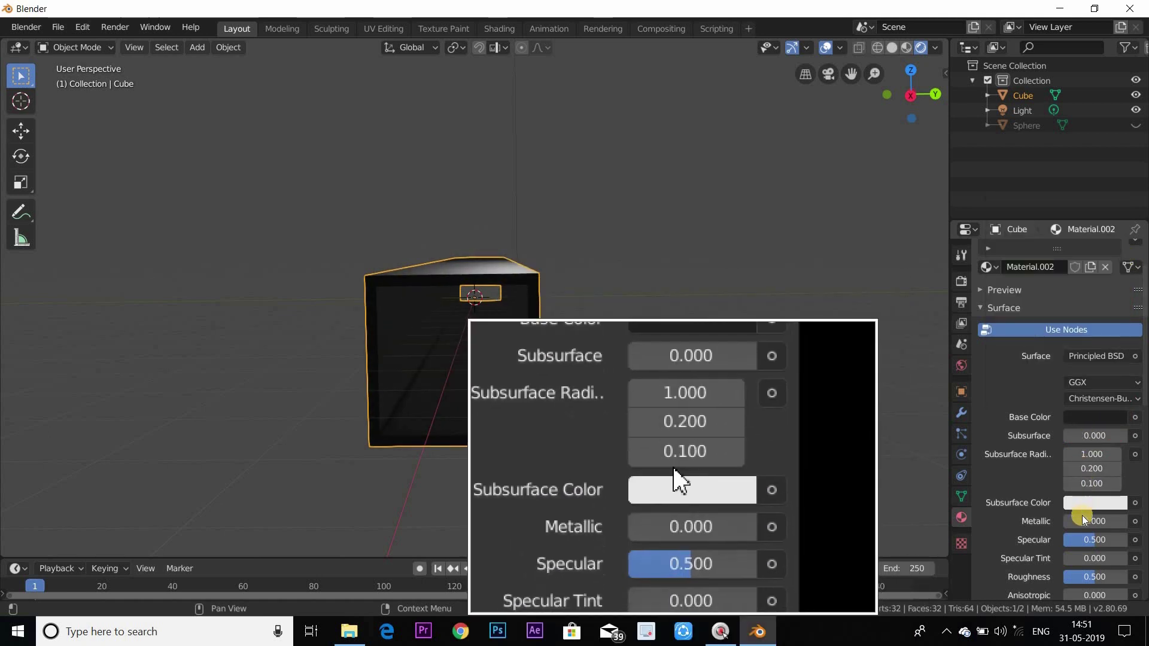
{"action": "mouse_move", "coordinate": [1112, 521]}
{"action": "left_mouse_down"}
{"action": "mouse_move", "coordinate": [136, 521]}
{"action": "mouse_move", "coordinate": [1108, 515]}
{"action": "left_mouse_up"}
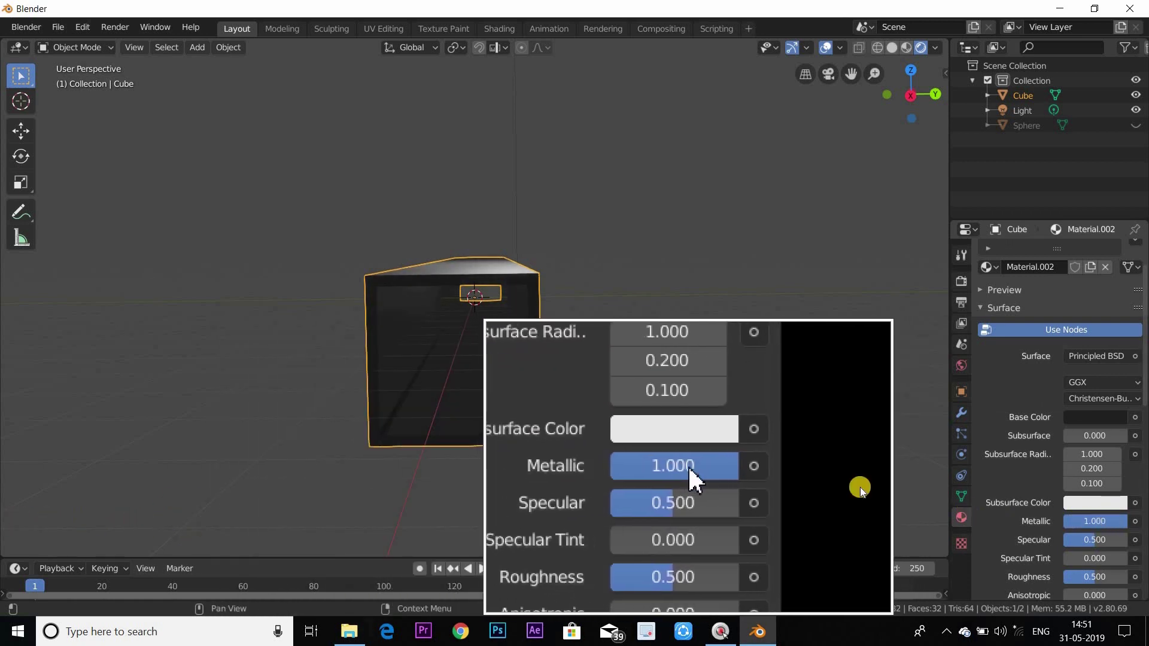
{"action": "middle_click_drag", "start_coordinate": [552, 371], "coordinate": [513, 366]}
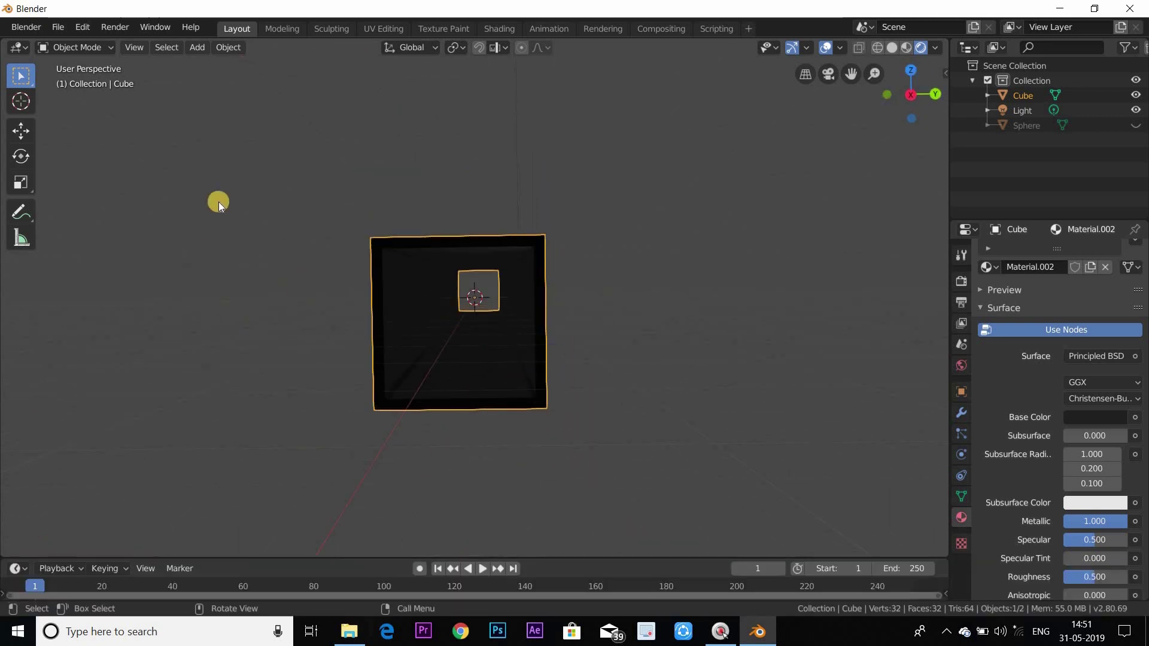
- In Edit Mode, select the tunnel's four inner wall faces together
{"action": "key", "text": "Tab"}
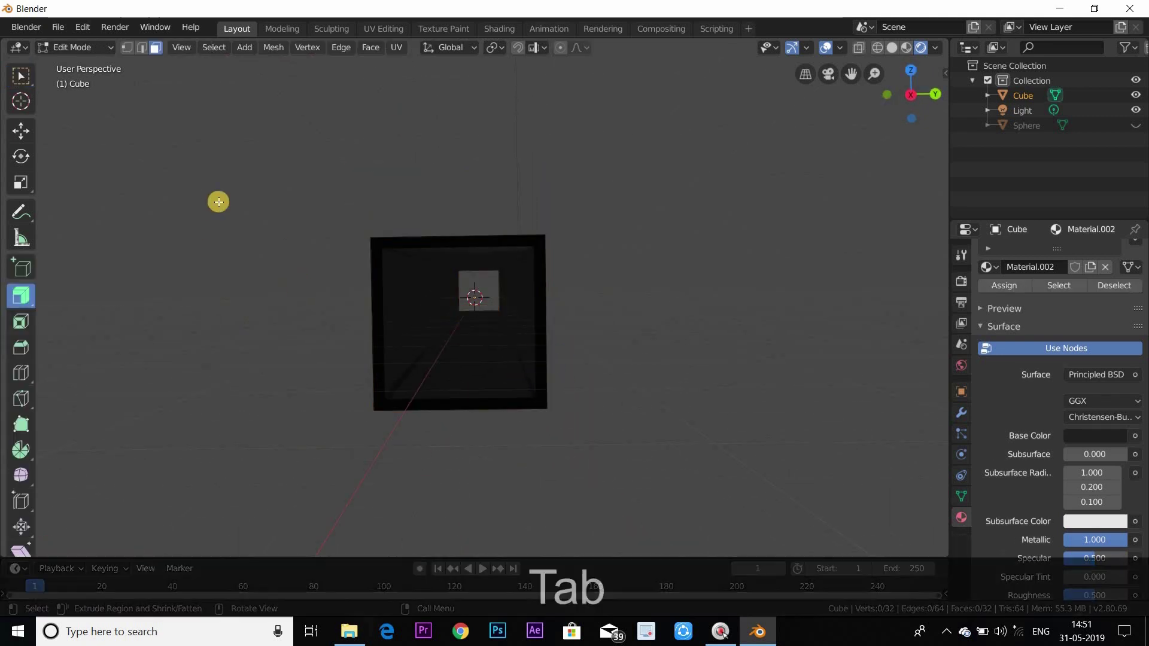
{"action": "left_click", "coordinate": [414, 301]}
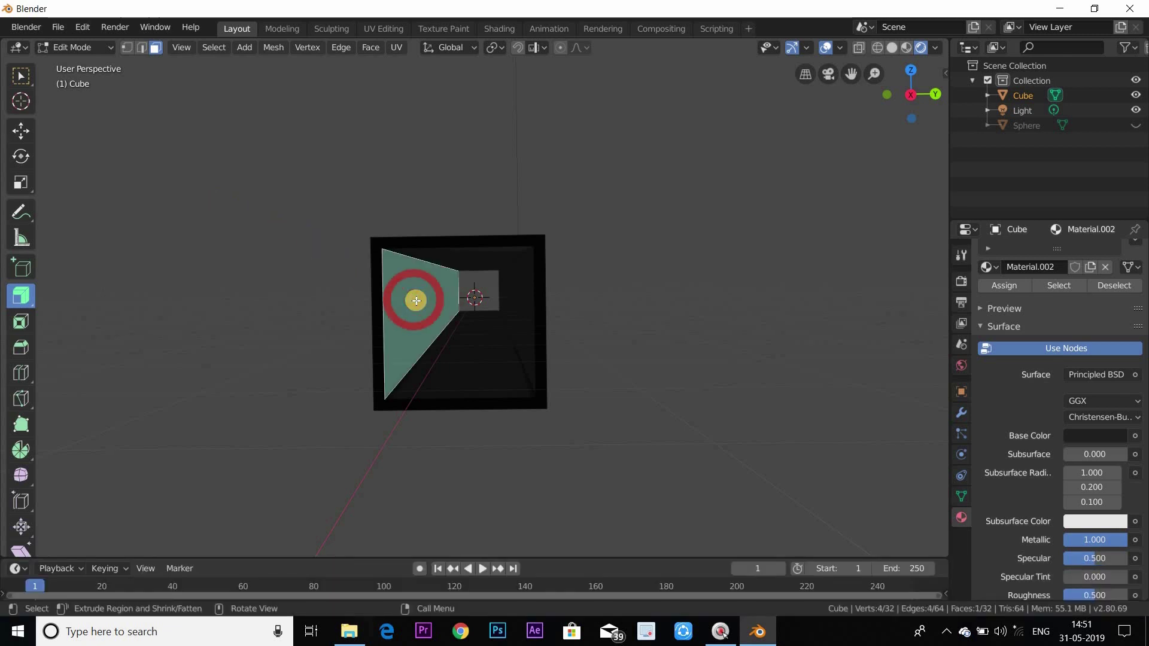
{"action": "left_click", "coordinate": [453, 261], "text": "shift"}
{"action": "left_click", "coordinate": [519, 314], "text": "shift"}
{"action": "left_click", "coordinate": [481, 362], "text": "shift"}
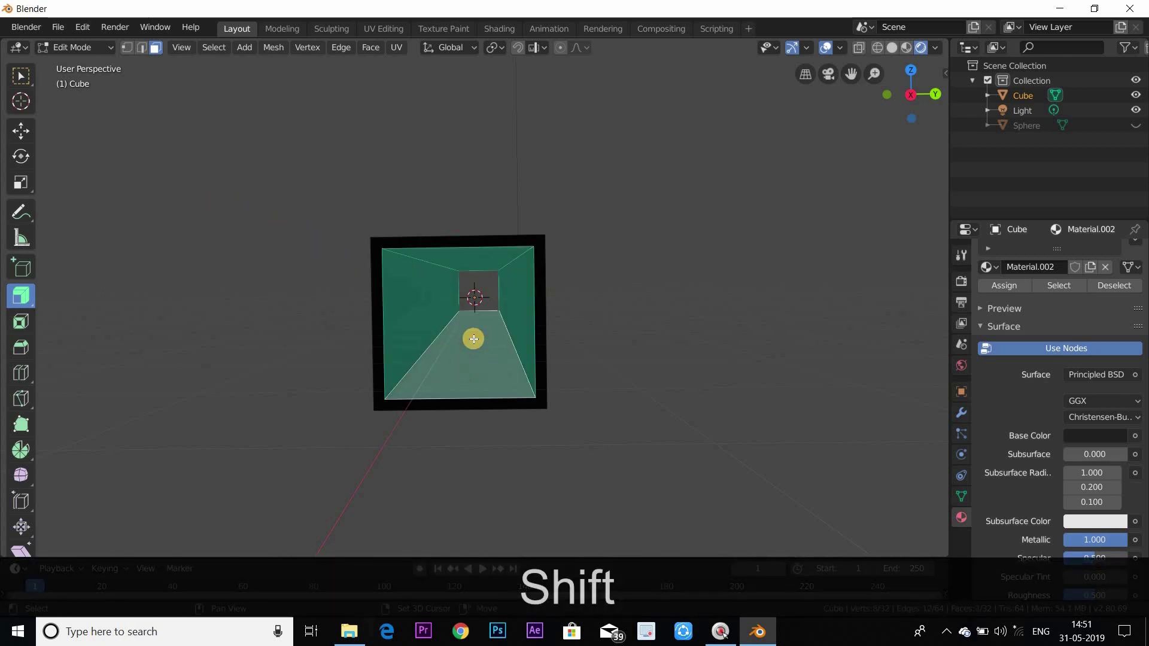
- Add a second material slot with the striped Material.001 and assign it to the tunnel's selected inner wall faces
{"action": "left_click", "coordinate": [967, 515]}
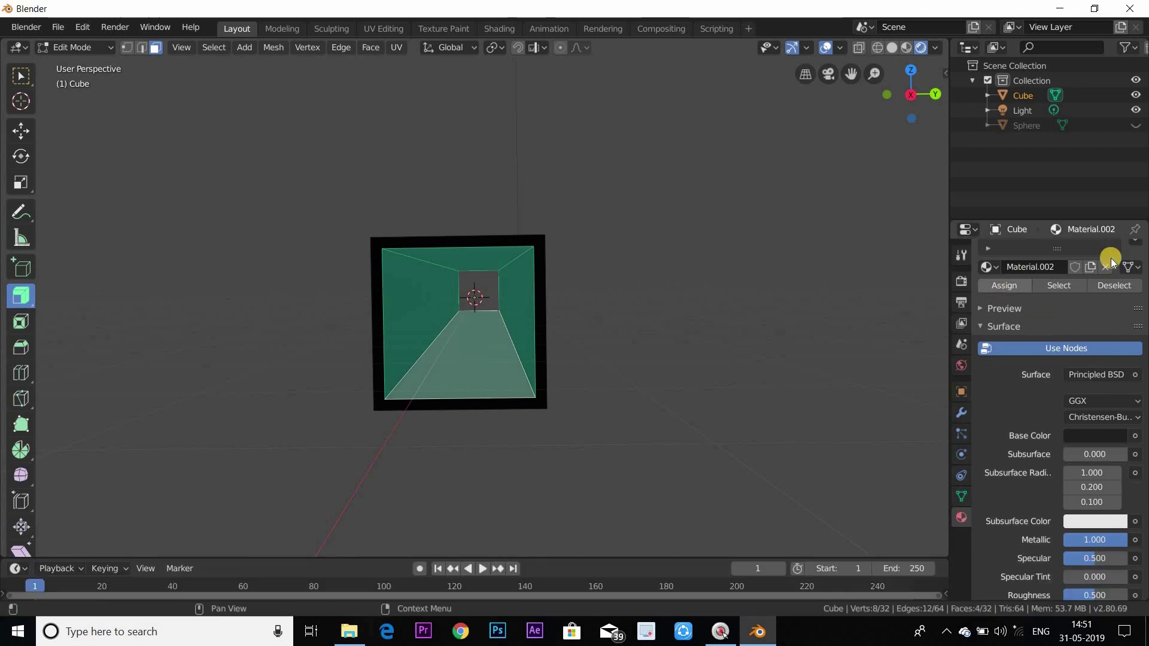
{"action": "scroll", "coordinate": [1135, 268], "scroll_direction": "up", "scroll_amount": 2}
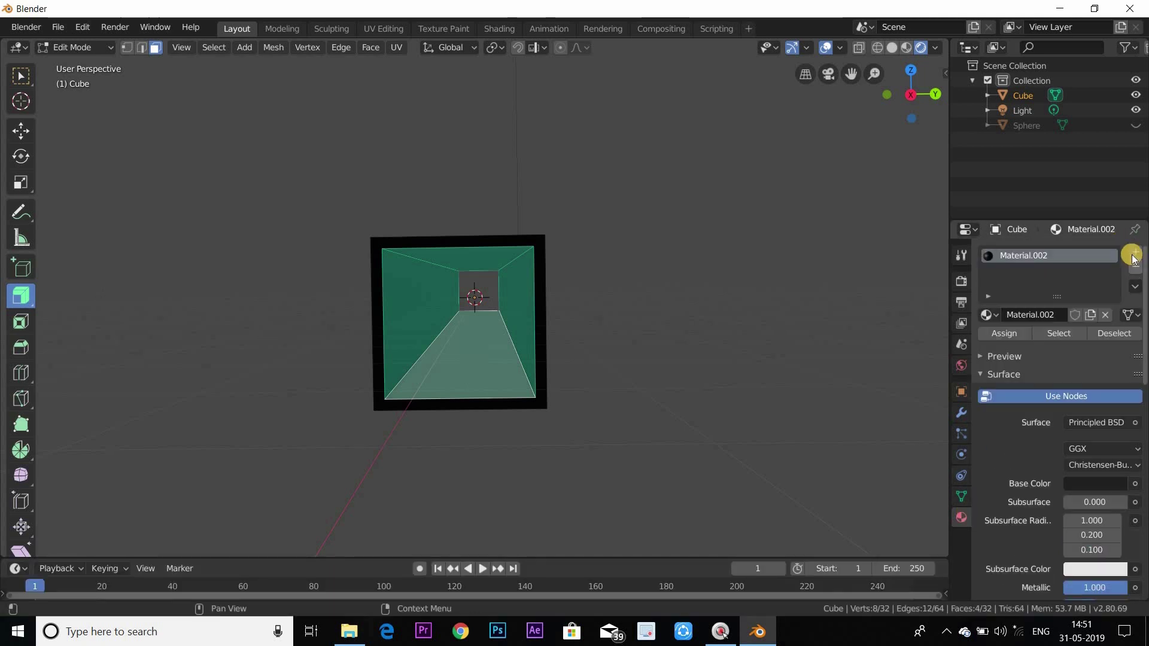
{"action": "left_click", "coordinate": [1134, 255]}
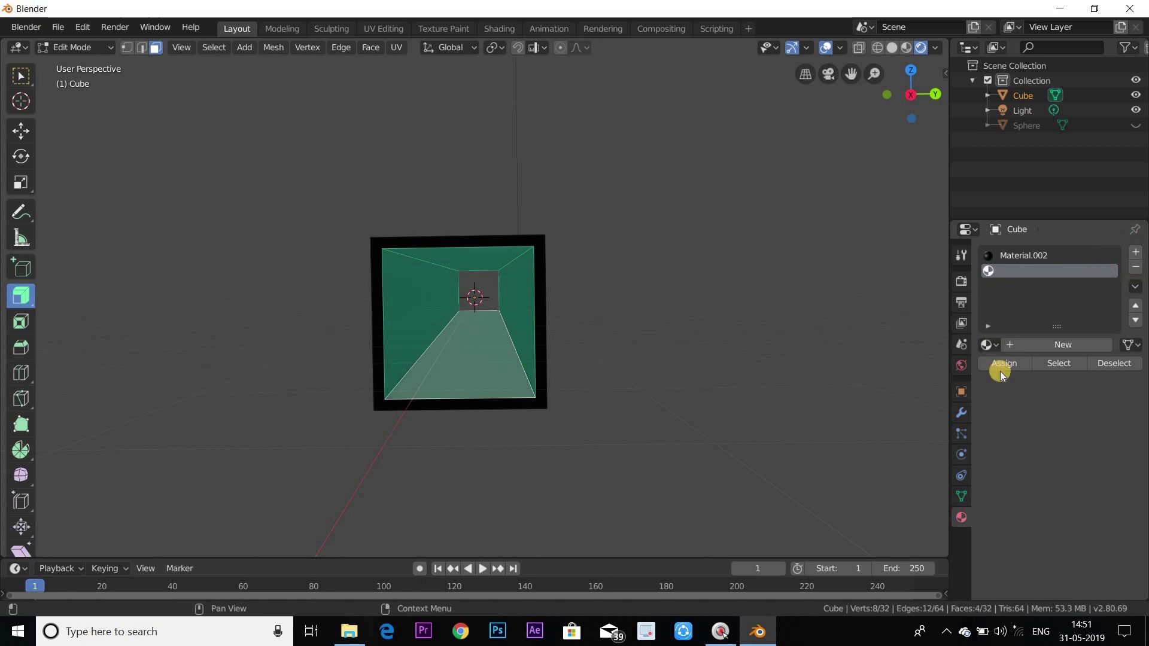
{"action": "left_click", "coordinate": [990, 345]}
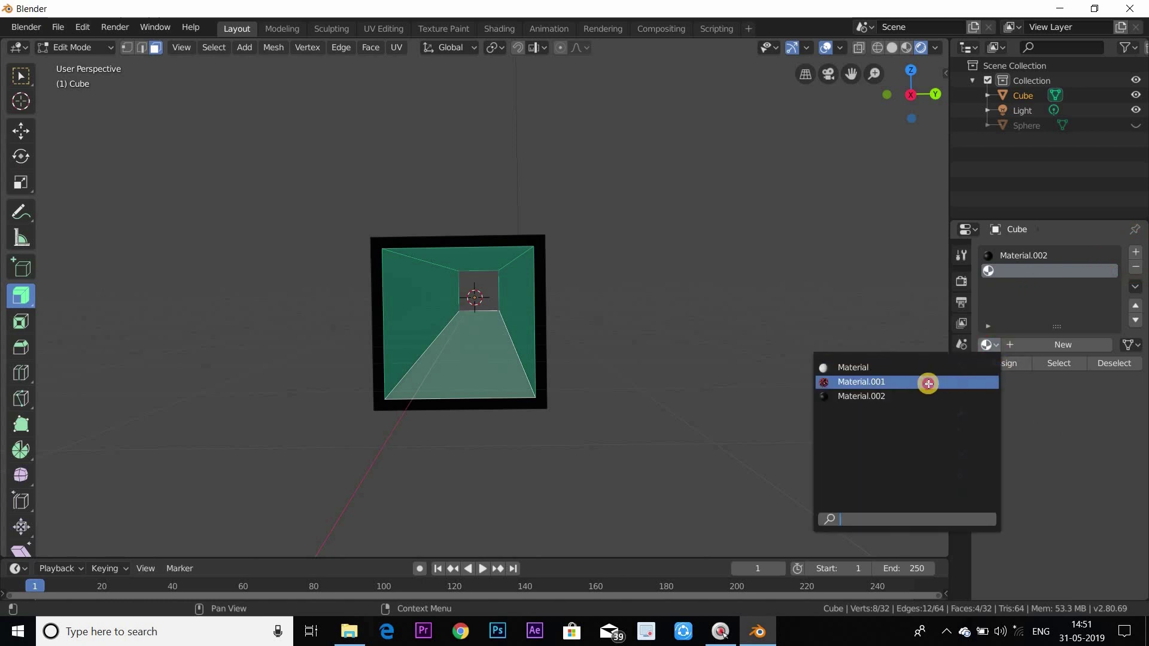
{"action": "left_click", "coordinate": [926, 382]}
{"action": "left_click", "coordinate": [1004, 363]}
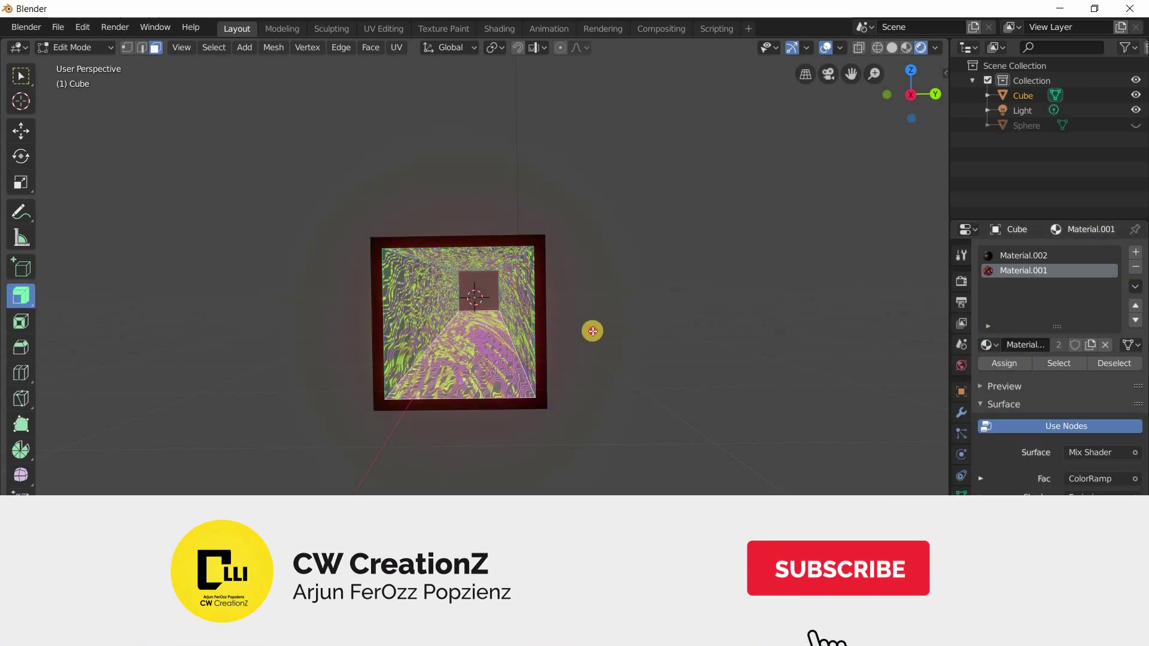
- Examine the tunnel's glowing striped interior and its dark metallic exterior from several angles
{"action": "scroll", "coordinate": [486, 356], "scroll_direction": "up", "scroll_amount": 6}
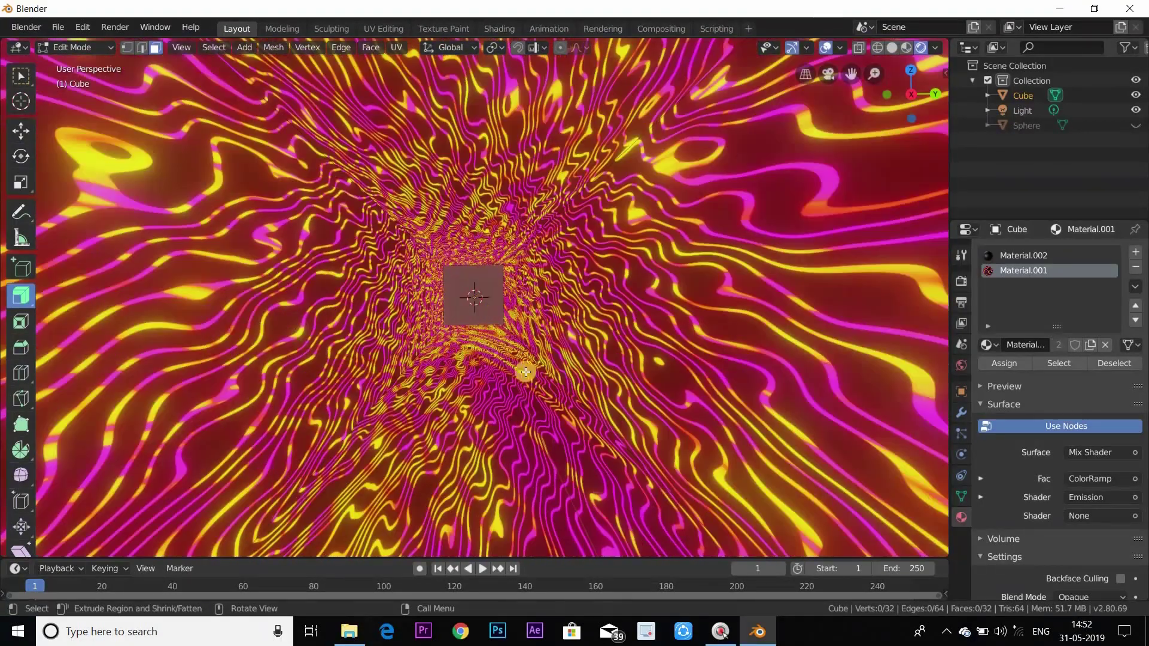
{"action": "scroll", "coordinate": [707, 406], "scroll_direction": "down", "scroll_amount": 2}
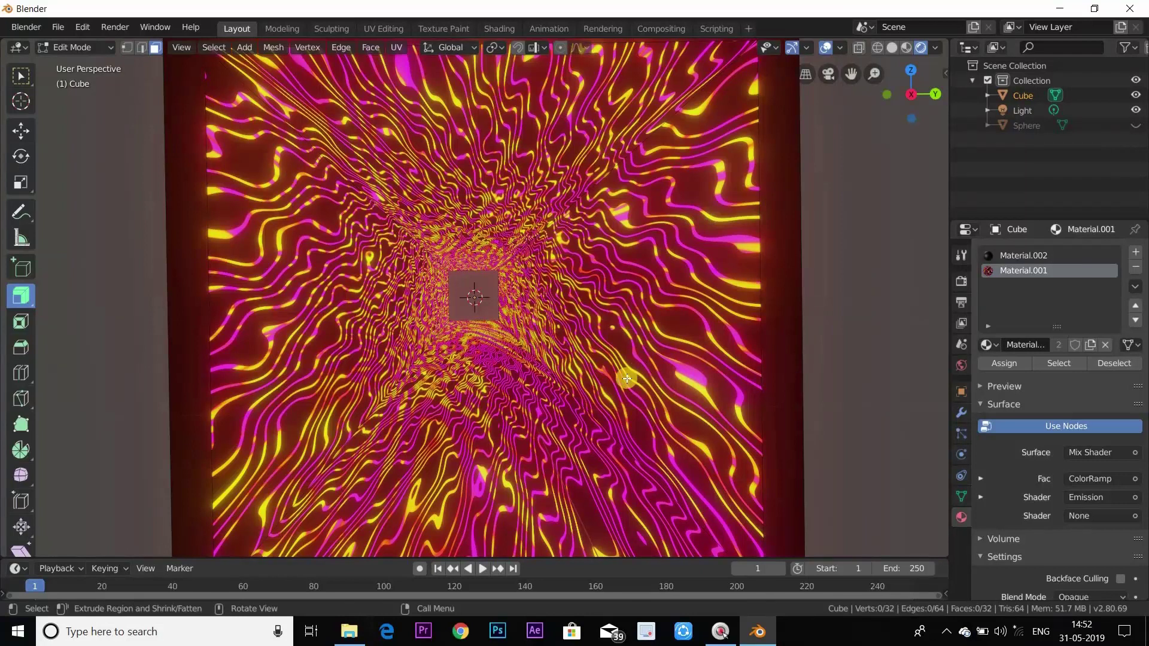
{"action": "middle_click_drag", "start_coordinate": [626, 378], "coordinate": [613, 386]}
{"action": "scroll", "coordinate": [538, 355], "scroll_direction": "down", "scroll_amount": 3}
{"action": "scroll", "coordinate": [530, 370], "scroll_direction": "up", "scroll_amount": 1}
{"action": "middle_click_drag", "start_coordinate": [514, 361], "coordinate": [527, 371]}
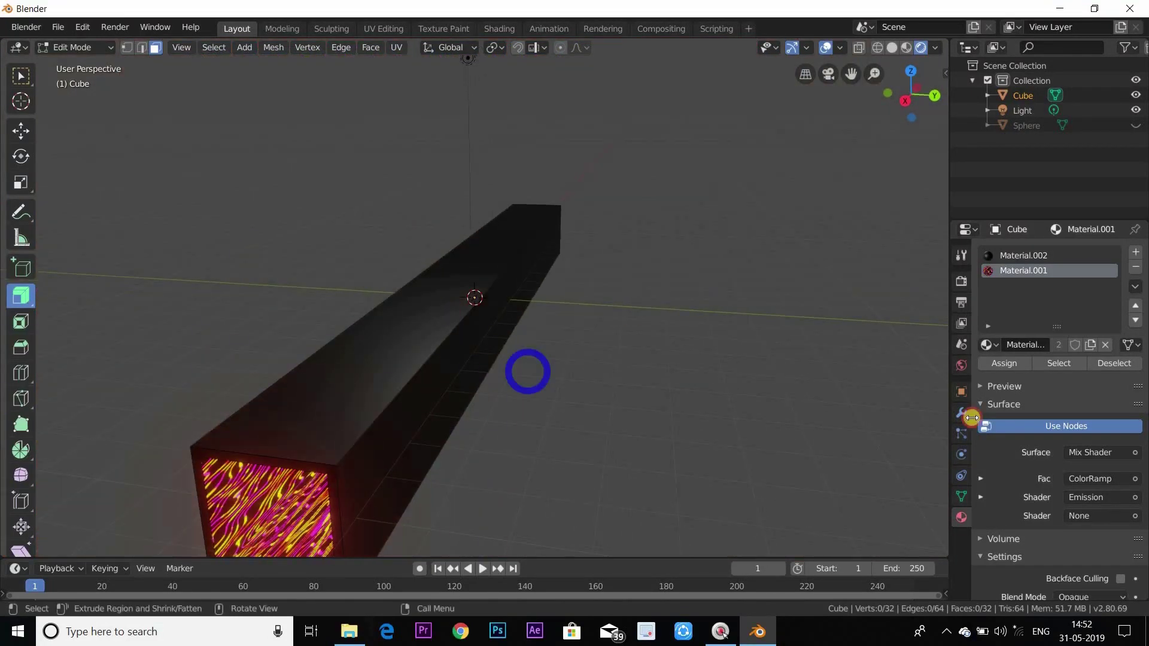
{"action": "left_click", "coordinate": [426, 341]}
{"action": "left_click", "coordinate": [640, 386]}
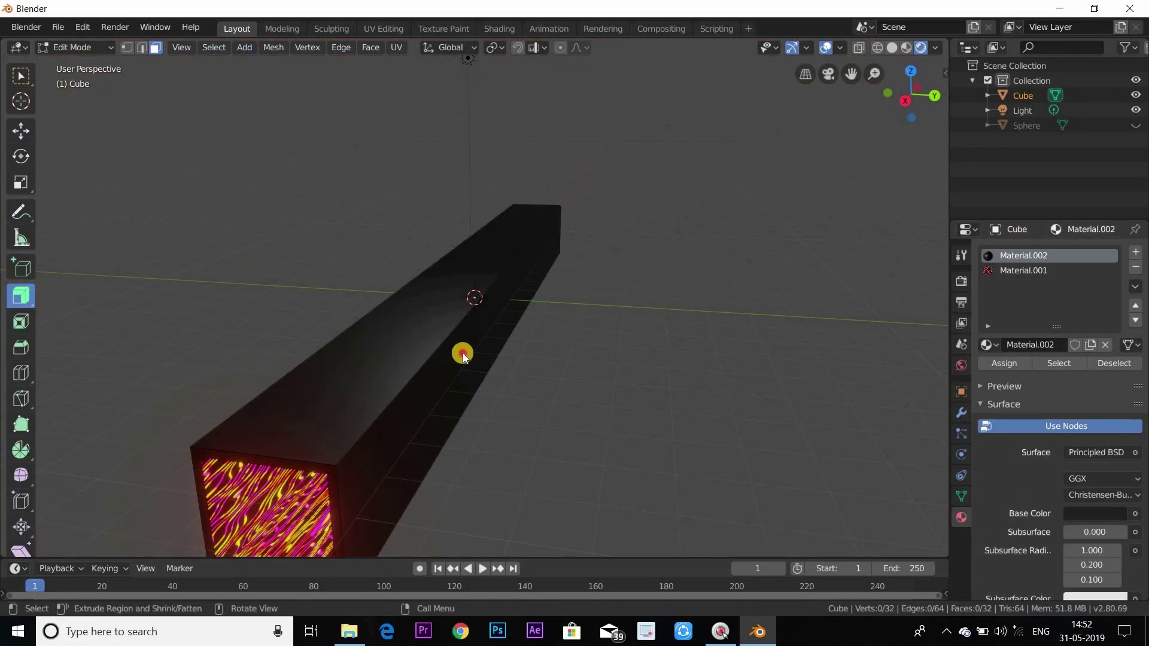
- Return to Object Mode and add an Array modifier to the tunnel
{"action": "key", "text": "Tab"}
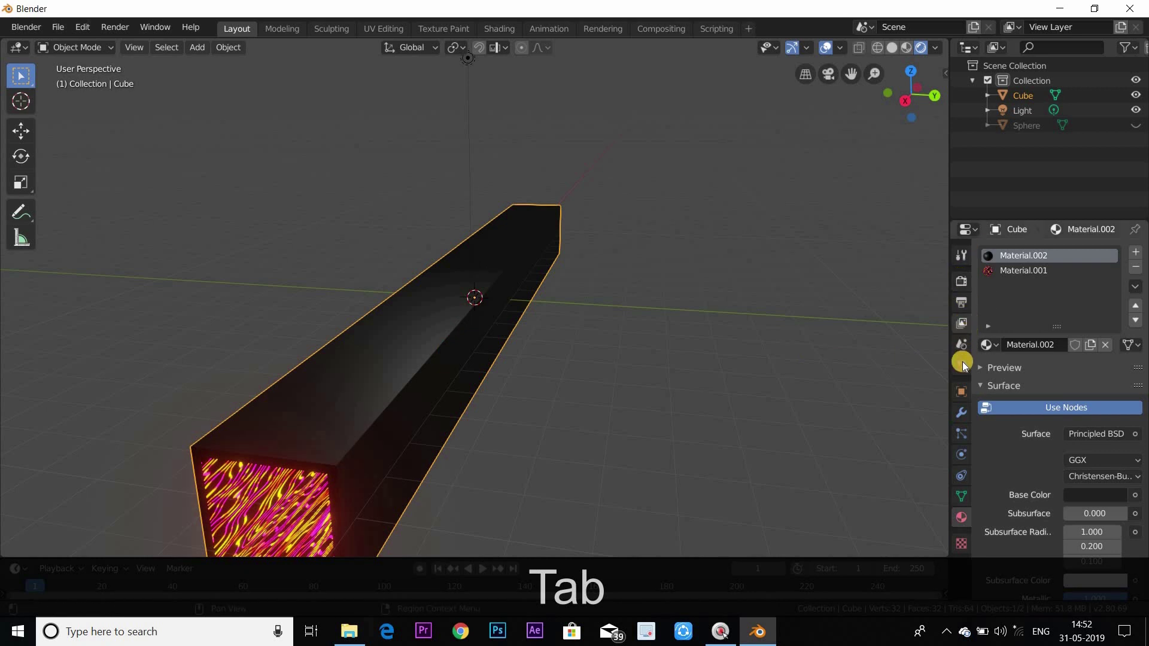
{"action": "left_click", "coordinate": [961, 411]}
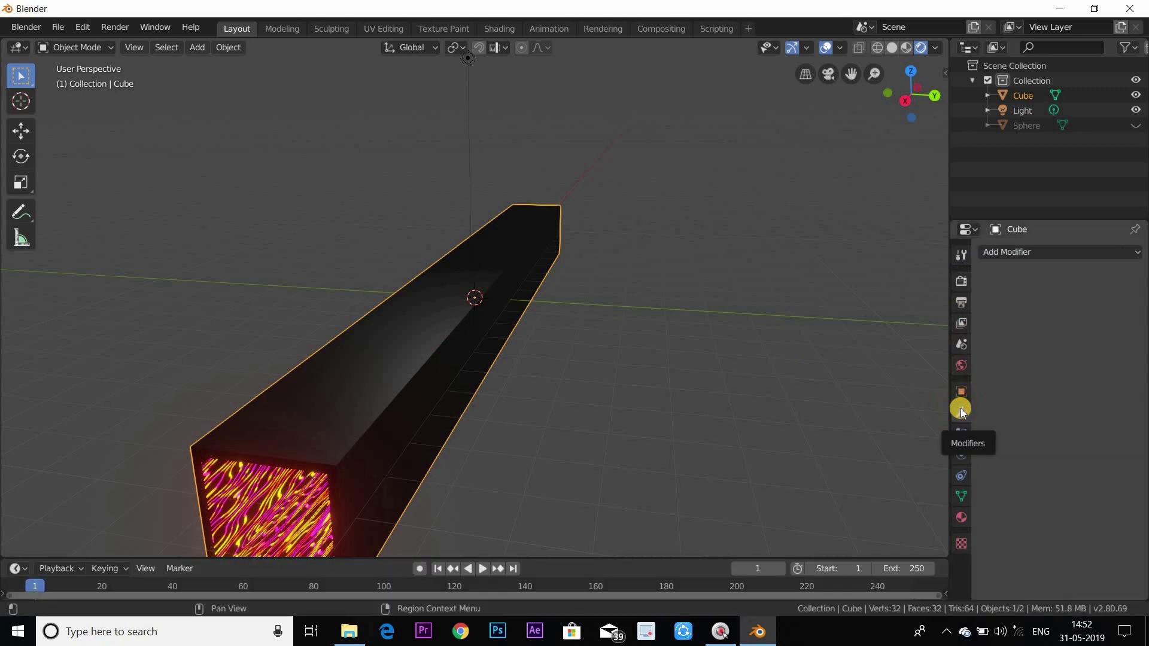
{"action": "left_click", "coordinate": [1039, 253]}
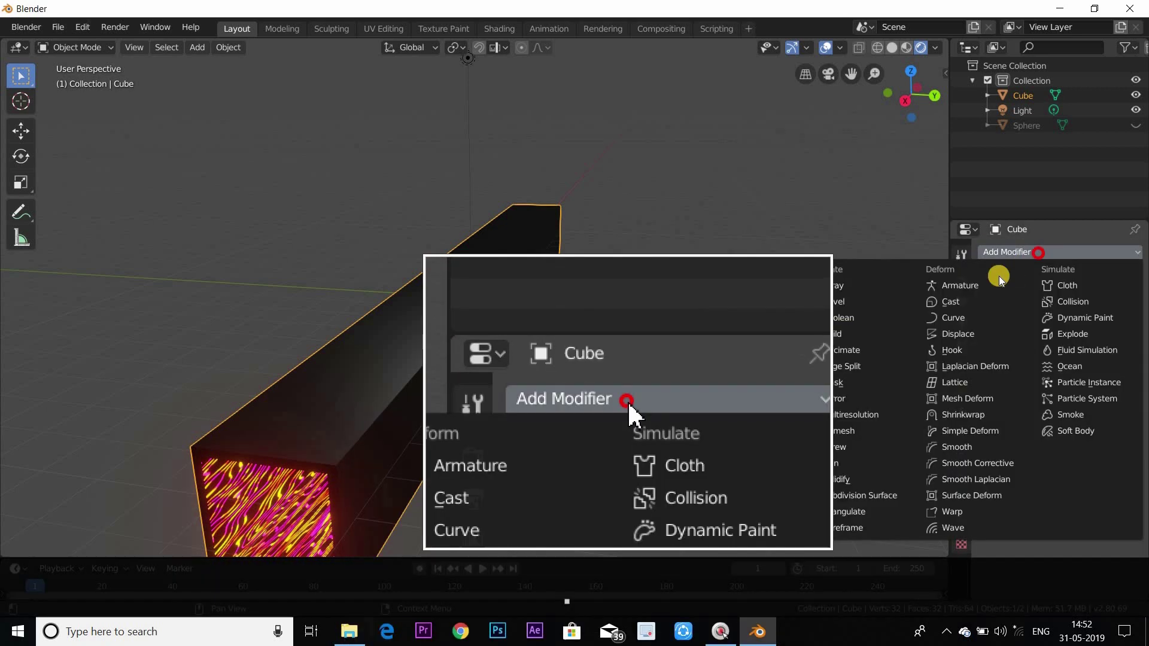
{"action": "left_click", "coordinate": [848, 289]}
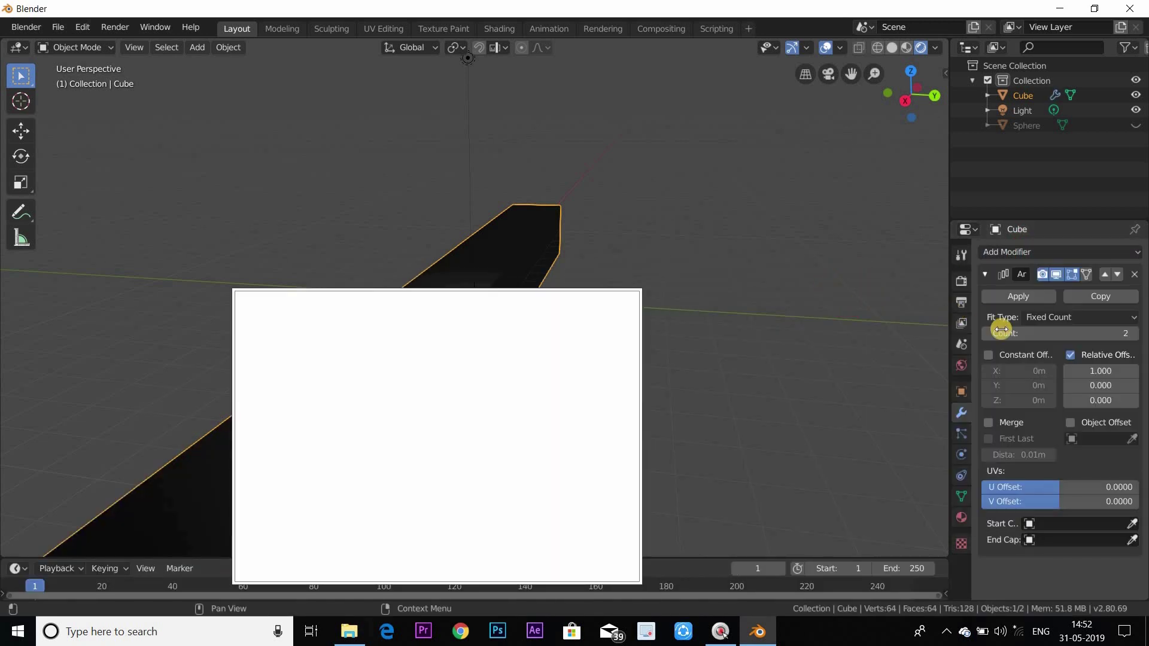
- Raise the Array modifier's Count to 8 to lengthen the tunnel
{"action": "scroll", "coordinate": [747, 353], "scroll_direction": "down", "scroll_amount": 5}
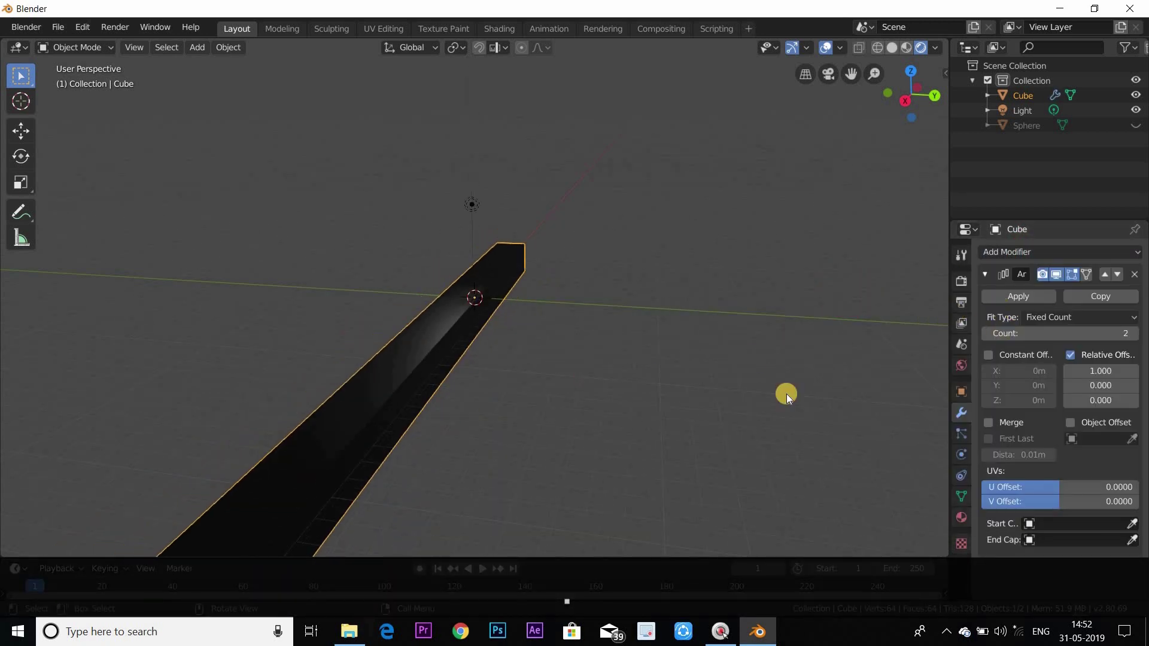
{"action": "left_click", "coordinate": [1134, 334]}
{"action": "left_click", "coordinate": [1134, 334]}
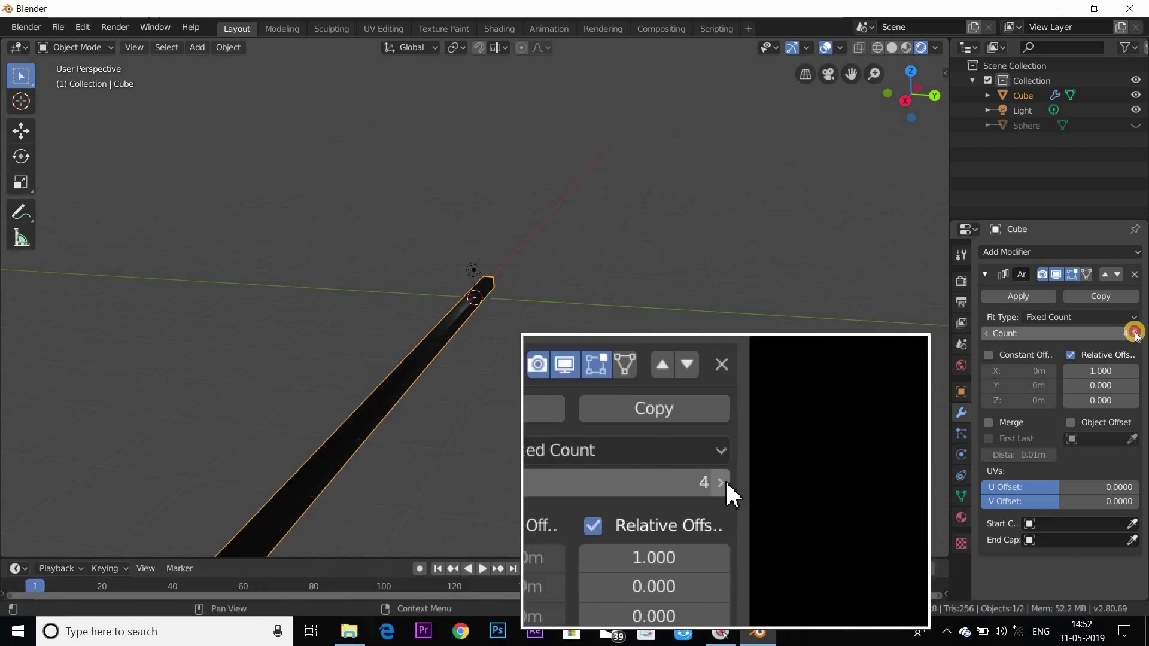
{"action": "left_click", "coordinate": [1134, 333]}
{"action": "left_click", "coordinate": [1134, 334]}
{"action": "middle_click_drag", "start_coordinate": [473, 351], "coordinate": [468, 310]}
{"action": "scroll", "coordinate": [468, 310], "scroll_direction": "up", "scroll_amount": 6}
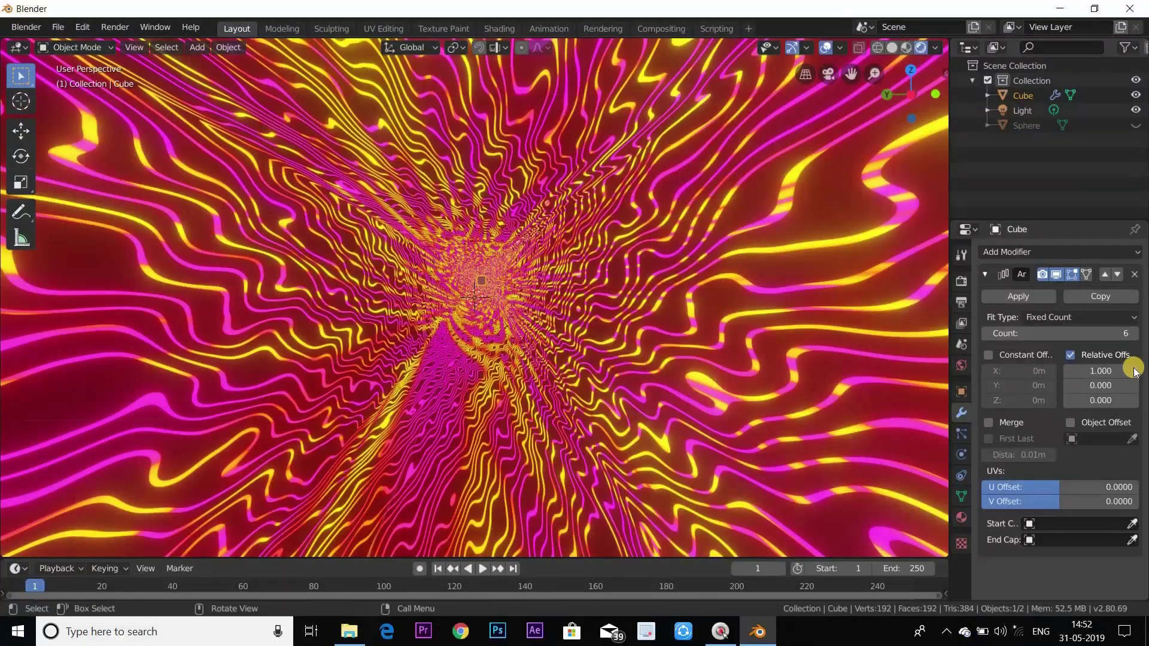
{"action": "left_click", "coordinate": [1133, 333]}
{"action": "left_click", "coordinate": [1133, 334]}
- Face the tunnel's open end and add a camera looking down its length
{"action": "scroll", "coordinate": [603, 351], "scroll_direction": "down", "scroll_amount": 5}
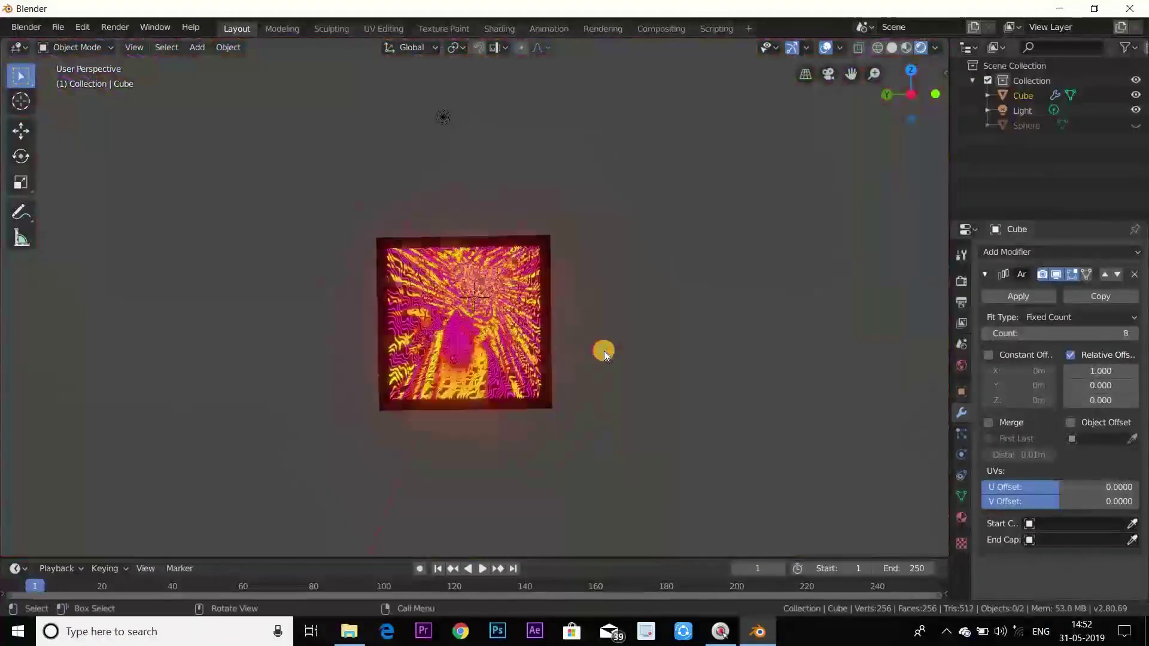
{"action": "middle_click_drag", "start_coordinate": [604, 351], "coordinate": [508, 328]}
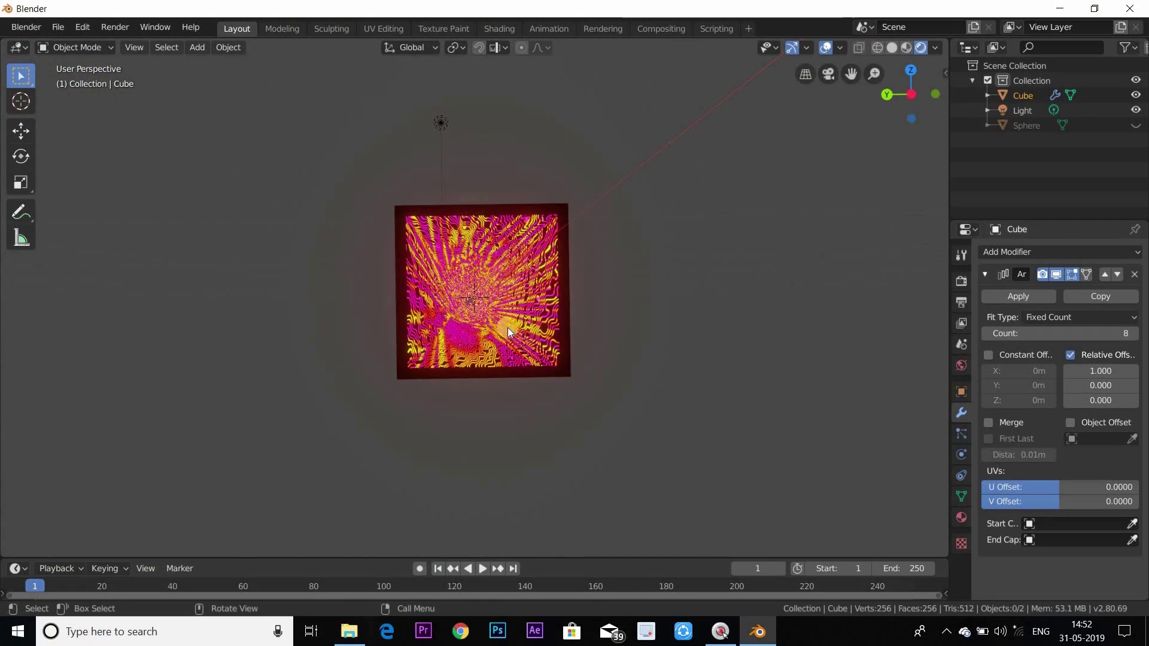
{"action": "scroll", "coordinate": [500, 335], "scroll_direction": "up", "scroll_amount": 4}
{"action": "scroll", "coordinate": [501, 334], "scroll_direction": "down", "scroll_amount": 6}
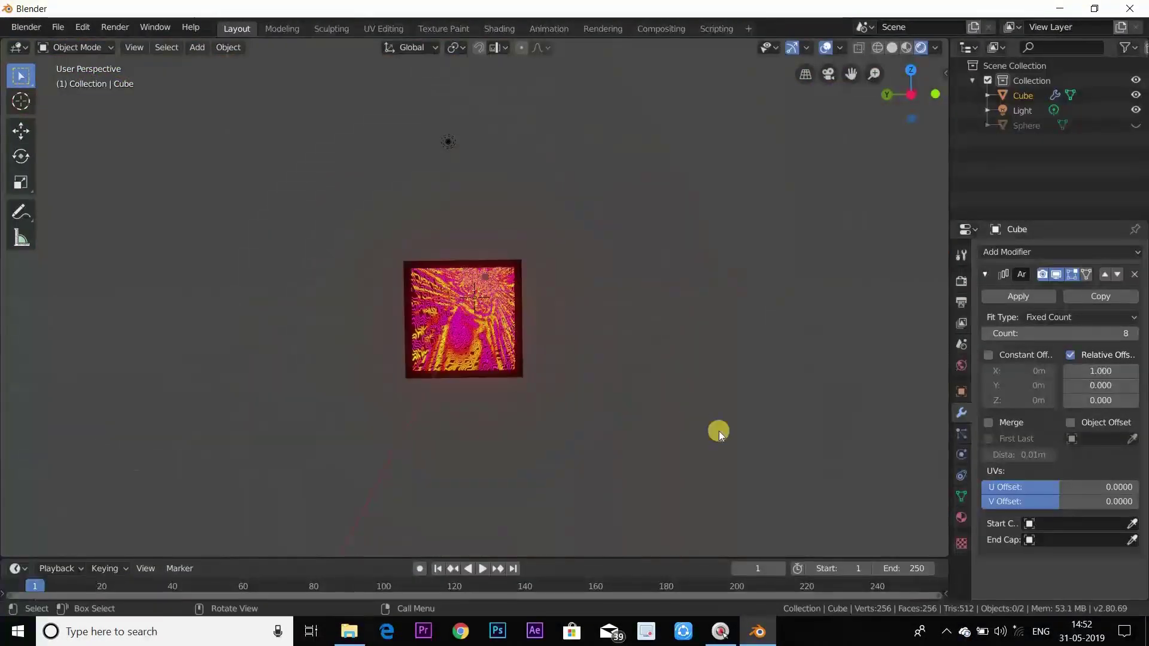
{"action": "key", "text": "shift+a"}
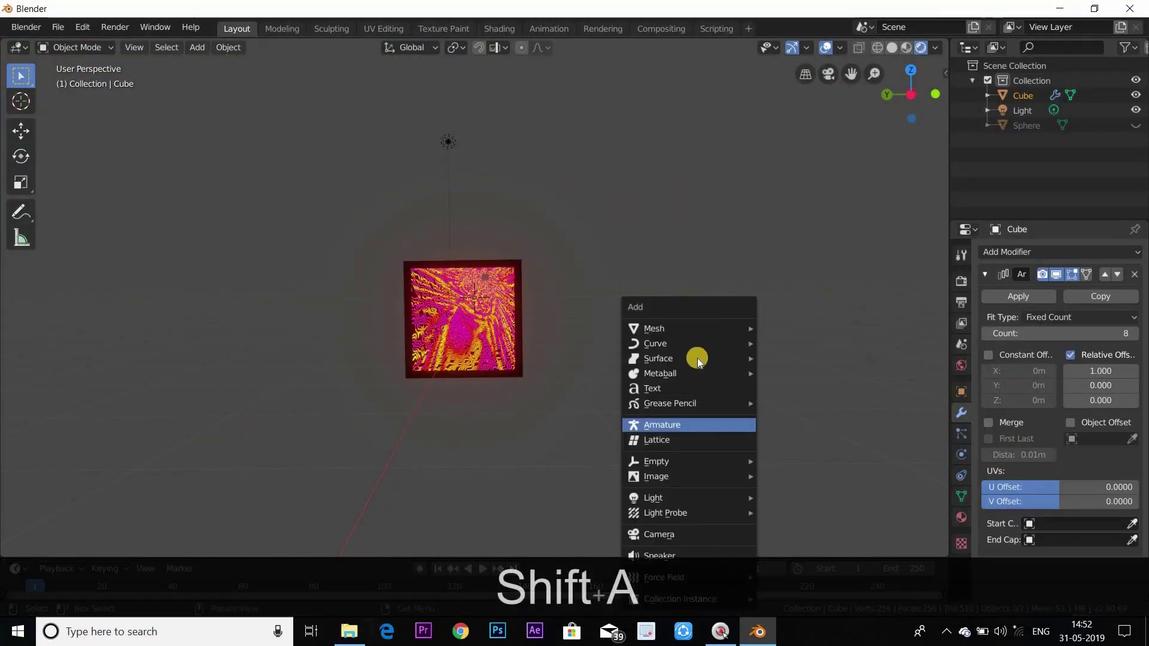
{"action": "left_click", "coordinate": [698, 534]}
{"action": "scroll", "coordinate": [469, 328], "scroll_direction": "up", "scroll_amount": 2}
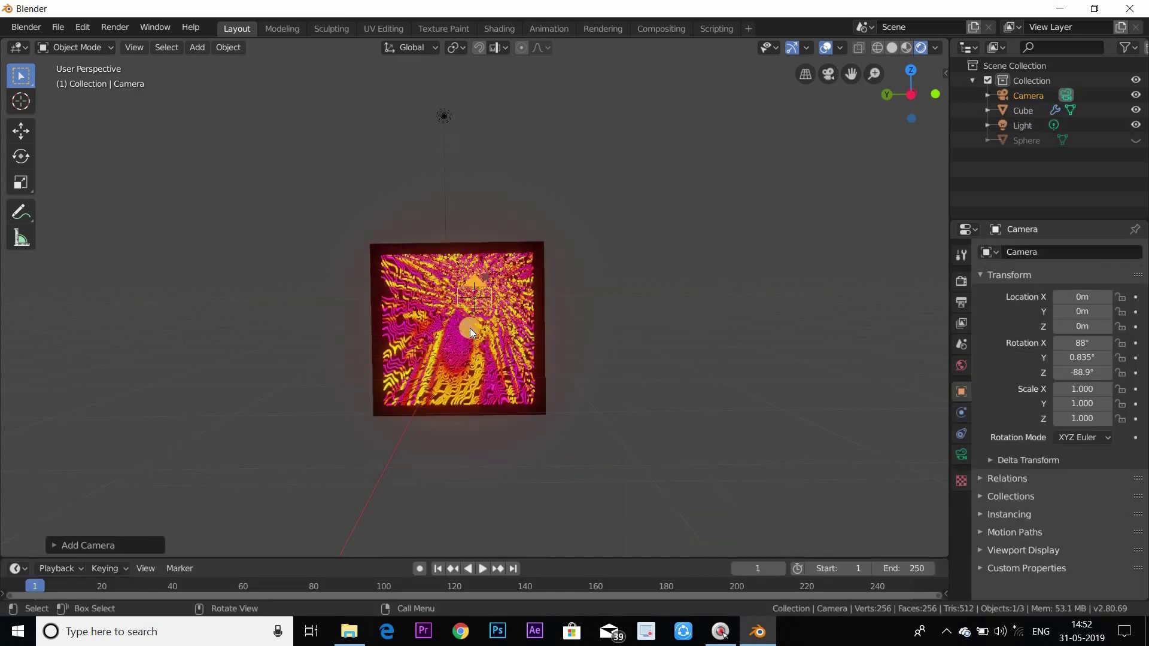
{"action": "scroll", "coordinate": [469, 328], "scroll_direction": "up", "scroll_amount": 4}
{"action": "scroll", "coordinate": [472, 335], "scroll_direction": "down", "scroll_amount": 3}
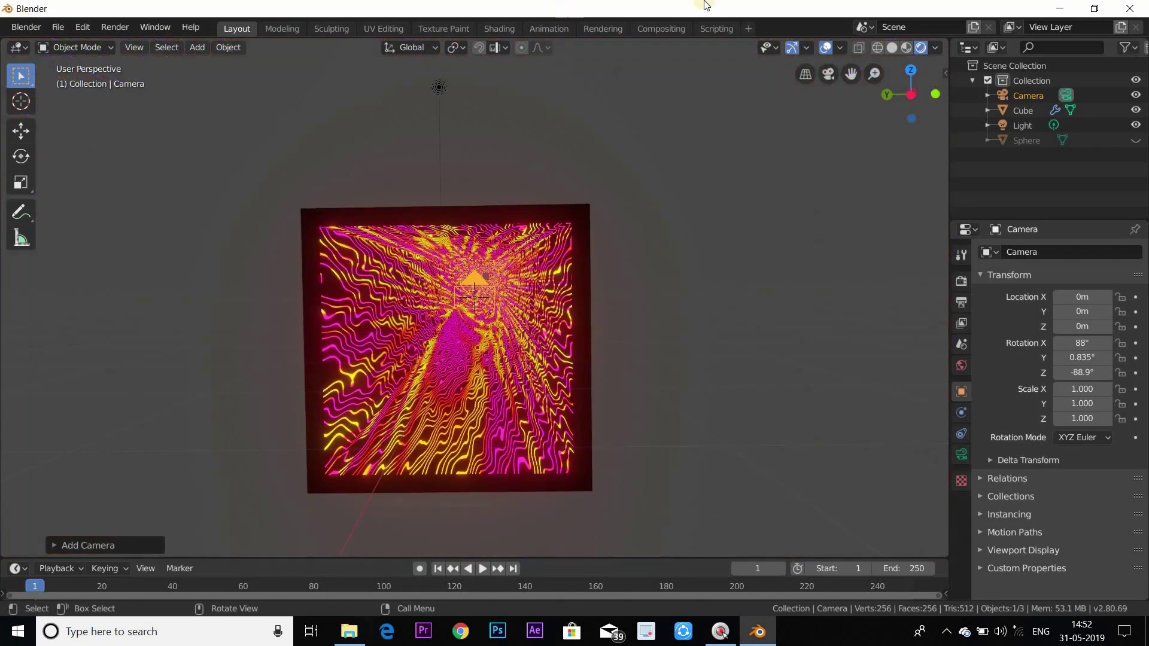
- In wireframe top view, move the camera -10 m along global X, just inside the tunnel's entrance
{"action": "left_click", "coordinate": [877, 47]}
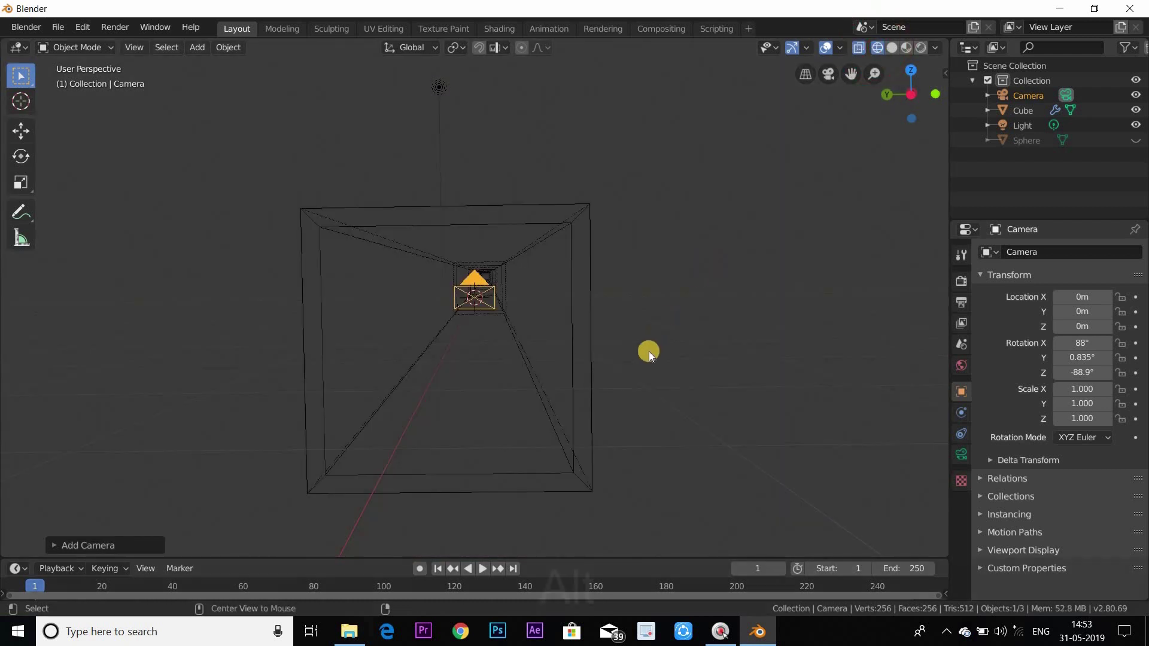
{"action": "middle_click_drag", "start_coordinate": [649, 351], "coordinate": [594, 337], "text": "alt"}
{"action": "scroll", "coordinate": [451, 333], "scroll_direction": "down", "scroll_amount": 1}
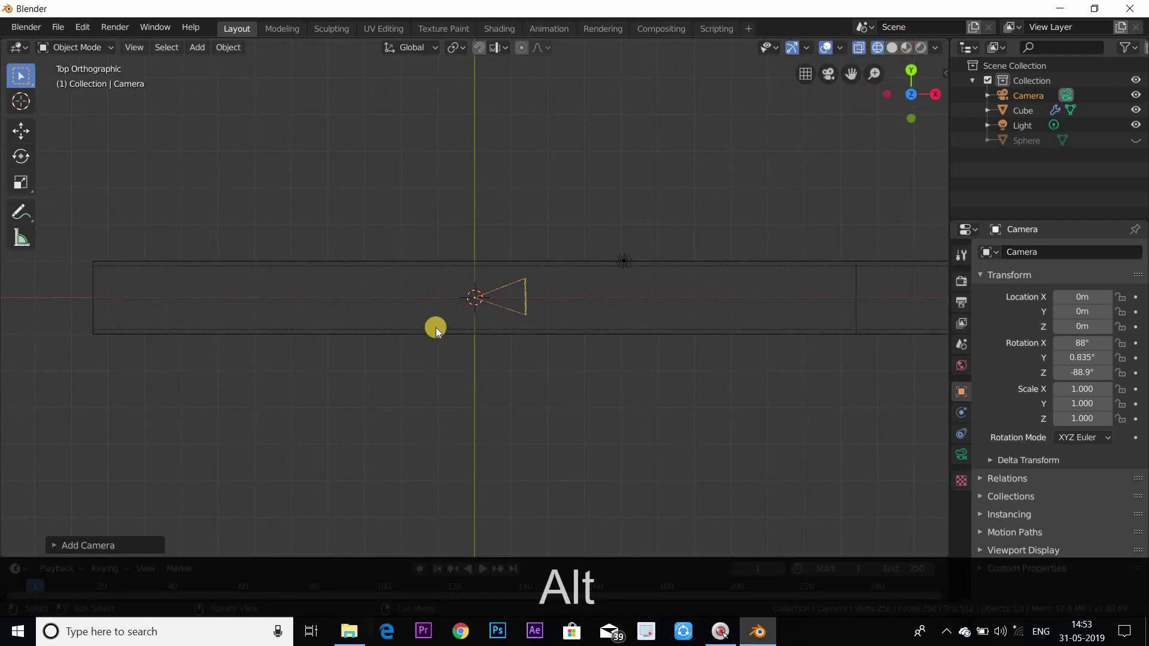
{"action": "key", "text": "g"}
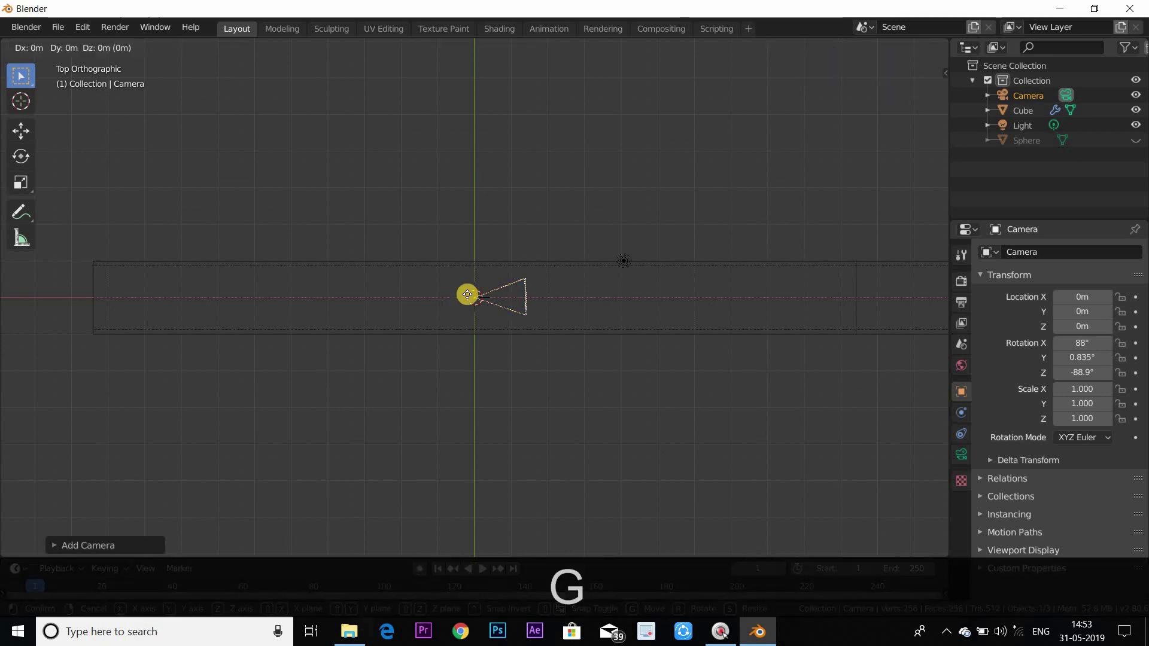
{"action": "key", "text": "x"}
{"action": "key", "text": "ctrl"}
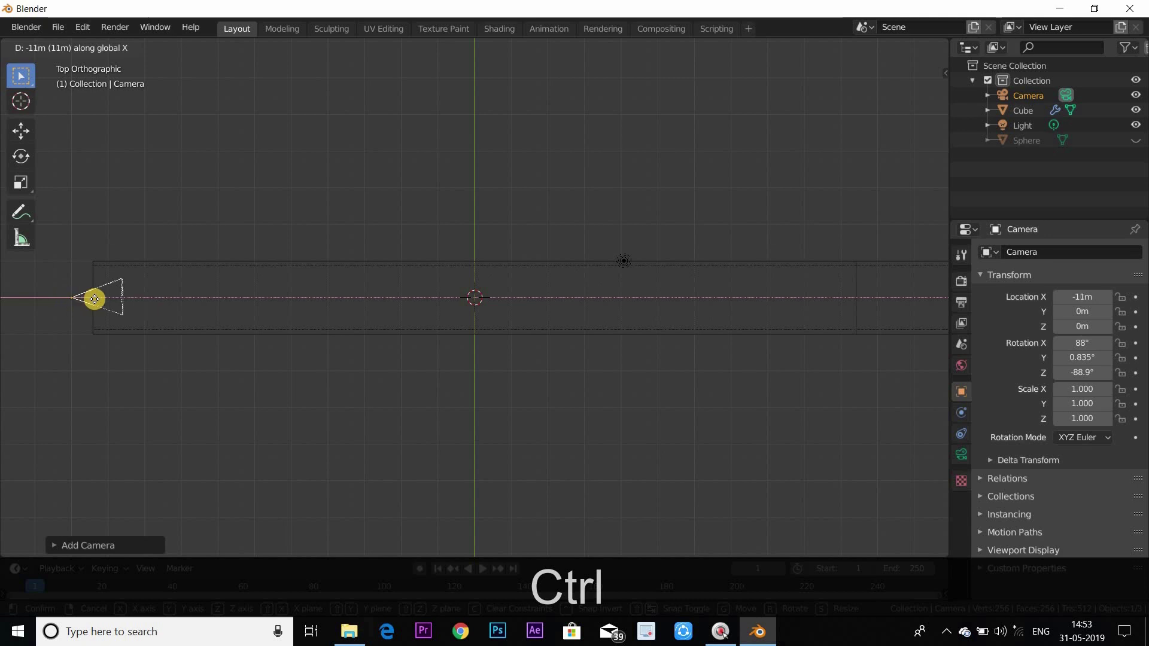
{"action": "left_click", "coordinate": [94, 299]}
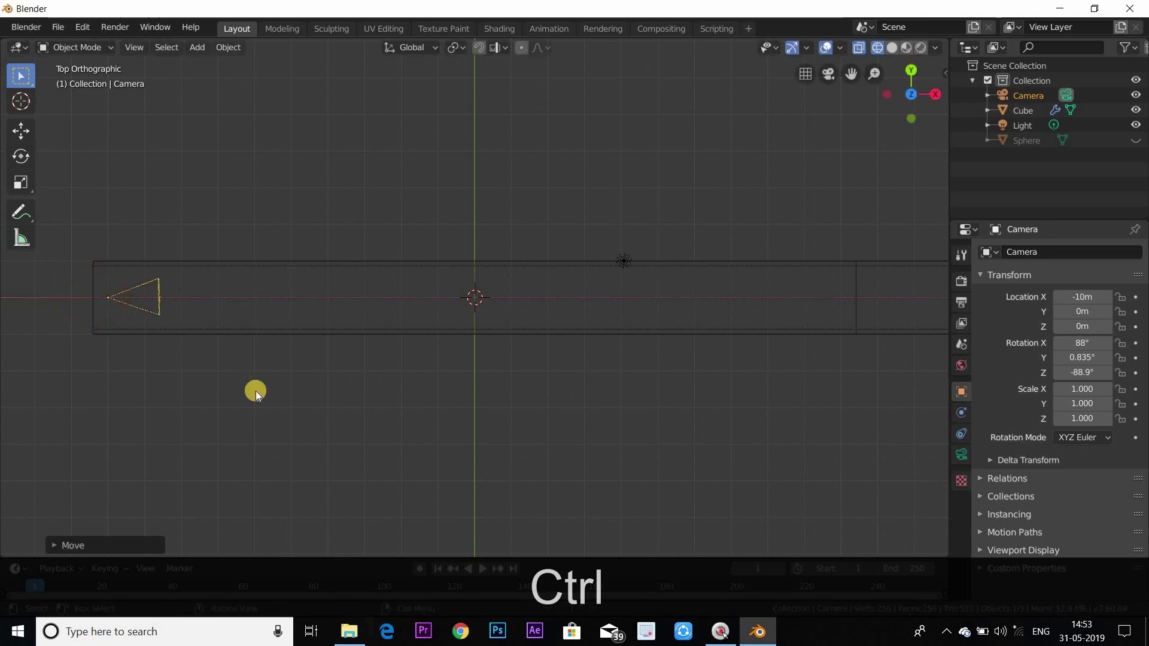
{"action": "scroll", "coordinate": [257, 390], "scroll_direction": "down", "scroll_amount": 5}
{"action": "middle_click_drag", "start_coordinate": [256, 390], "coordinate": [468, 332]}
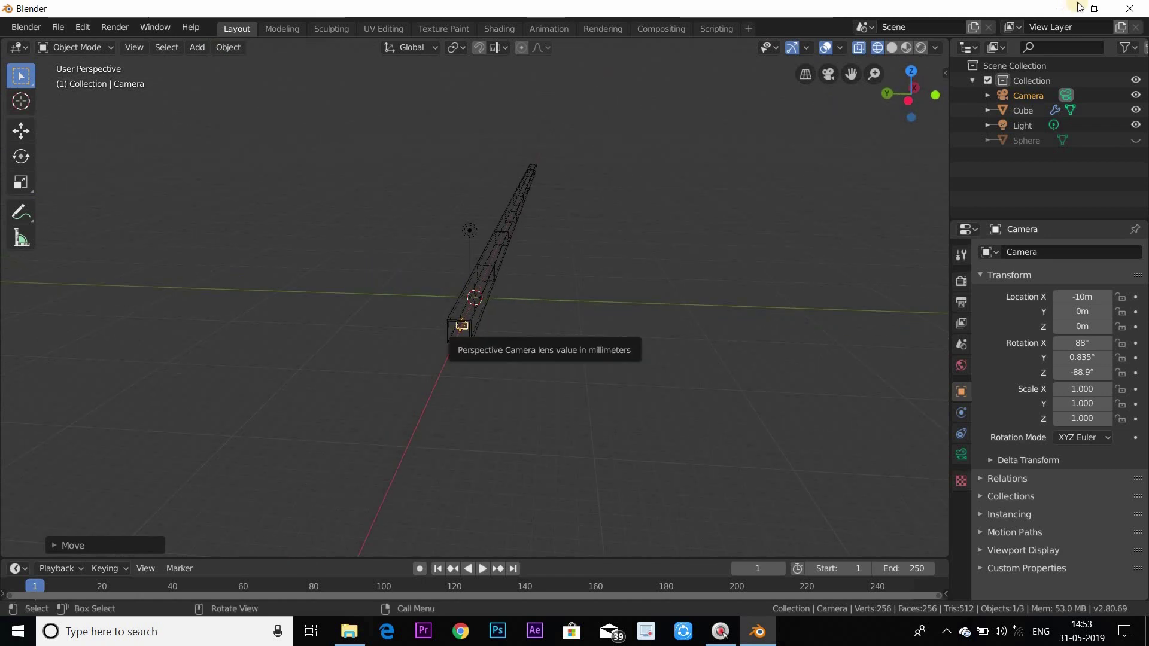
- Check the tunnel's striped interior through the camera in Rendered shading, and leave the camera view
{"action": "key", "text": "KP_0"}
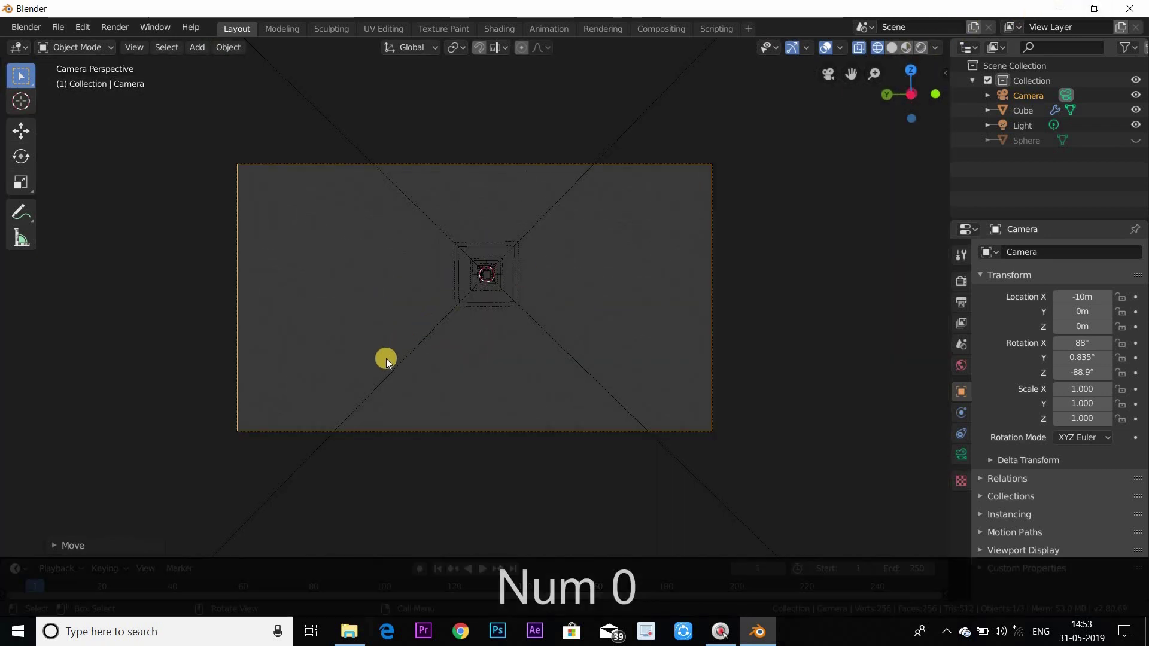
{"action": "key", "text": "z"}
{"action": "left_click", "coordinate": [386, 285]}
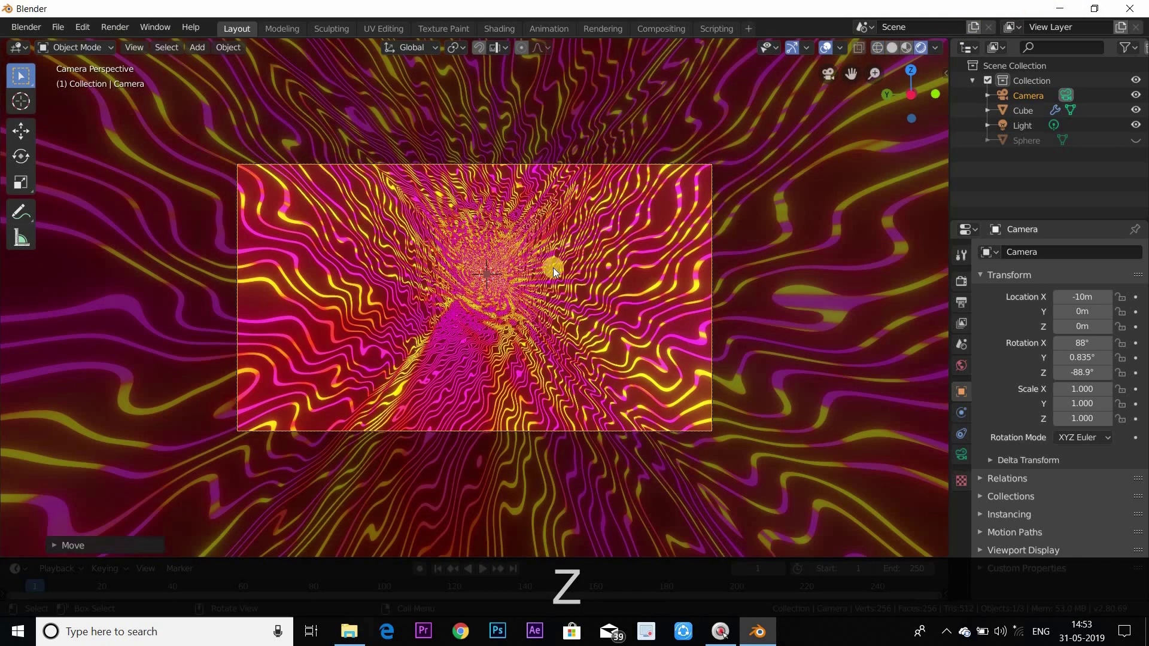
{"action": "scroll", "coordinate": [511, 286], "scroll_direction": "up", "scroll_amount": 5}
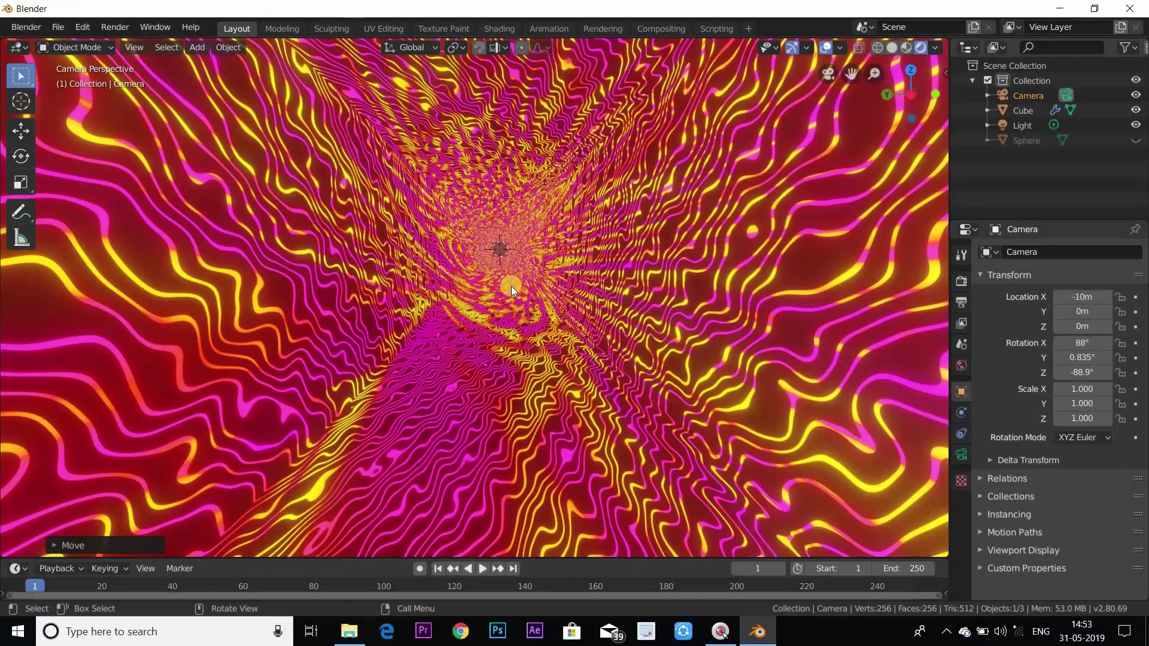
{"action": "scroll", "coordinate": [511, 286], "scroll_direction": "down", "scroll_amount": 4}
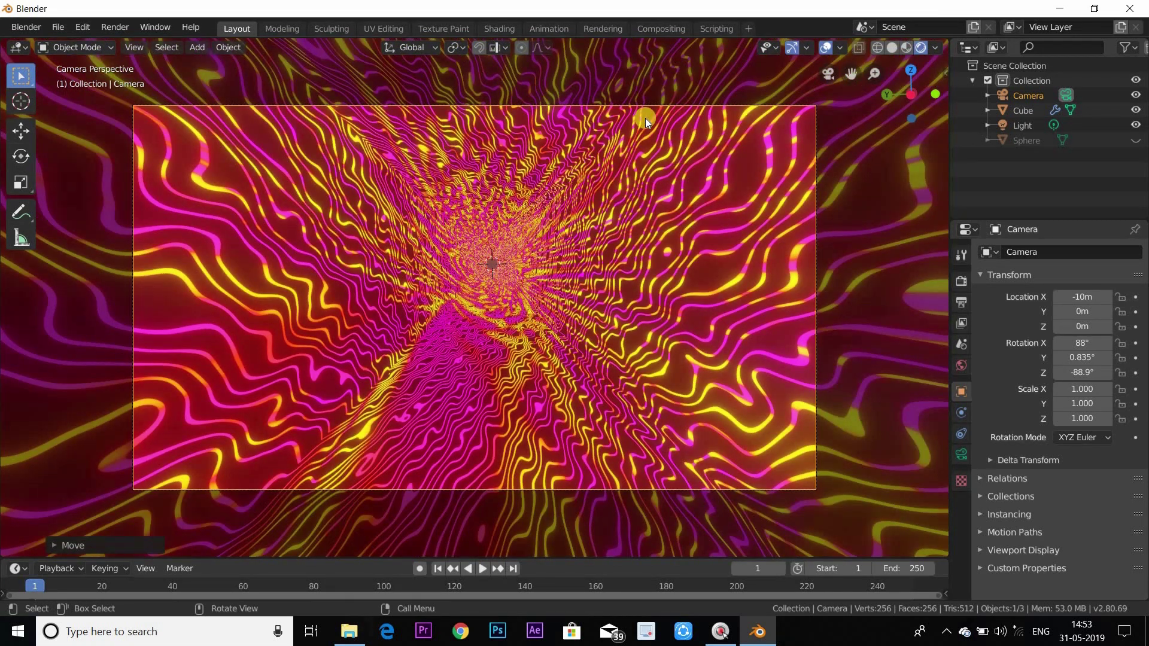
{"action": "key", "text": "KP_0"}
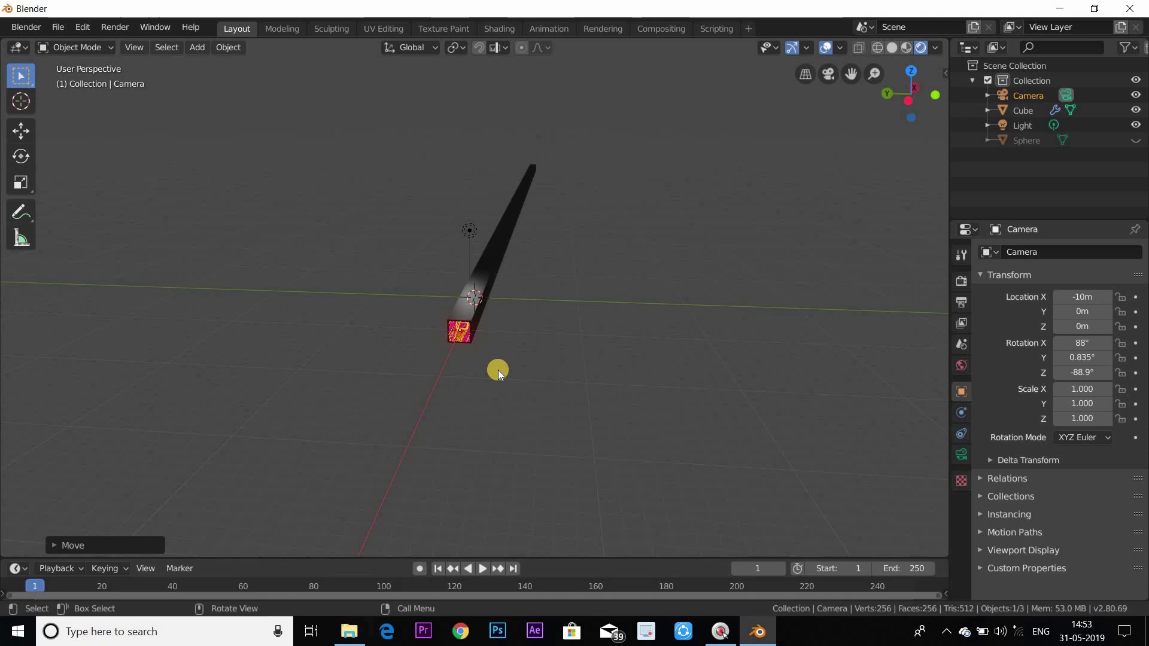
- Look through the camera, enable Depth of Field in the camera settings and expand its options
{"action": "scroll", "coordinate": [462, 392], "scroll_direction": "up", "scroll_amount": 8}
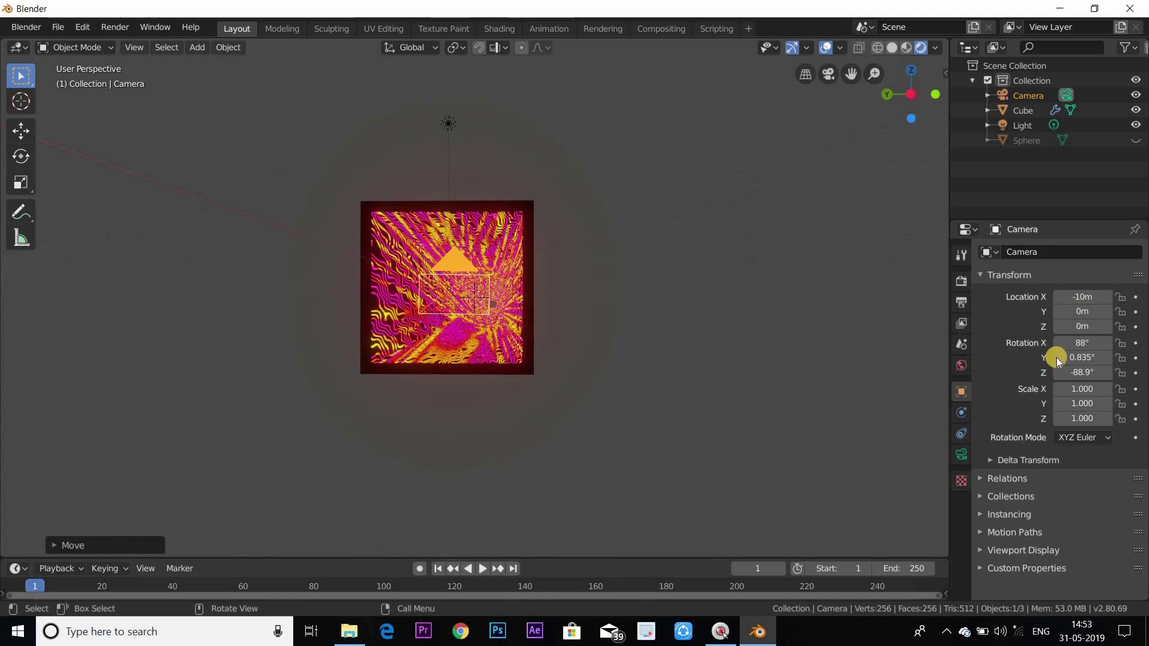
{"action": "left_click", "coordinate": [960, 455]}
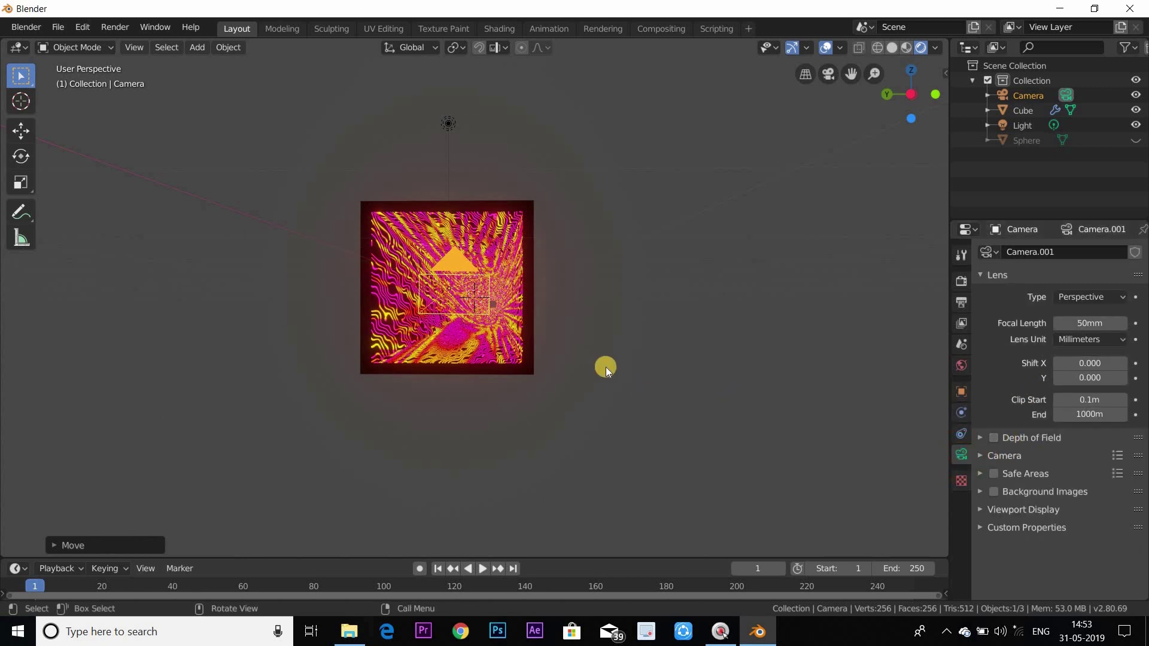
{"action": "key", "text": "KP_0"}
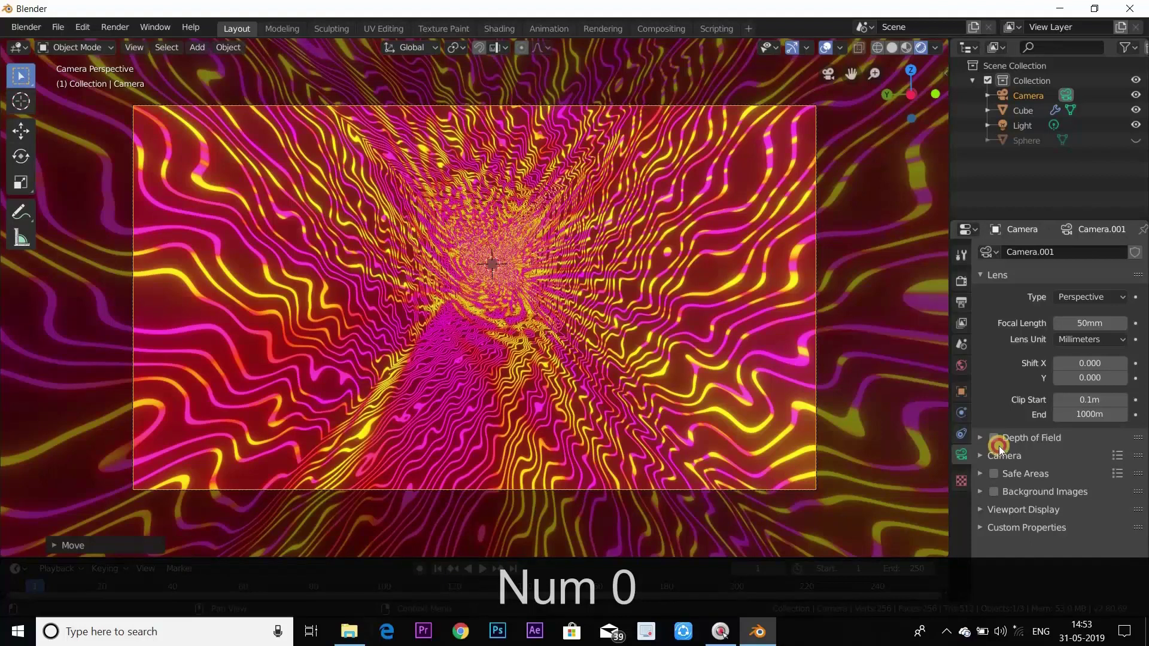
{"action": "left_click", "coordinate": [992, 439]}
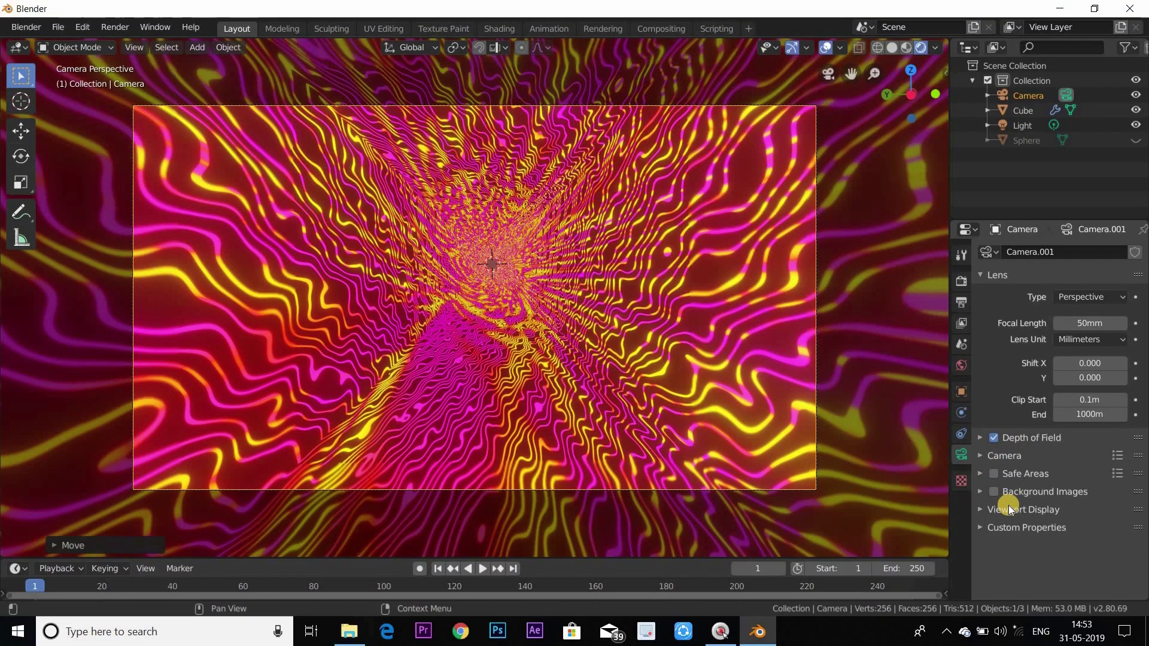
{"action": "left_click", "coordinate": [983, 459]}
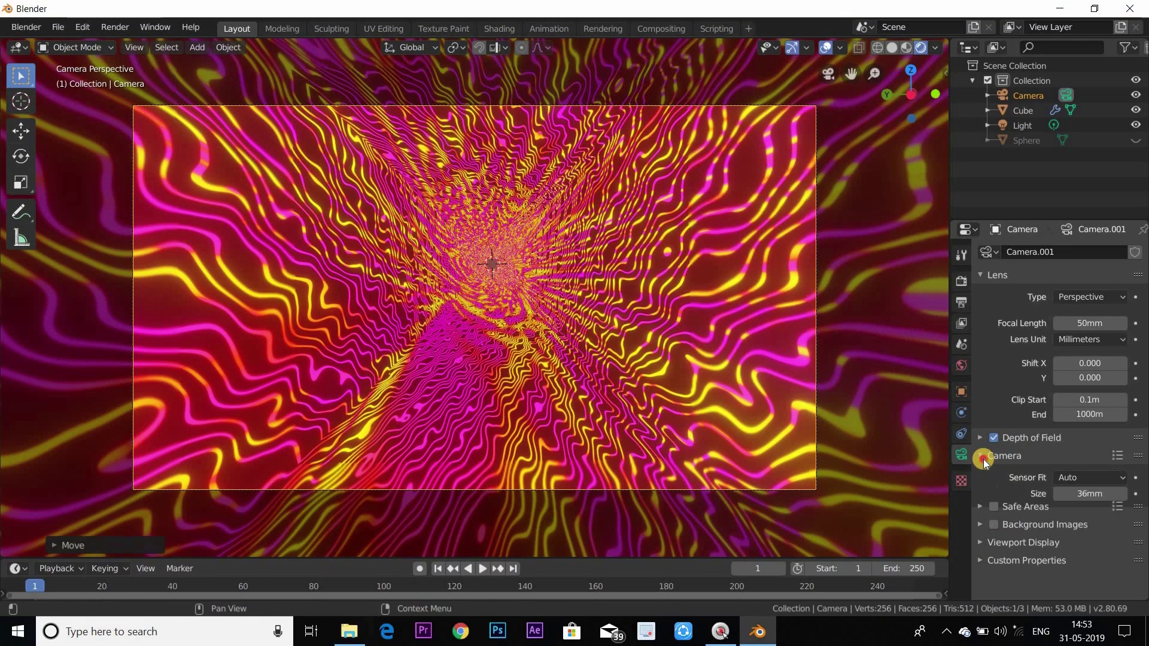
{"action": "left_click", "coordinate": [983, 459]}
{"action": "left_click", "coordinate": [981, 439]}
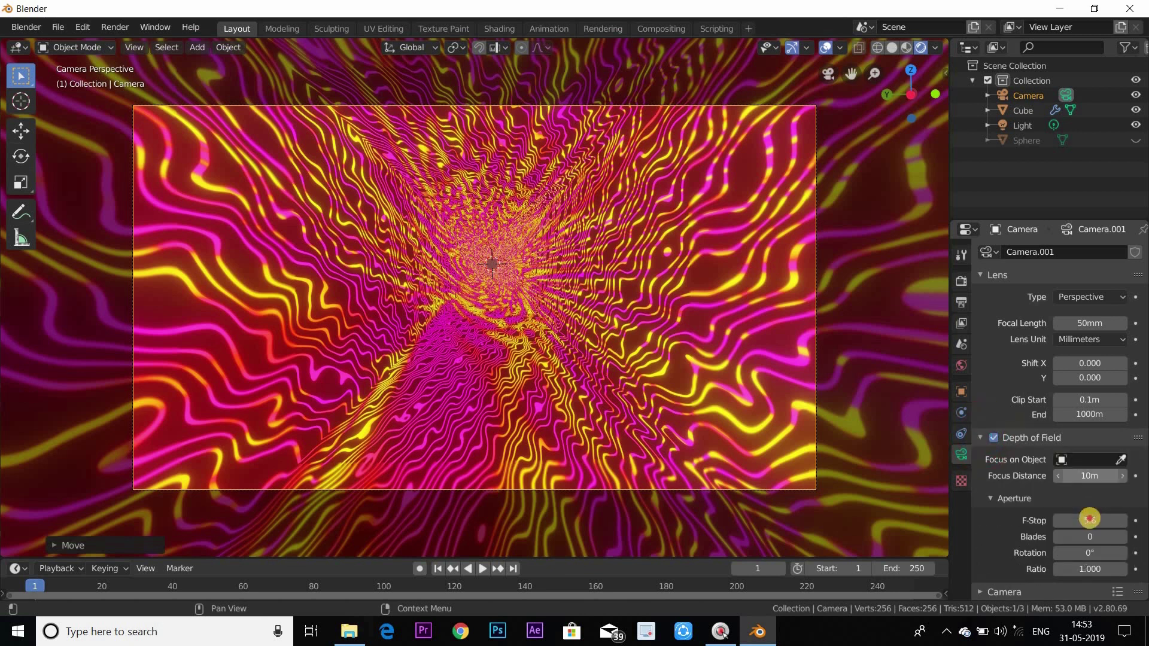
- Set the camera's depth of field to a Focus Distance of 25 m and an F-Stop of 5.4
{"action": "left_click", "coordinate": [1090, 519]}
{"action": "left_click", "coordinate": [1146, 499]}
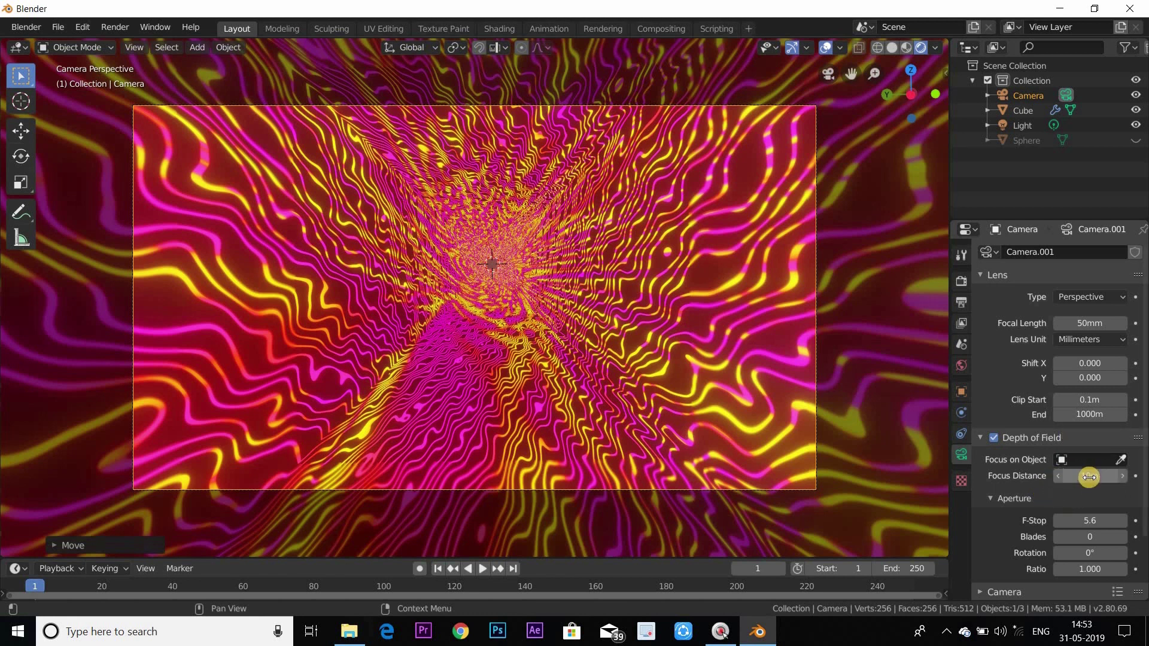
{"action": "left_click_drag", "start_coordinate": [1089, 477], "coordinate": [700, 498]}
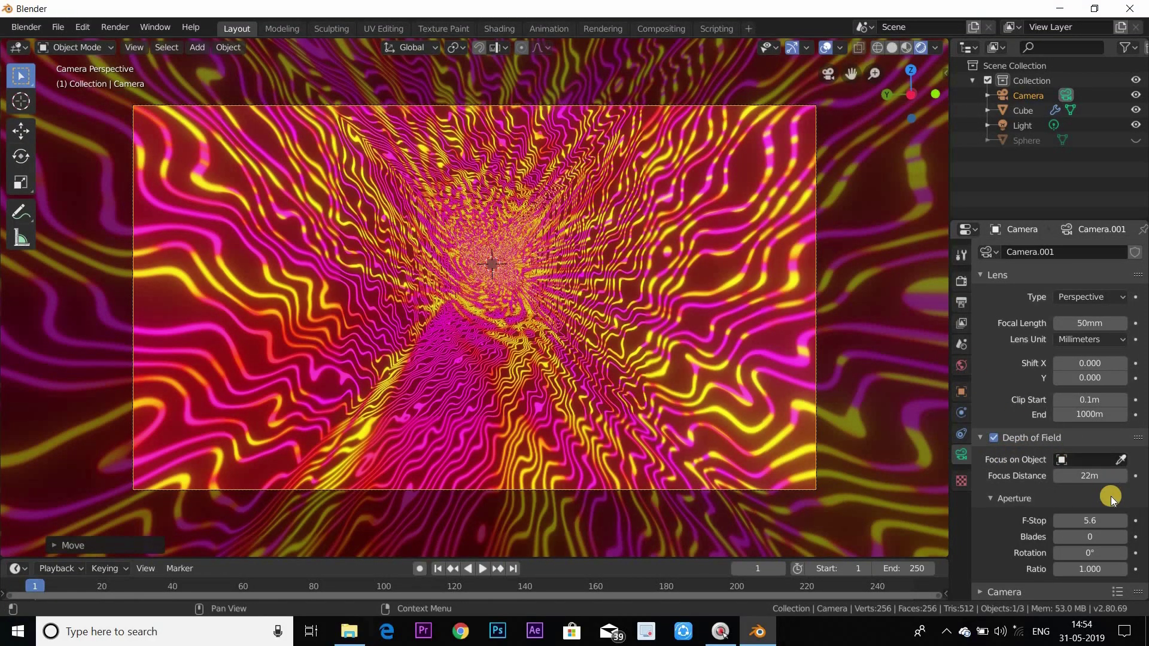
{"action": "left_click_drag", "start_coordinate": [1090, 475], "coordinate": [150, 477]}
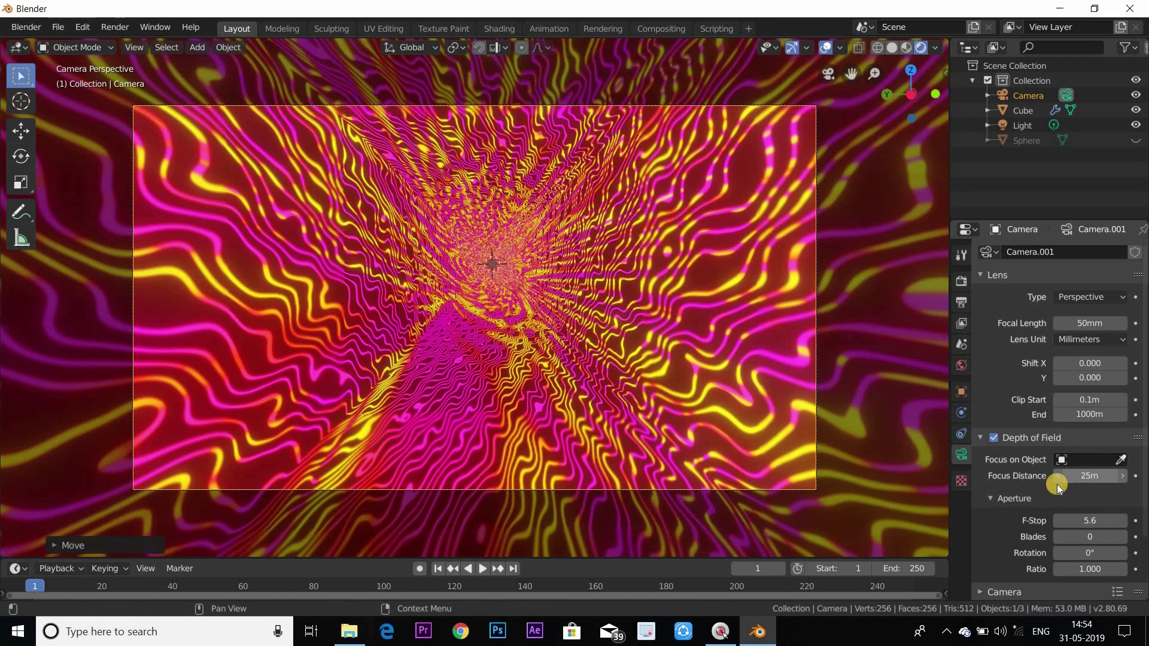
{"action": "left_click", "coordinate": [1057, 520]}
{"action": "left_click", "coordinate": [1058, 521]}
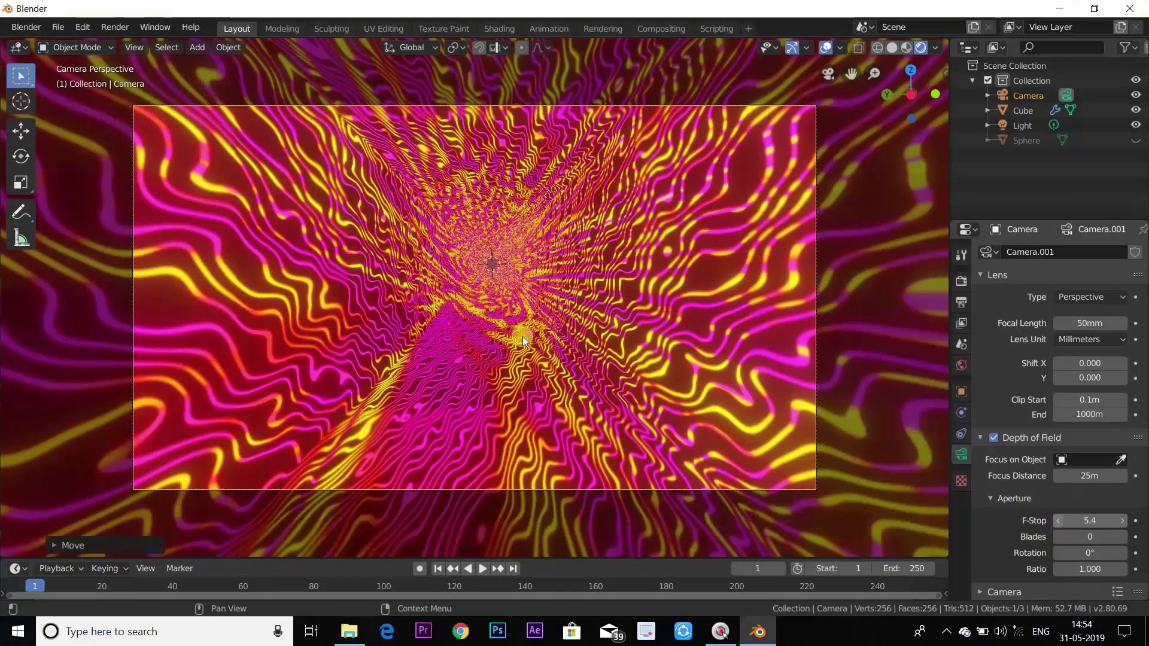
{"action": "left_click_drag", "start_coordinate": [1099, 523], "coordinate": [1087, 530]}
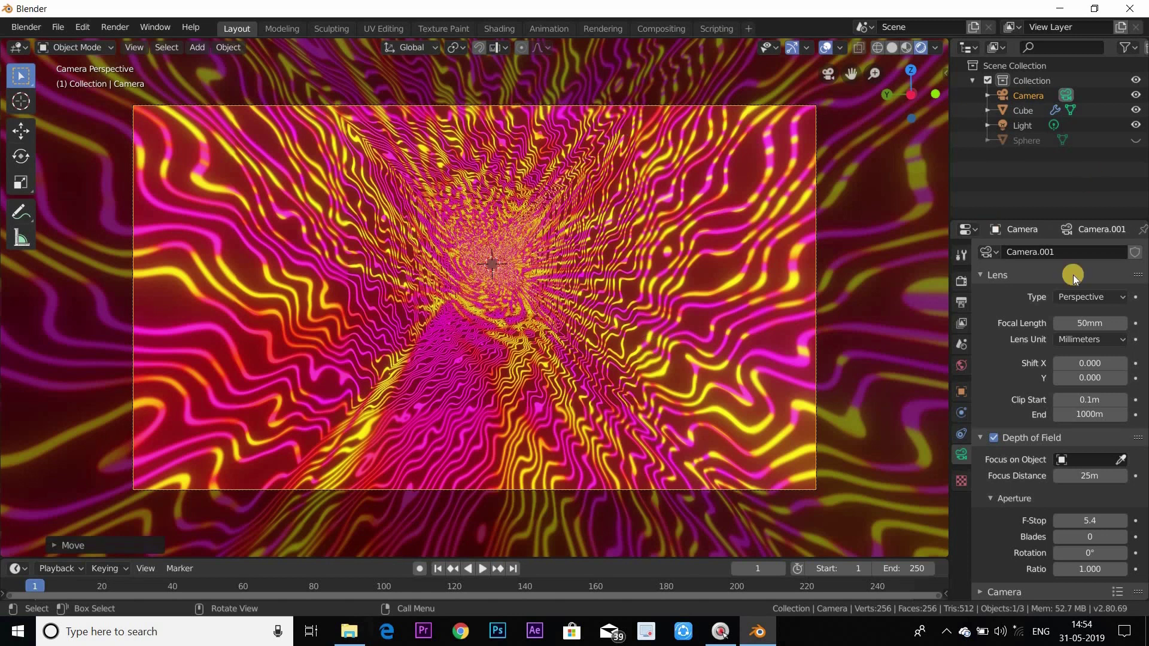
- In wireframe top view, keyframe the camera's Location X of -10 m at frame 1 and enlarge the timeline
{"action": "left_click", "coordinate": [961, 281]}
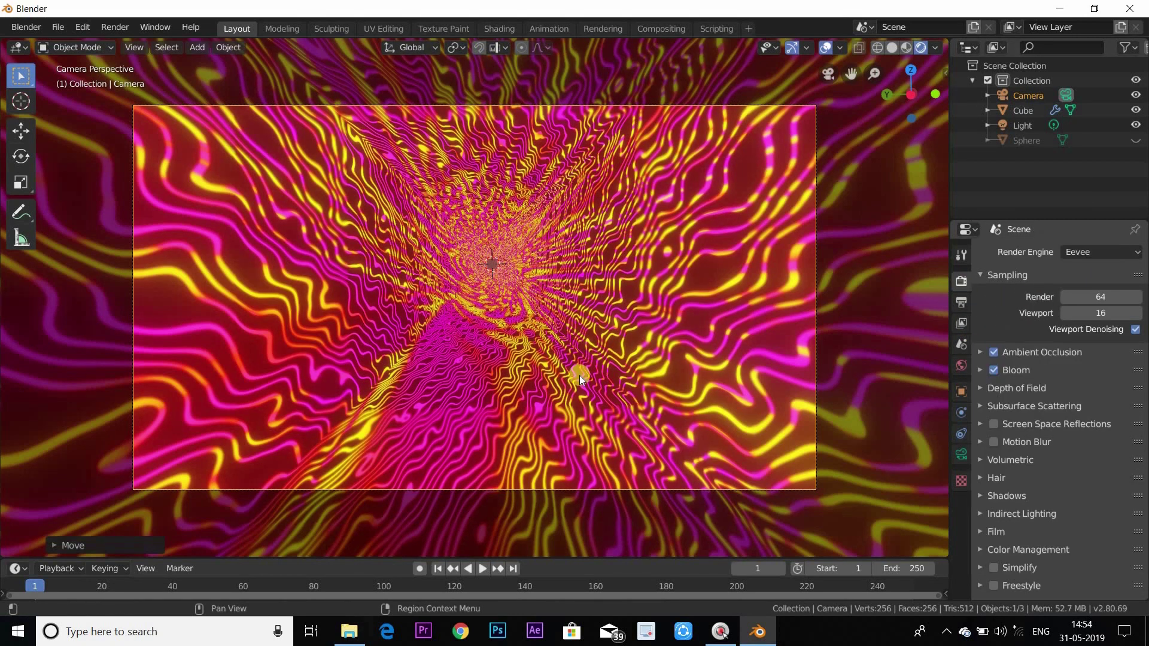
{"action": "middle_click_drag", "start_coordinate": [519, 378], "coordinate": [434, 429]}
{"action": "scroll", "coordinate": [512, 379], "scroll_direction": "down", "scroll_amount": 4}
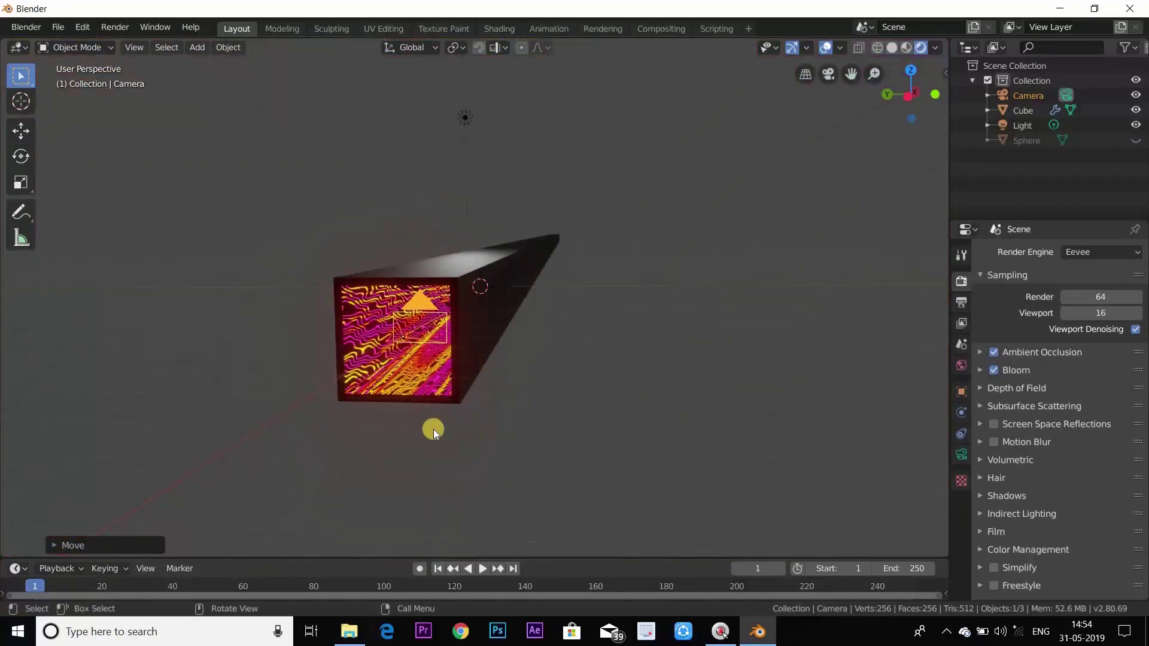
{"action": "left_click", "coordinate": [878, 47]}
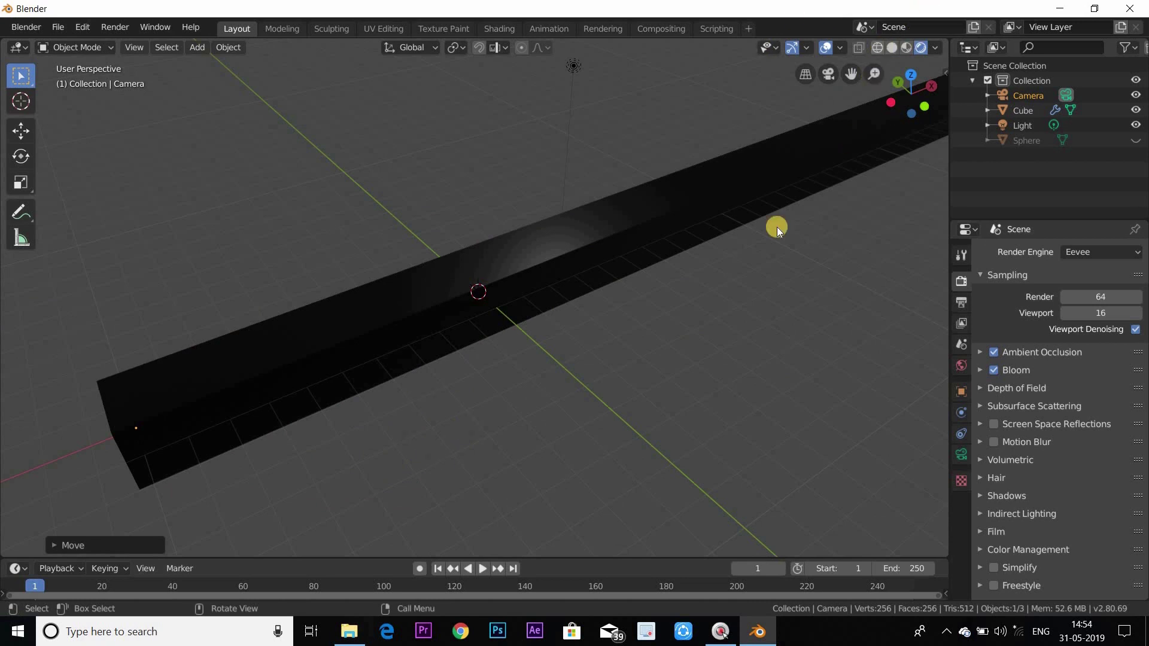
{"action": "key", "text": "alt"}
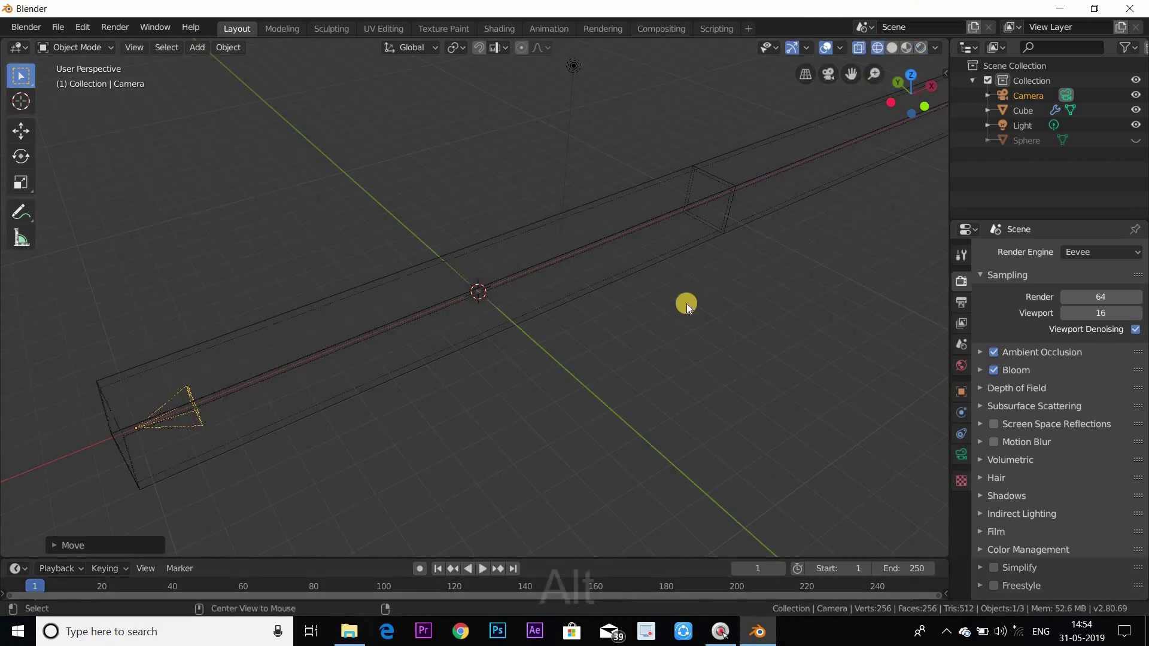
{"action": "middle_click_drag", "start_coordinate": [595, 403], "coordinate": [551, 432]}
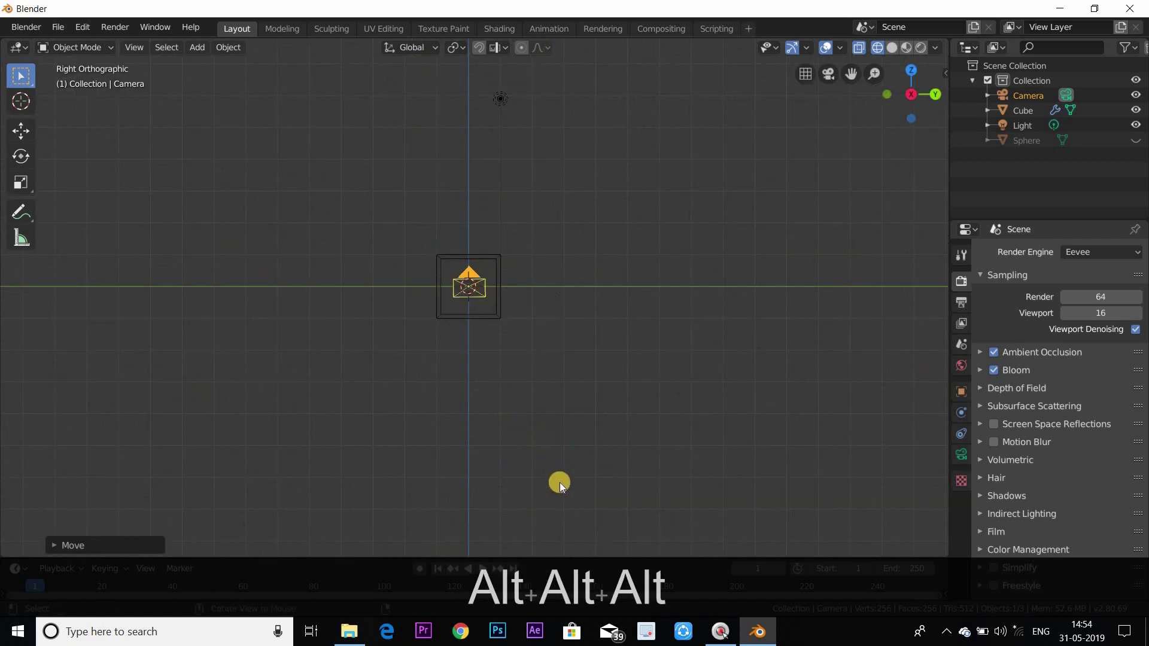
{"action": "middle_click_drag", "start_coordinate": [556, 480], "coordinate": [445, 385], "text": "alt"}
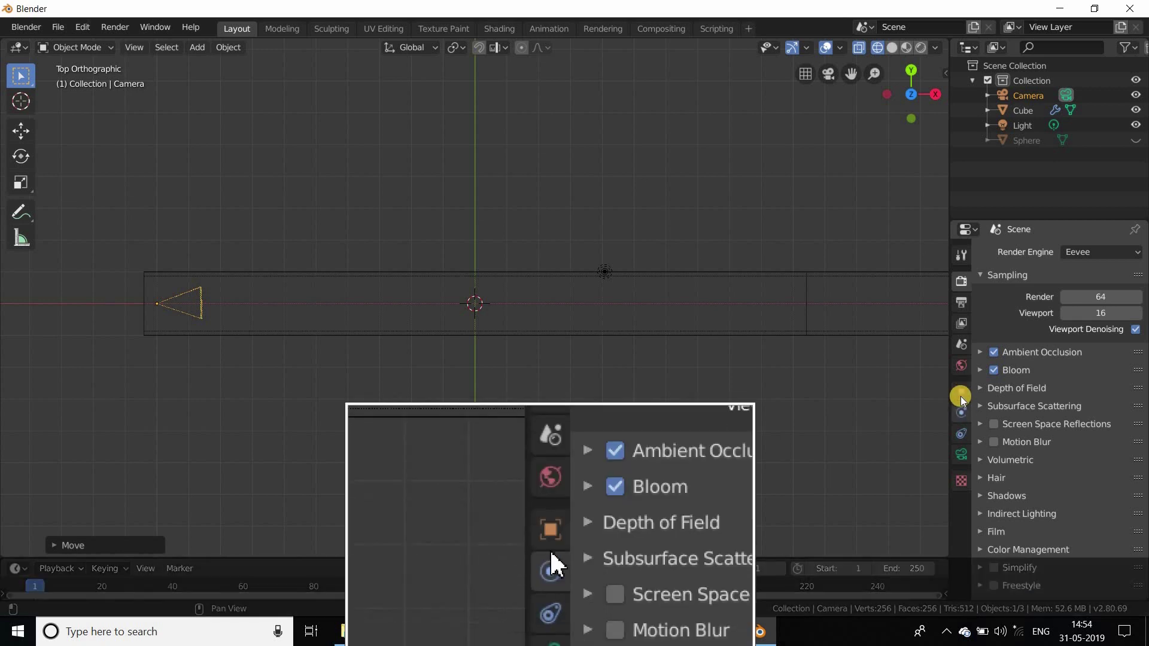
{"action": "left_click", "coordinate": [960, 397]}
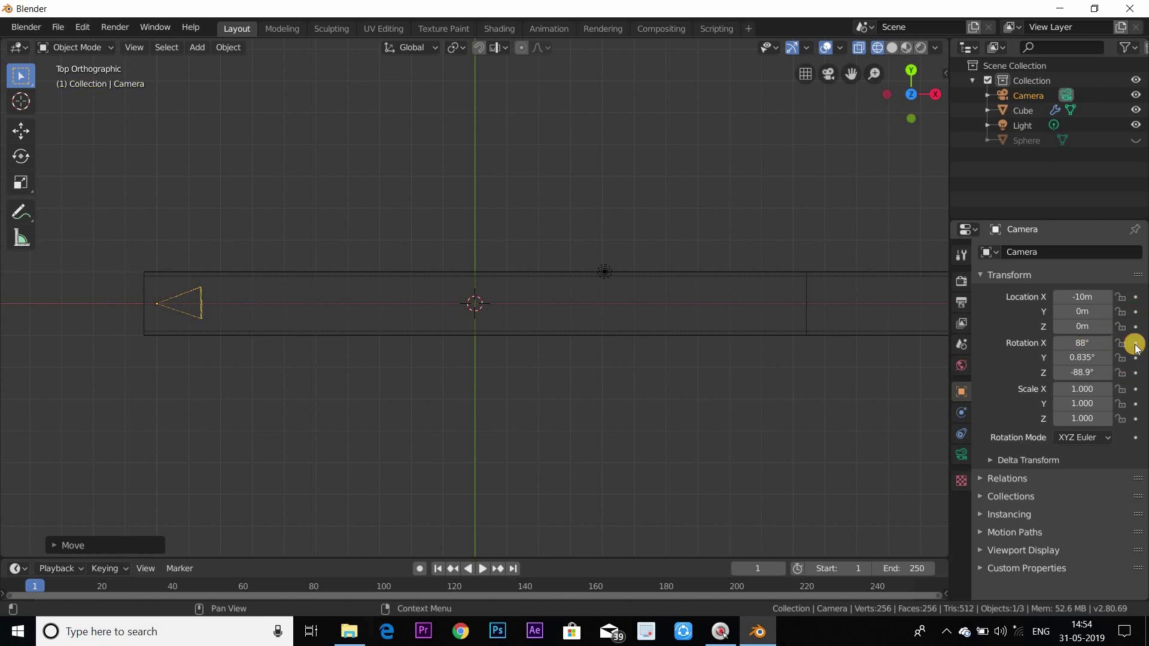
{"action": "left_click_drag", "start_coordinate": [264, 562], "coordinate": [288, 492]}
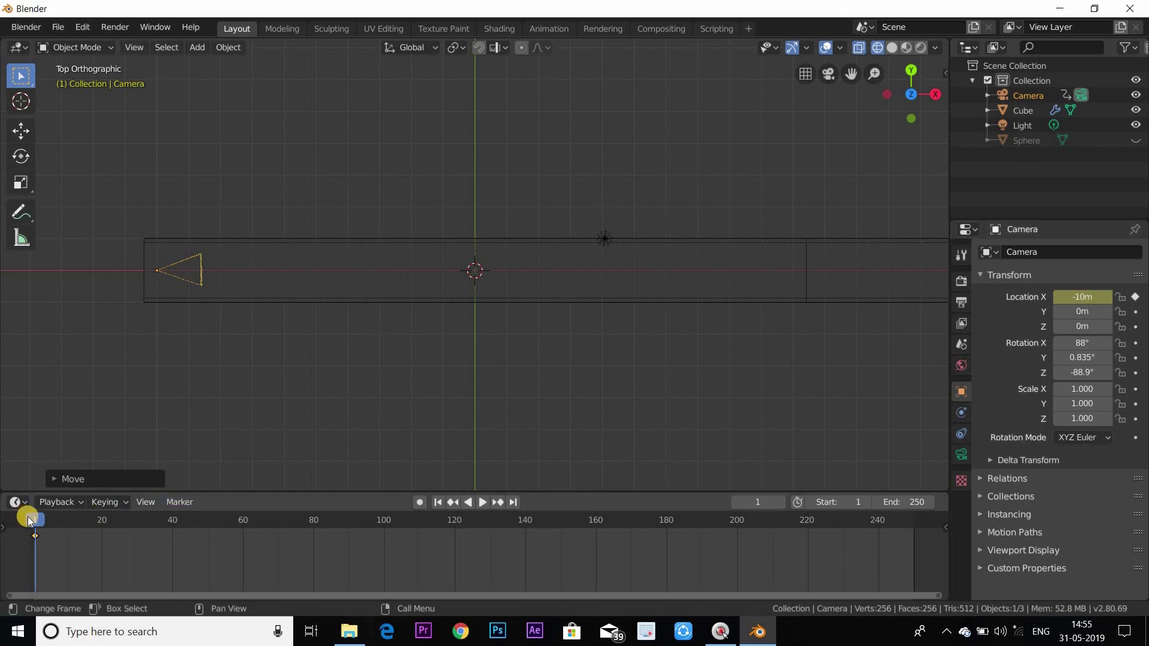
- At frame 250, move the camera down the tunnel along global X to 10 m and keyframe its Location X
{"action": "left_click", "coordinate": [481, 504]}
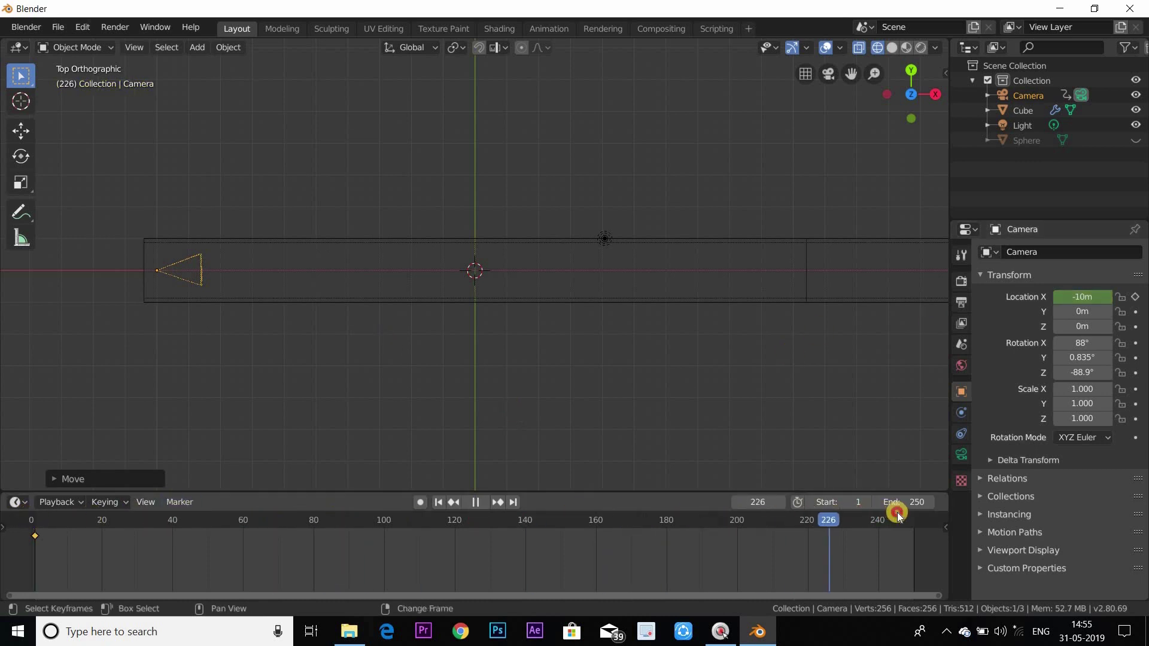
{"action": "key", "text": "space"}
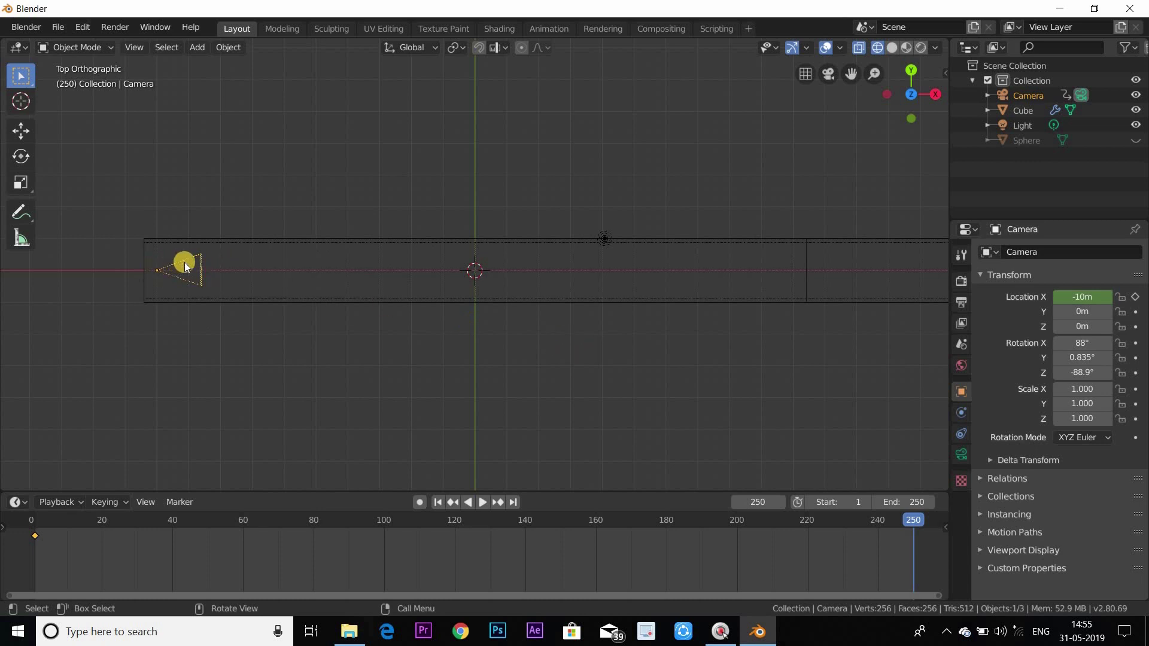
{"action": "key", "text": "g"}
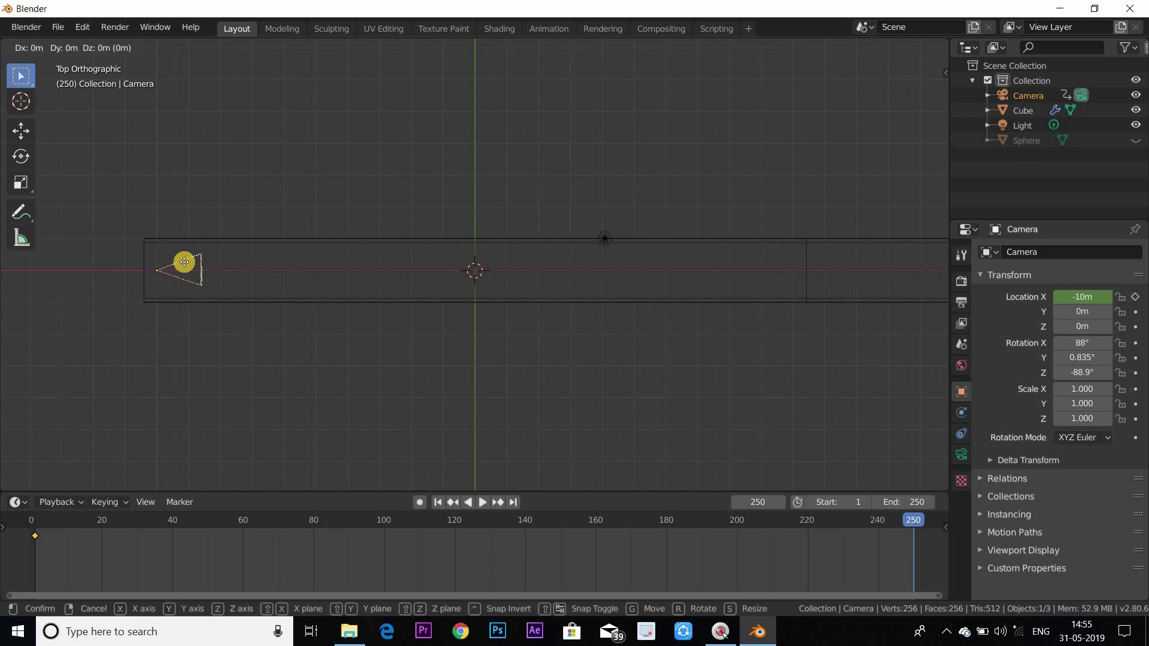
{"action": "key", "text": "x"}
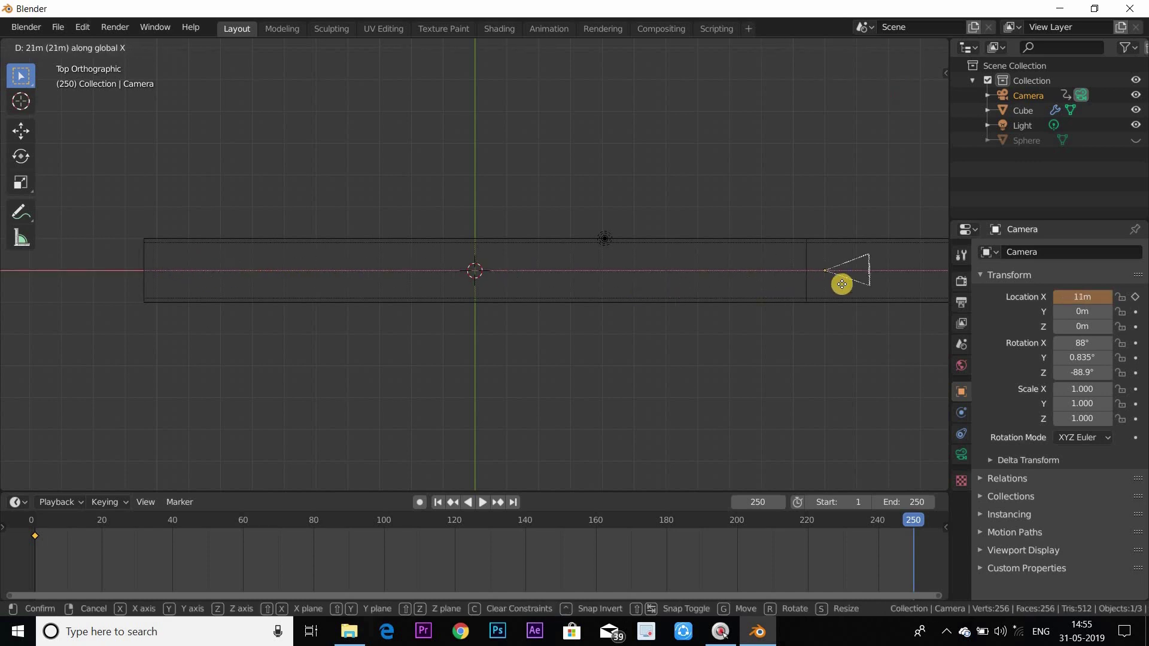
{"action": "left_click", "coordinate": [839, 286]}
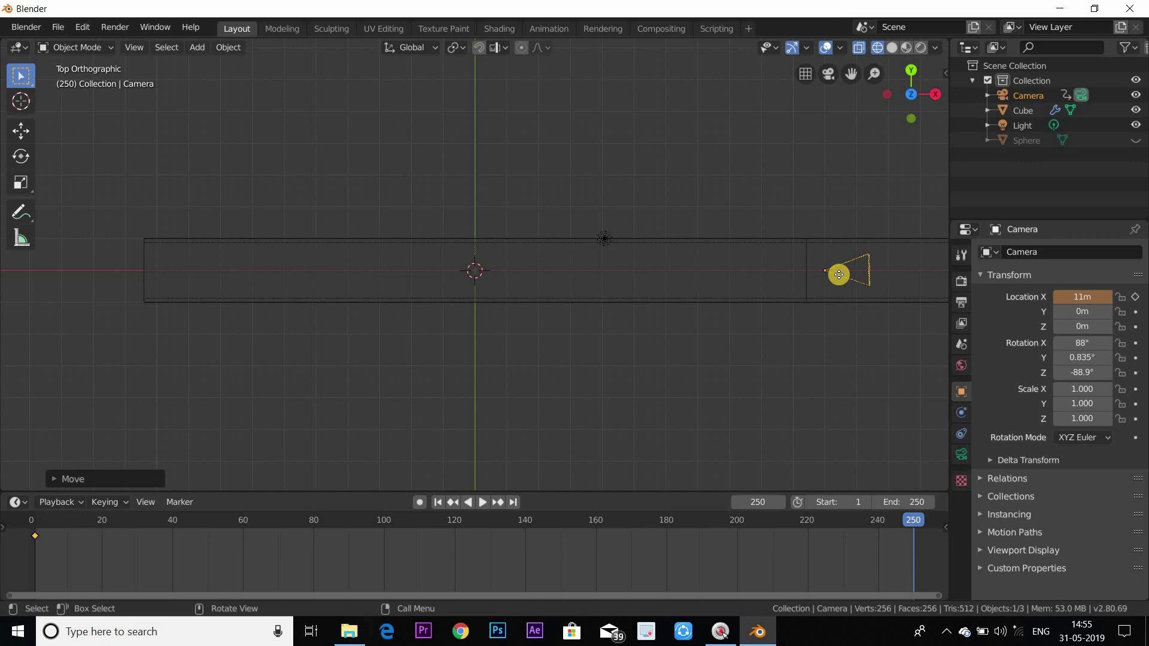
{"action": "key", "text": "g"}
{"action": "key", "text": "x"}
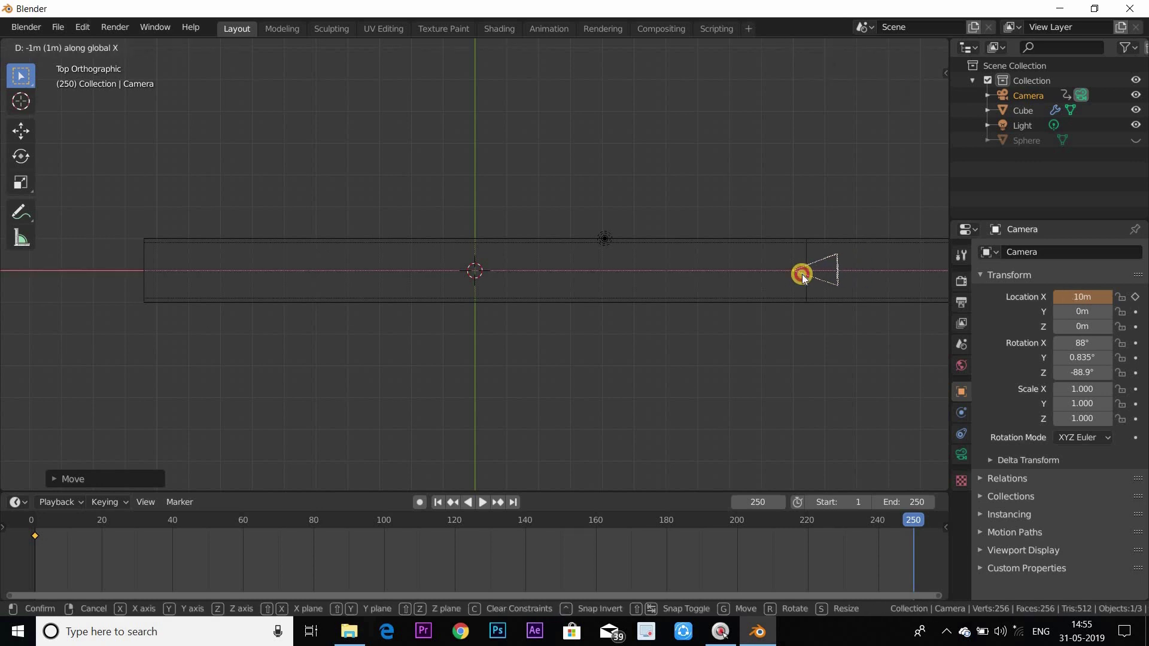
{"action": "left_click", "coordinate": [802, 274]}
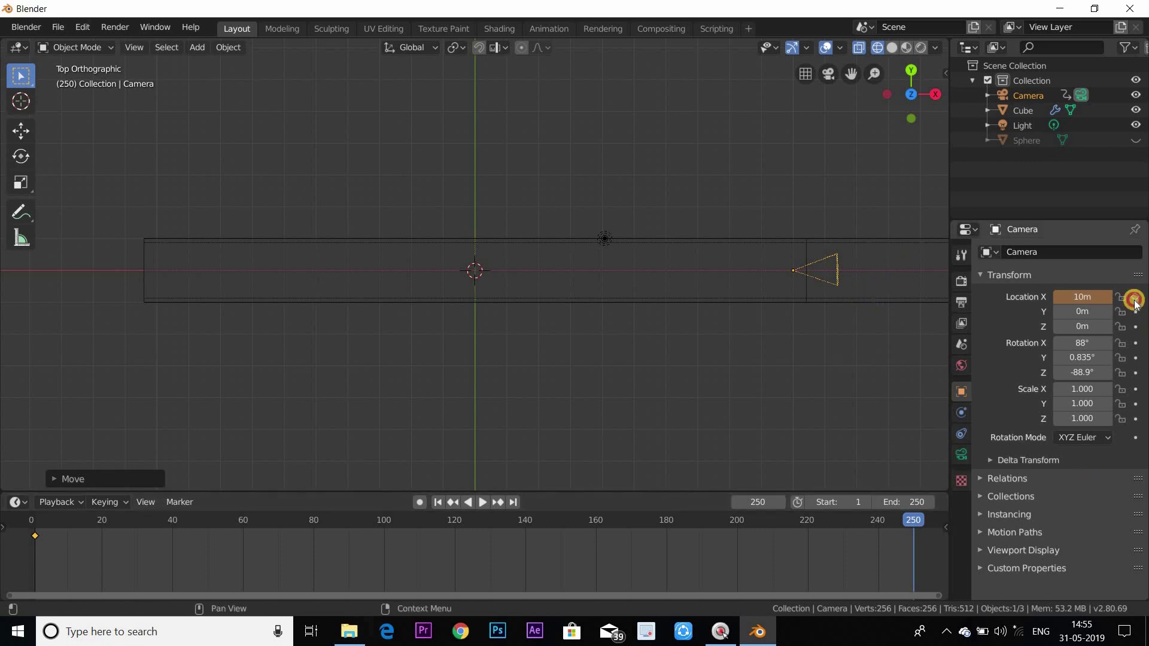
- Play back the camera's flight through the tunnel from the start, in camera view with Rendered shading
{"action": "left_click_drag", "start_coordinate": [910, 526], "coordinate": [23, 530]}
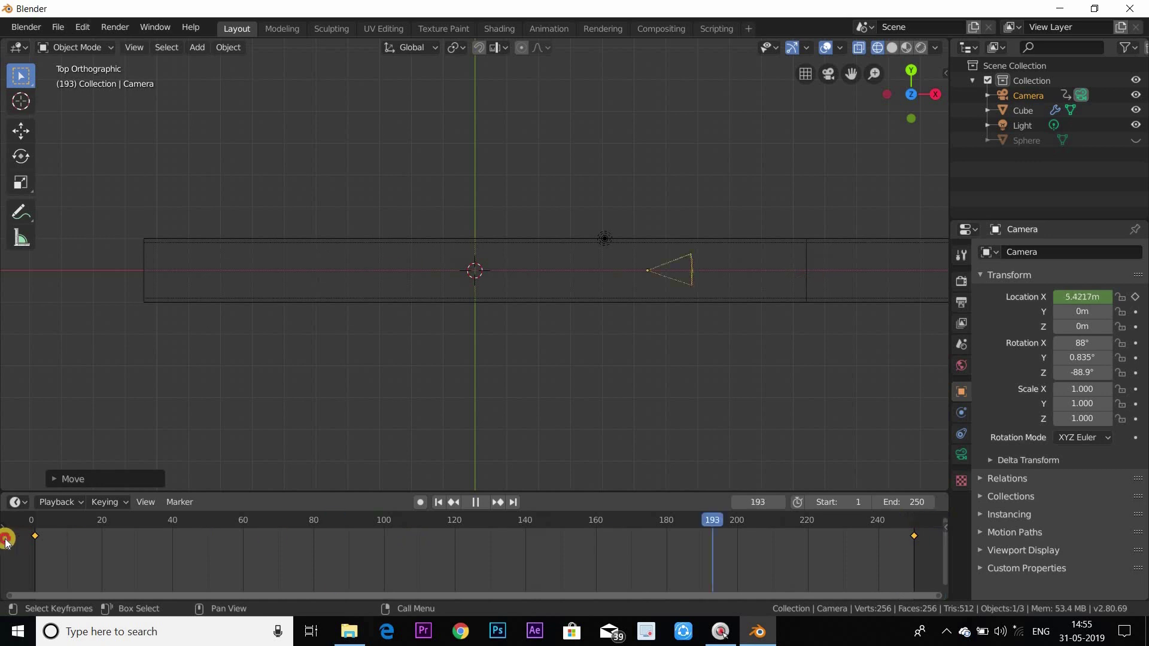
{"action": "key", "text": "space"}
{"action": "key", "text": "KP_0"}
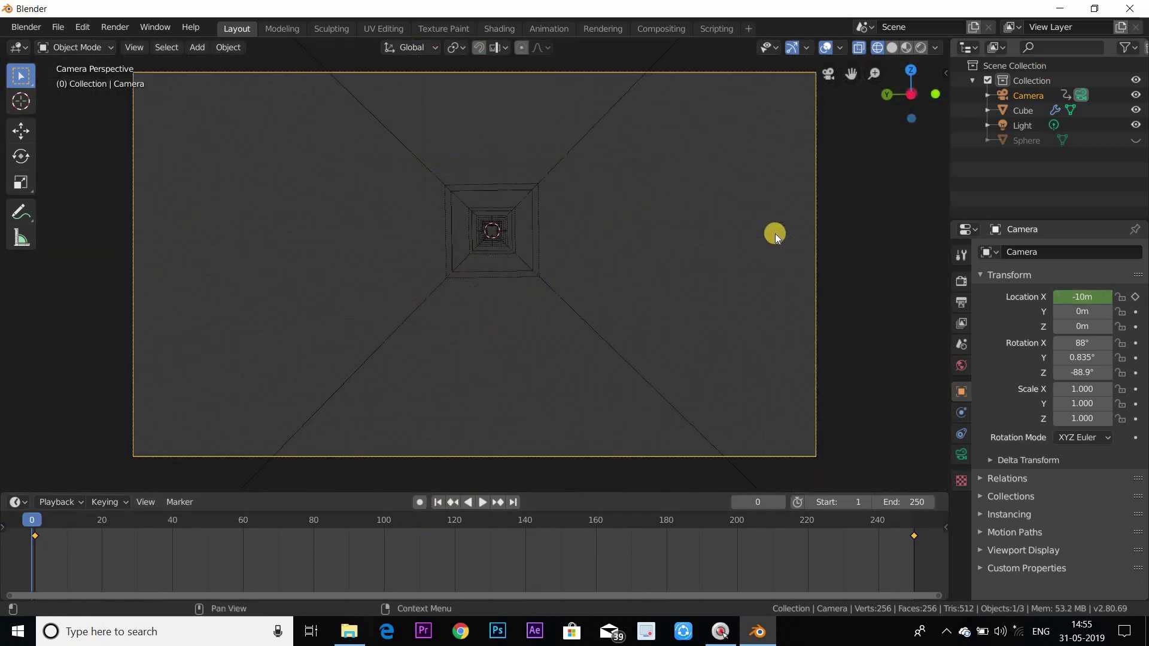
{"action": "key", "text": "z"}
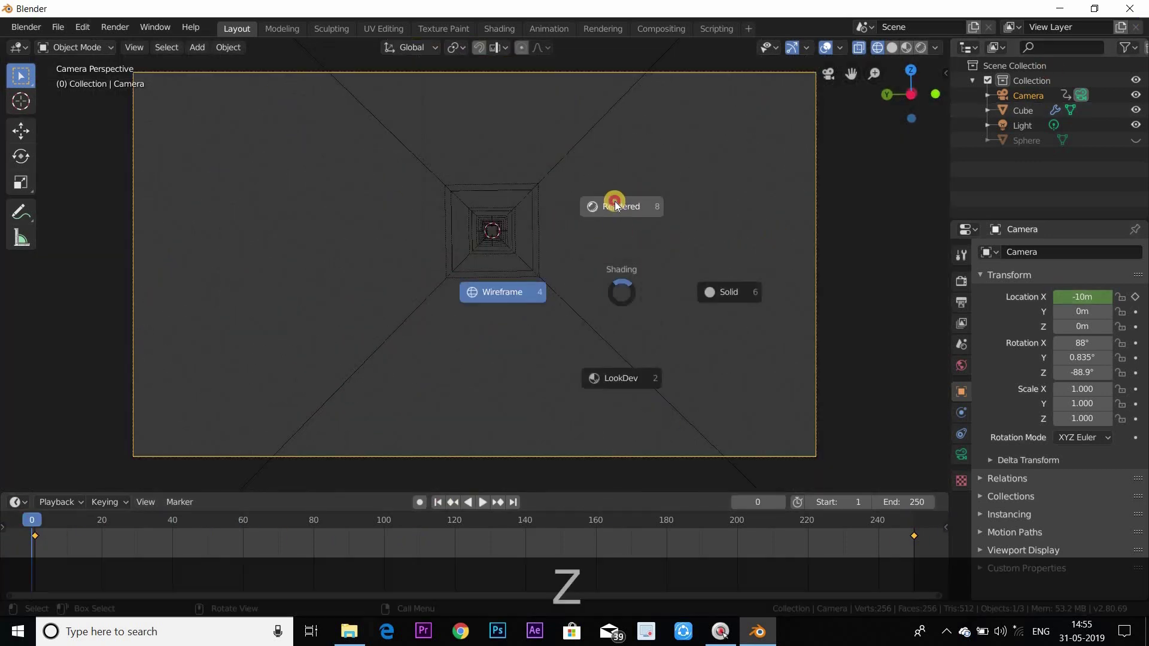
{"action": "left_click", "coordinate": [566, 230]}
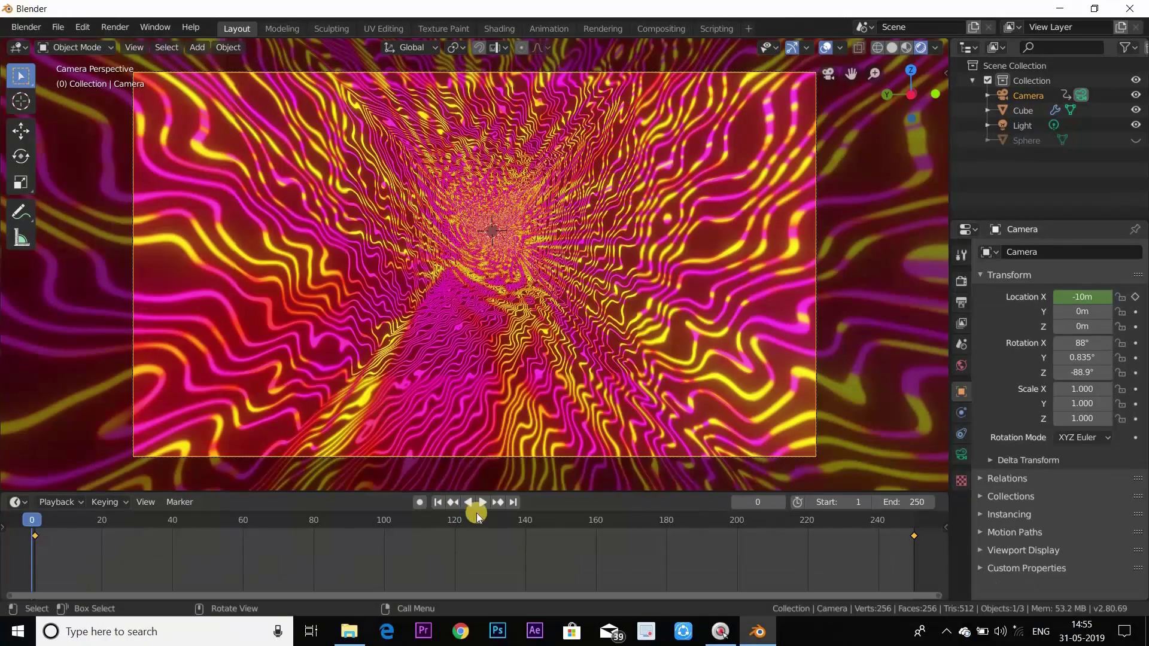
{"action": "left_click", "coordinate": [477, 504]}
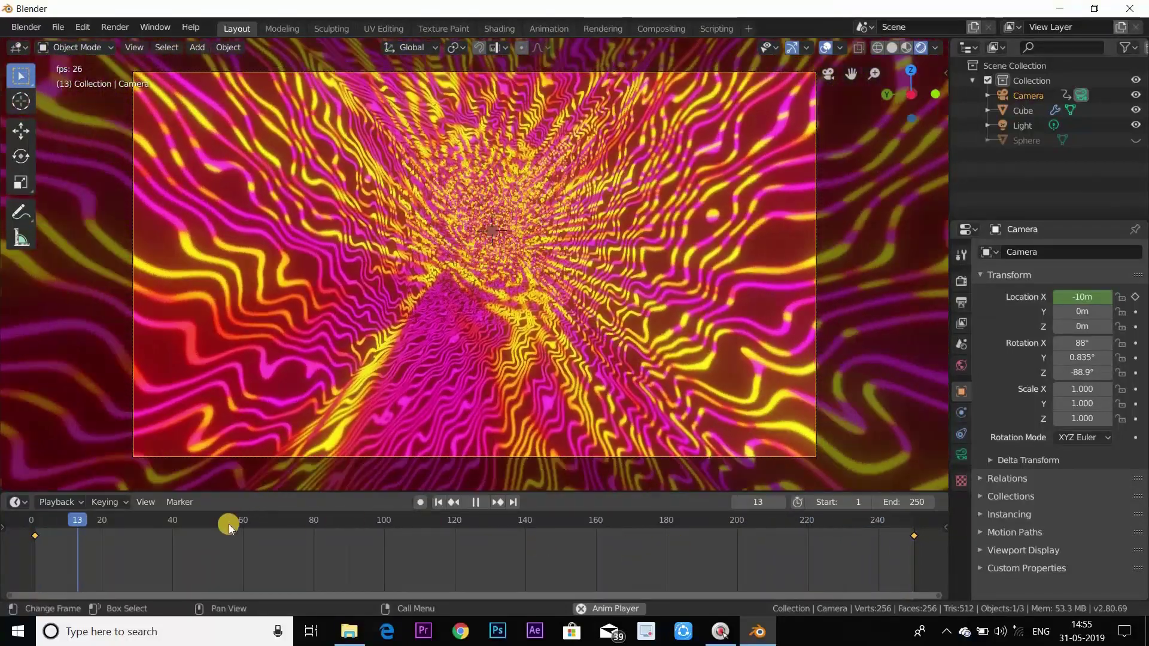
{"action": "key", "text": "space"}
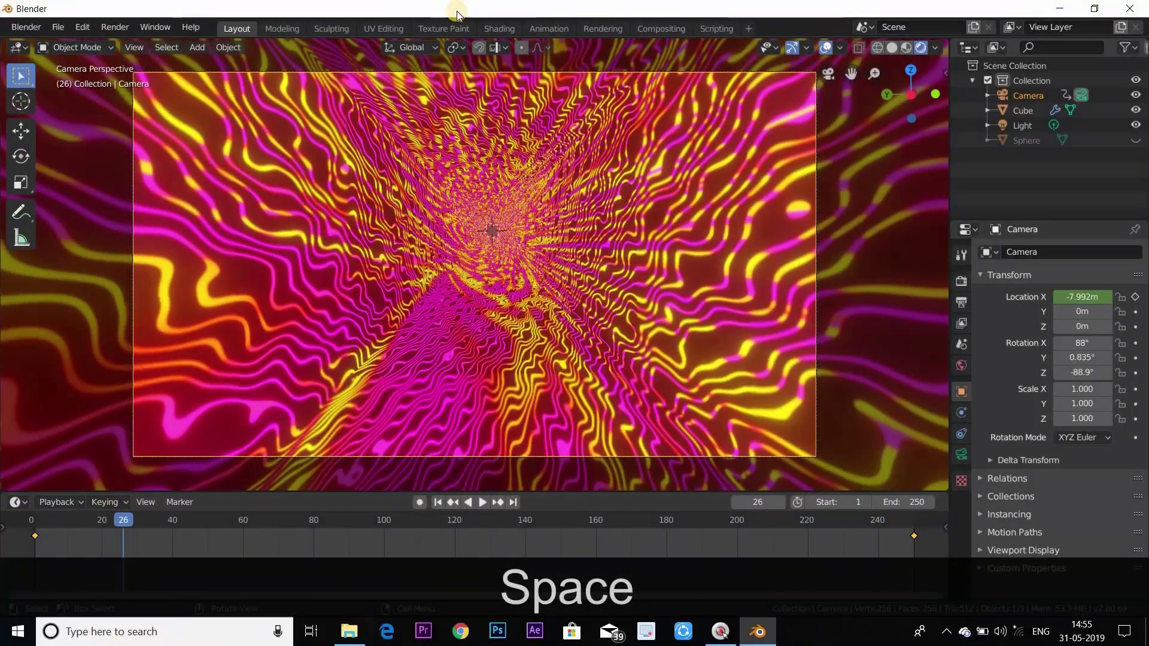
- Switch to the Shading workspace, look through the camera and select the tunnel to show its material nodes
{"action": "left_click", "coordinate": [499, 28]}
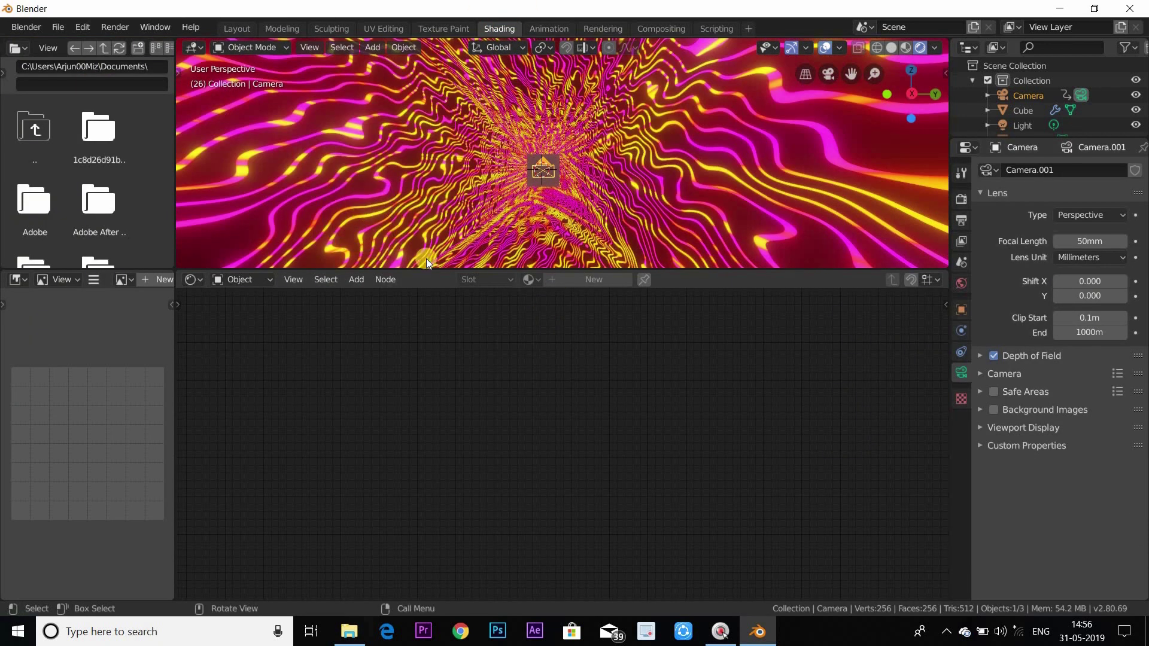
{"action": "key", "text": "KP_0"}
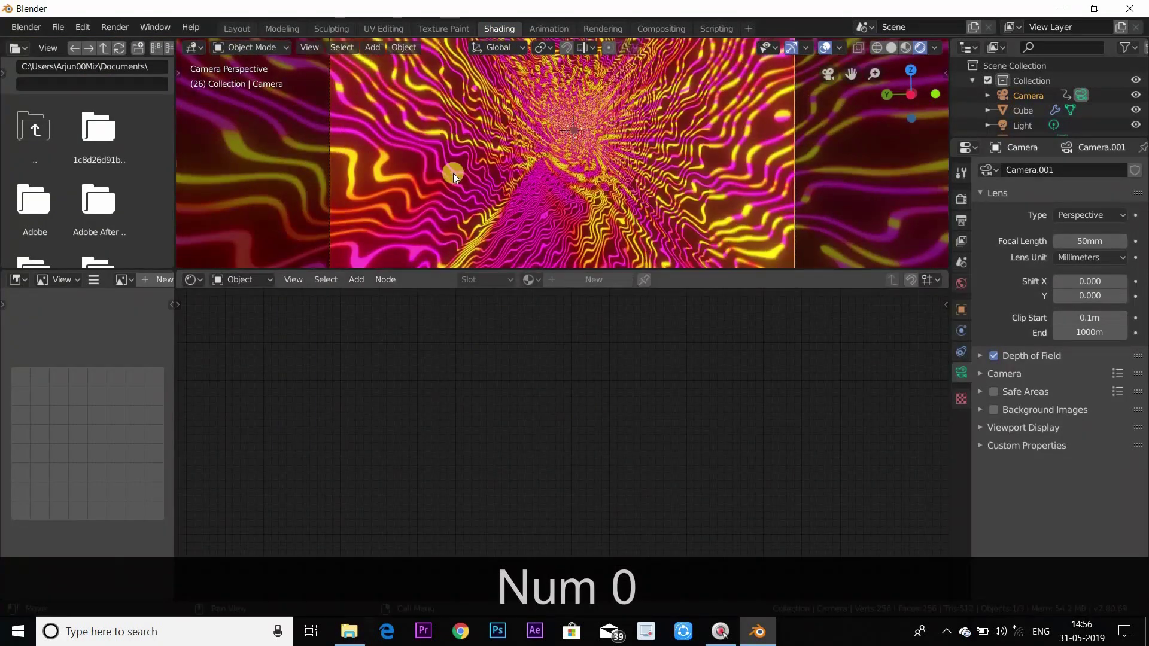
{"action": "left_click", "coordinate": [453, 174]}
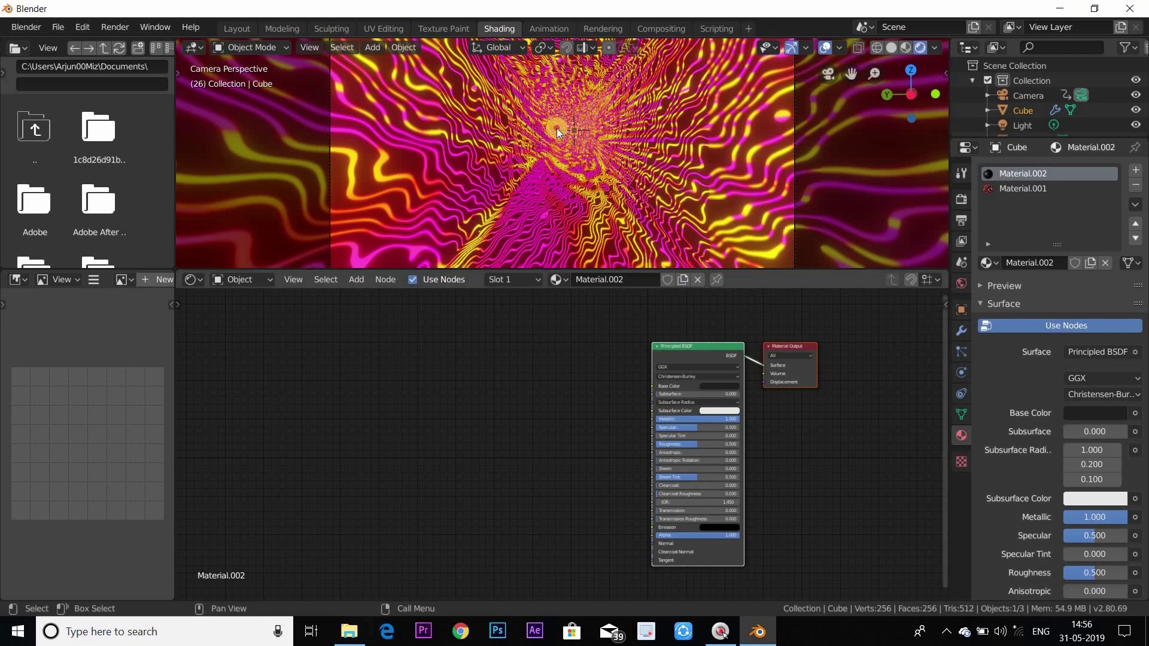
- Assign Material.001 to the tunnel's first material slot in place of Material.002
{"action": "left_click", "coordinate": [990, 256]}
{"action": "left_click", "coordinate": [957, 294]}
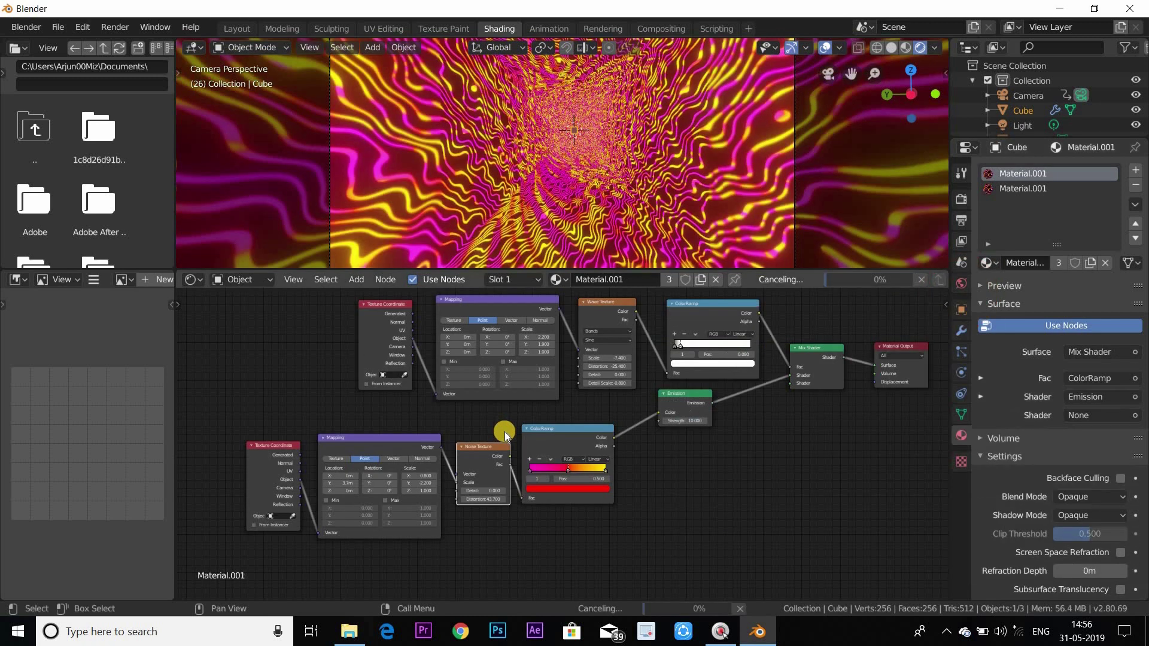
- Set the Wave Texture node's Scale to -1.5, Distortion to -39 and Detail Scale to -0.9
{"action": "scroll", "coordinate": [499, 442], "scroll_direction": "up", "scroll_amount": 4}
{"action": "middle_click_drag", "start_coordinate": [562, 304], "coordinate": [524, 452]}
{"action": "scroll", "coordinate": [568, 365], "scroll_direction": "up", "scroll_amount": 4}
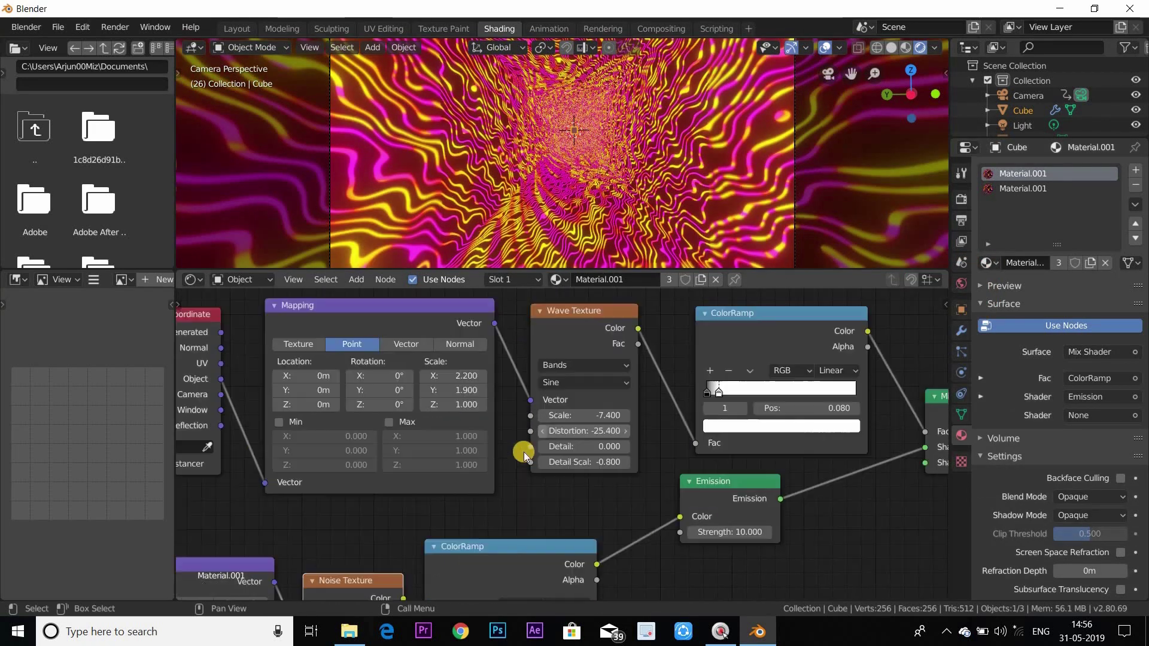
{"action": "scroll", "coordinate": [592, 434], "scroll_direction": "up", "scroll_amount": 4}
{"action": "mouse_move", "coordinate": [551, 423]}
{"action": "left_mouse_down"}
{"action": "mouse_move", "coordinate": [626, 423]}
{"action": "mouse_move", "coordinate": [615, 424]}
{"action": "left_mouse_up"}
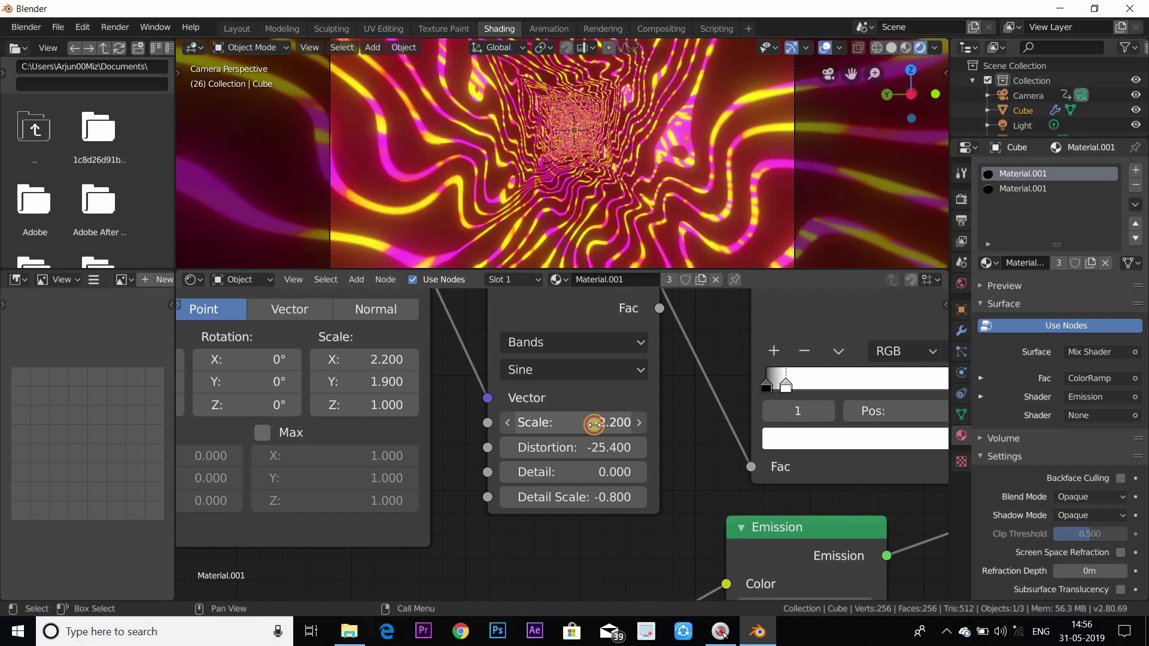
{"action": "scroll", "coordinate": [643, 162], "scroll_direction": "down", "scroll_amount": 3}
{"action": "scroll", "coordinate": [643, 163], "scroll_direction": "up", "scroll_amount": 5}
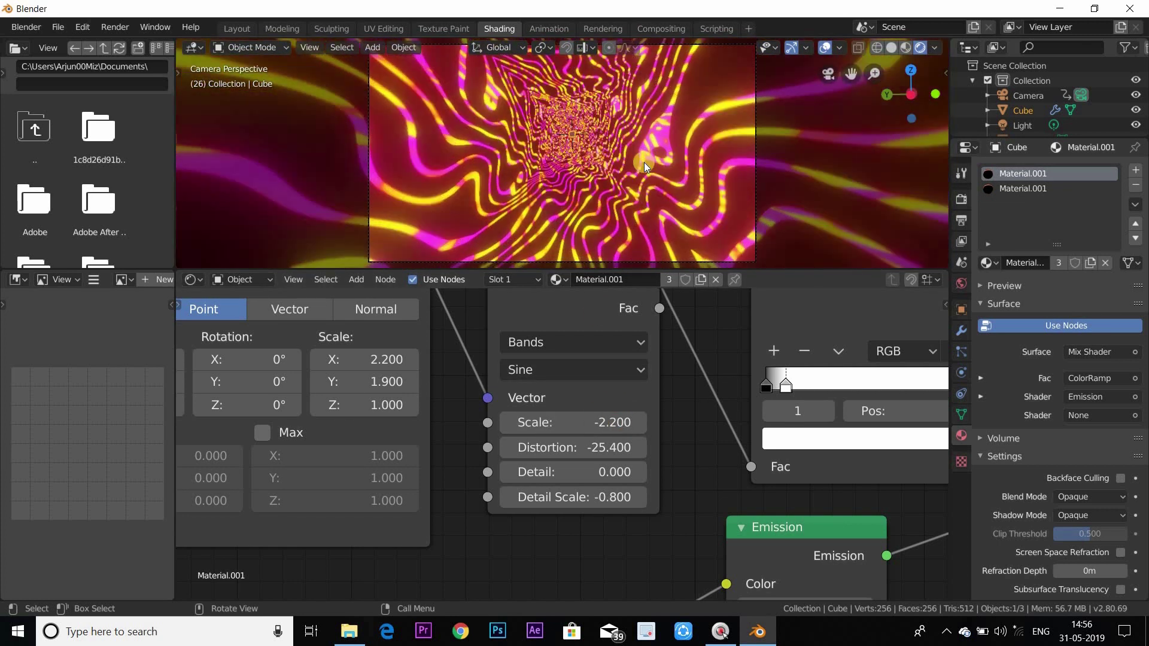
{"action": "scroll", "coordinate": [644, 163], "scroll_direction": "down", "scroll_amount": 3}
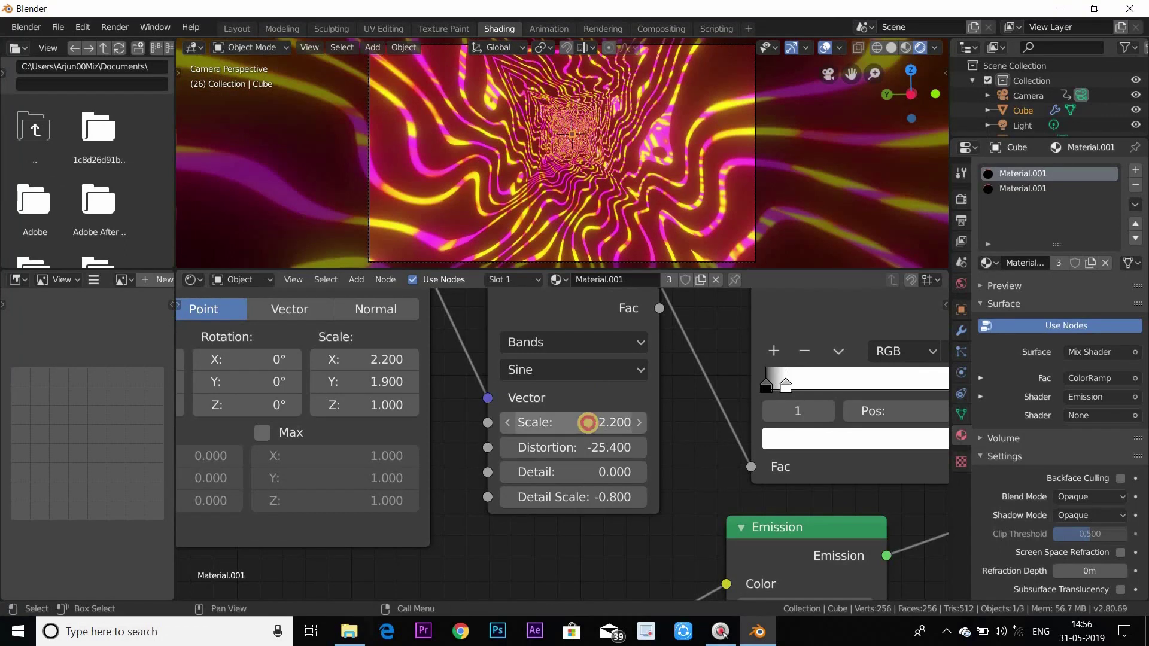
{"action": "left_click_drag", "start_coordinate": [594, 422], "coordinate": [598, 420]}
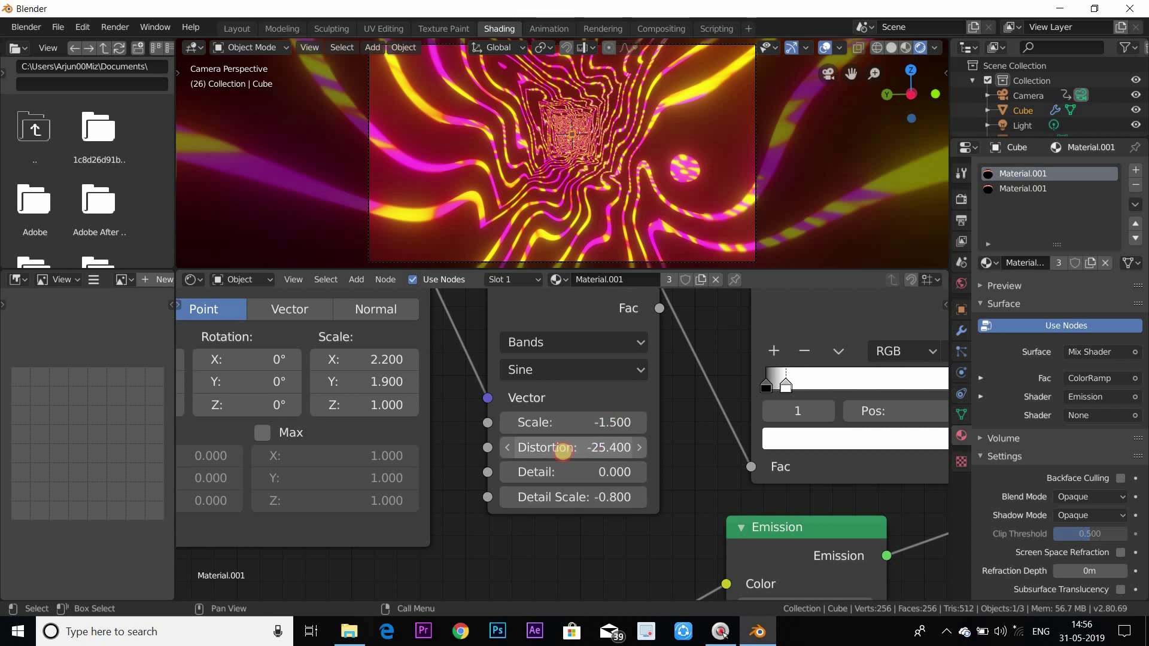
{"action": "left_click_drag", "start_coordinate": [559, 444], "coordinate": [487, 437]}
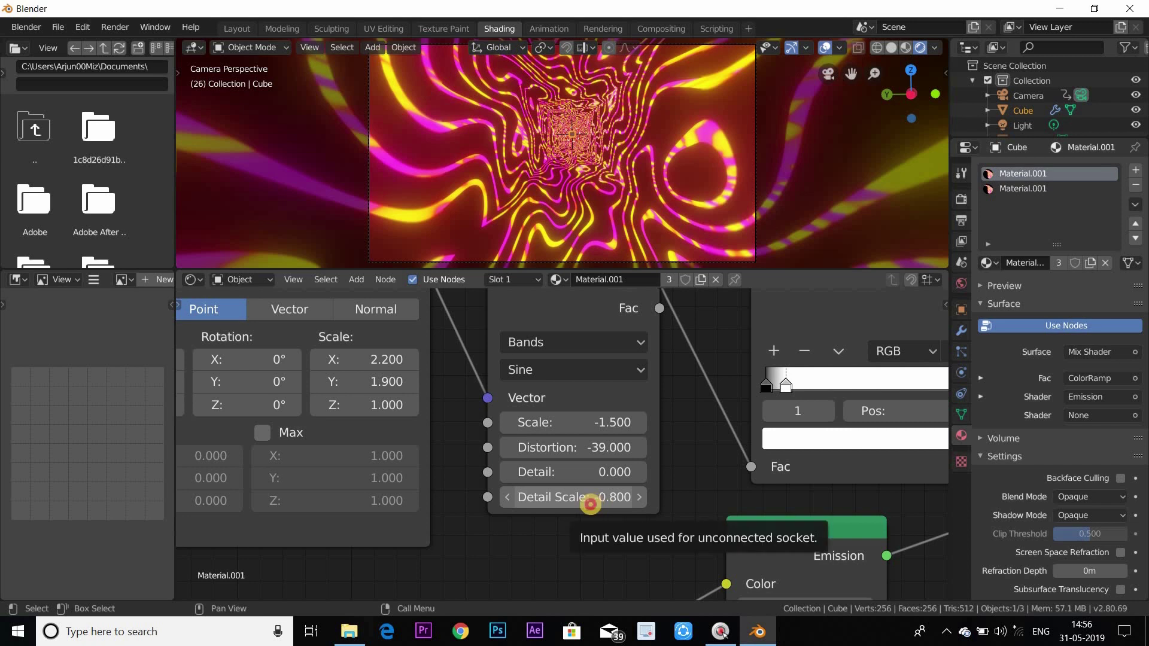
{"action": "mouse_move", "coordinate": [586, 505]}
{"action": "left_mouse_down"}
{"action": "mouse_move", "coordinate": [564, 502]}
{"action": "mouse_move", "coordinate": [584, 499]}
{"action": "left_mouse_up"}
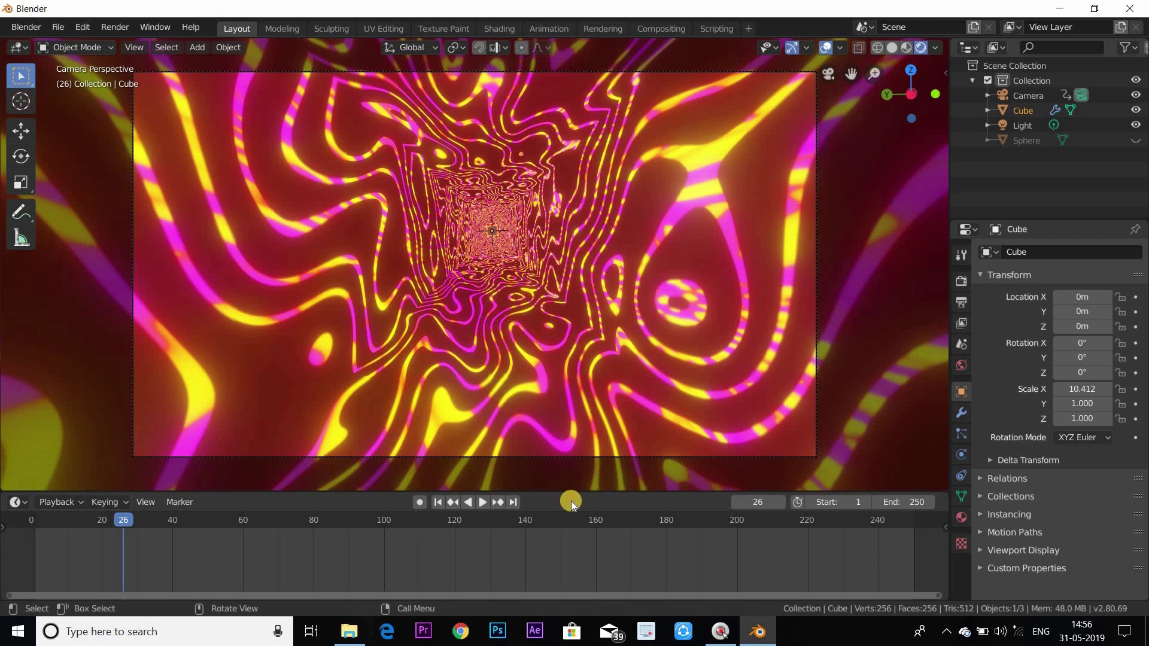
- Play back the camera's flight in the Layout workspace to check the new pattern, and return to frame 0
{"action": "left_click", "coordinate": [482, 505]}
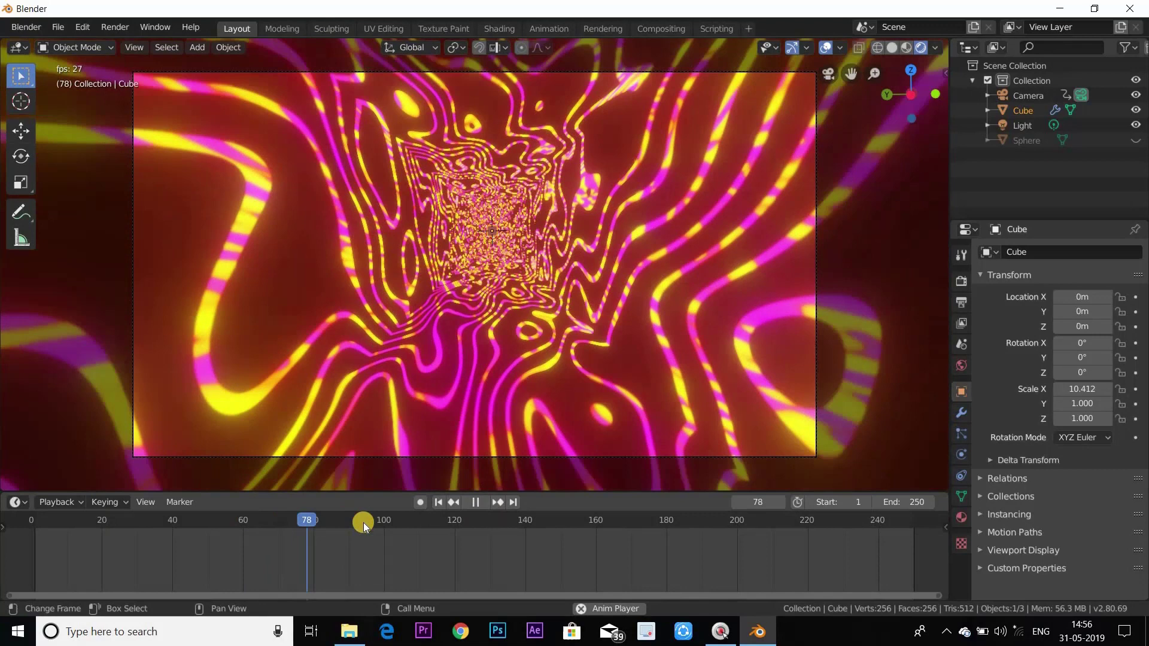
{"action": "left_click_drag", "start_coordinate": [347, 523], "coordinate": [16, 522]}
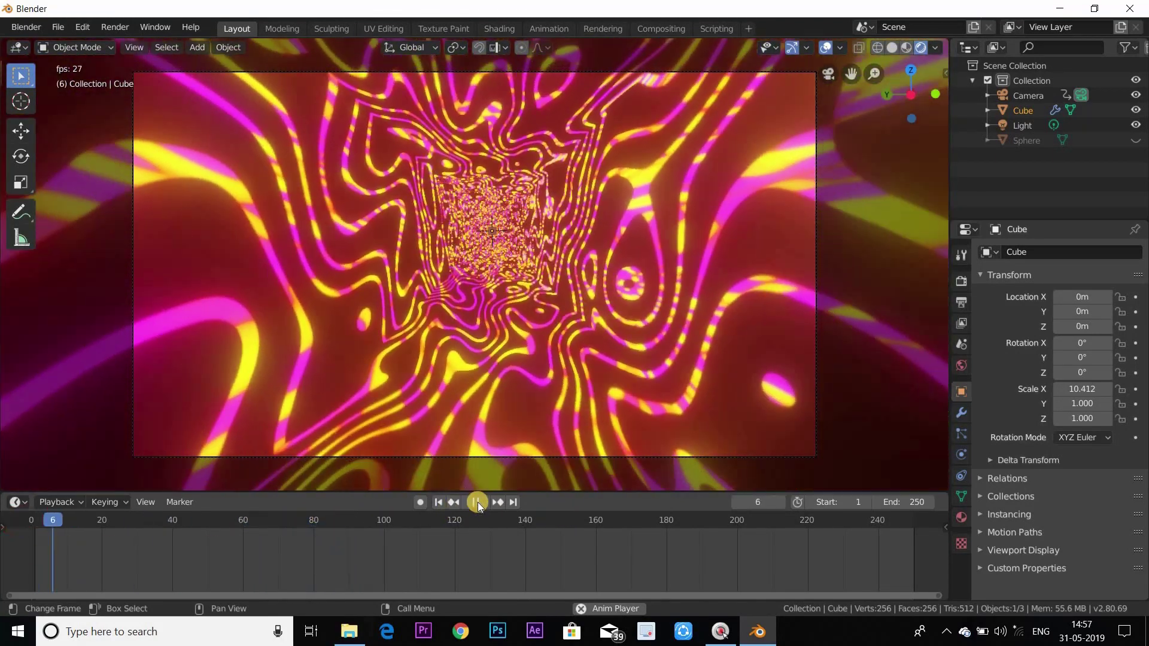
{"action": "left_click", "coordinate": [477, 501]}
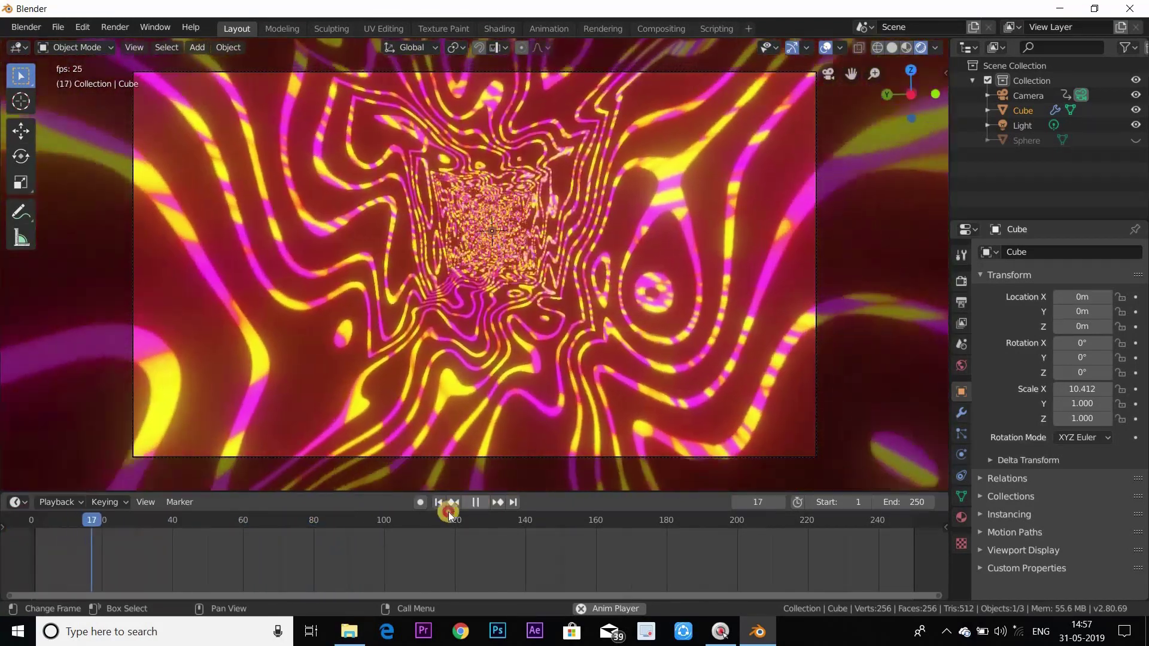
{"action": "left_click", "coordinate": [6, 526]}
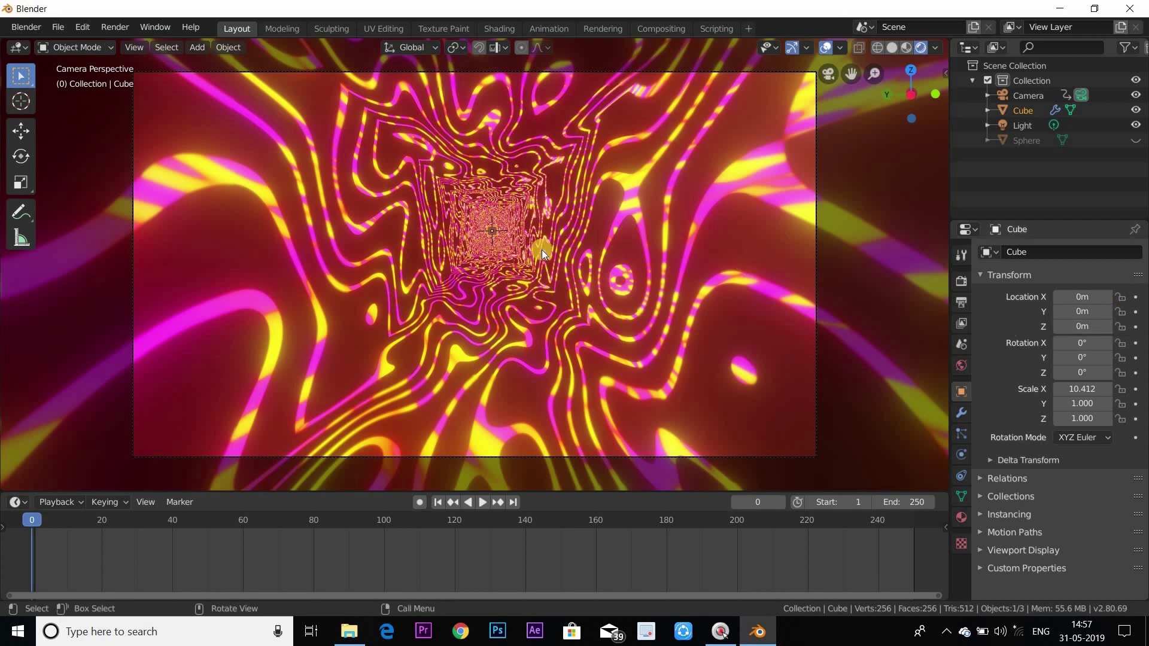
- Select the camera and keyframe its Rotation Y at 0.835° on frame 0 and -180° on frame 250
{"action": "left_click", "coordinate": [132, 182]}
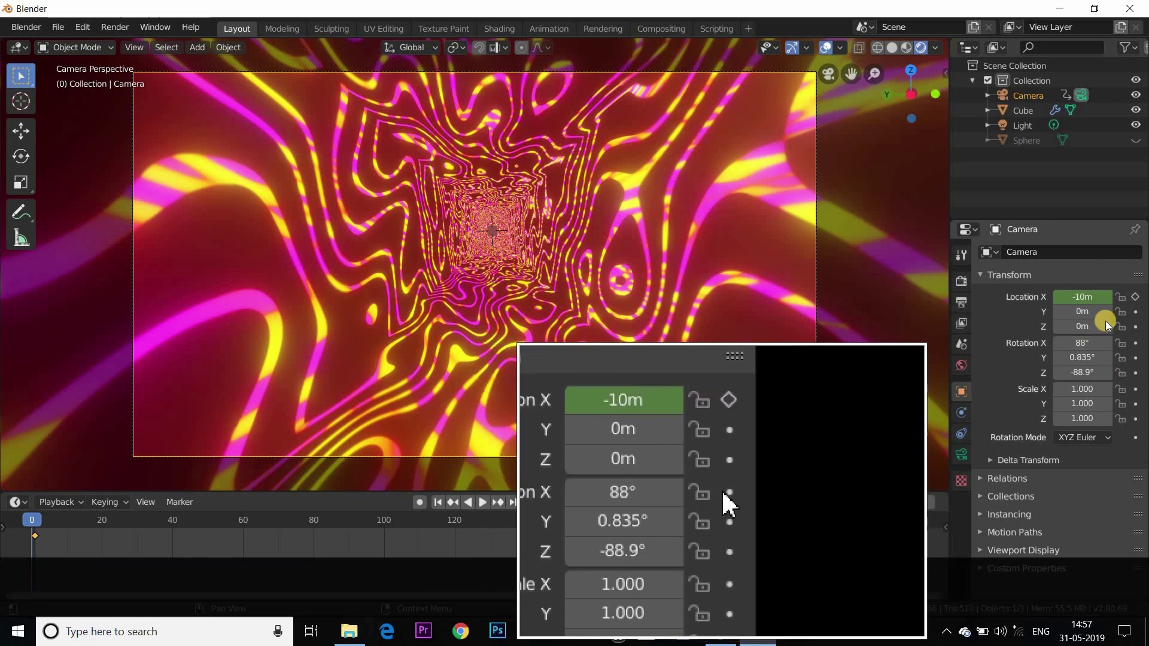
{"action": "left_click", "coordinate": [1135, 358]}
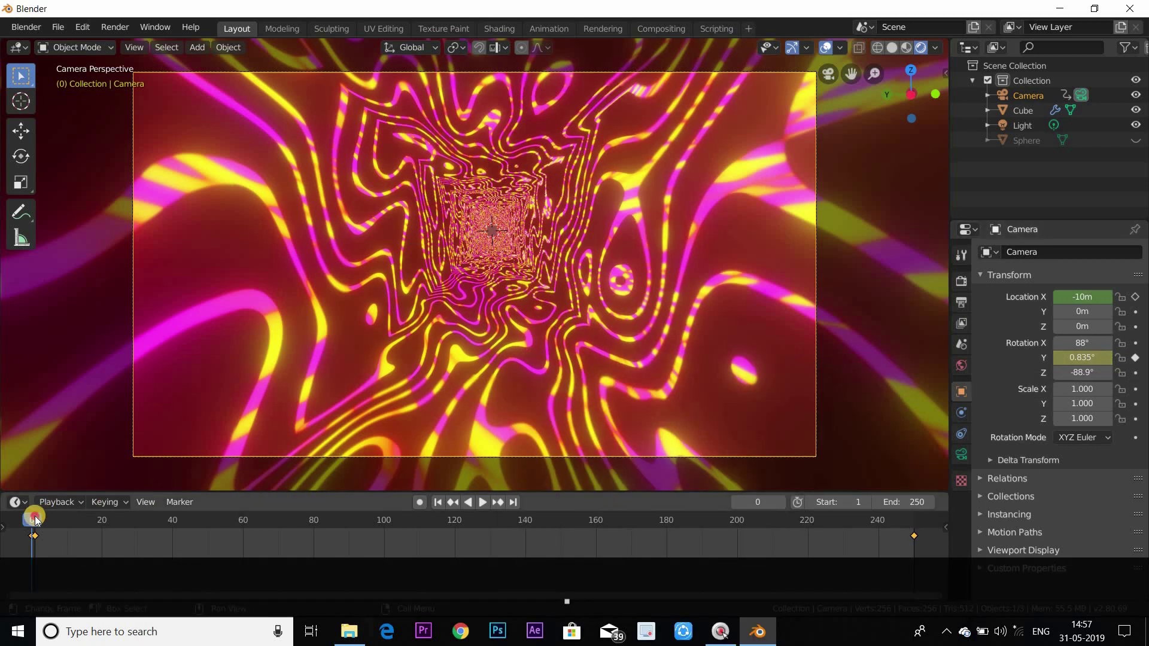
{"action": "left_click_drag", "start_coordinate": [35, 517], "coordinate": [914, 594]}
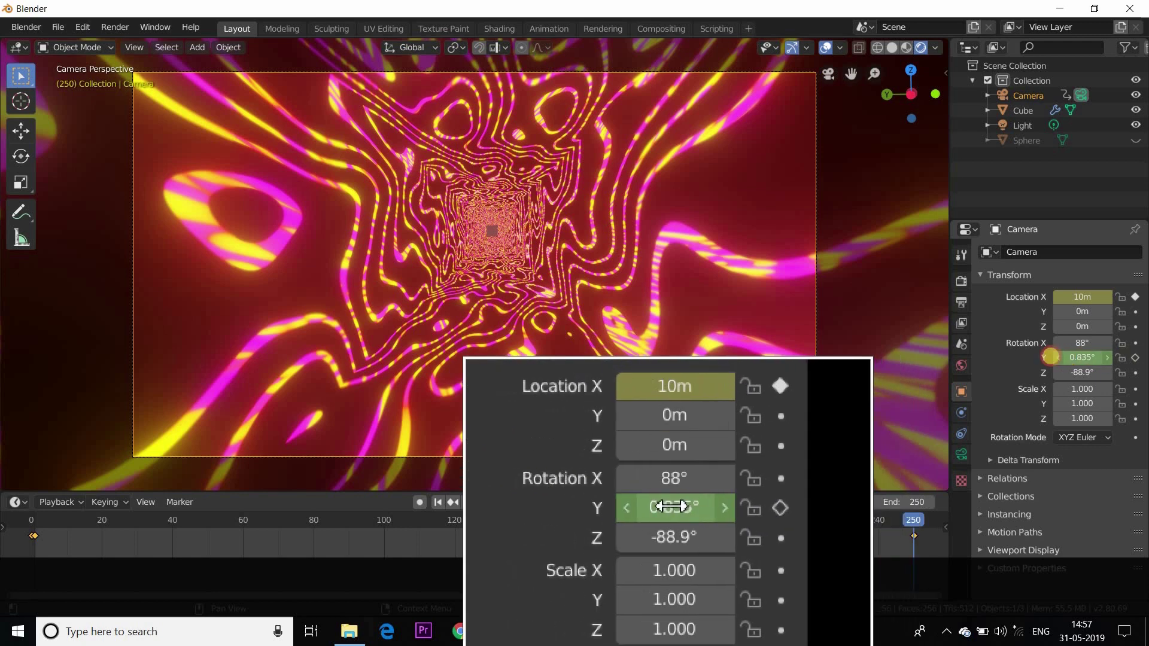
{"action": "mouse_move", "coordinate": [1081, 357]}
{"action": "left_mouse_down"}
{"action": "mouse_move", "coordinate": [518, 343]}
{"action": "mouse_move", "coordinate": [377, 321]}
{"action": "mouse_move", "coordinate": [92, 389]}
{"action": "mouse_move", "coordinate": [1128, 380]}
{"action": "mouse_move", "coordinate": [1080, 358]}
{"action": "left_mouse_up"}
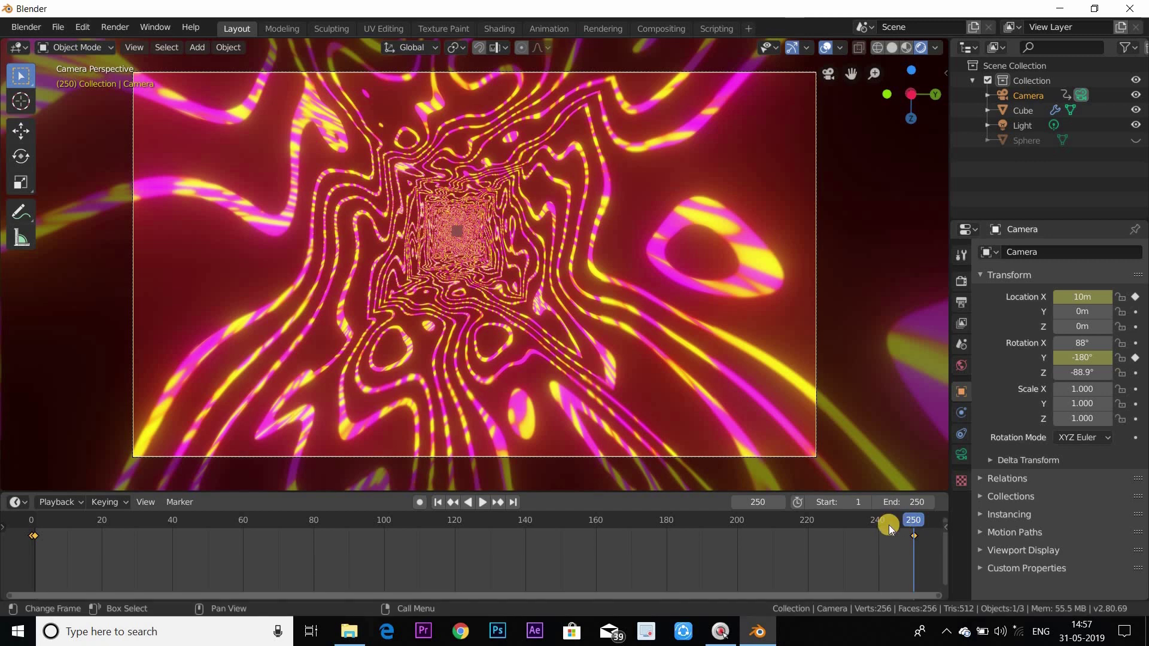
- Play back the camera's spinning flight through the tunnel from the start, and stop it
{"action": "left_click_drag", "start_coordinate": [415, 540], "coordinate": [8, 585]}
{"action": "key", "text": "space"}
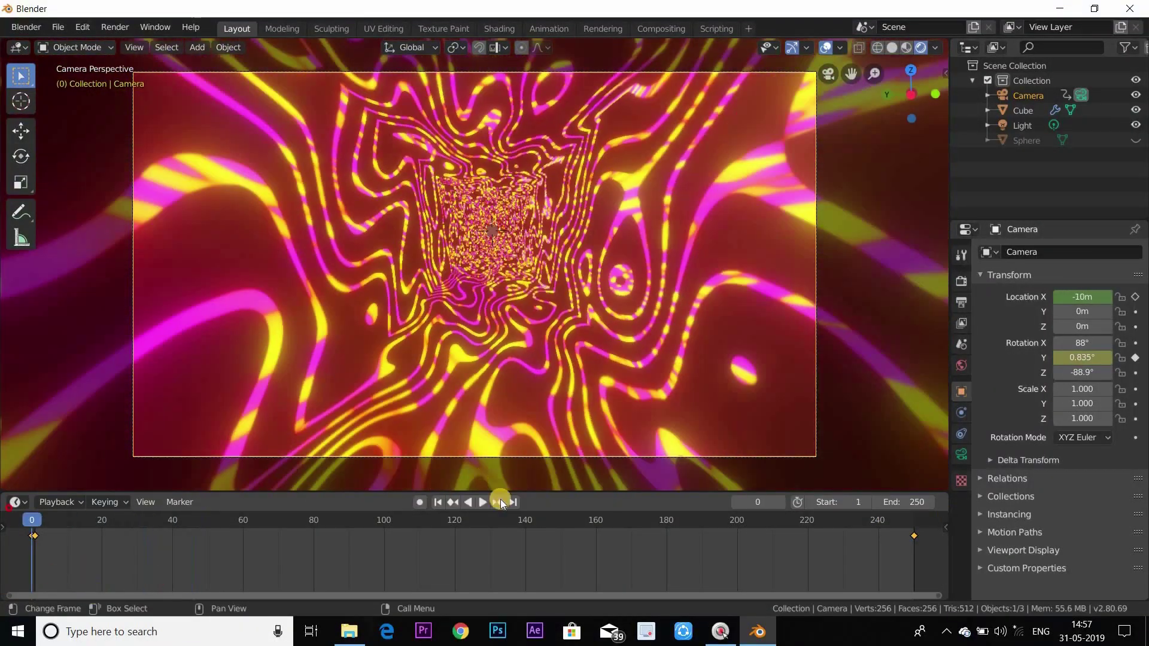
{"action": "left_click", "coordinate": [479, 502]}
{"action": "left_click", "coordinate": [482, 503]}
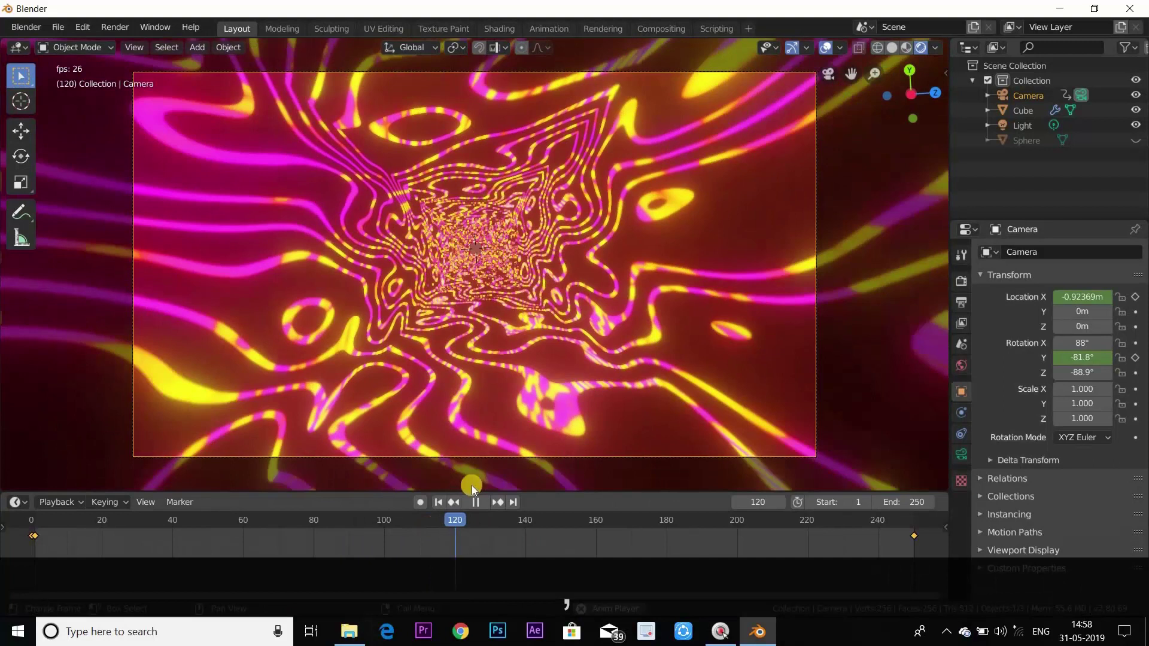
{"action": "left_click", "coordinate": [475, 502]}
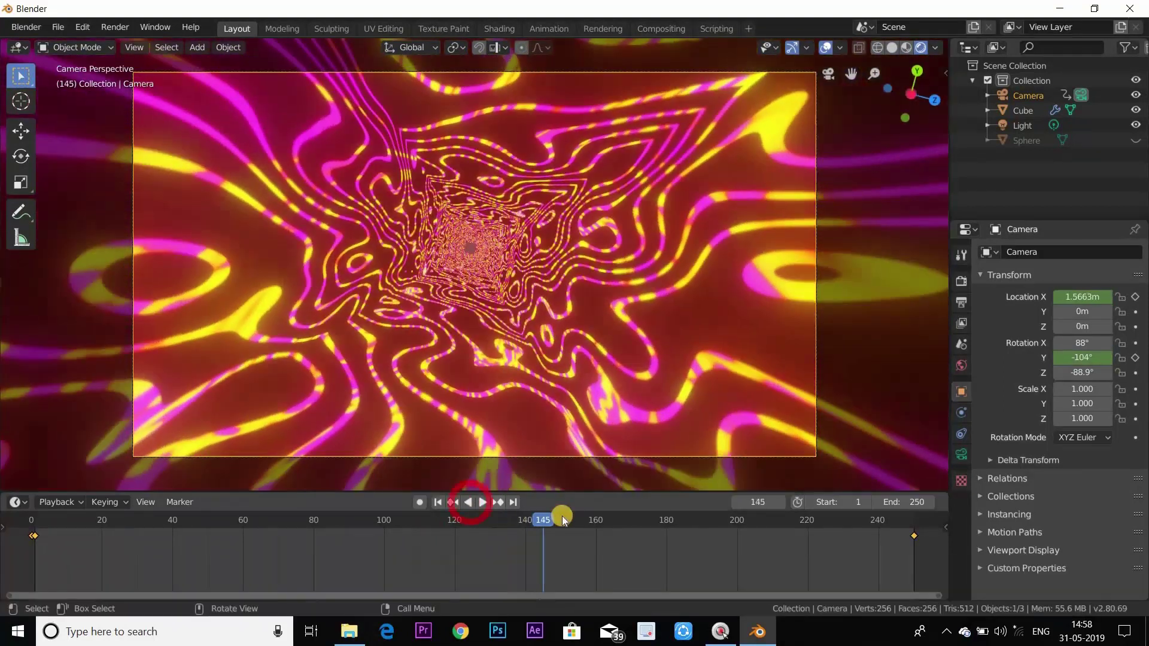
- Select the tunnel in the Shading workspace and examine its Wave Texture node's settings
{"action": "left_click", "coordinate": [496, 29]}
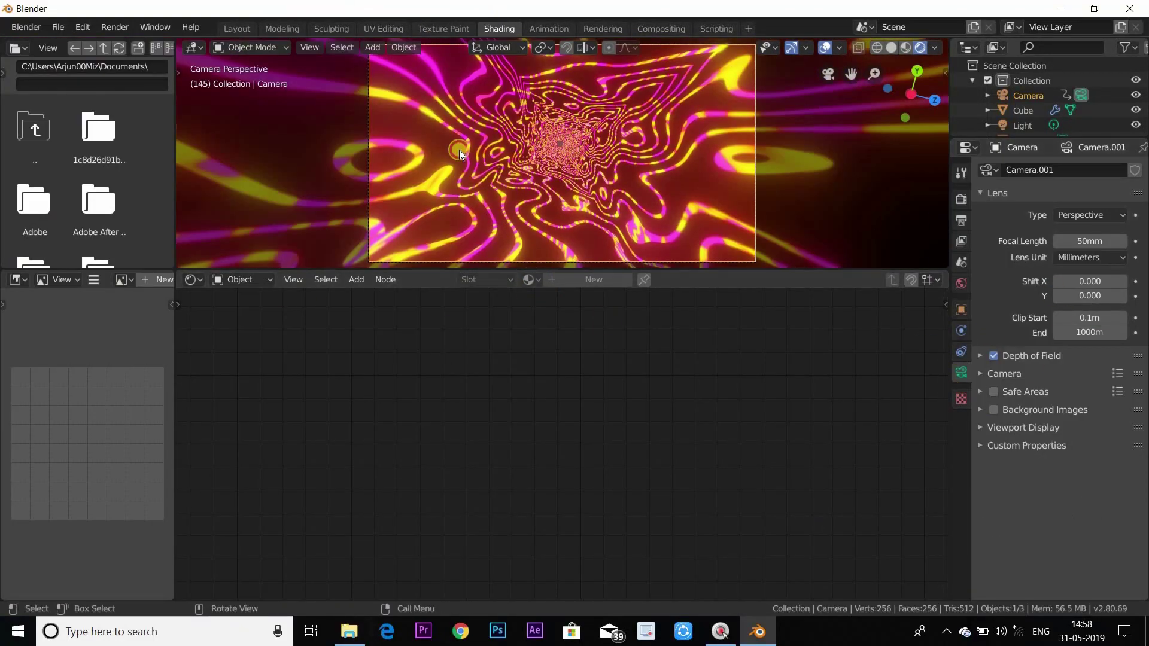
{"action": "left_click", "coordinate": [459, 150]}
{"action": "scroll", "coordinate": [584, 503], "scroll_direction": "down", "scroll_amount": 6}
{"action": "middle_click_drag", "start_coordinate": [469, 497], "coordinate": [623, 484]}
{"action": "scroll", "coordinate": [554, 419], "scroll_direction": "down", "scroll_amount": 1}
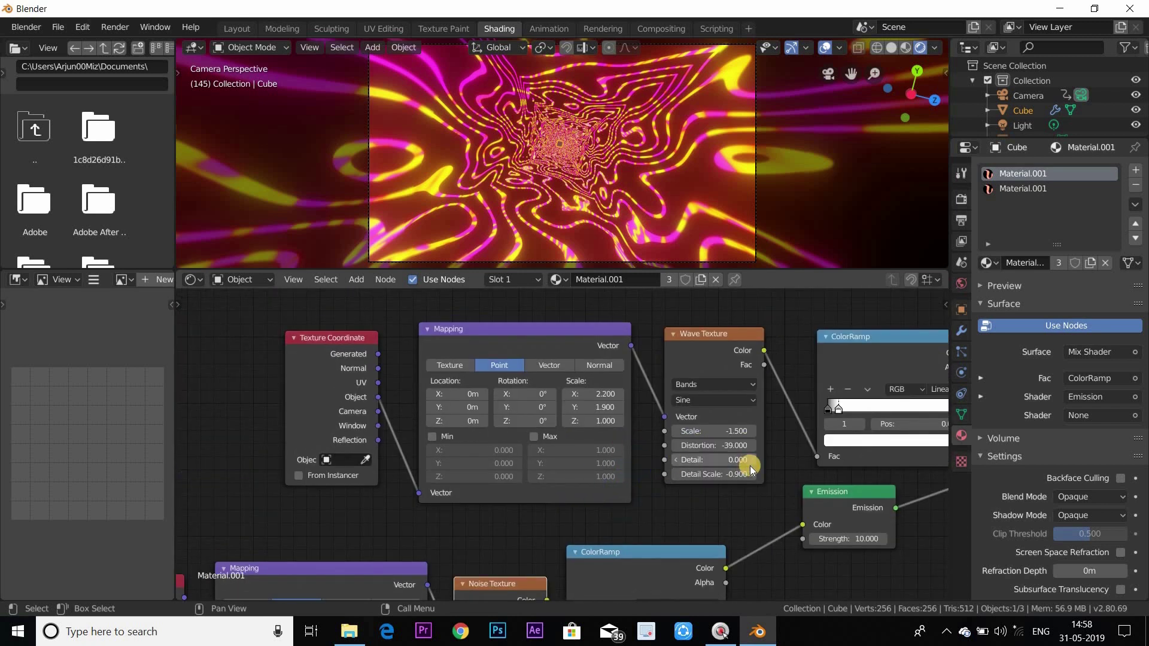
{"action": "scroll", "coordinate": [750, 466], "scroll_direction": "up", "scroll_amount": 4}
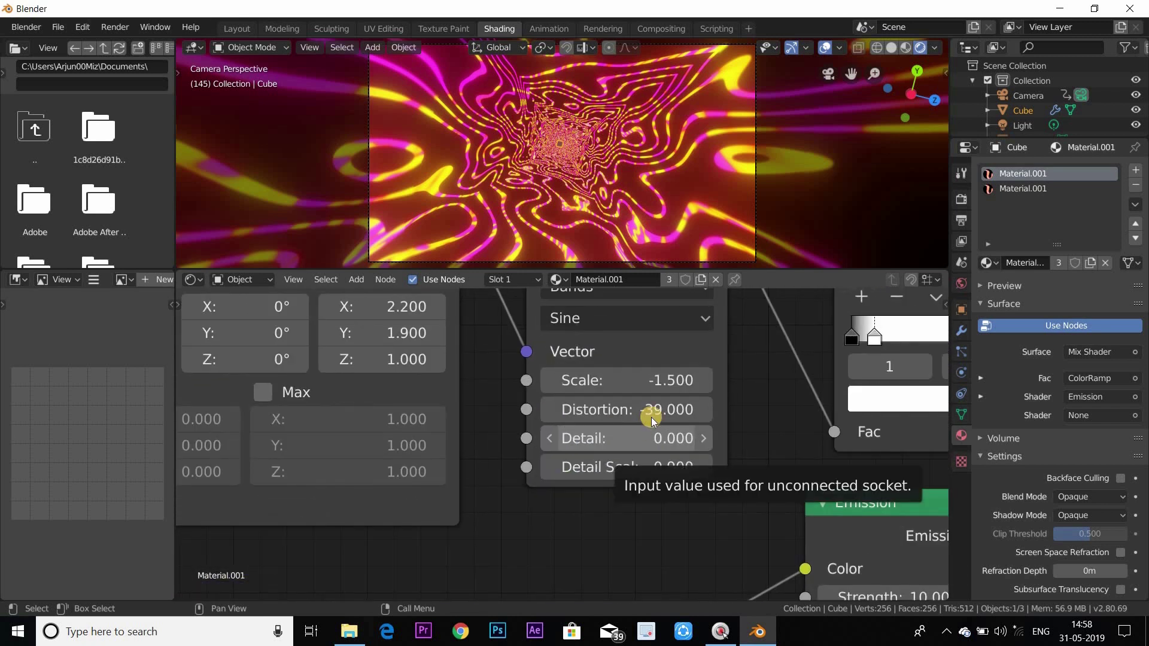
{"action": "scroll", "coordinate": [666, 410], "scroll_direction": "up", "scroll_amount": 2}
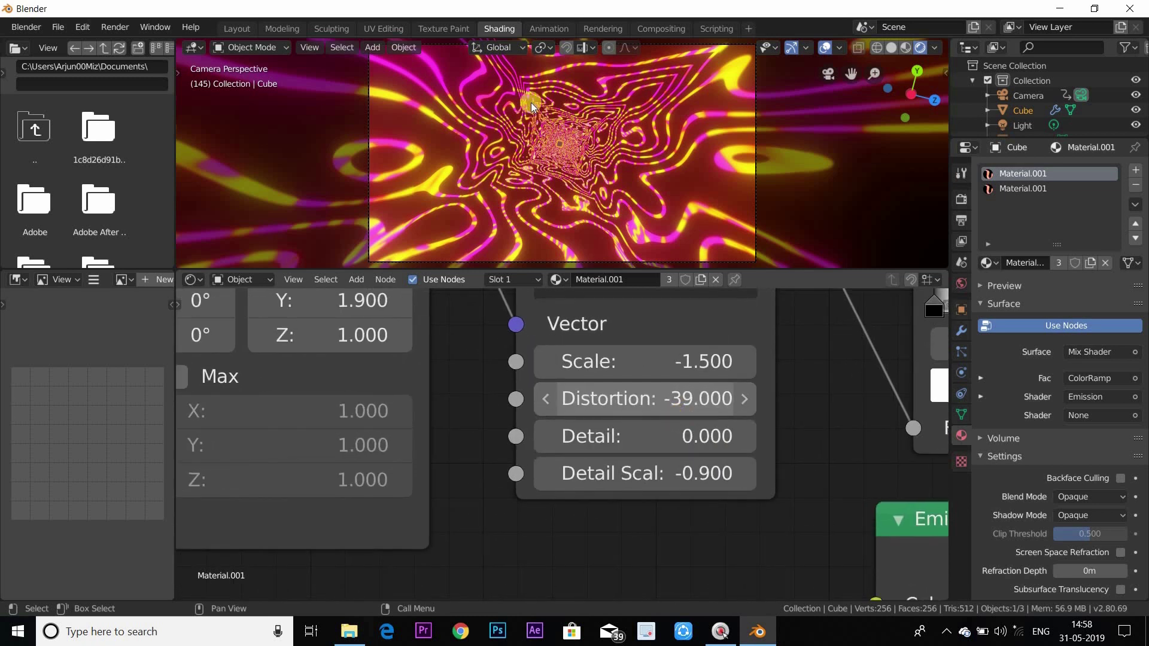
{"action": "scroll", "coordinate": [565, 170], "scroll_direction": "up", "scroll_amount": 2}
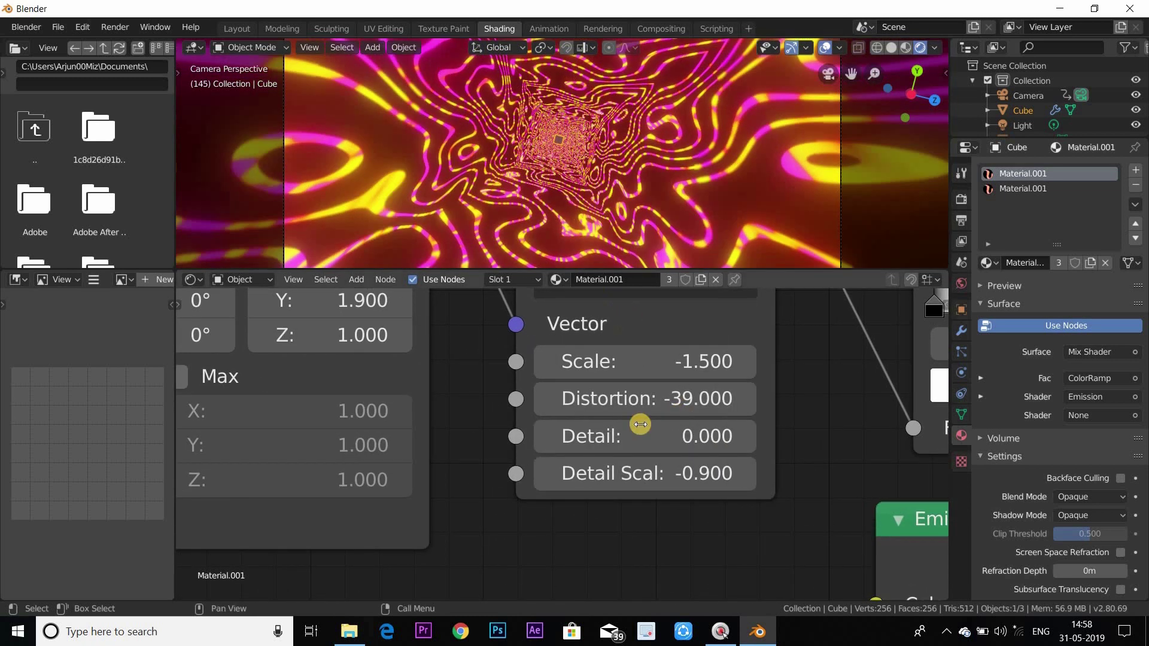
{"action": "scroll", "coordinate": [598, 431], "scroll_direction": "down", "scroll_amount": 2}
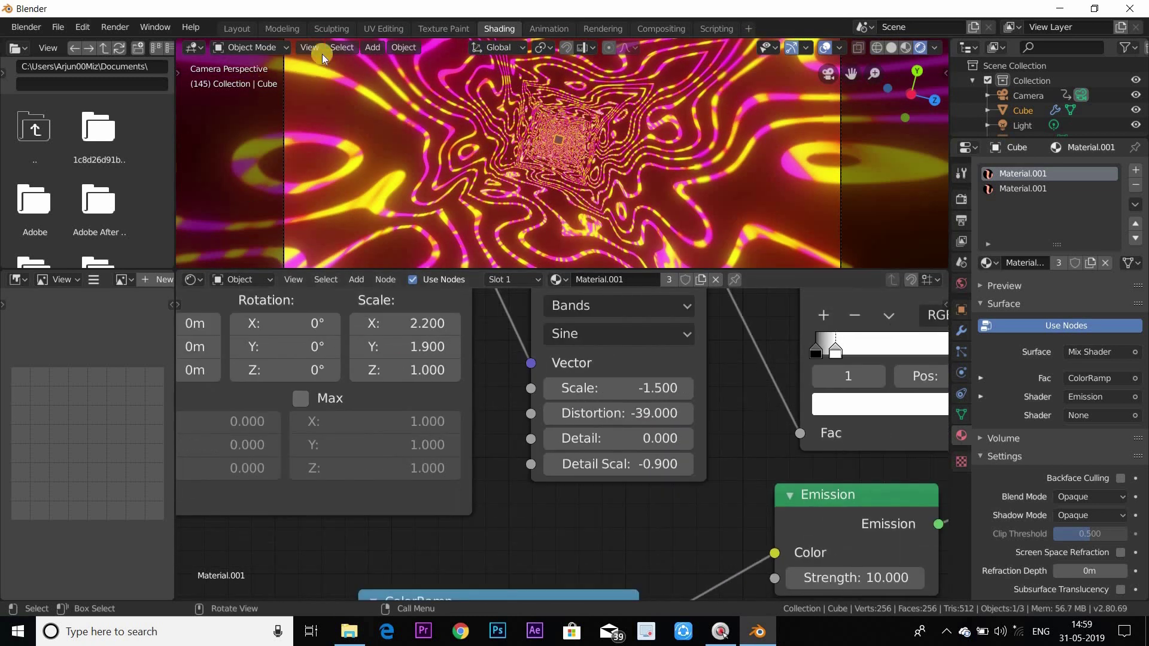
- In the Layout workspace, change the 3D viewport to the Shader Editor and split off a Rendered 3D viewport beside it
{"action": "left_click", "coordinate": [231, 28]}
{"action": "left_click", "coordinate": [21, 53]}
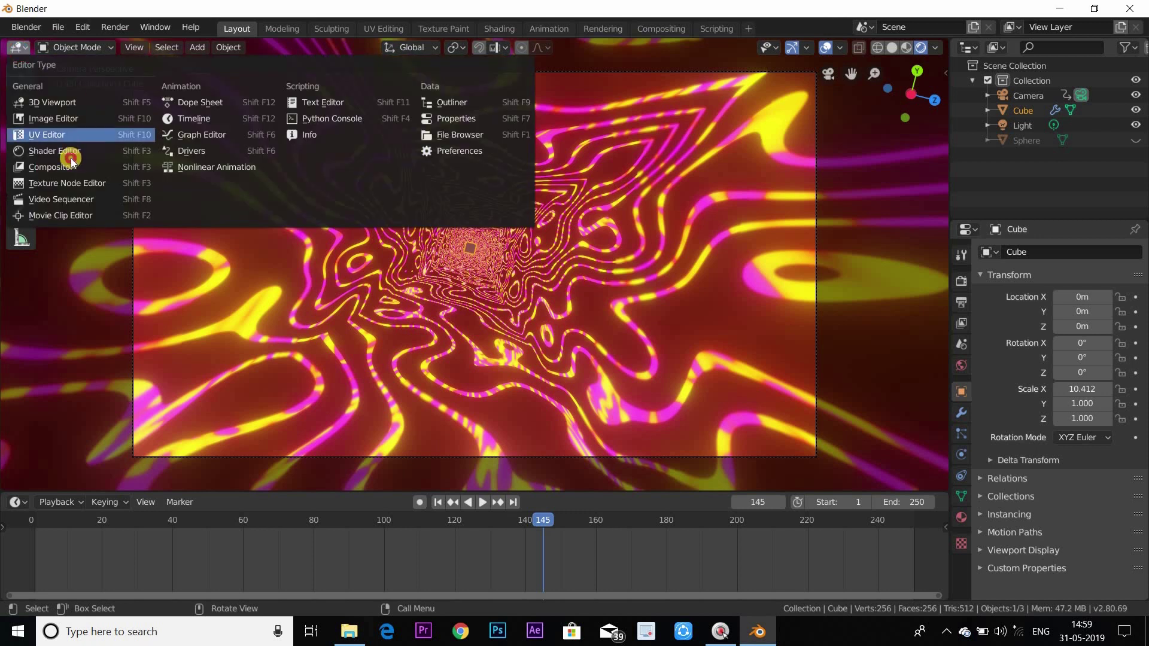
{"action": "left_click", "coordinate": [71, 84]}
{"action": "scroll", "coordinate": [616, 372], "scroll_direction": "up", "scroll_amount": 5}
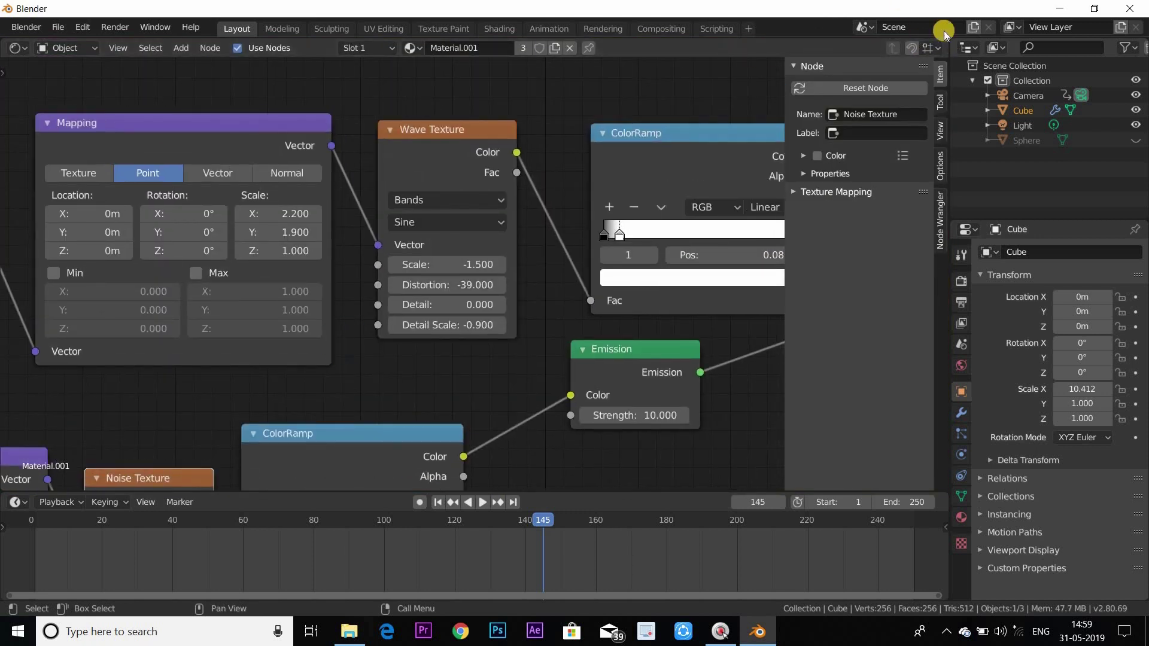
{"action": "left_click_drag", "start_coordinate": [947, 42], "coordinate": [477, 47]}
{"action": "left_click", "coordinate": [496, 49]}
{"action": "left_click", "coordinate": [537, 108]}
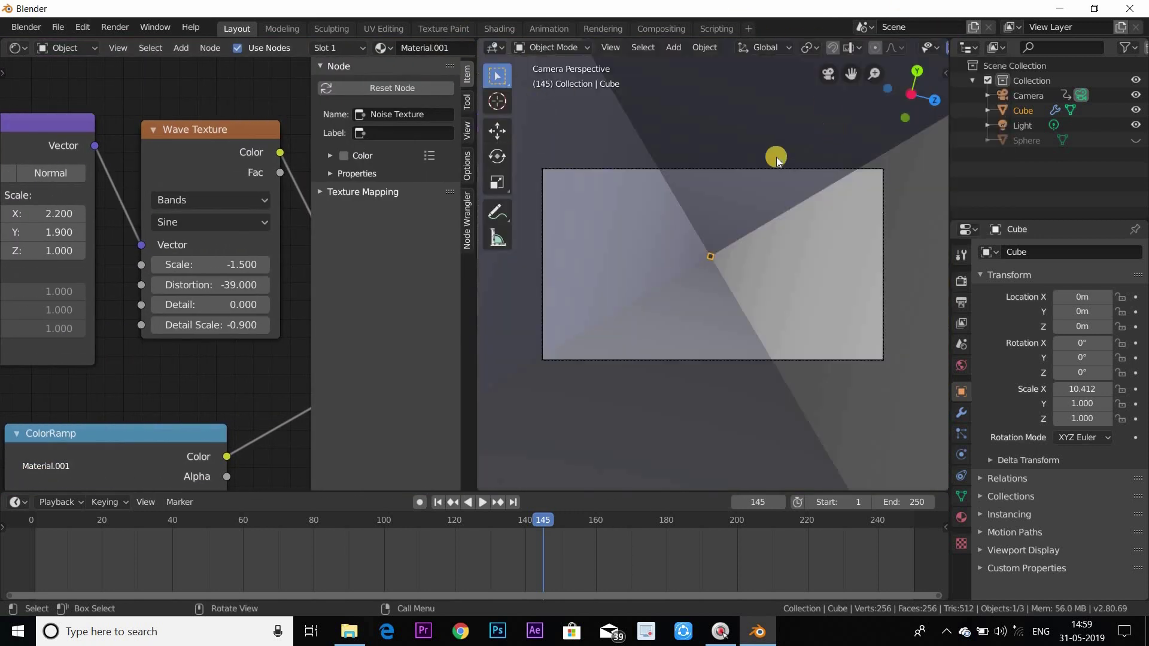
- Hide the node sidebar and keyframe the Wave Texture's Distortion of -39 at frame 0
{"action": "middle_click_drag", "start_coordinate": [112, 100], "coordinate": [318, 103]}
{"action": "scroll", "coordinate": [16, 198], "scroll_direction": "down", "scroll_amount": 3}
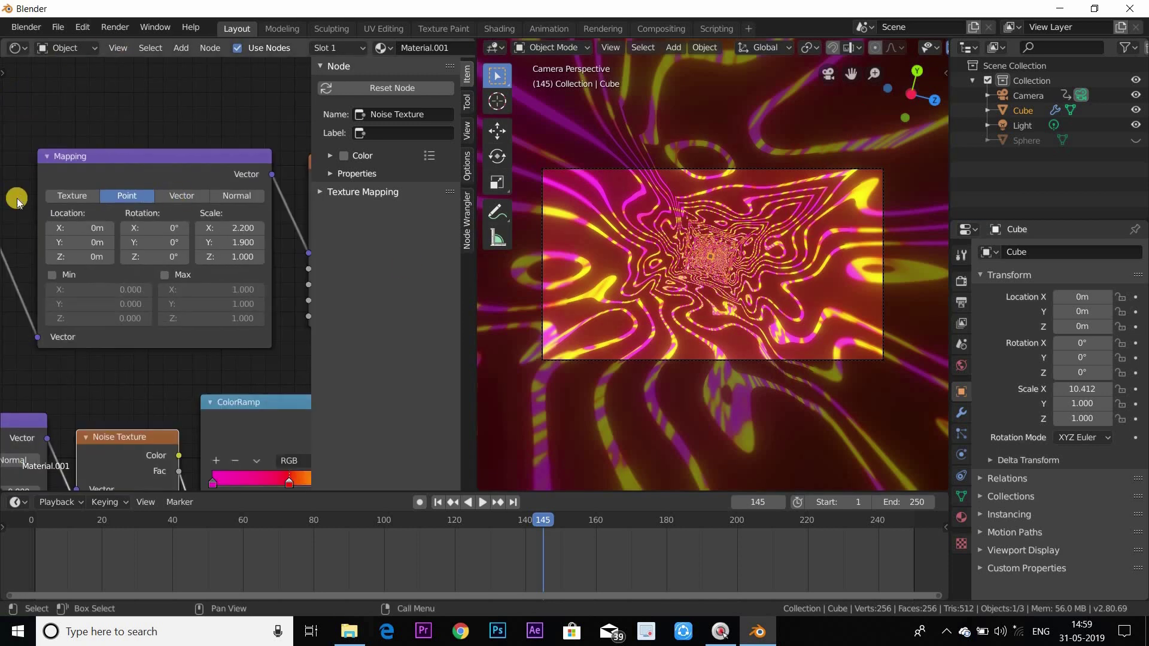
{"action": "middle_click_drag", "start_coordinate": [293, 197], "coordinate": [18, 196]}
{"action": "scroll", "coordinate": [46, 290], "scroll_direction": "up", "scroll_amount": 3}
{"action": "middle_click_drag", "start_coordinate": [66, 290], "coordinate": [3, 310]}
{"action": "key", "text": "n"}
{"action": "middle_click_drag", "start_coordinate": [332, 261], "coordinate": [224, 271]}
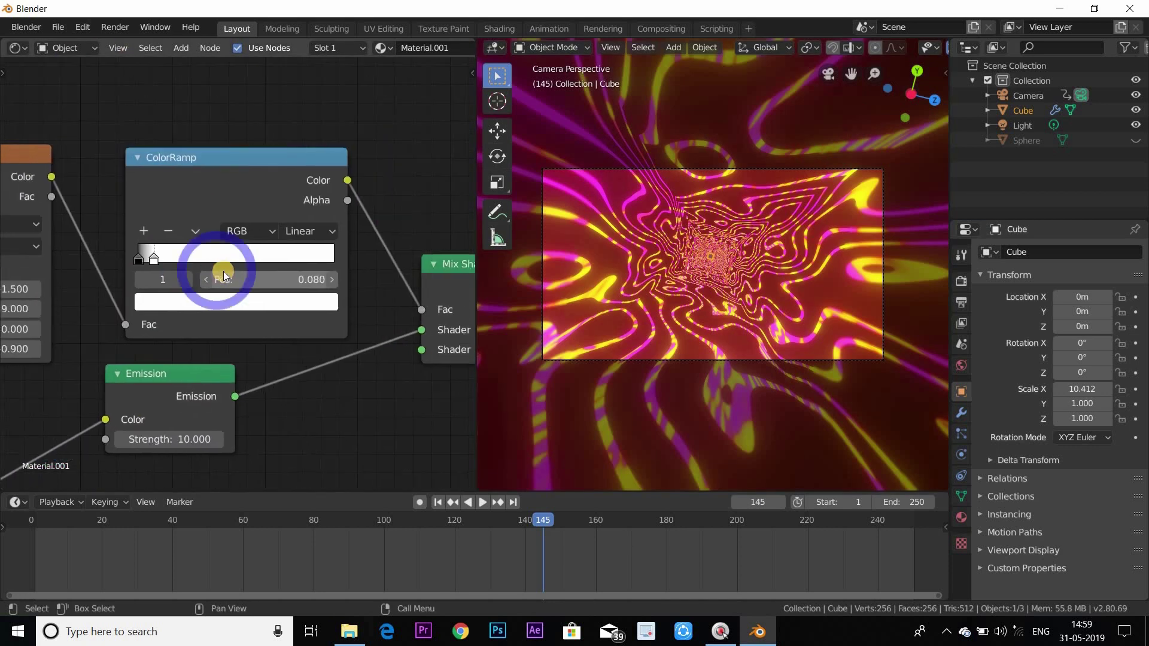
{"action": "scroll", "coordinate": [224, 271], "scroll_direction": "down", "scroll_amount": 1}
{"action": "middle_click_drag", "start_coordinate": [24, 308], "coordinate": [355, 334]}
{"action": "scroll", "coordinate": [355, 335], "scroll_direction": "up", "scroll_amount": 8}
{"action": "left_click_drag", "start_coordinate": [189, 526], "coordinate": [36, 542]}
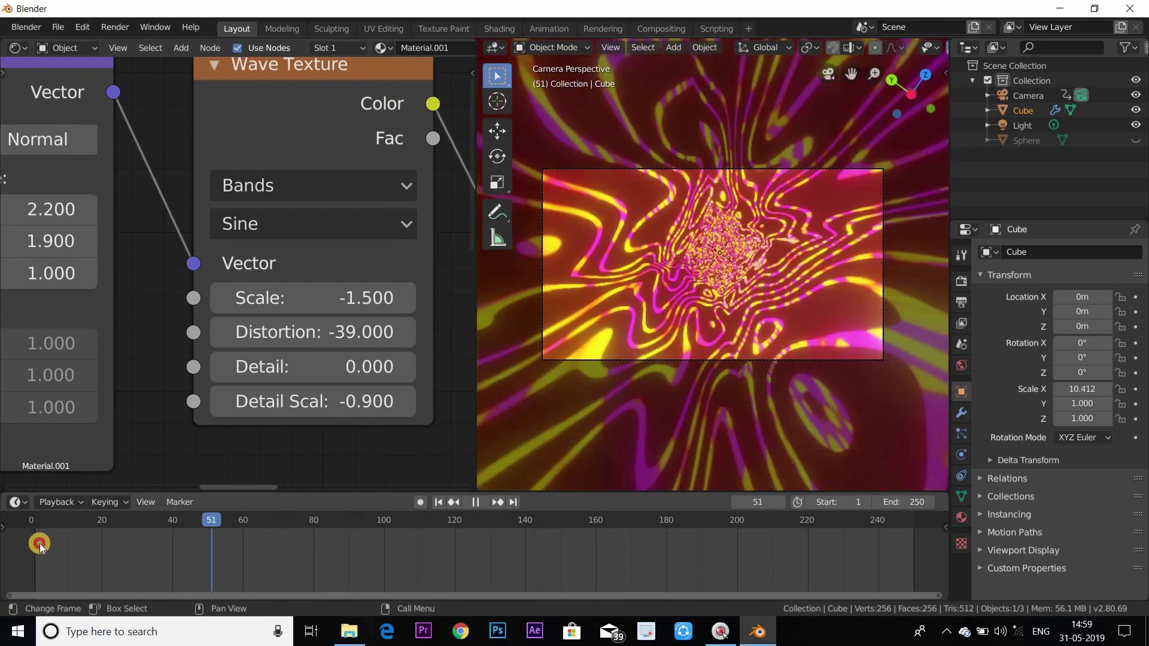
{"action": "key", "text": "space"}
{"action": "right_click", "coordinate": [291, 330]}
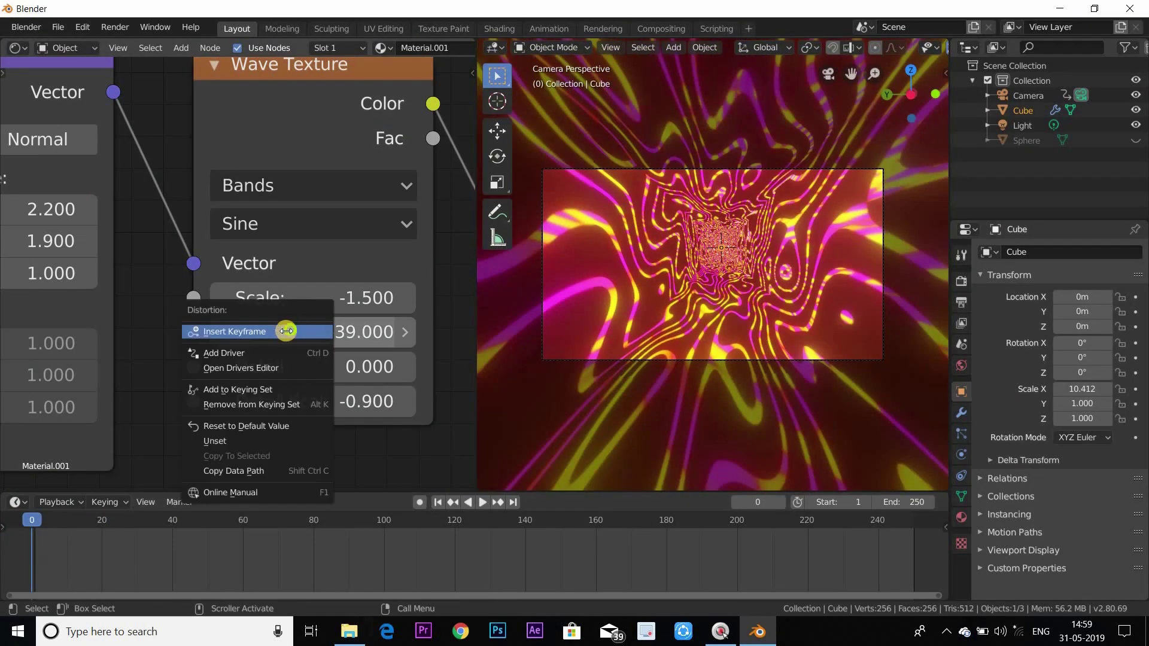
{"action": "left_click", "coordinate": [268, 331]}
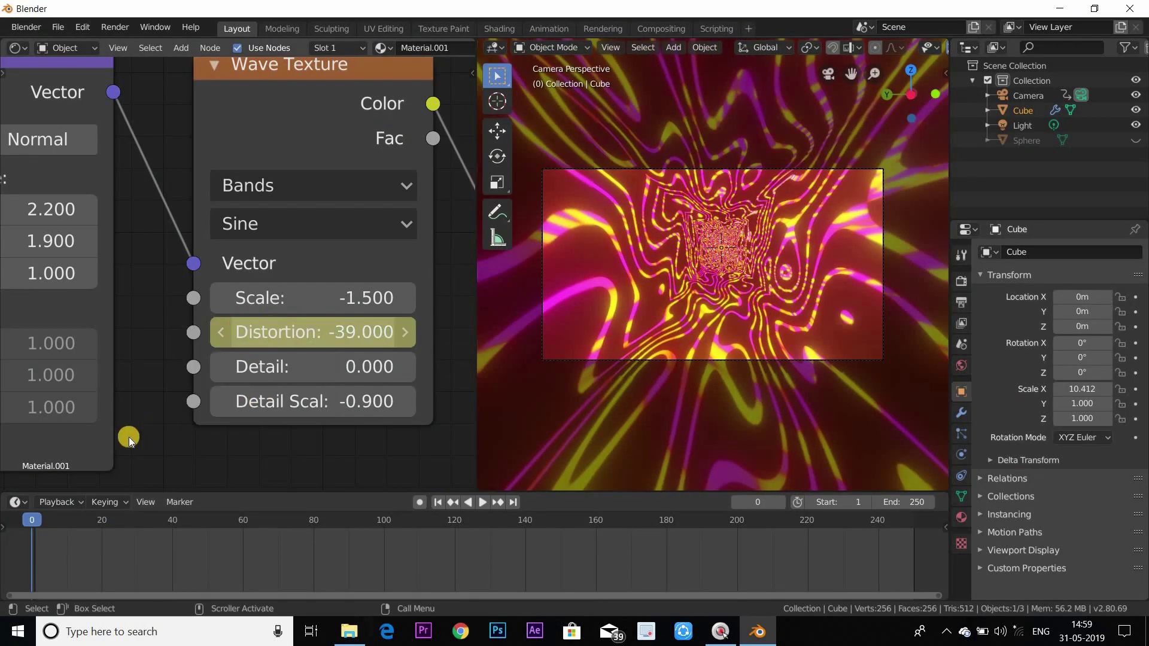
- At frame 250, set the Wave Texture's Distortion to 37 and keyframe it
{"action": "key", "text": "space"}
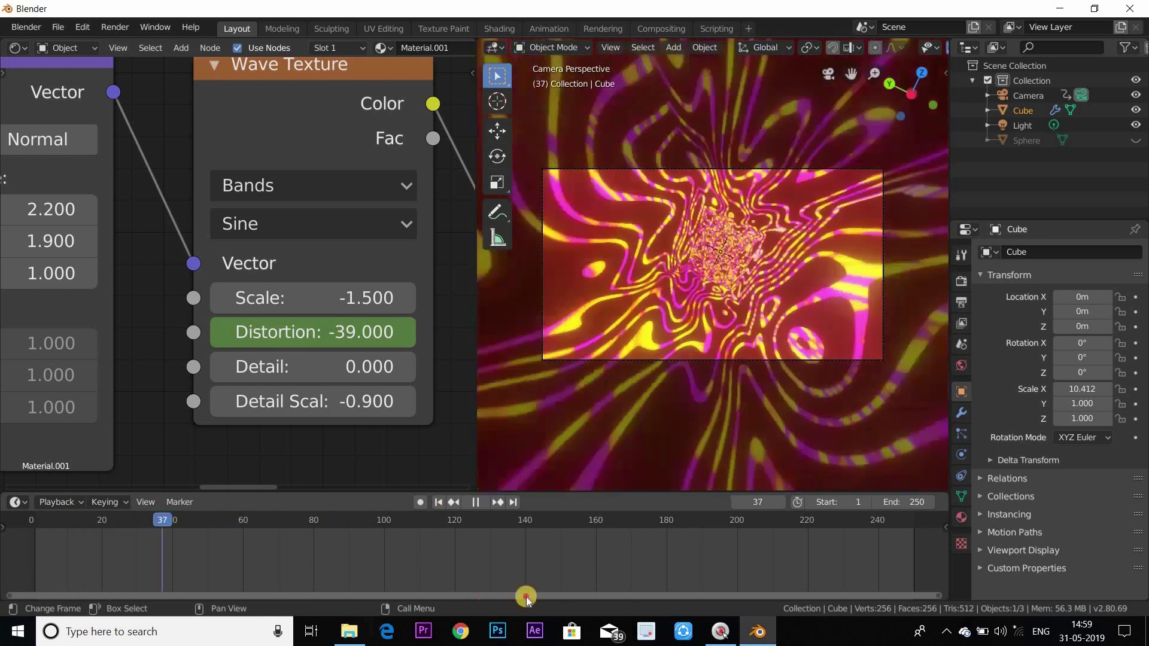
{"action": "left_click_drag", "start_coordinate": [821, 573], "coordinate": [914, 556]}
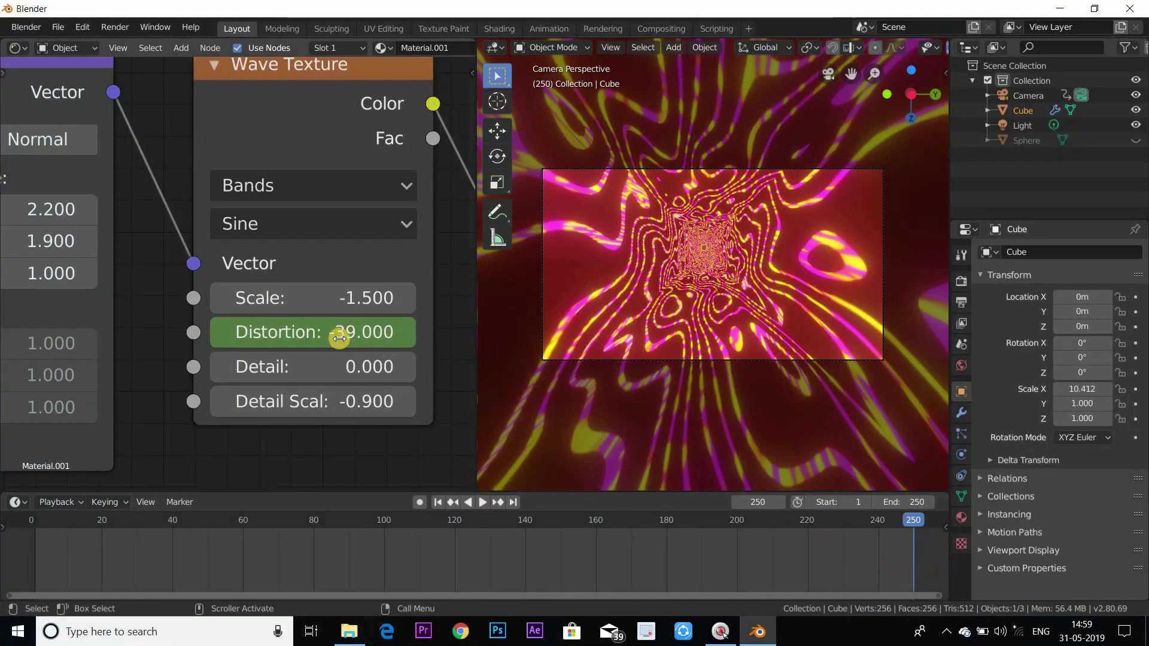
{"action": "left_click_drag", "start_coordinate": [336, 338], "coordinate": [293, 342]}
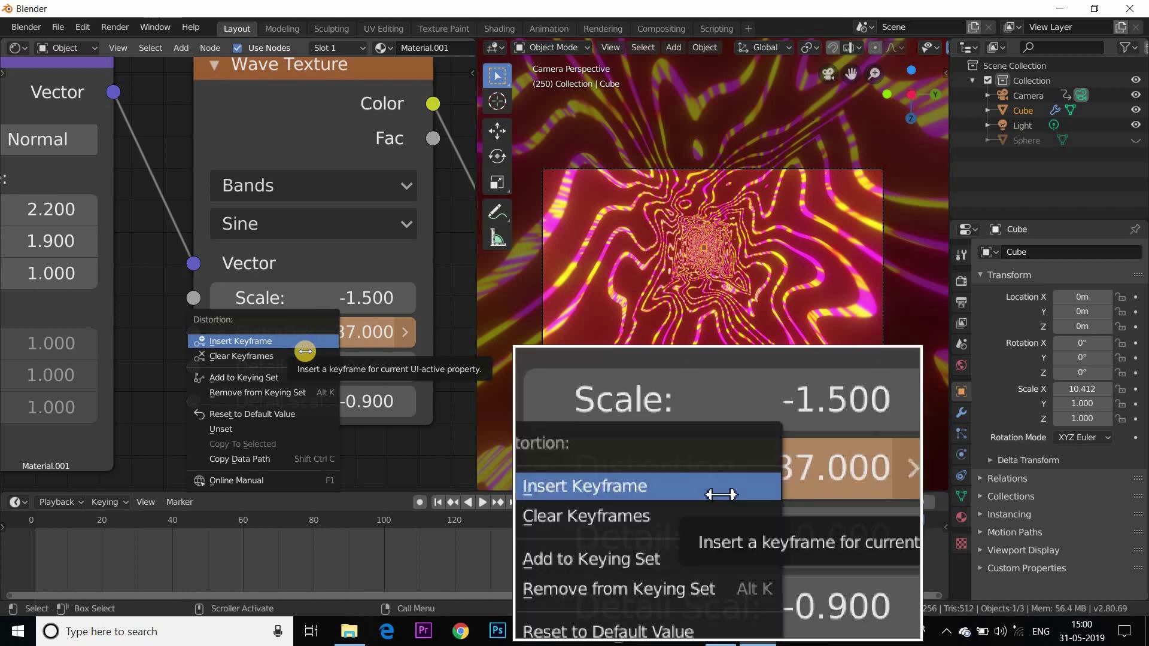
{"action": "left_click", "coordinate": [259, 340]}
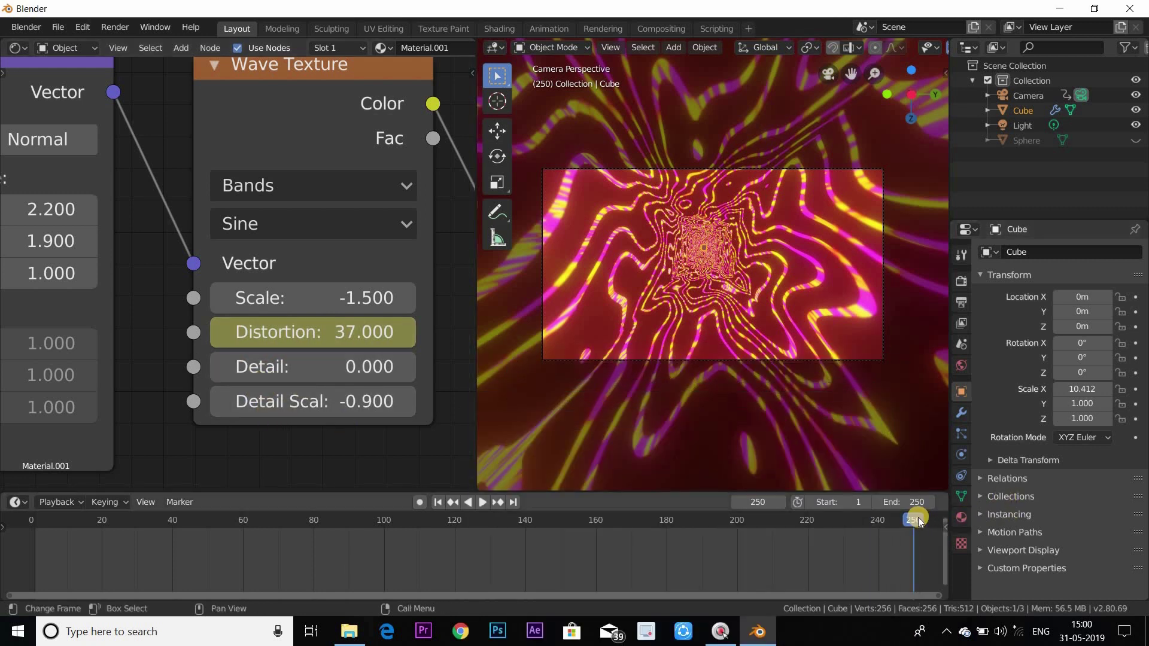
- Merge the split areas back into a single 3D viewport and play the animation from near the start
{"action": "left_click_drag", "start_coordinate": [919, 523], "coordinate": [659, 527]}
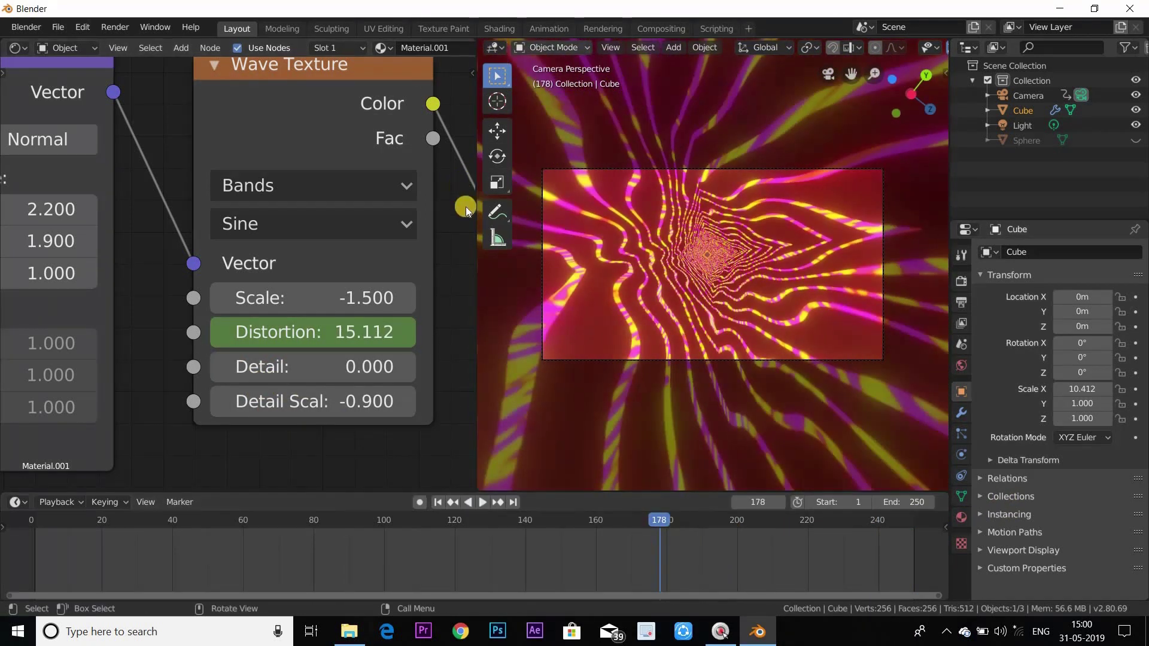
{"action": "left_click", "coordinate": [568, 317]}
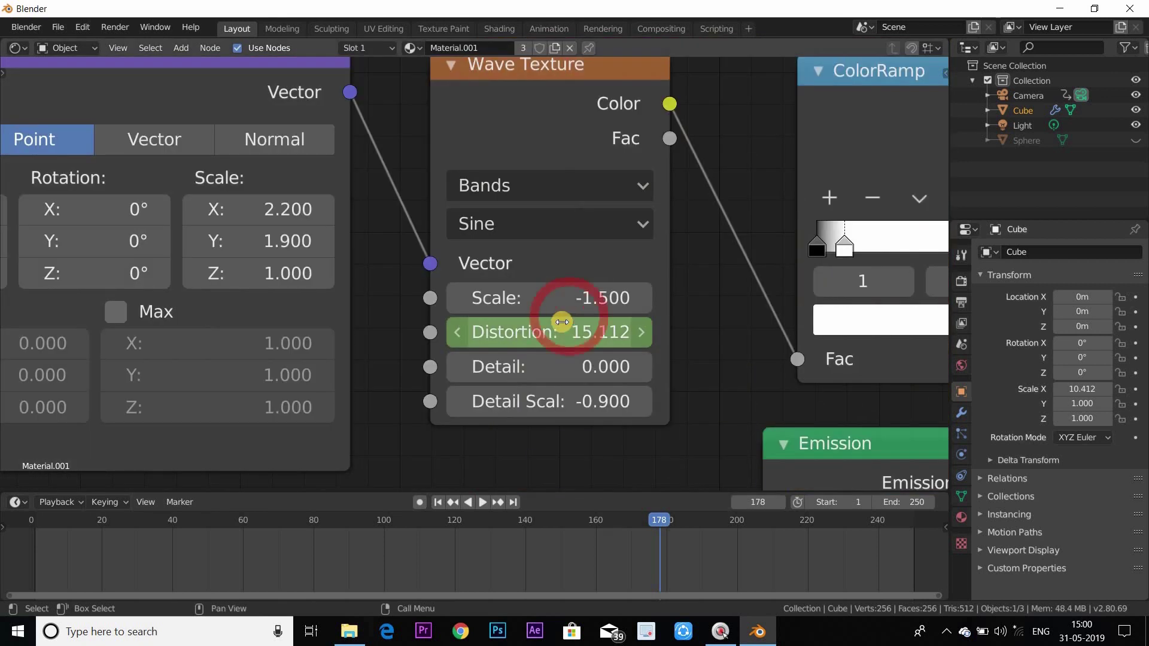
{"action": "scroll", "coordinate": [787, 81], "scroll_direction": "down", "scroll_amount": 10}
{"action": "left_click", "coordinate": [18, 47]}
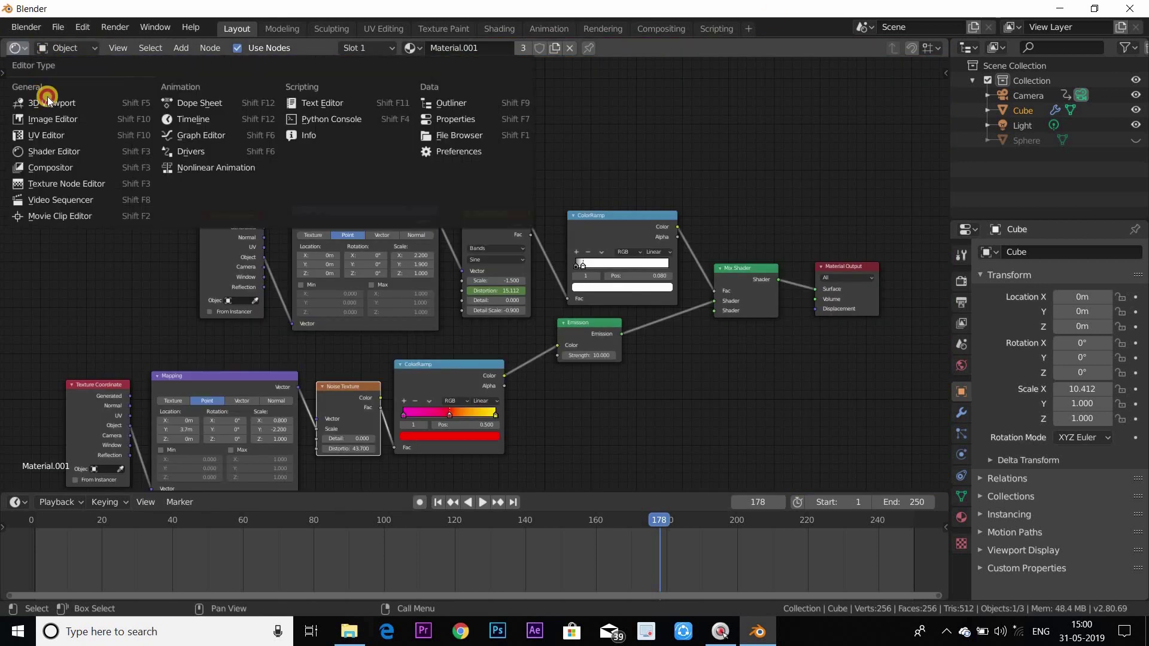
{"action": "left_click", "coordinate": [41, 94]}
{"action": "left_click_drag", "start_coordinate": [471, 520], "coordinate": [37, 529]}
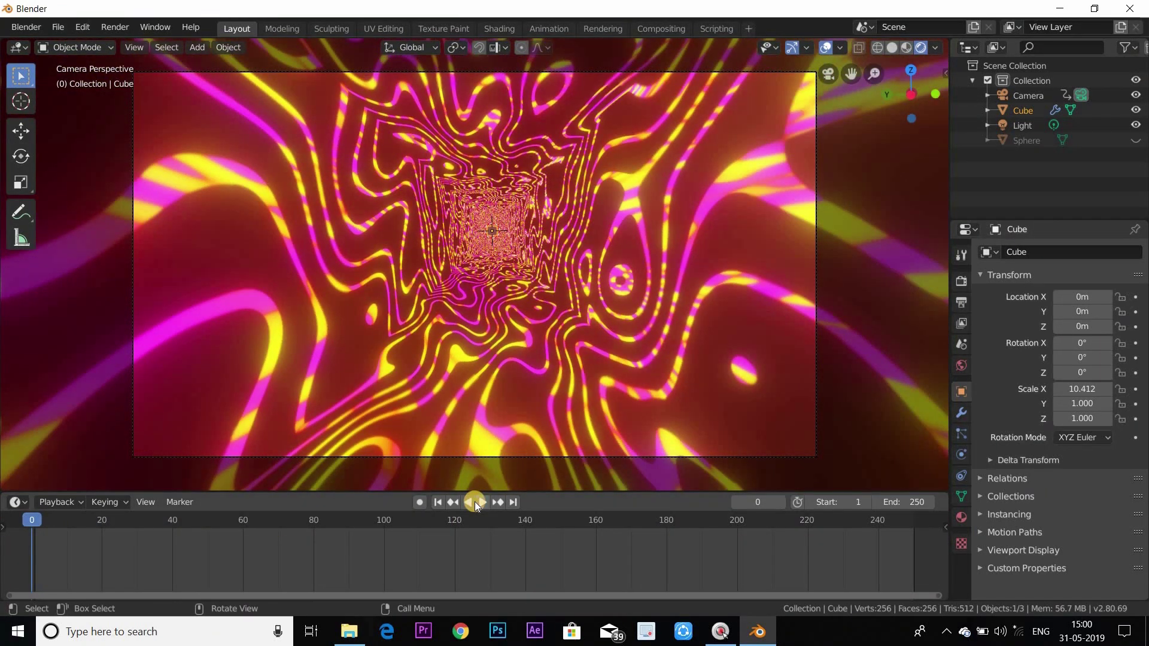
{"action": "left_click", "coordinate": [477, 501]}
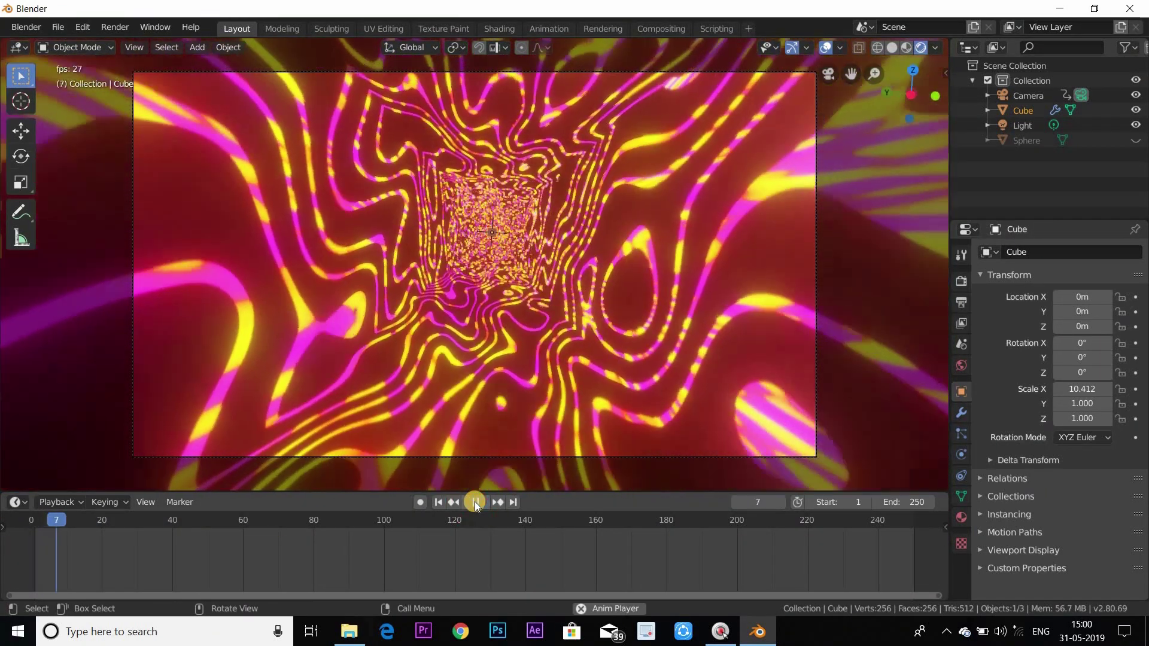